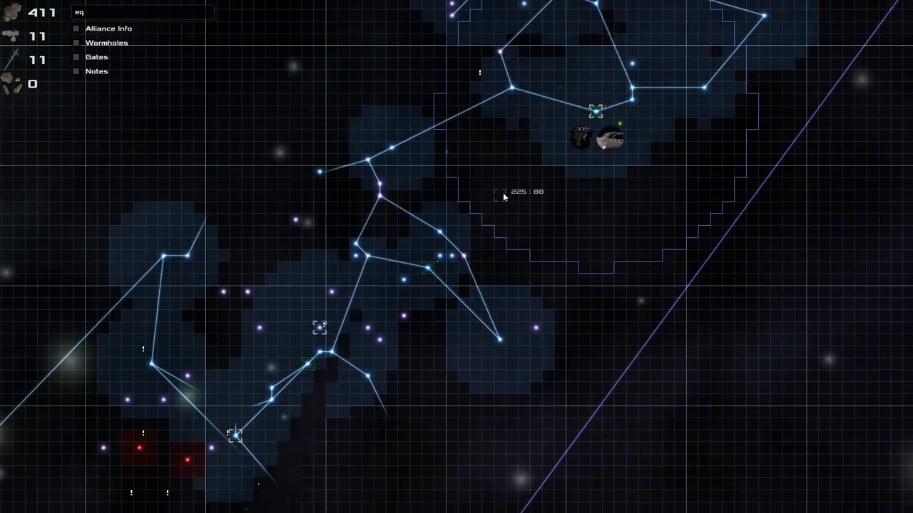
# Pick a sector with an equipment dock on the galaxy map filtered by "eq"
pyautogui.moveTo(325, 325)
pyautogui.rightClick(361, 307)
pyautogui.click(343, 378)
pyautogui.moveTo(480, 269); pyautogui.dragTo(344, 436)
pyautogui.moveTo(470, 273)
# Look through the system upgrades on sale at the sector's Equipment Dock
pyautogui.press('m')
pyautogui.press('F9')
pyautogui.press('F9')
pyautogui.press('f')
pyautogui.click(593, 378)
pyautogui.click(258, 108)
pyautogui.press('Escape')
# Move to sector 210:77 from the galaxy map
pyautogui.press('m')
pyautogui.moveTo(370, 297)
pyautogui.rightClick(380, 262)
pyautogui.click(398, 312)
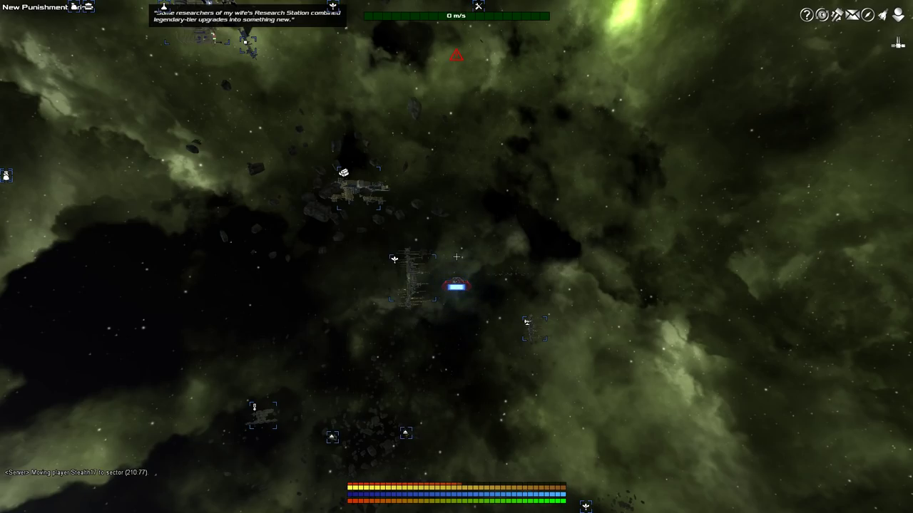
# Target the Equipment Dock and inspect the Advanced Trading System special offer among its upgrades
pyautogui.press('F9')
pyautogui.click(786, 182)
pyautogui.press('F9')
pyautogui.press('f')
pyautogui.click(606, 409)
pyautogui.click(259, 107)
pyautogui.moveTo(423, 247)
pyautogui.moveTo(358, 154)
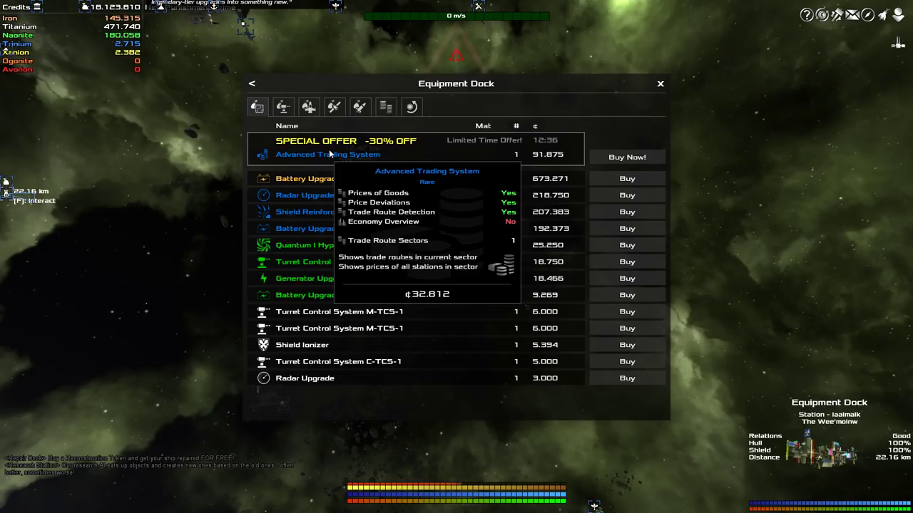
pyautogui.press('Escape')
# Fly the ship to the Equipment Dock, boosting across the remaining distance
pyautogui.press('w')
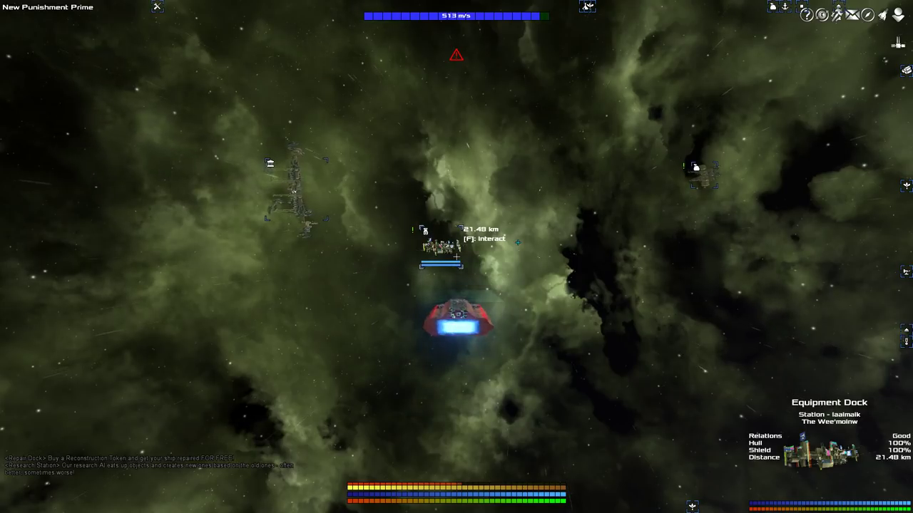
pyautogui.press('i')
pyautogui.moveTo(457, 189)
pyautogui.press('i')
pyautogui.press('w')
pyautogui.scroll(5, 457, 256)
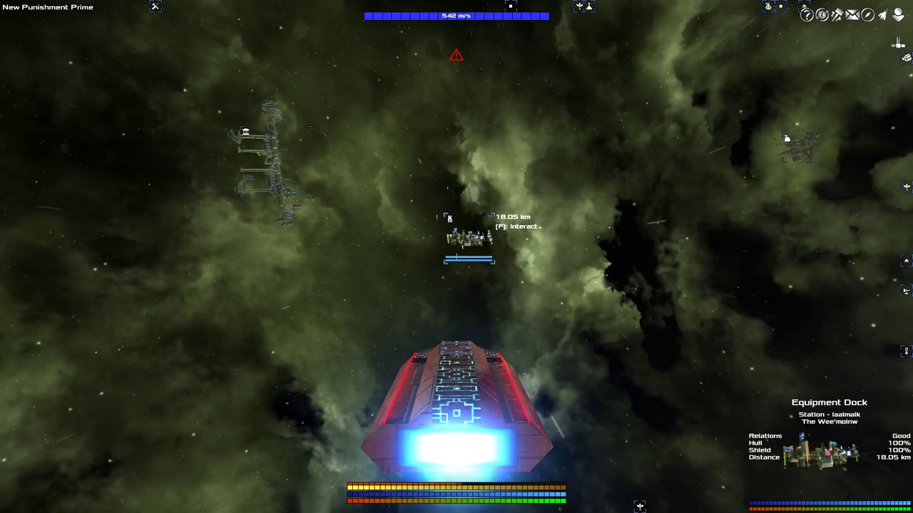
pyautogui.press('shift')
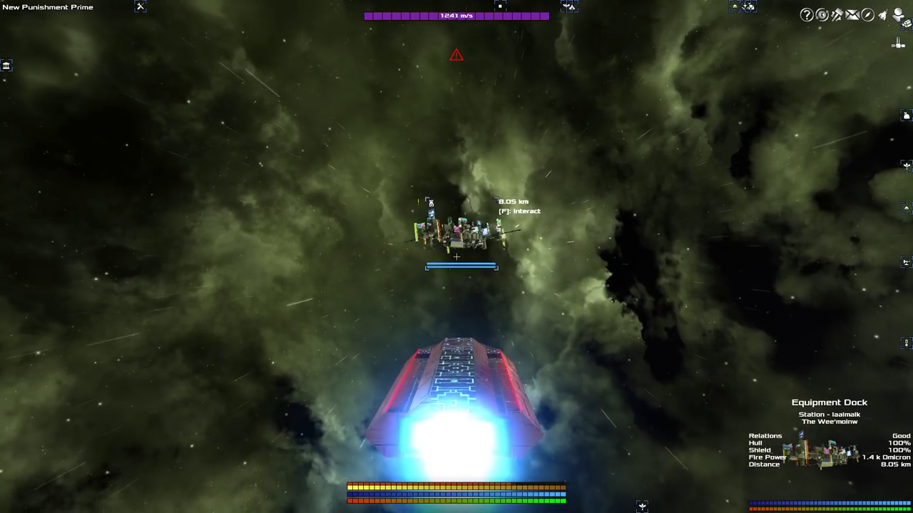
pyautogui.press('shift')
pyautogui.press('shift')
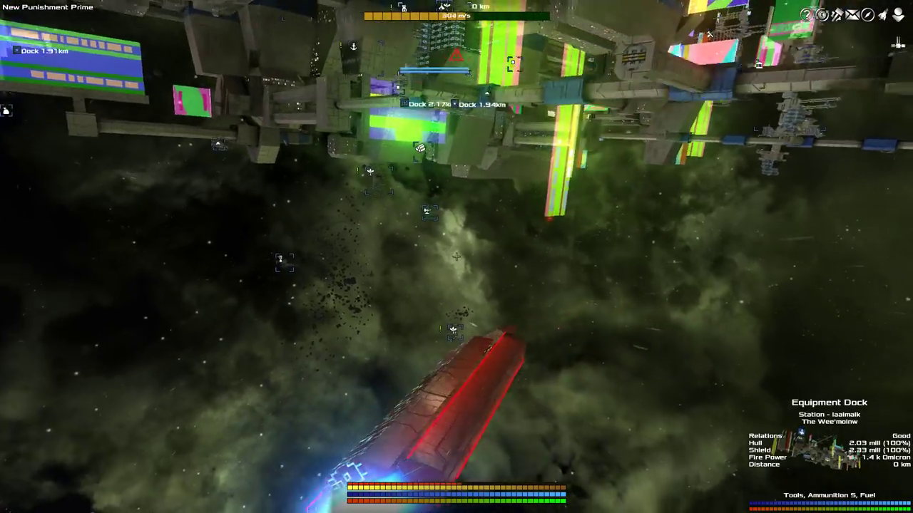
# Steer the ship around the Equipment Dock to a free docking arm and dock there
pyautogui.press('w')
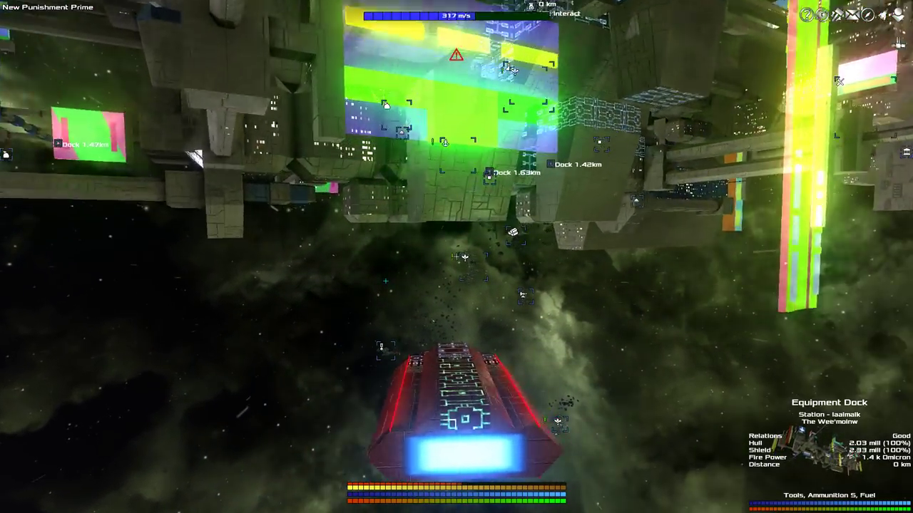
pyautogui.press('s')
pyautogui.press('w')
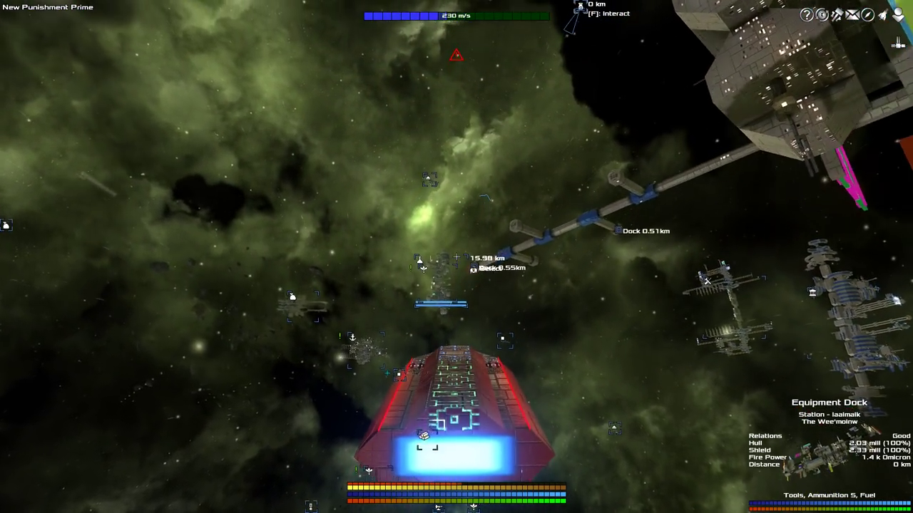
pyautogui.press('s')
pyautogui.press('f')
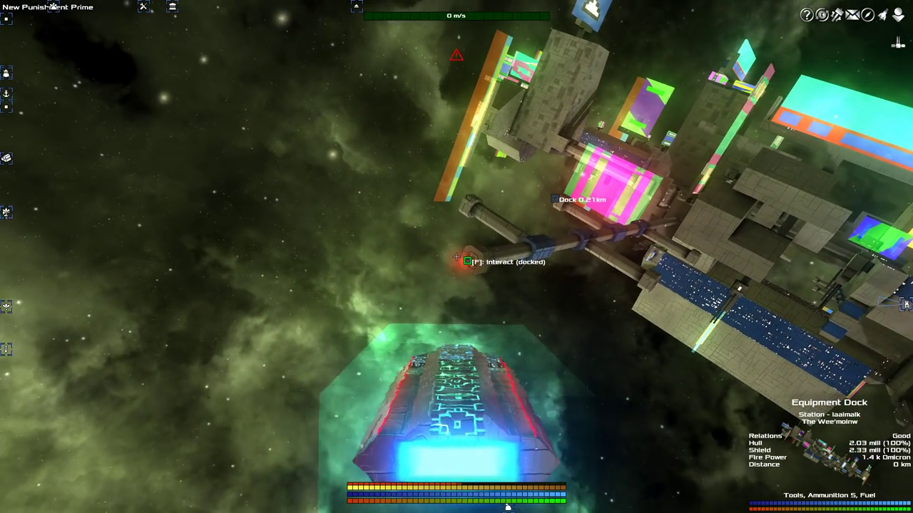
# Buy the discounted Advanced Trading System from the Equipment Dock
pyautogui.press('f')
pyautogui.click(554, 385)
pyautogui.click(607, 158)
pyautogui.press('Escape')
# Install the Advanced Trading System in the Roadster's slot 1 in place of the C43 Object Detector
pyautogui.press('i')
pyautogui.scroll(3, 294, 326)
pyautogui.moveTo(364, 340); pyautogui.dragTo(458, 180)
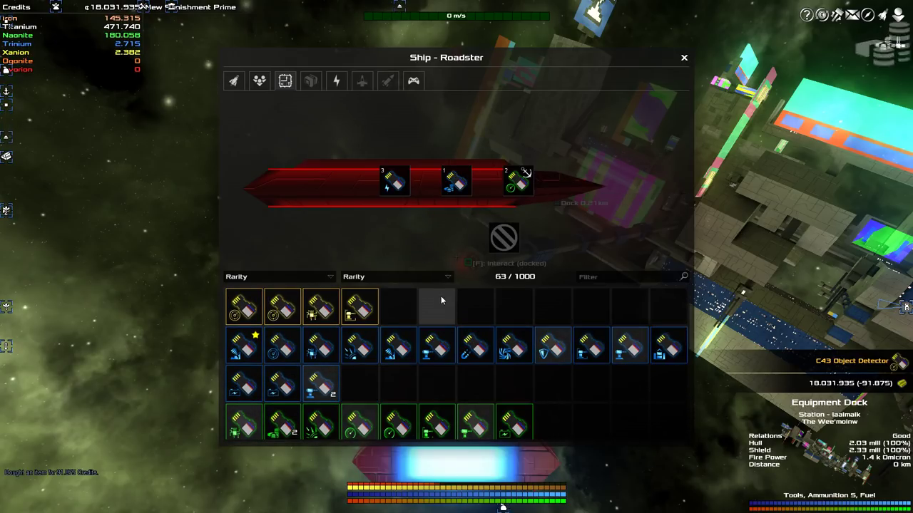
pyautogui.press('i')
# Locate the station behind the first entry in the Trading Overview and check the goods it trades
pyautogui.click(885, 46)
pyautogui.click(678, 151)
pyautogui.press('Escape')
pyautogui.press('f')
pyautogui.click(589, 376)
pyautogui.click(271, 116)
pyautogui.press('Escape')
pyautogui.click(884, 44)
pyautogui.click(678, 151)
pyautogui.click(684, 90)
# Check the located station's interaction options and compare them with the Trading Overview
pyautogui.press('f')
pyautogui.click(599, 376)
pyautogui.press('Escape')
pyautogui.press('f')
pyautogui.click(595, 389)
pyautogui.click(672, 93)
pyautogui.click(884, 45)
pyautogui.press('Escape')
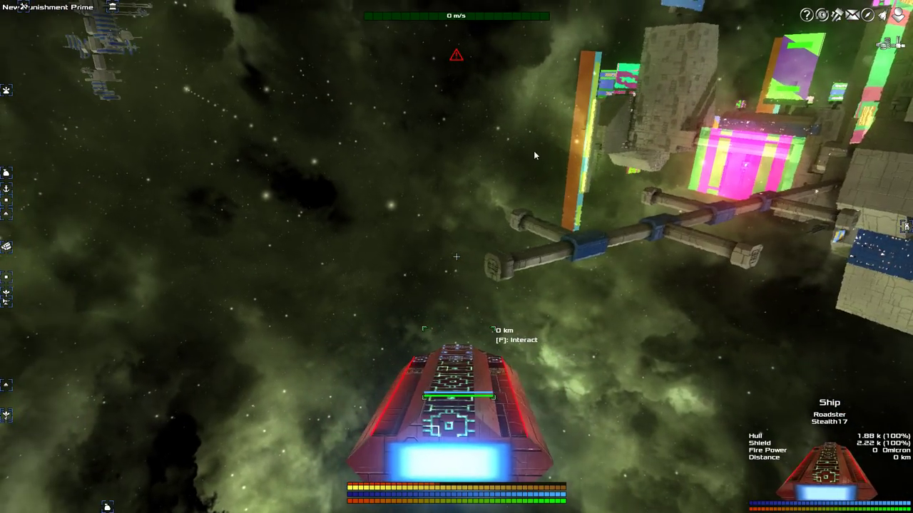
# List all goods traded in the sector in the Trading Overview, sorted by highest price deviation
pyautogui.click(821, 15)
pyautogui.click(285, 112)
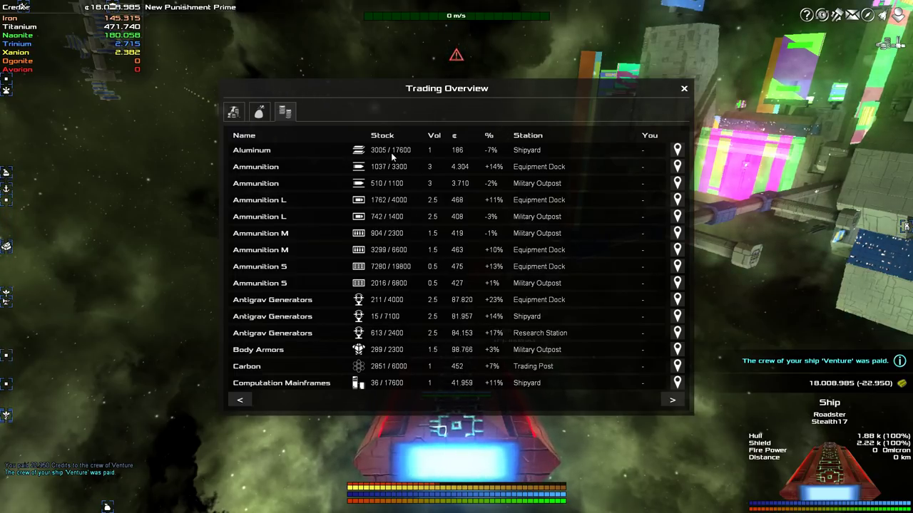
pyautogui.click(672, 400)
pyautogui.click(239, 400)
pyautogui.click(489, 135)
pyautogui.click(491, 135)
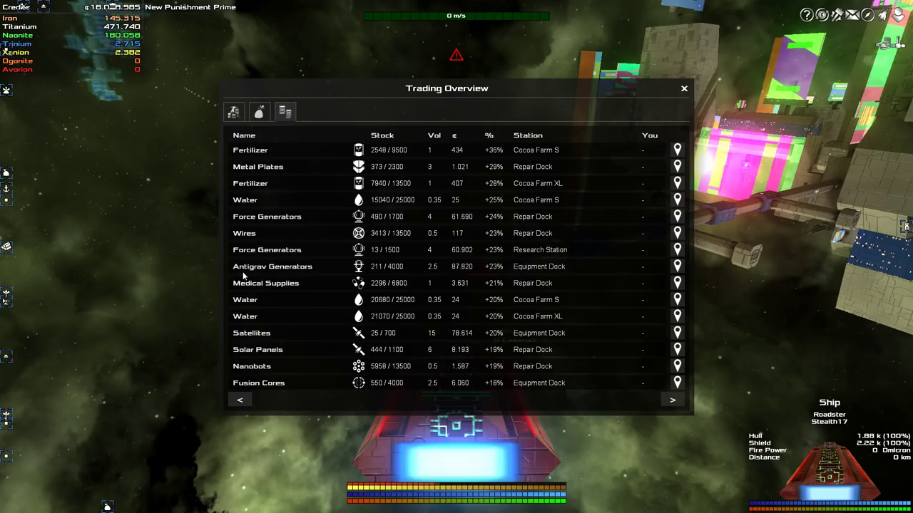
# Page through the goods sorted by price deviation to find profitable products
pyautogui.click(672, 401)
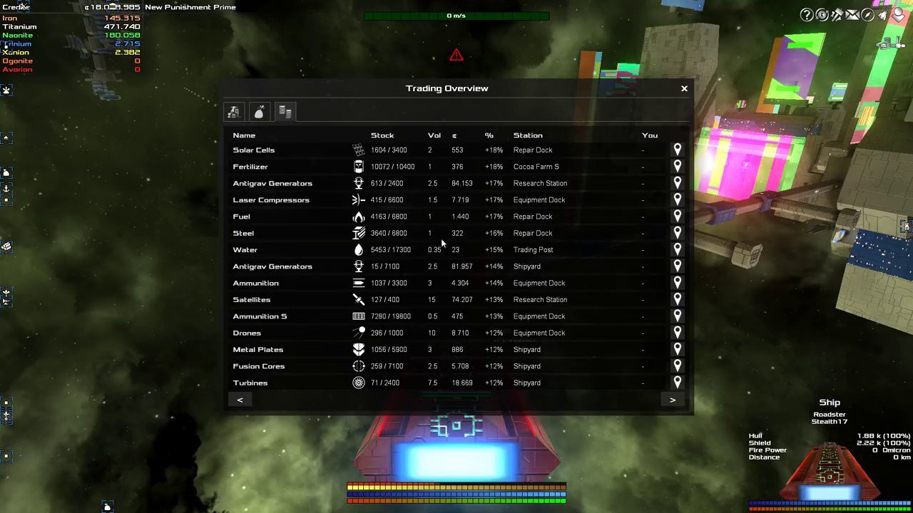
pyautogui.click(240, 400)
pyautogui.click(673, 401)
pyautogui.click(674, 401)
pyautogui.click(667, 400)
pyautogui.click(672, 400)
pyautogui.click(675, 401)
pyautogui.press('Escape')
# Target the Shipyard and order a new ship named "Metal Planes"
pyautogui.press('m')
pyautogui.press('m')
pyautogui.press('F9')
pyautogui.click(776, 192)
pyautogui.press('f')
pyautogui.press('Escape')
pyautogui.press('f')
pyautogui.click(571, 373)
pyautogui.click(304, 231)
pyautogui.click(296, 270)
pyautogui.write('Metal Planes')
pyautogui.click(316, 383)
pyautogui.press('b')
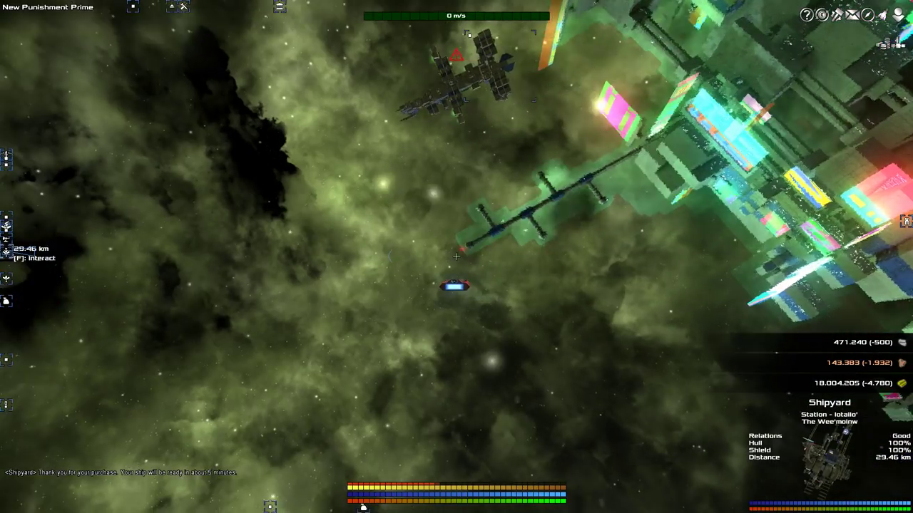
# Replace the Advanced Trading System in the Roadster's slot 1 with the C43 Object Detector
pyautogui.press('m')
pyautogui.press('p')
pyautogui.press('i')
pyautogui.moveTo(295, 318)
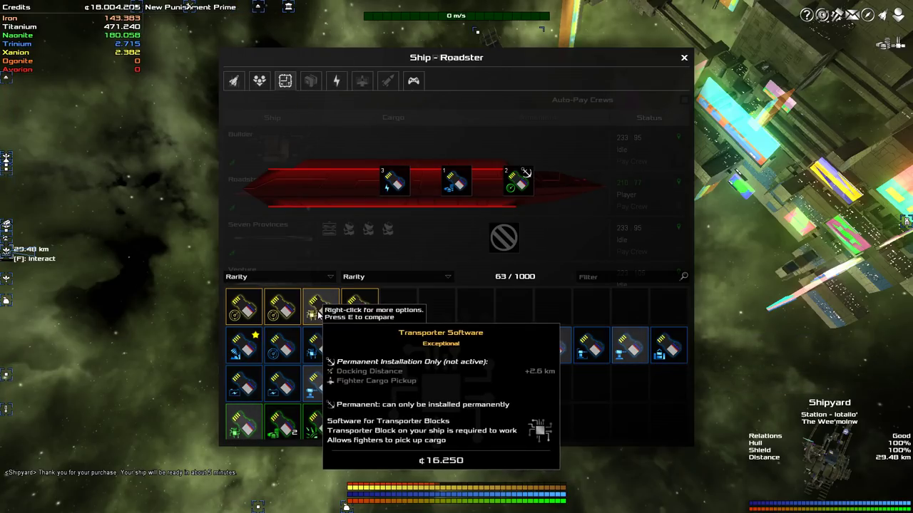
pyautogui.moveTo(291, 312); pyautogui.dragTo(465, 185)
pyautogui.press('Escape')
# Check the galaxy map and the details of the installed Radar Upgrade
pyautogui.press('m')
pyautogui.moveTo(468, 225)
pyautogui.press('m')
pyautogui.press('i')
pyautogui.moveTo(521, 178)
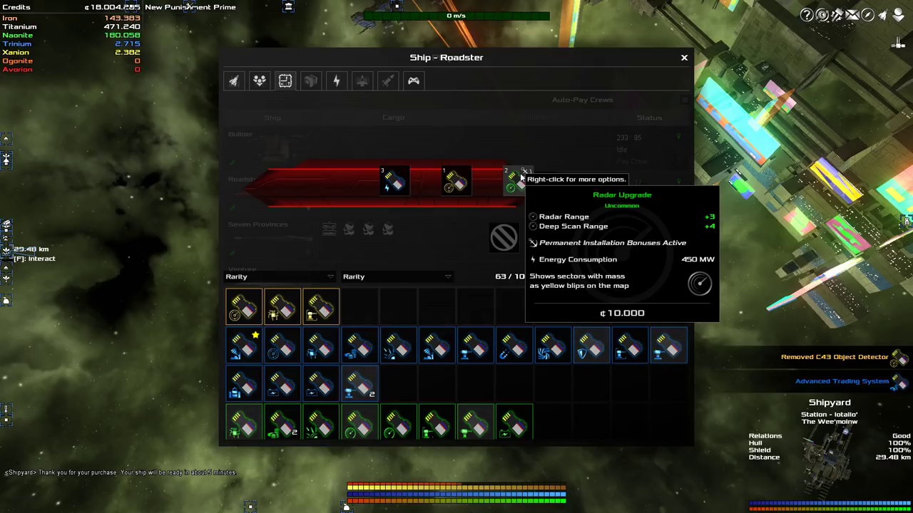
pyautogui.press('Escape')
pyautogui.press('Escape')
# Set a jump route to sector 203:76 and jump there
pyautogui.press('m')
pyautogui.rightClick(375, 271)
pyautogui.click(380, 276)
pyautogui.press('w')
pyautogui.press('j')
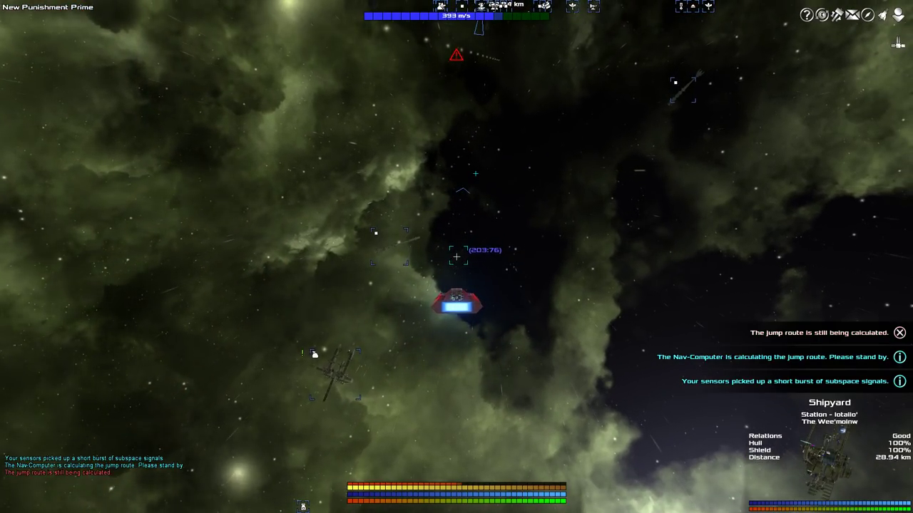
pyautogui.press('j')
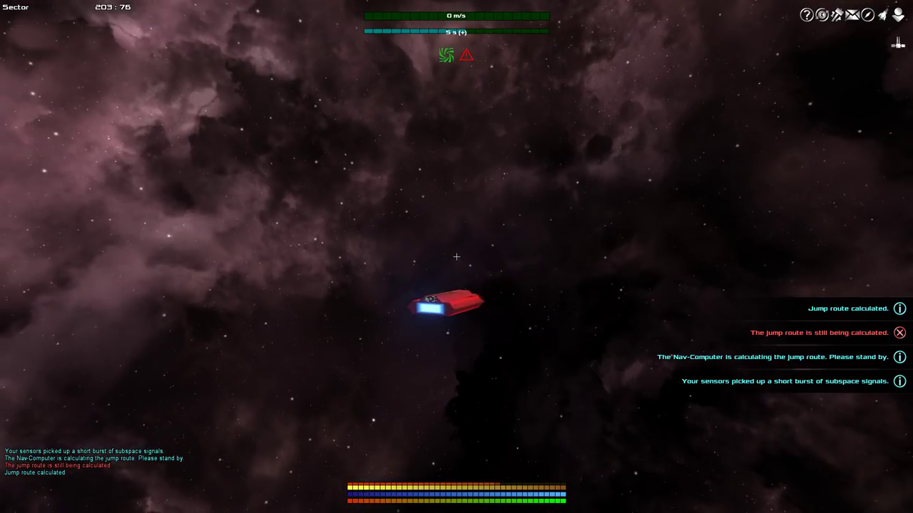
# Calculate a jump route to sector 200:76 and make the jump
pyautogui.press('m')
pyautogui.rightClick(421, 254)
pyautogui.click(442, 259)
pyautogui.press('w')
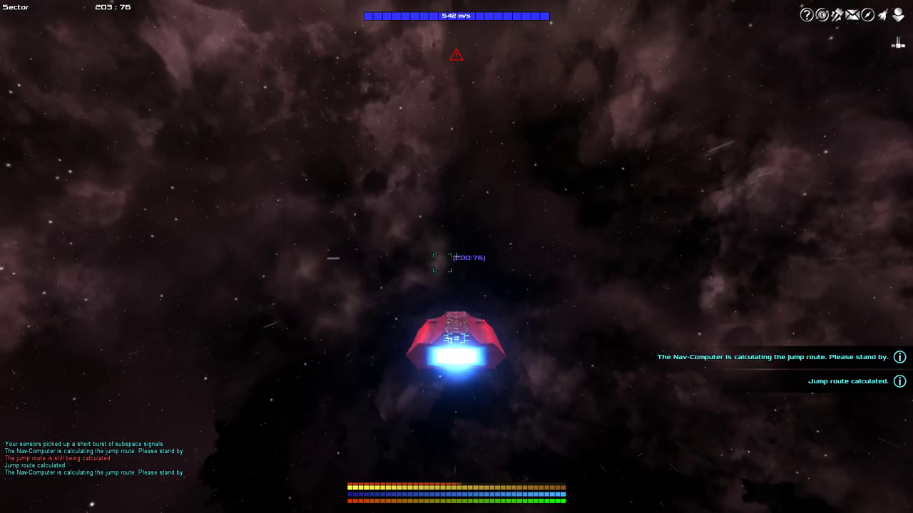
pyautogui.press('j')
pyautogui.press('m')
pyautogui.moveTo(370, 282)
pyautogui.press('m')
pyautogui.press('w')
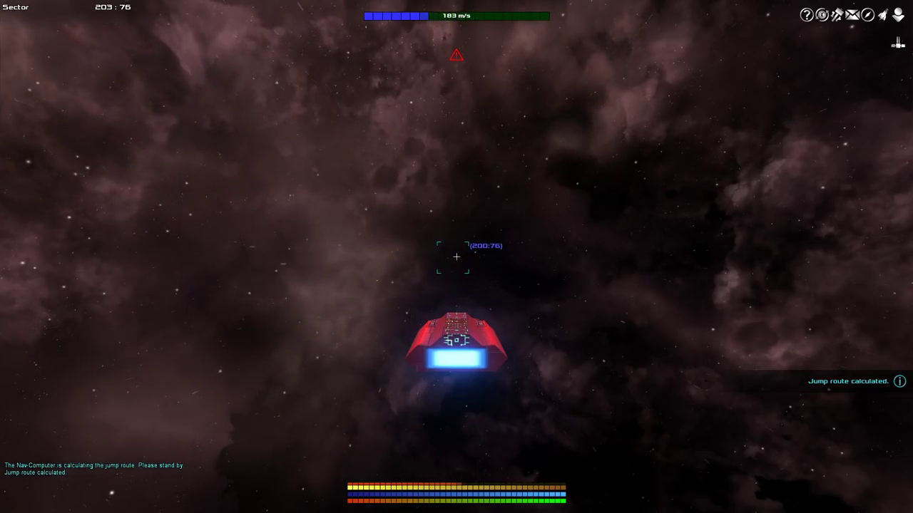
pyautogui.press('j')
# Fly to the large claimable asteroid in sector 200:76 and stop beside it
pyautogui.press('w')
pyautogui.press('w')
pyautogui.press('w')
pyautogui.press('w')
pyautogui.press('w')
pyautogui.press('w')
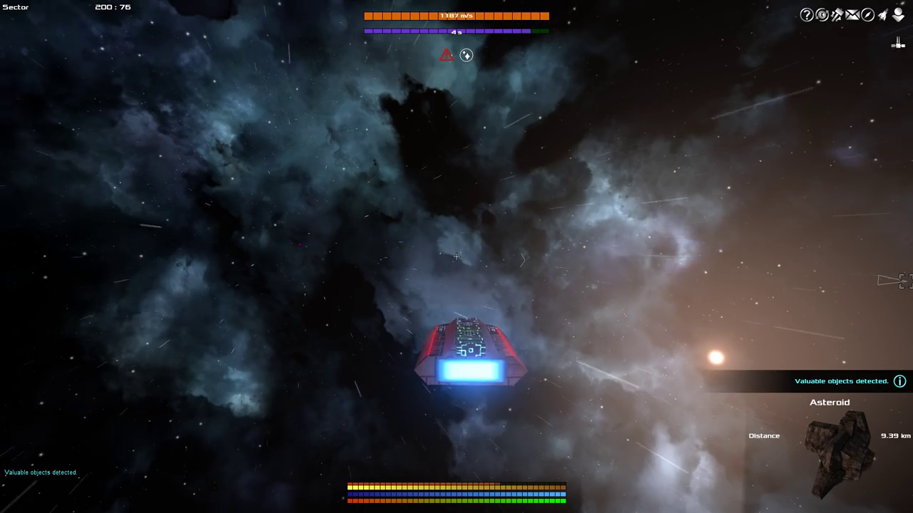
pyautogui.press('w')
pyautogui.press('s')
pyautogui.press('space')
# Claim the large asteroid and open its options for transforming it into a mine
pyautogui.press('f')
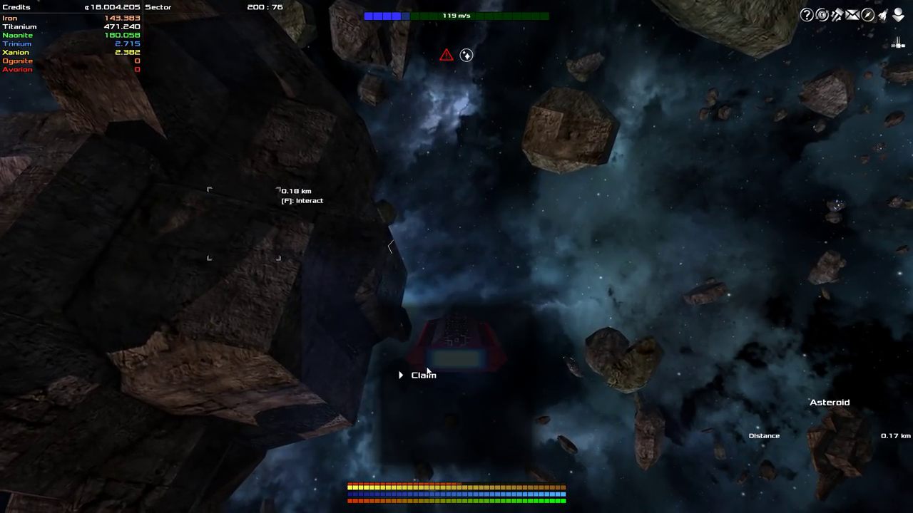
pyautogui.click(427, 376)
pyautogui.press('f')
pyautogui.click(430, 376)
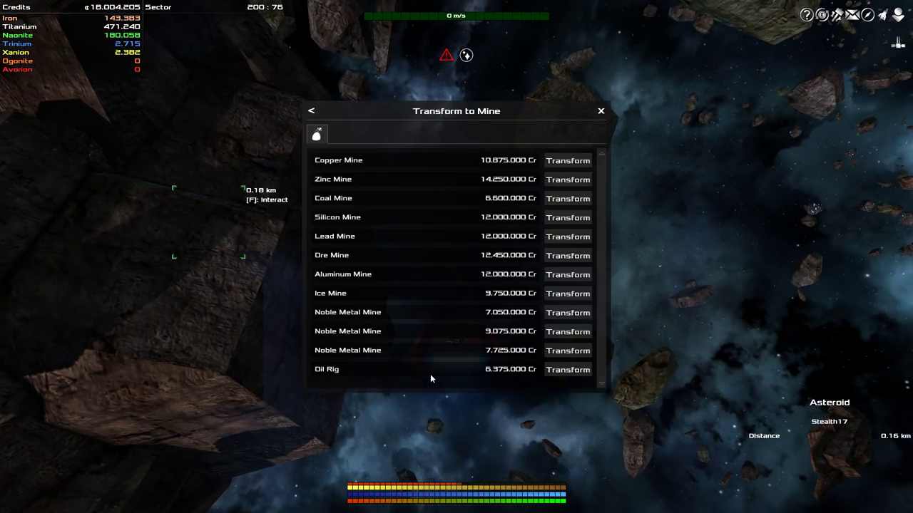
# Transform the claimed asteroid into an Aluminum Mine and name it "Aluminum Mine"
pyautogui.click(574, 276)
pyautogui.click(393, 300)
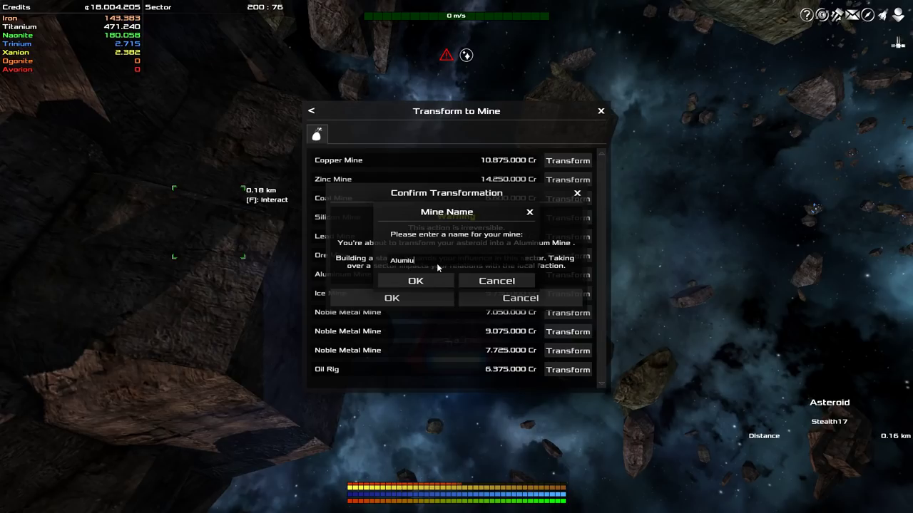
pyautogui.press('BackSpace')
pyautogui.press('BackSpace')
pyautogui.click(437, 278)
# Fly clear of the new Aluminum Mine, target it and open it in build mode
pyautogui.press('w')
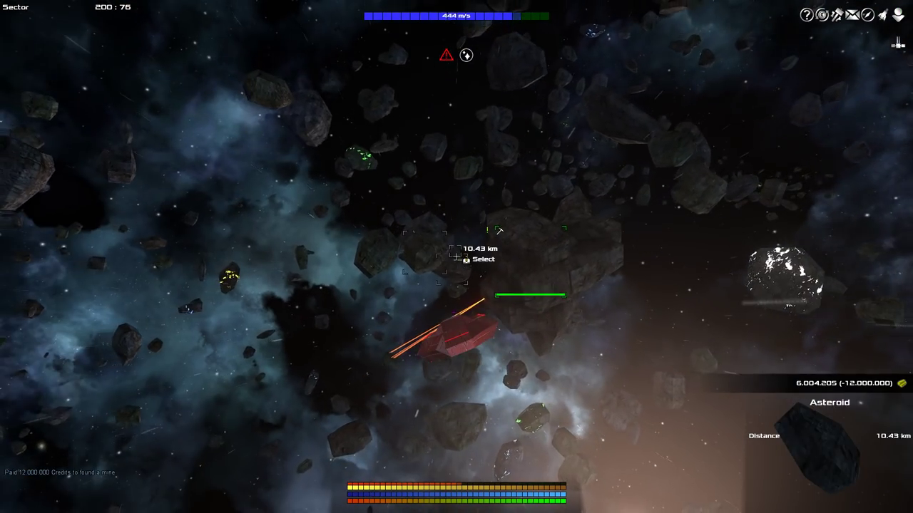
pyautogui.click(457, 250)
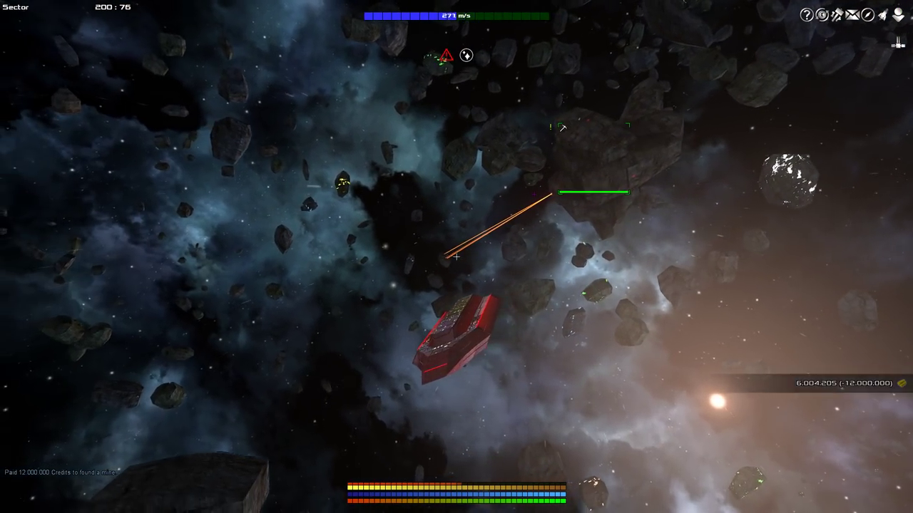
pyautogui.click(456, 257)
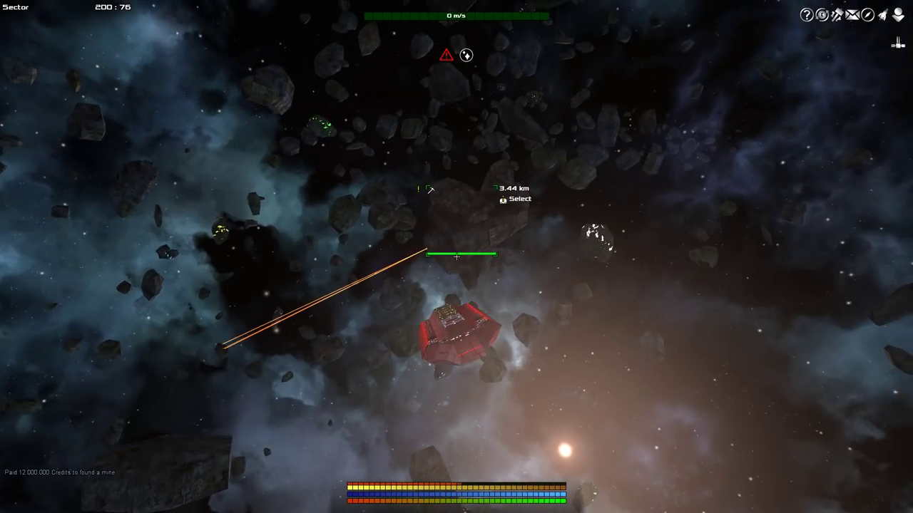
pyautogui.click(457, 255)
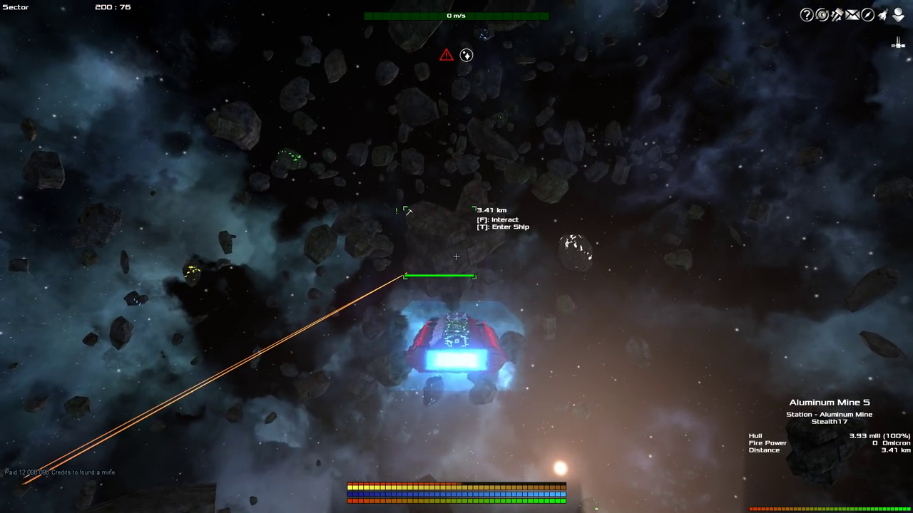
pyautogui.press('b')
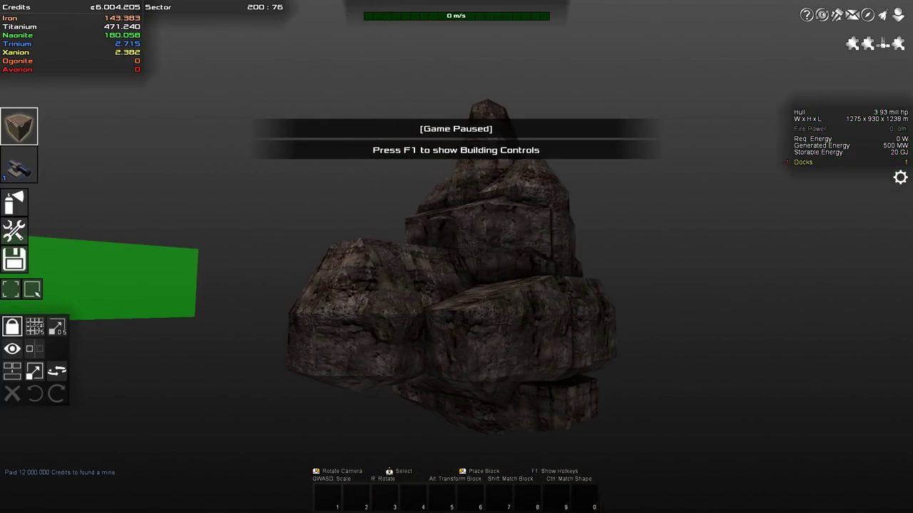
# Place an iron Cargo Bay block of 13 x 14.5 x 35.5 on the side of the mine's asteroid
pyautogui.scroll(4, 354, 324)
pyautogui.press('Tab')
pyautogui.click(472, 178)
pyautogui.moveTo(461, 205); pyautogui.dragTo(405, 319)
pyautogui.scroll(3, 405, 319)
pyautogui.press('d')
pyautogui.press('w')
pyautogui.moveTo(385, 327); pyautogui.dragTo(392, 236)
pyautogui.moveTo(390, 328); pyautogui.dragTo(389, 329)
pyautogui.scroll(-4, 505, 267)
pyautogui.moveTo(505, 268); pyautogui.dragTo(610, 314)
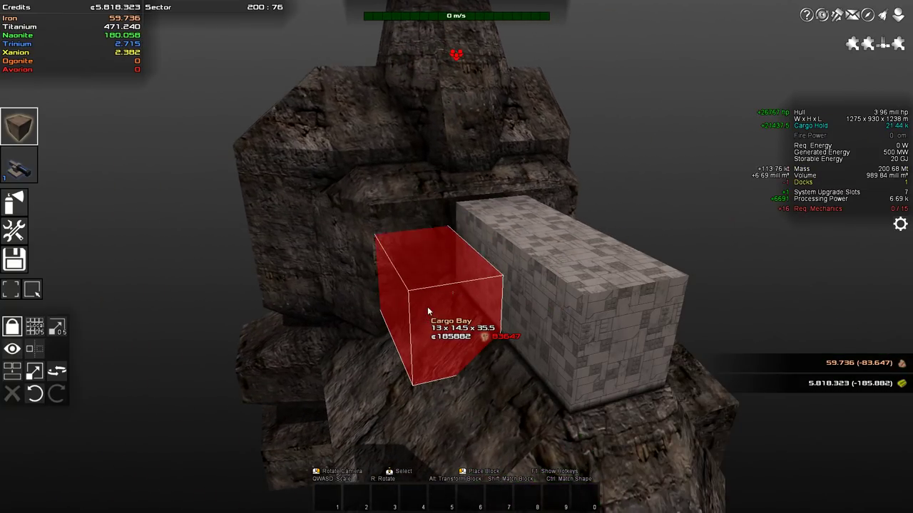
# Place a naonite Shield Generator of 13 x 3 x 35.5 on top of the Cargo Bay block
pyautogui.scroll(2, 428, 306)
pyautogui.press('Tab')
pyautogui.scroll(-4, 438, 290)
pyautogui.scroll(-1, 503, 232)
pyautogui.click(608, 213)
pyautogui.press('w')
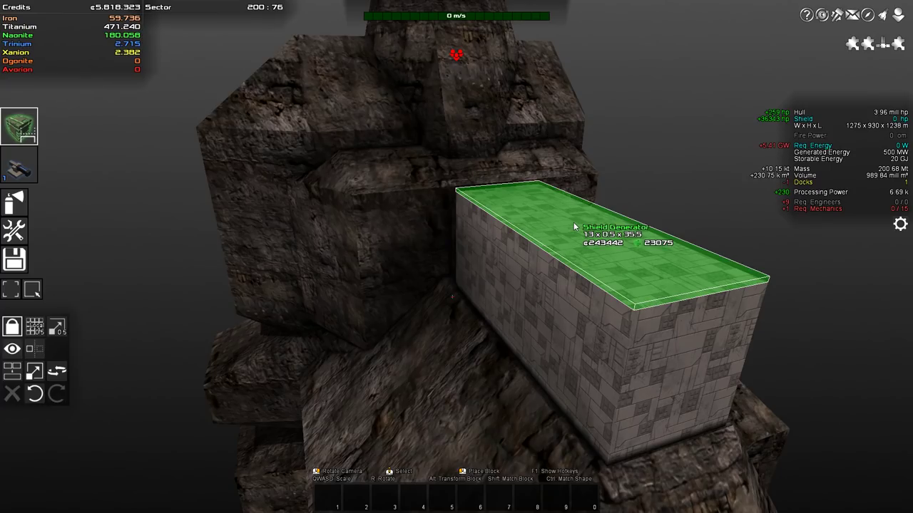
pyautogui.press('w')
pyautogui.press('w')
pyautogui.press('w')
pyautogui.press('q')
pyautogui.press('w')
pyautogui.click(571, 227)
# Select the naonite Generator block, try placing it on the Shield Generator and expand the full station statistics
pyautogui.moveTo(409, 298); pyautogui.dragTo(528, 235)
pyautogui.press('Tab')
pyautogui.press('Tab')
pyautogui.press('Tab')
pyautogui.click(364, 238)
pyautogui.press('Tab')
pyautogui.press('s')
pyautogui.press('s')
pyautogui.press('s')
pyautogui.press('s')
pyautogui.click(508, 227)
pyautogui.click(900, 178)
pyautogui.click(474, 212)
pyautogui.click(589, 190)
pyautogui.hotkey('ctrl', 'z')
# Thin the Generator to 13 x 0.5 x 35.5 and place it on top of the Shield Generator
pyautogui.press('s')
pyautogui.click(510, 215)
pyautogui.click(510, 216)
pyautogui.hotkey('ctrl', 'z')
pyautogui.moveTo(660, 232); pyautogui.dragTo(647, 214)
pyautogui.press('s')
pyautogui.press('a')
pyautogui.press('a')
pyautogui.moveTo(566, 235); pyautogui.dragTo(395, 216)
pyautogui.press('shift')
pyautogui.click(501, 316)
pyautogui.moveTo(369, 232); pyautogui.dragTo(413, 166)
pyautogui.scroll(1, 451, 63)
pyautogui.press('Tab')
pyautogui.click(488, 179)
pyautogui.press('Tab')
pyautogui.scroll(3, 482, 215)
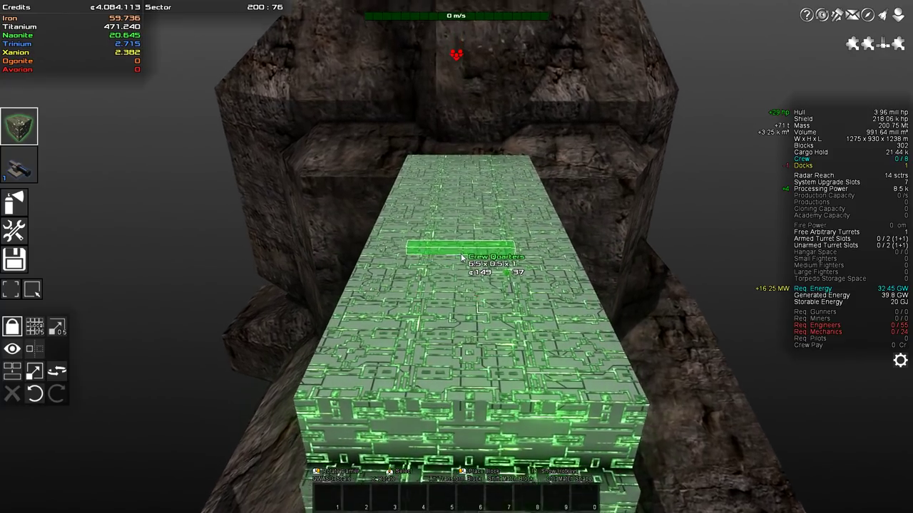
# Select naonite Blank Hull, set the scaling step to 0.125 and plate the top of the Generator with a thin sheet
pyautogui.press('Tab')
pyautogui.click(328, 180)
pyautogui.press('Tab')
pyautogui.click(34, 331)
pyautogui.click(55, 333)
pyautogui.click(443, 241)
pyautogui.click(538, 307)
# Cover the sides and front of the stacked cargo, shield and generator blocks with shape-matched Blank Hull plates 0.125 thick
pyautogui.press('r')
pyautogui.keyDown('ctrl'); pyautogui.click(529, 310); pyautogui.keyUp('ctrl')
pyautogui.keyDown('ctrl'); pyautogui.click(380, 281); pyautogui.keyUp('ctrl')
pyautogui.keyDown('ctrl'); pyautogui.click(178, 276); pyautogui.keyUp('ctrl')
pyautogui.keyDown('ctrl'); pyautogui.click(588, 355); pyautogui.keyUp('ctrl')
pyautogui.hotkey('ctrl', 'z')
pyautogui.click(588, 349)
pyautogui.press('r')
# Switch the hull shape to Edge and try fitting it into the recess at the upper front of the block stack
pyautogui.press('space')
pyautogui.click(369, 316)
pyautogui.moveTo(278, 314); pyautogui.dragTo(310, 344)
pyautogui.press('shift')
pyautogui.moveTo(579, 398); pyautogui.dragTo(586, 346)
pyautogui.keyDown('shift'); pyautogui.click(579, 405); pyautogui.keyUp('shift')
pyautogui.moveTo(423, 418); pyautogui.dragTo(421, 417)
pyautogui.scroll(4, 392, 356)
pyautogui.hotkey('ctrl', 'z')
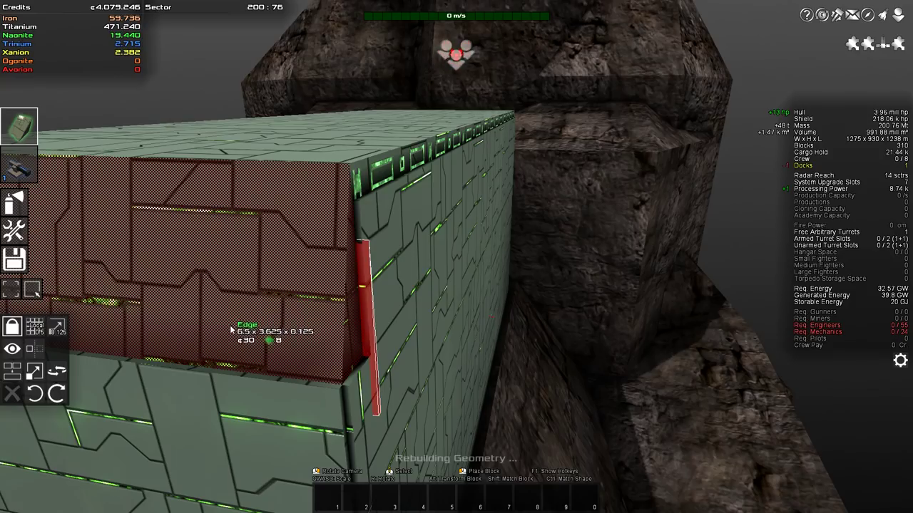
# Try a wider Edge of 7 x 3.625 x 1.125 over one half of the upper front
pyautogui.press('d')
pyautogui.moveTo(156, 369); pyautogui.dragTo(199, 355)
pyautogui.moveTo(214, 355); pyautogui.dragTo(182, 355)
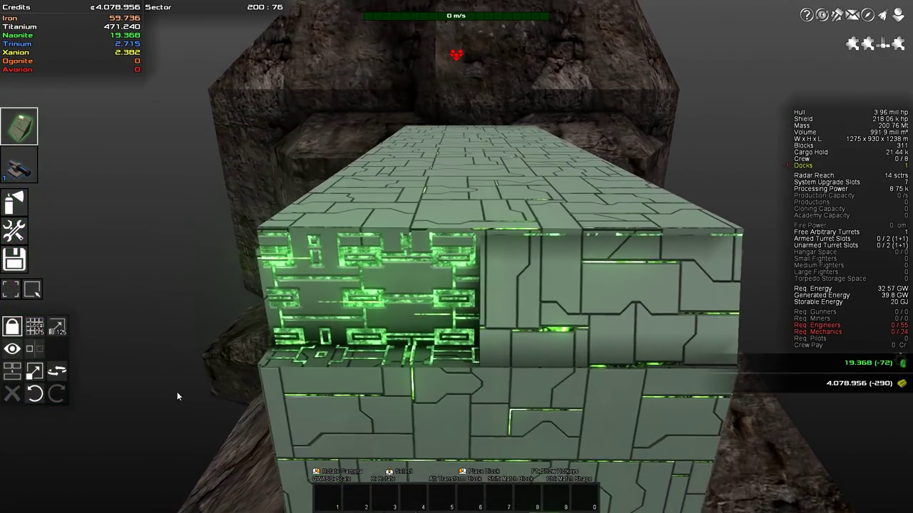
pyautogui.hotkey('ctrl', 'z')
# Place a shape-matched Edge block across the full width of the upper front of the block stack
pyautogui.keyDown('shift'); pyautogui.click(485, 306); pyautogui.keyUp('shift')
pyautogui.hotkey('ctrl', 'z')
pyautogui.keyDown('shift'); pyautogui.click(483, 283); pyautogui.keyUp('shift')
pyautogui.scroll(-4, 281, 356)
pyautogui.moveTo(281, 355); pyautogui.dragTo(390, 381)
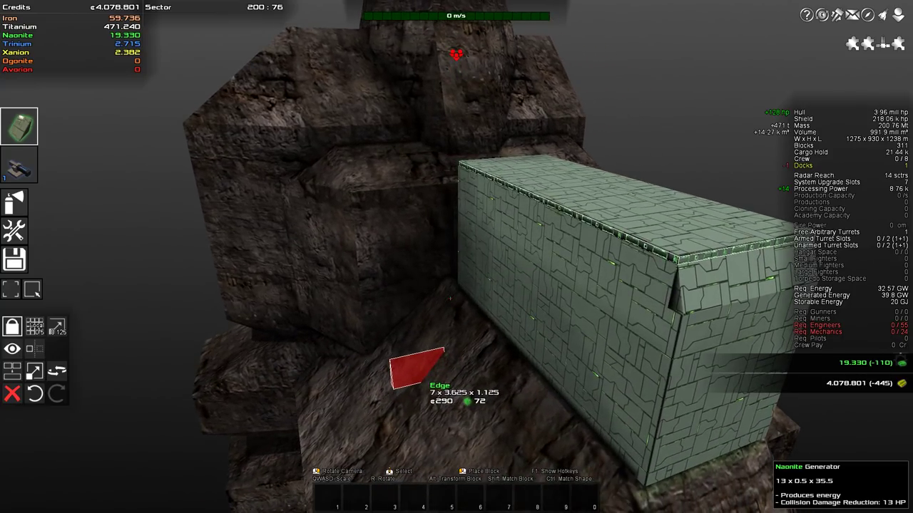
# Fill one vertical front corner of the hull plating with a thin Edge strip 0.125 wide and 0.125 deep
pyautogui.press('Tab')
pyautogui.press('b')
pyautogui.press('e')
pyautogui.press('s')
pyautogui.moveTo(603, 385); pyautogui.dragTo(581, 366)
pyautogui.scroll(4, 570, 369)
pyautogui.press('shift')
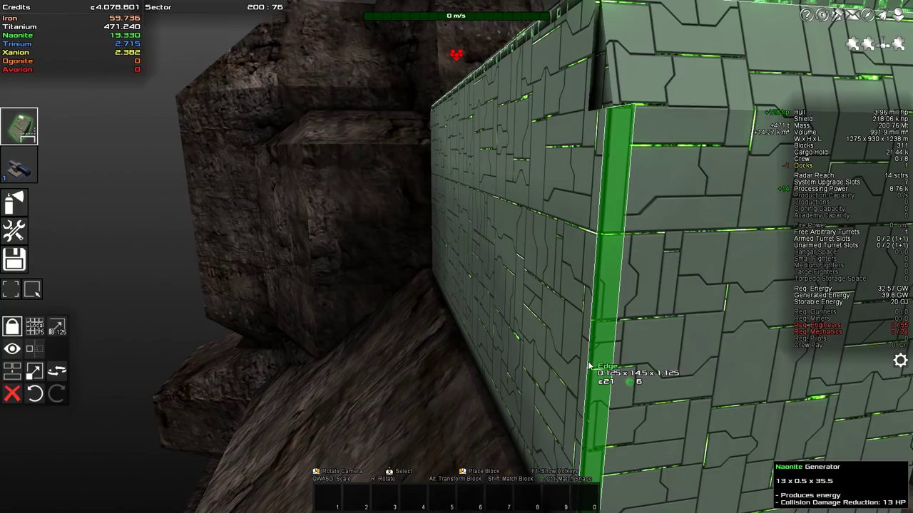
pyautogui.moveTo(586, 365); pyautogui.dragTo(672, 390)
pyautogui.scroll(4, 599, 377)
pyautogui.scroll(-2, 610, 376)
pyautogui.click(681, 348)
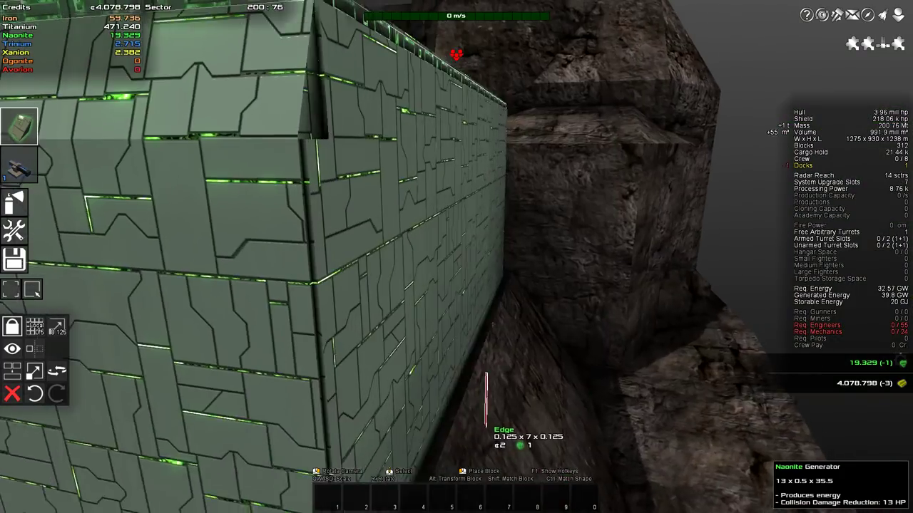
# Fill the opposite vertical front corner of the plating with a matching thin Edge strip
pyautogui.moveTo(485, 429); pyautogui.dragTo(381, 395)
pyautogui.press('shift')
pyautogui.click(120, 361)
# Cover the exposed Generator strip along both long sides with thin naonite Blank Hull
pyautogui.moveTo(376, 402); pyautogui.dragTo(491, 380)
pyautogui.moveTo(206, 314); pyautogui.dragTo(201, 320)
pyautogui.moveTo(306, 372); pyautogui.dragTo(303, 339)
pyautogui.click(289, 303)
pyautogui.click(537, 312)
pyautogui.hotkey('ctrl', 'z')
pyautogui.keyDown('shift'); pyautogui.click(544, 312); pyautogui.keyUp('shift')
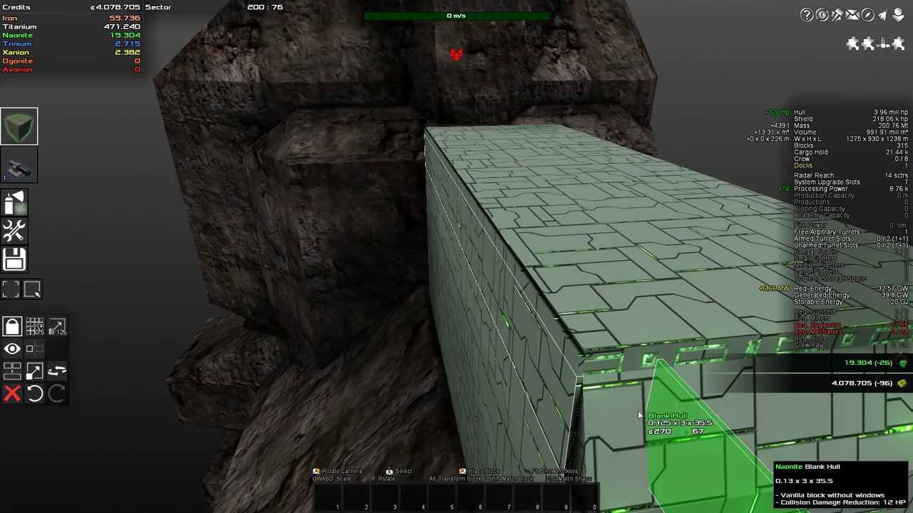
# Switch the hull shape to Edge, rotate it and line one long upper edge of the block stack with it
pyautogui.scroll(-1, 639, 415)
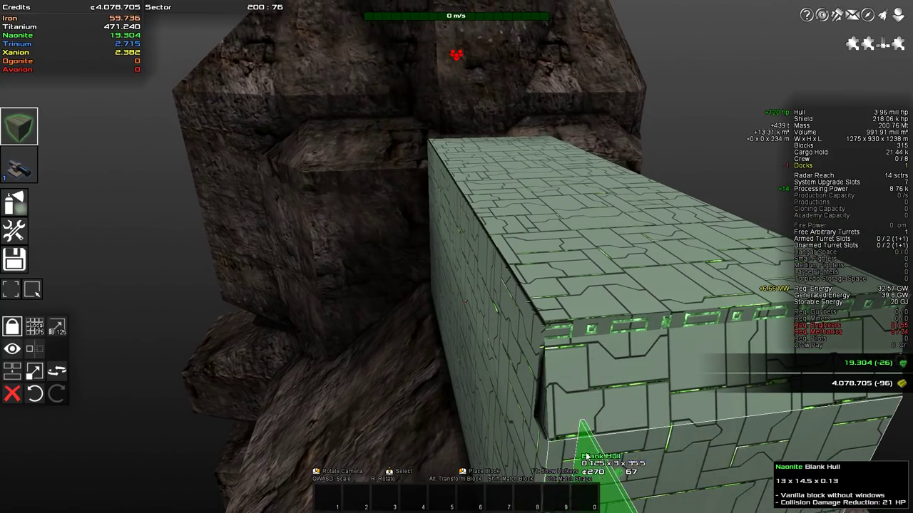
pyautogui.press('space')
pyautogui.click(379, 327)
pyautogui.press('space')
pyautogui.scroll(2, 554, 320)
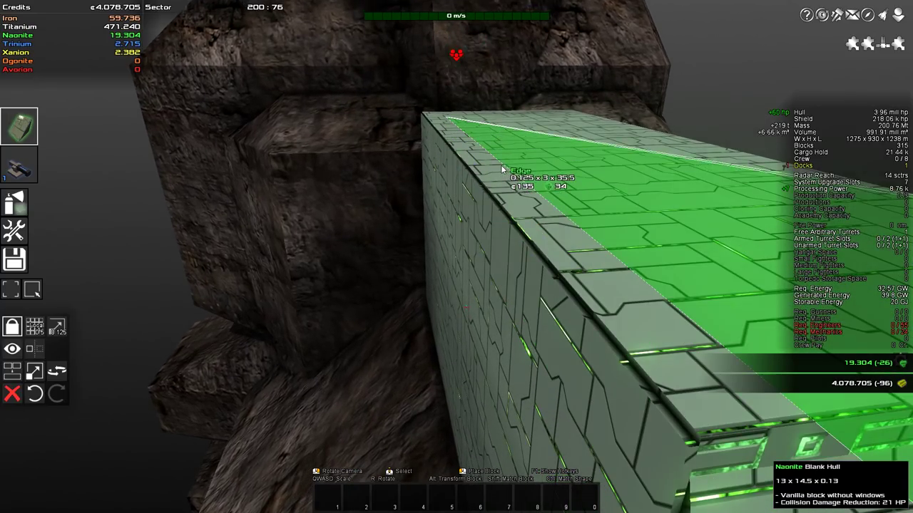
pyautogui.press('r')
pyautogui.click(304, 102)
pyautogui.click(304, 103)
# Line the opposite long upper edge of the block stack with a matching Edge strip 0.125 wide
pyautogui.moveTo(554, 283)
pyautogui.mouseDown()
pyautogui.moveTo(565, 295)
pyautogui.moveTo(296, 285)
pyautogui.moveTo(566, 298)
pyautogui.moveTo(568, 290)
pyautogui.moveTo(322, 298)
pyautogui.moveTo(568, 288)
pyautogui.mouseUp()
pyautogui.click(566, 290)
pyautogui.moveTo(382, 305)
pyautogui.mouseDown()
pyautogui.moveTo(356, 310)
pyautogui.moveTo(367, 312)
pyautogui.mouseUp()
pyautogui.press('r')
pyautogui.moveTo(619, 291); pyautogui.dragTo(596, 265)
pyautogui.scroll(-4, 713, 285)
pyautogui.moveTo(532, 334); pyautogui.dragTo(590, 311)
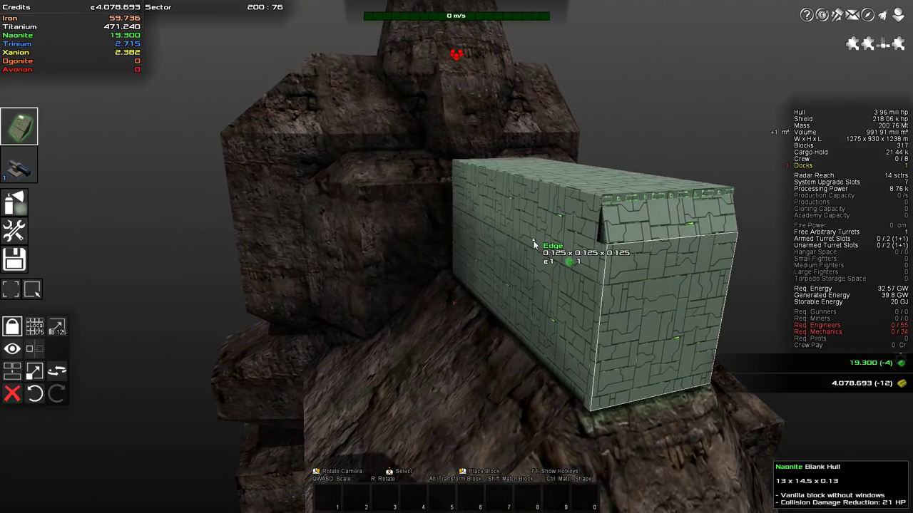
# Select the Dock block, try attaching it to the plated cargo stack and undo the placement
pyautogui.moveTo(534, 241); pyautogui.dragTo(520, 237)
pyautogui.scroll(5, 536, 235)
pyautogui.press('Tab')
pyautogui.click(339, 317)
pyautogui.press('Tab')
pyautogui.moveTo(350, 323); pyautogui.dragTo(424, 346)
pyautogui.scroll(-4, 623, 340)
pyautogui.moveTo(610, 296); pyautogui.dragTo(688, 278)
pyautogui.moveTo(577, 303); pyautogui.dragTo(603, 300)
pyautogui.scroll(-4, 620, 402)
pyautogui.moveTo(555, 347)
pyautogui.mouseDown()
pyautogui.moveTo(516, 346)
pyautogui.moveTo(477, 414)
pyautogui.moveTo(618, 410)
pyautogui.moveTo(571, 404)
pyautogui.moveTo(541, 337)
pyautogui.mouseUp()
pyautogui.hotkey('ctrl', 'z')
pyautogui.moveTo(437, 367); pyautogui.dragTo(473, 338)
# Enable building mirrored across the X axis and enlarge the dock arm block to a 2 x 2 profile
pyautogui.click(37, 366)
pyautogui.click(36, 353)
pyautogui.click(80, 353)
pyautogui.press('d')
pyautogui.press('d')
pyautogui.press('w')
pyautogui.press('w')
pyautogui.press('e')
pyautogui.moveTo(509, 314); pyautogui.dragTo(718, 330)
pyautogui.scroll(3, 713, 331)
pyautogui.press('q')
# Build two mirrored dock arms, each 2 x 2 x 37.875, outward from the long sides of the cargo stack
pyautogui.click(489, 375)
pyautogui.click(395, 210)
pyautogui.press('r')
pyautogui.click(336, 343)
pyautogui.click(150, 410)
pyautogui.hotkey('ctrl', 'z')
pyautogui.press('r')
pyautogui.press('d')
pyautogui.press('d')
pyautogui.click(243, 414)
pyautogui.scroll(-3, 417, 435)
pyautogui.moveTo(417, 435); pyautogui.dragTo(214, 421)
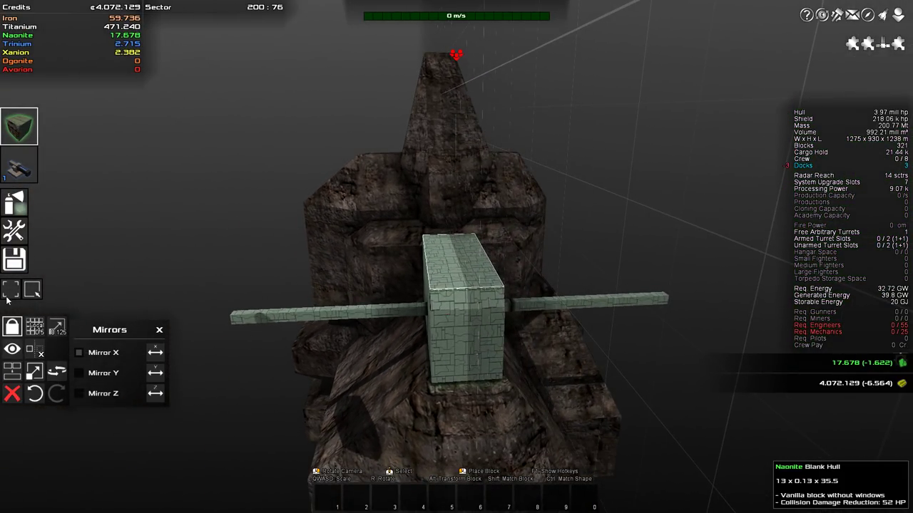
# Copy one dock arm as a template and attach the copy to the front face of the cargo stack
pyautogui.click(10, 291)
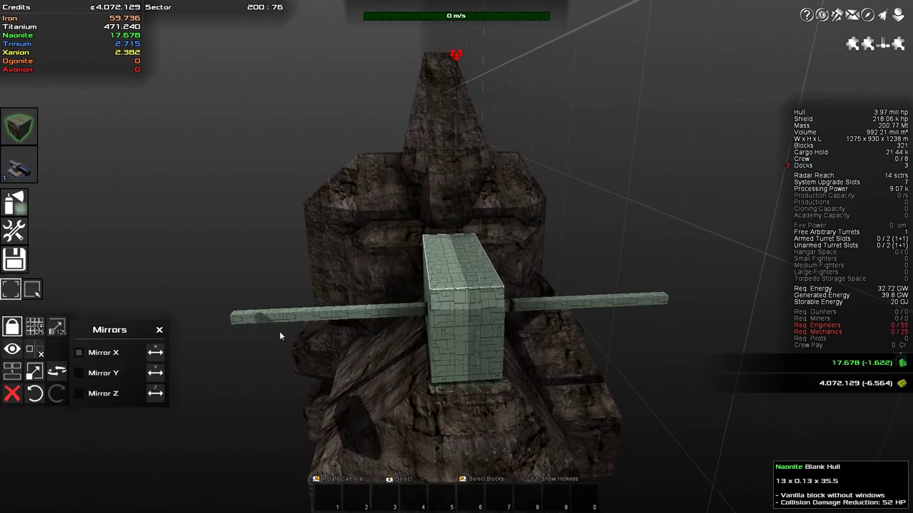
pyautogui.click(232, 315)
pyautogui.hotkey('ctrl', 'c')
pyautogui.moveTo(338, 365); pyautogui.dragTo(400, 359)
pyautogui.moveTo(491, 337); pyautogui.dragTo(415, 334)
pyautogui.press('alt')
pyautogui.click(450, 338)
pyautogui.scroll(1, 571, 346)
pyautogui.hotkey('ctrl', 'z')
pyautogui.click(459, 305)
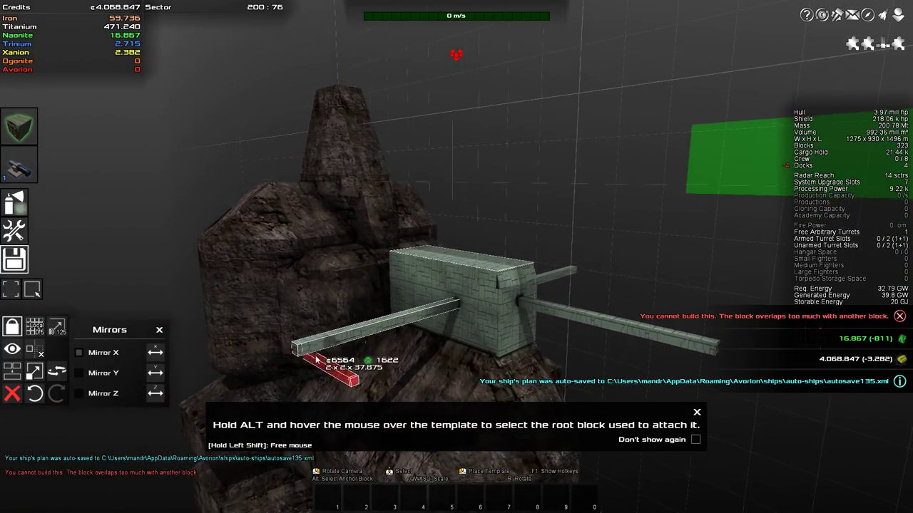
# Pick another block in place of the dock arm template and place it on the cargo stack's top face
pyautogui.scroll(2, 415, 311)
pyautogui.scroll(2, 416, 312)
pyautogui.press('Tab')
pyautogui.click(375, 181)
pyautogui.press('Tab')
pyautogui.scroll(3, 515, 264)
pyautogui.press('d')
pyautogui.press('q')
pyautogui.click(503, 276)
# Select a different block to build and switch the grid mode to Middle Snap
pyautogui.press('Tab')
pyautogui.click(487, 176)
pyautogui.moveTo(514, 225); pyautogui.dragTo(473, 235)
pyautogui.hotkey('shift', 'x')
pyautogui.click(38, 334)
pyautogui.click(98, 351)
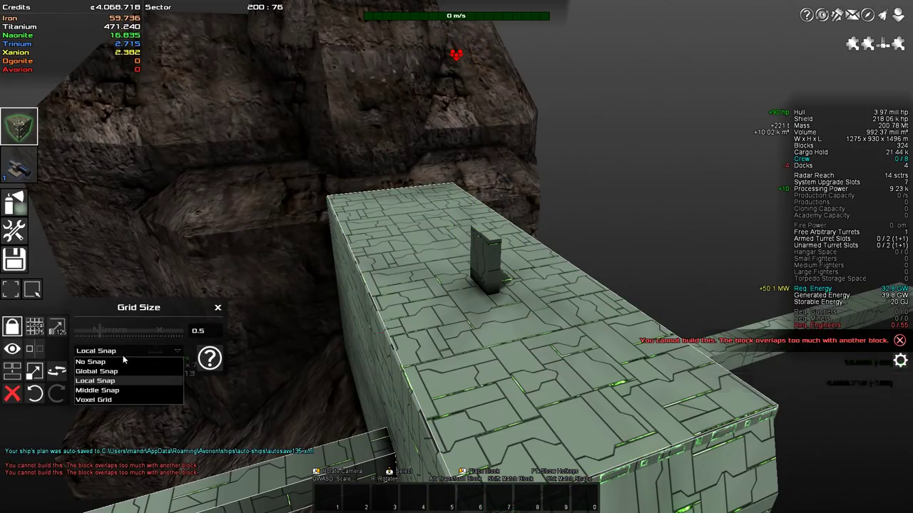
pyautogui.click(115, 393)
# Build the selected block on the cargo stack and check the finished station from all sides
pyautogui.moveTo(532, 236); pyautogui.dragTo(499, 250)
pyautogui.scroll(-4, 321, 297)
pyautogui.moveTo(444, 401); pyautogui.dragTo(468, 392)
pyautogui.moveTo(619, 246); pyautogui.dragTo(563, 213)
pyautogui.moveTo(617, 230); pyautogui.dragTo(496, 239)
pyautogui.scroll(-5, 668, 243)
pyautogui.moveTo(533, 377); pyautogui.dragTo(456, 381)
# Set the Aluminum Mine's base price to -2 % in its factory settings
pyautogui.click(854, 45)
pyautogui.moveTo(309, 250); pyautogui.dragTo(301, 252)
pyautogui.press('Escape')
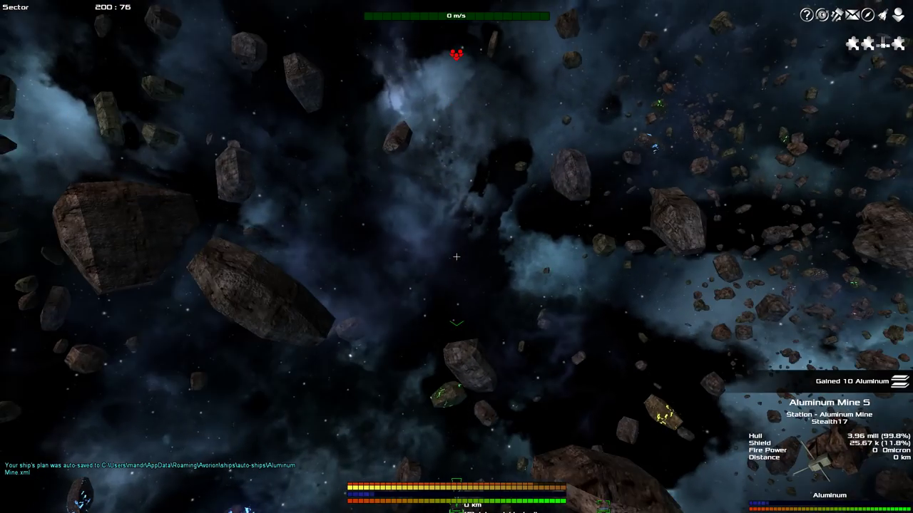
# Locate the mine in the sector overview and arrange its crew overview and the Hire Crew window side by side
pyautogui.press('Tab')
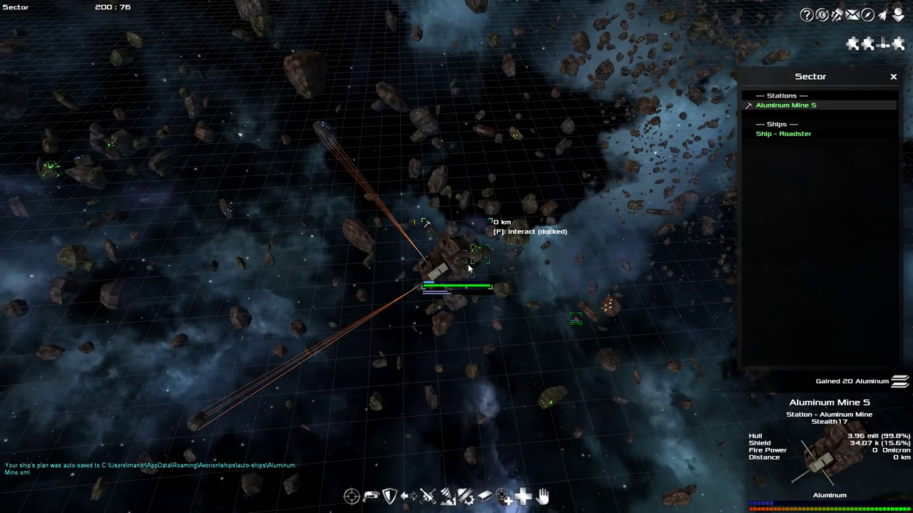
pyautogui.scroll(1, 463, 269)
pyautogui.scroll(1, 458, 271)
pyautogui.scroll(2, 458, 276)
pyautogui.click(897, 46)
pyautogui.click(658, 153)
pyautogui.press('i')
pyautogui.click(259, 81)
pyautogui.moveTo(495, 63); pyautogui.dragTo(319, 71)
pyautogui.click(900, 45)
pyautogui.moveTo(476, 156); pyautogui.dragTo(712, 136)
# Hire the available engineers and crewmen for the Aluminum Mine and close the Hire Crew window
pyautogui.click(830, 183)
pyautogui.click(863, 164)
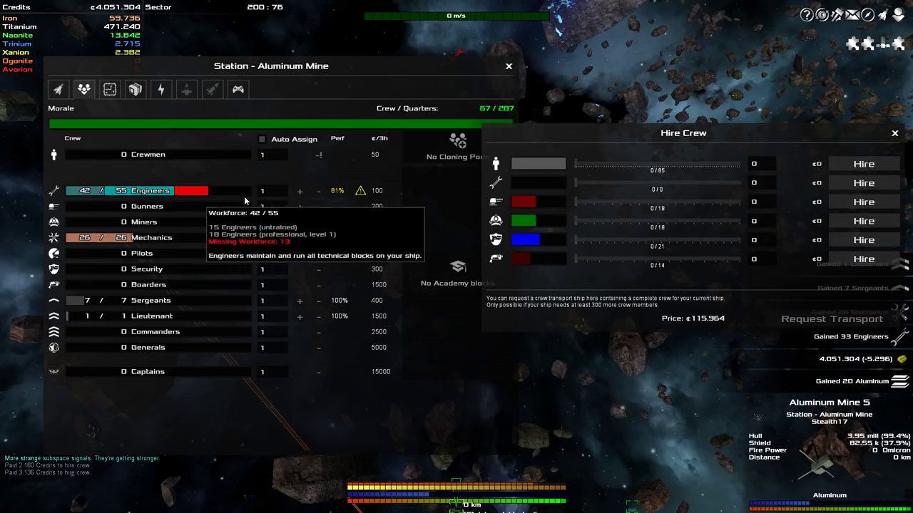
pyautogui.click(861, 165)
pyautogui.click(894, 135)
# Enter 27 as the crewmen amount and remove that many crewmen from the station
pyautogui.click(278, 161)
pyautogui.write('27')
pyautogui.click(319, 155)
pyautogui.moveTo(496, 112)
# Review the station's overview and cargo hold, and the mine's factory settings with its upgrade price
pyautogui.click(58, 88)
pyautogui.press('Escape')
pyautogui.press('Tab')
pyautogui.press('p')
pyautogui.moveTo(634, 391)
pyautogui.press('Escape')
pyautogui.press('c')
pyautogui.click(135, 89)
pyautogui.press('Escape')
pyautogui.click(851, 45)
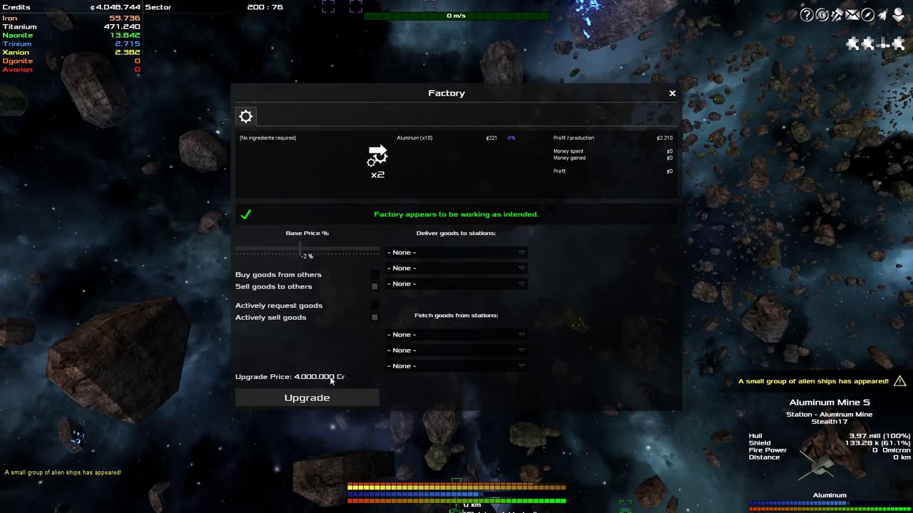
pyautogui.press('Escape')
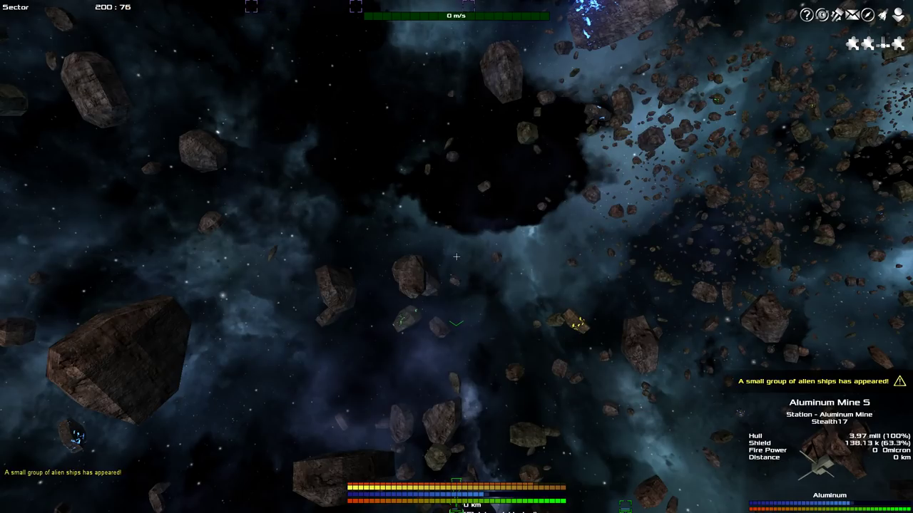
# Take control of the Roadster and fly it away from the Aluminum Mine
pyautogui.press('b')
pyautogui.moveTo(622, 246); pyautogui.dragTo(626, 245)
pyautogui.click(770, 136)
pyautogui.press('t')
pyautogui.press('F9')
pyautogui.press('w')
pyautogui.press('space')
pyautogui.press('space')
pyautogui.press('s')
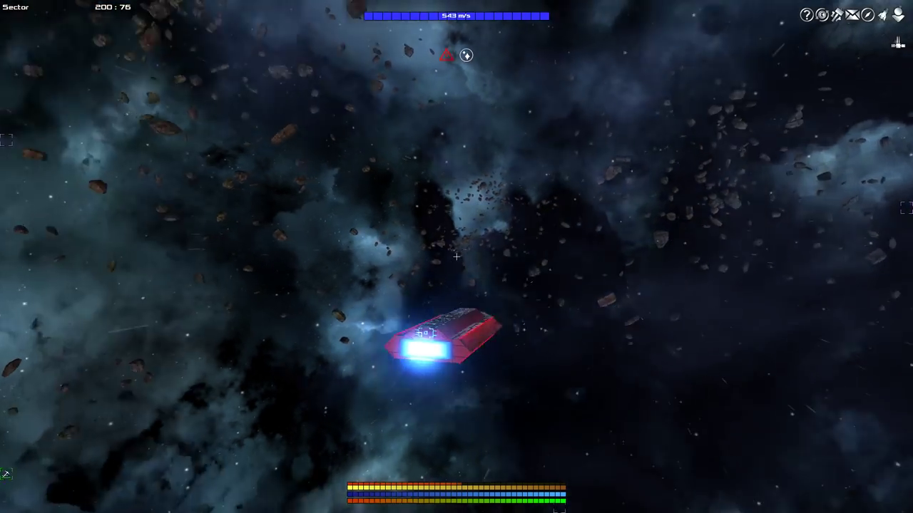
# Fly the Roadster through the asteroid field and target asteroids along the way
pyautogui.press('space')
pyautogui.press('shift')
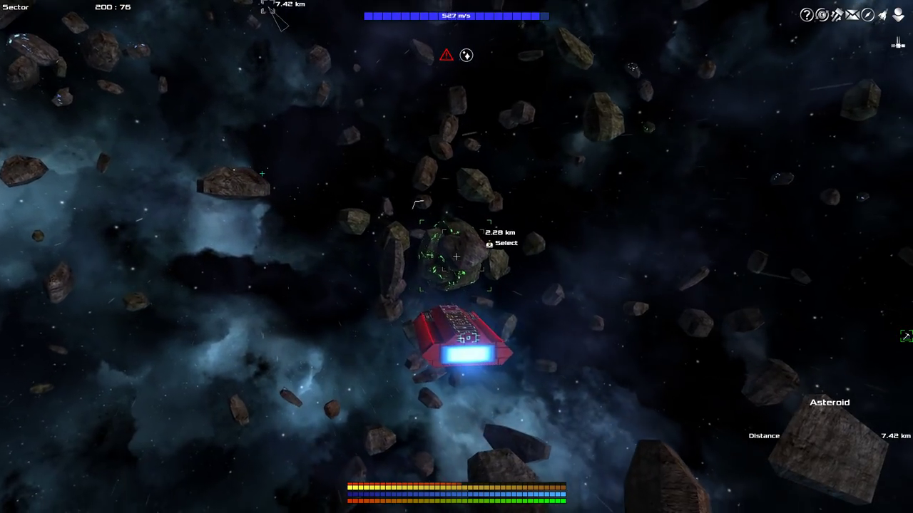
pyautogui.press('t')
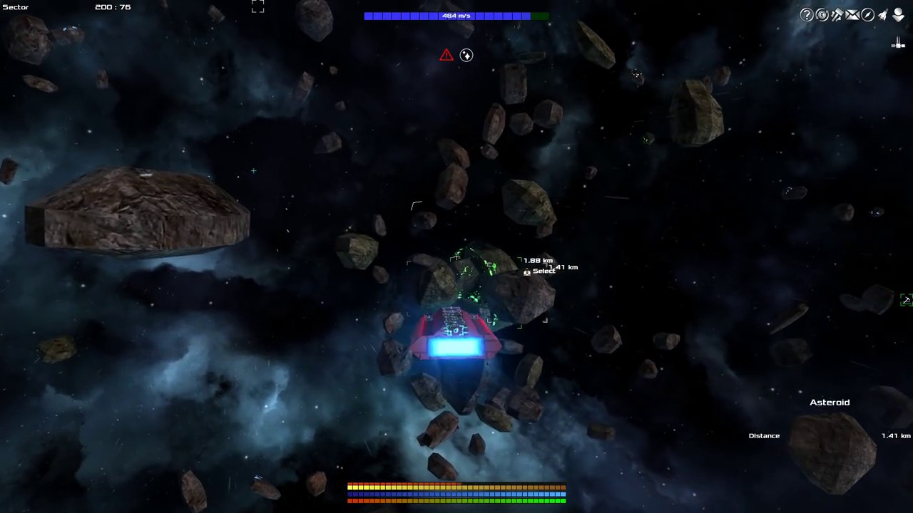
pyautogui.press('t')
pyautogui.press('p')
pyautogui.press('p')
# Replace the Roadster's C43 Object Detector with the Mining System upgrade
pyautogui.press('i')
pyautogui.click(109, 88)
pyautogui.moveTo(78, 364); pyautogui.dragTo(280, 196)
pyautogui.press('Escape')
pyautogui.press('w')
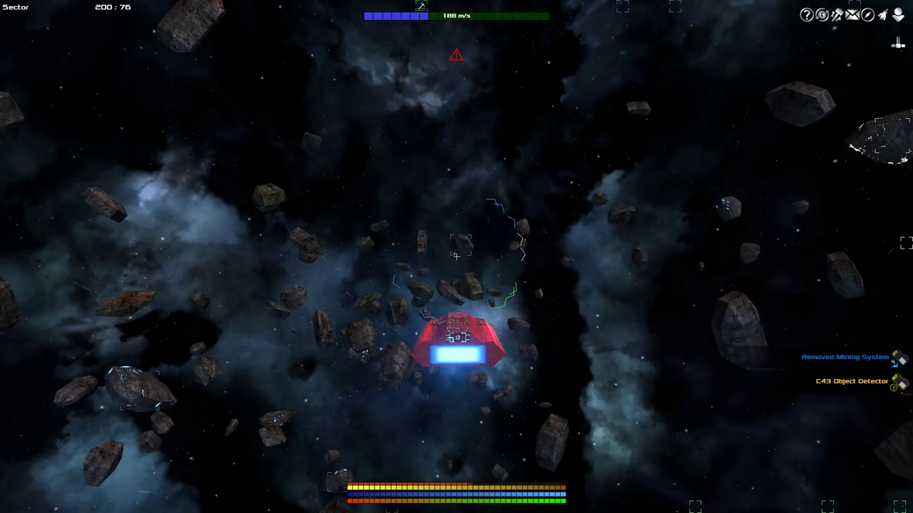
# Put the C43 Object Detector back in the Roadster and fly toward the detected objects
pyautogui.press('i')
pyautogui.moveTo(239, 231); pyautogui.dragTo(281, 193)
pyautogui.press('i')
pyautogui.press('w')
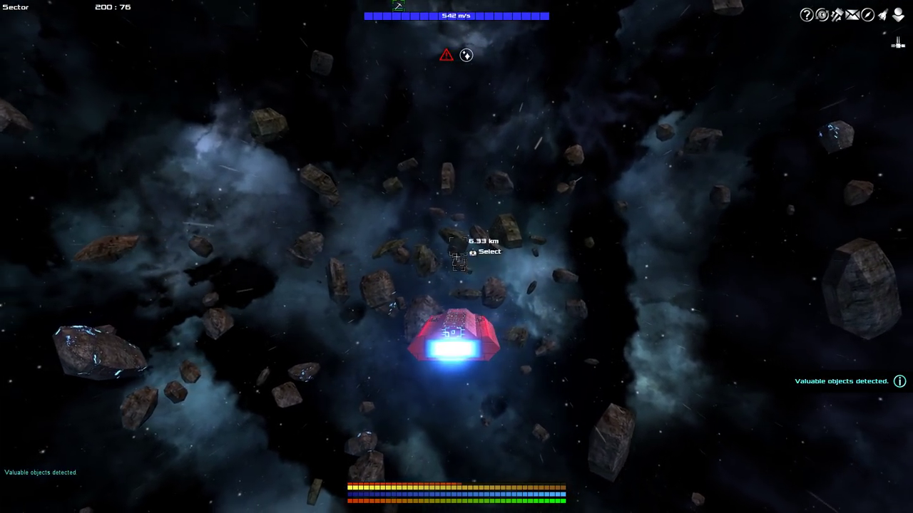
# Target the Secret Stash, fly up to it and collect its contents
pyautogui.rightClick(456, 256)
pyautogui.press('s')
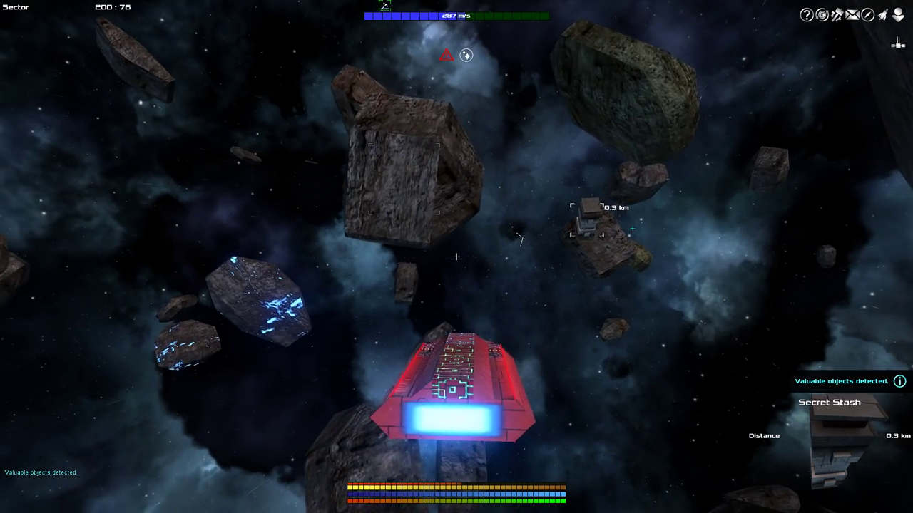
pyautogui.press('f')
pyautogui.press('Escape')
pyautogui.press('f')
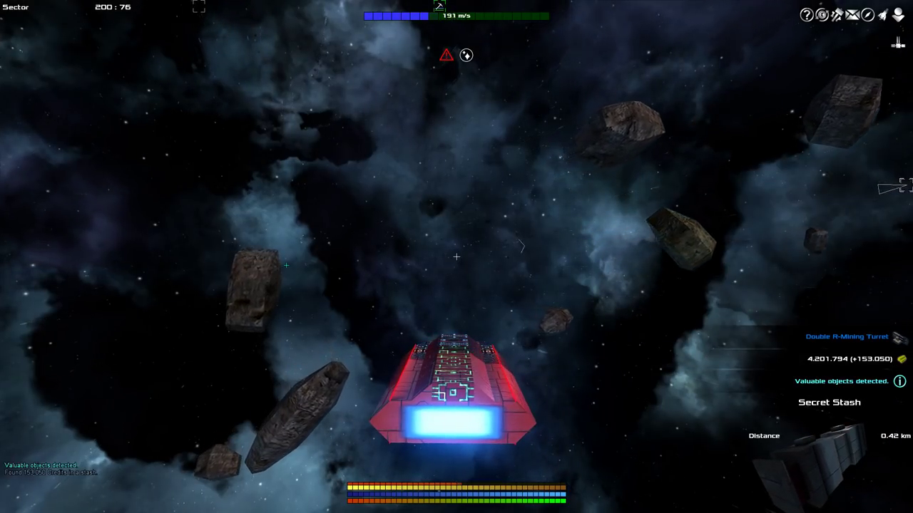
# Inspect the stats of the Double Trinium R-Mining Turret in the inventory
pyautogui.press('i')
pyautogui.click(259, 80)
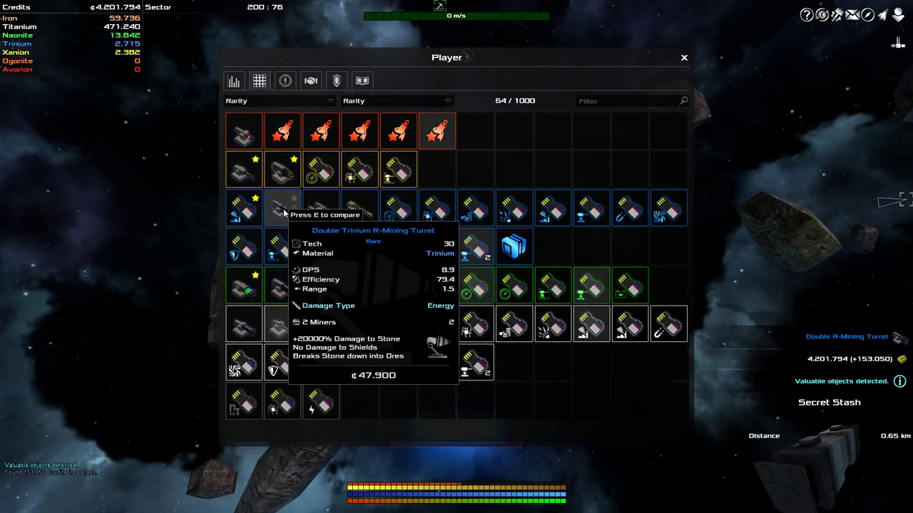
pyautogui.press('Escape')
# Plot a jump on the galaxy map to the hidden mass signature in sector 200 : 77
pyautogui.press('m')
pyautogui.moveTo(459, 261)
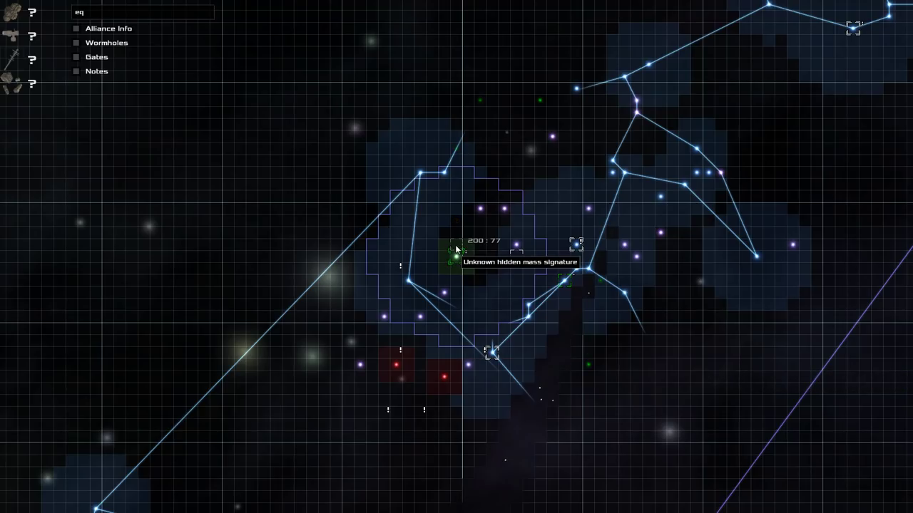
pyautogui.rightClick(455, 257)
pyautogui.click(492, 241)
pyautogui.press('m')
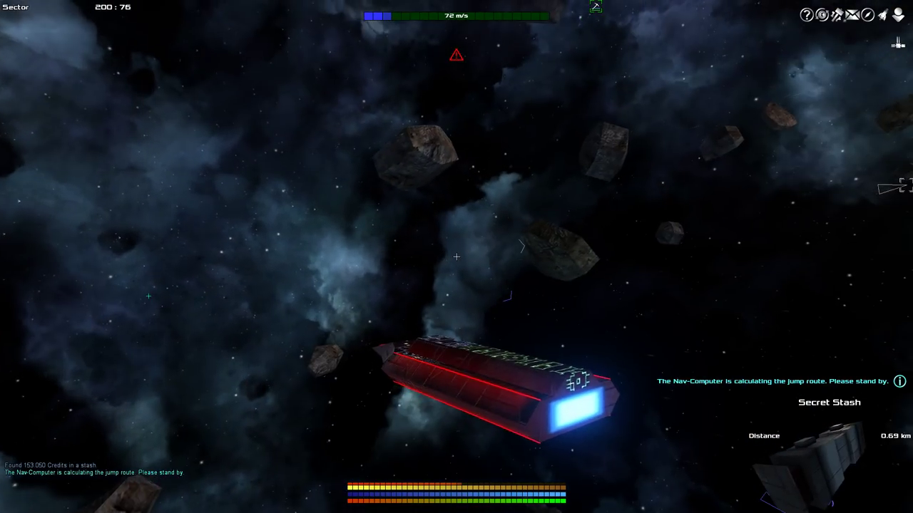
# Jump the Roadster to sector 200 : 77 and fly toward the wreckage
pyautogui.press('s')
pyautogui.press('w')
pyautogui.press('s')
pyautogui.press('s')
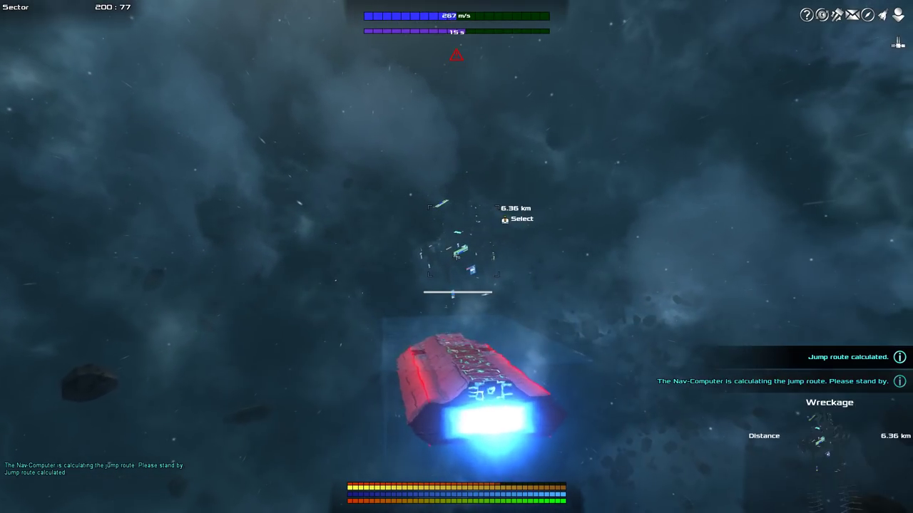
pyautogui.press('w')
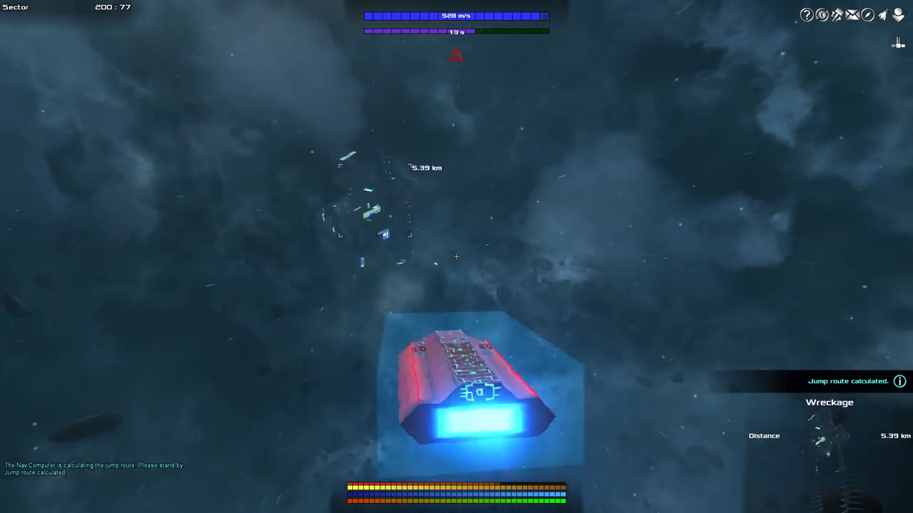
# Swap the C43 Object Detector for the Mining System and keep approaching the wreckage
pyautogui.press('i')
pyautogui.press('i')
pyautogui.press('f')
pyautogui.moveTo(80, 344); pyautogui.dragTo(274, 198)
pyautogui.press('f')
pyautogui.press('w')
# Check the inventory and resource stocks, and bring up the list of owned ships
pyautogui.press('i')
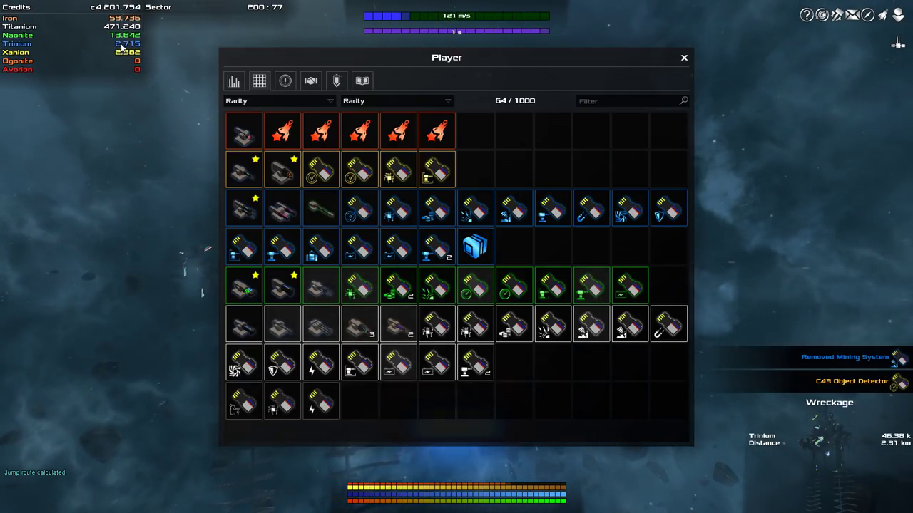
pyautogui.press('i')
pyautogui.press('i')
pyautogui.click(234, 81)
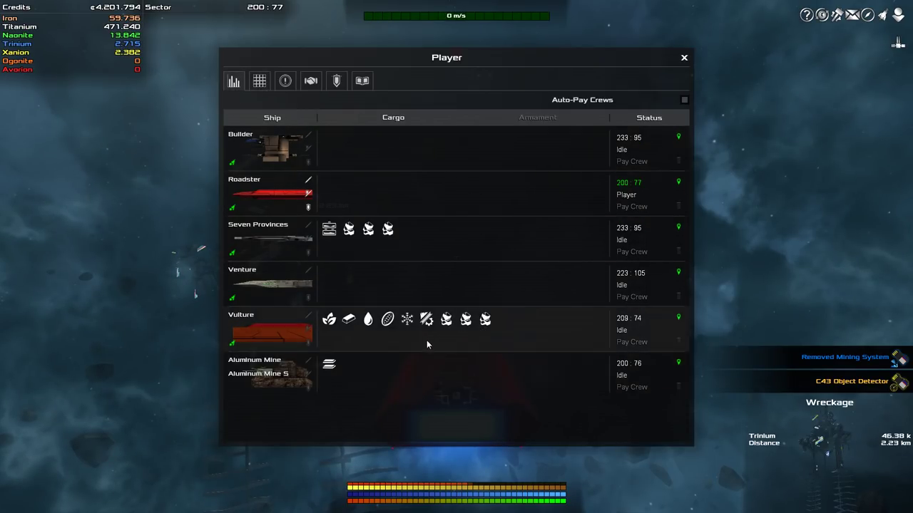
# Locate the Vulture on the galaxy map and try to queue a chain of orders for it
pyautogui.click(678, 317)
pyautogui.click(453, 284)
pyautogui.rightClick(473, 246)
pyautogui.click(505, 298)
pyautogui.keyDown('shift'); pyautogui.rightClick(383, 224); pyautogui.keyUp('shift')
pyautogui.keyDown('shift'); pyautogui.rightClick(350, 225); pyautogui.keyUp('shift')
pyautogui.keyDown('shift'); pyautogui.click(369, 275); pyautogui.keyUp('shift')
pyautogui.keyDown('shift'); pyautogui.click(387, 223); pyautogui.keyUp('shift')
pyautogui.keyDown('shift'); pyautogui.click(469, 245); pyautogui.keyUp('shift')
pyautogui.keyDown('shift'); pyautogui.click(563, 300); pyautogui.keyUp('shift')
pyautogui.press('Escape')
pyautogui.press('Escape')
# Fly the Roadster up to the wreckage and slow down beside it
pyautogui.press('w')
pyautogui.press('w')
pyautogui.press('s')
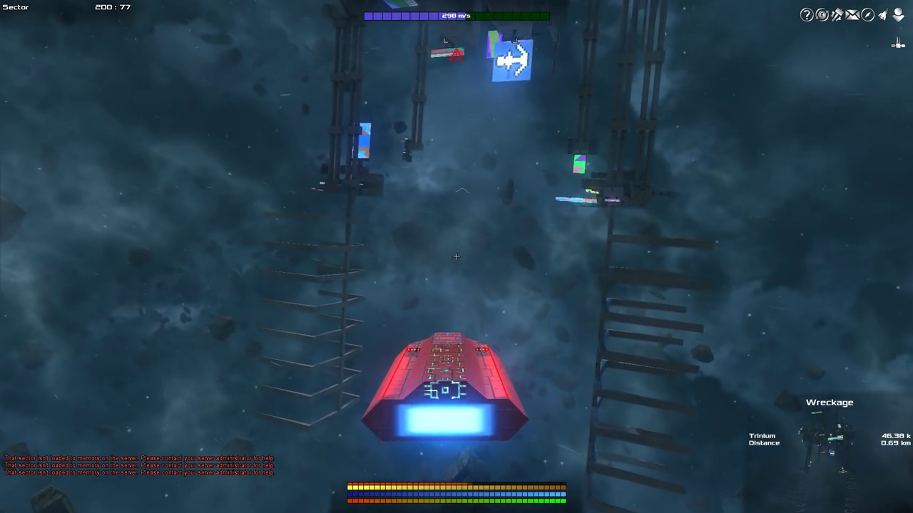
# Plot a jump to sector 200 : 79 on the galaxy map and jump the Roadster there
pyautogui.press('m')
pyautogui.rightClick(459, 238)
pyautogui.click(473, 240)
pyautogui.press('m')
pyautogui.press('w')
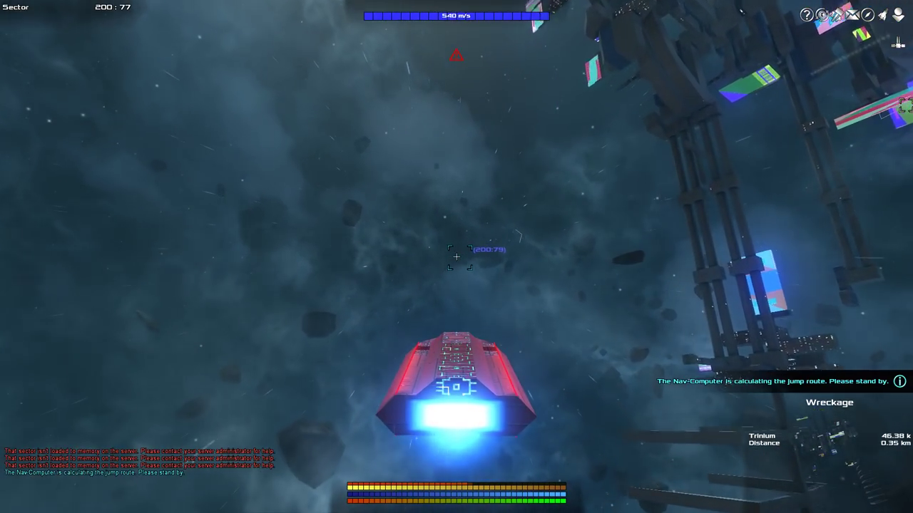
pyautogui.press('j')
pyautogui.press('j')
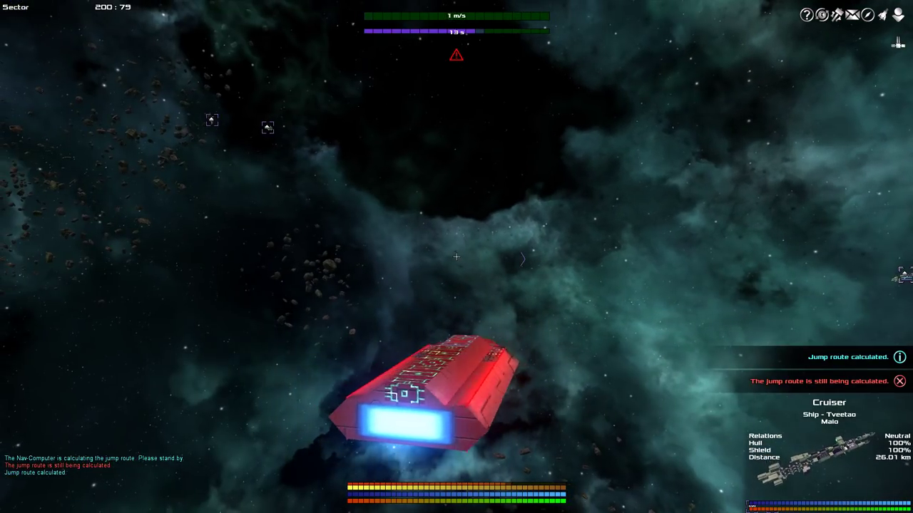
# Check the surroundings on the galaxy map and replace the Roadster's Mining System with the C43 Object Detector
pyautogui.press('i')
pyautogui.press('i')
pyautogui.press('m')
pyautogui.moveTo(457, 264)
pyautogui.press('m')
pyautogui.press('i')
pyautogui.moveTo(115, 327)
pyautogui.moveTo(115, 328); pyautogui.dragTo(279, 195)
pyautogui.press('Escape')
pyautogui.press('w')
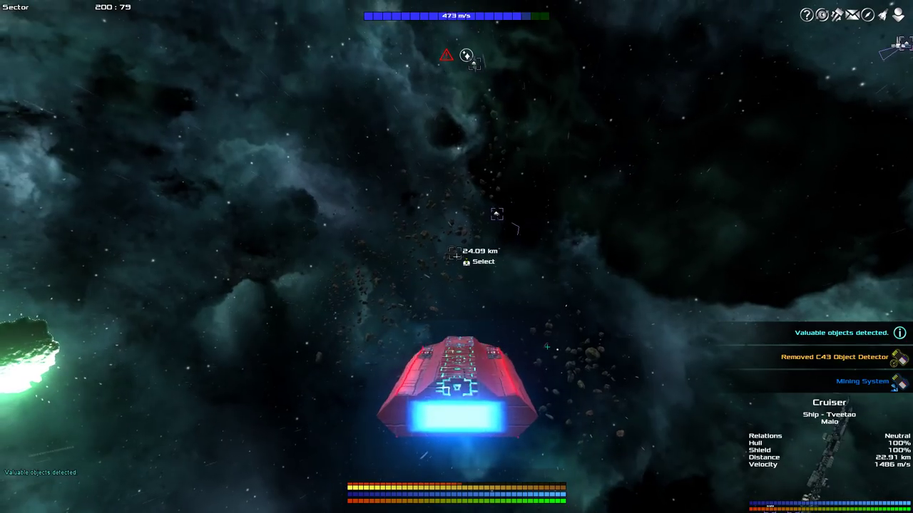
# Examine the sectors around 200 : 79 on the galaxy map
pyautogui.press('t')
pyautogui.press('m')
pyautogui.moveTo(375, 264); pyautogui.dragTo(293, 33)
pyautogui.scroll(-5, 314, 68)
pyautogui.moveTo(474, 325); pyautogui.dragTo(447, 252)
pyautogui.scroll(-4, 447, 252)
pyautogui.scroll(5, 452, 268)
pyautogui.press('m')
# Fly into the asteroid field of sector 200 : 79, reach the Secret Stash and collect its contents
pyautogui.press('w')
pyautogui.press('e')
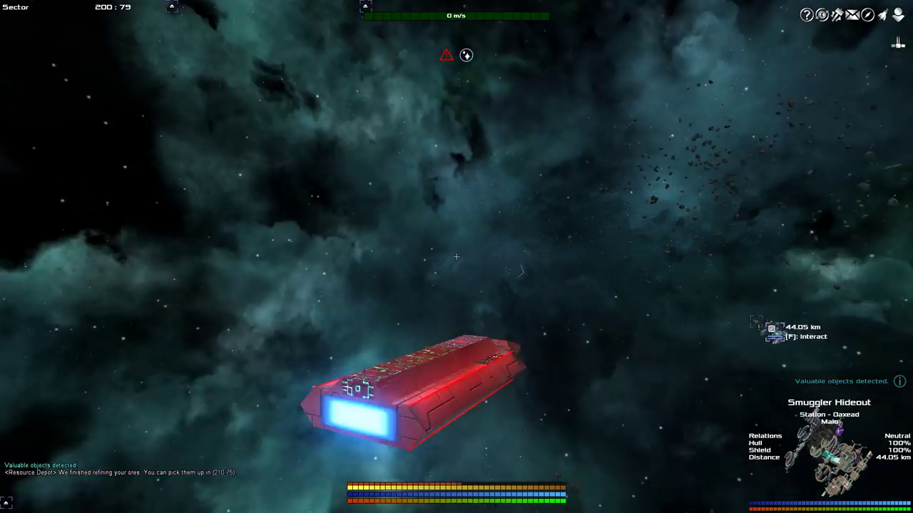
pyautogui.press('w')
pyautogui.press('w')
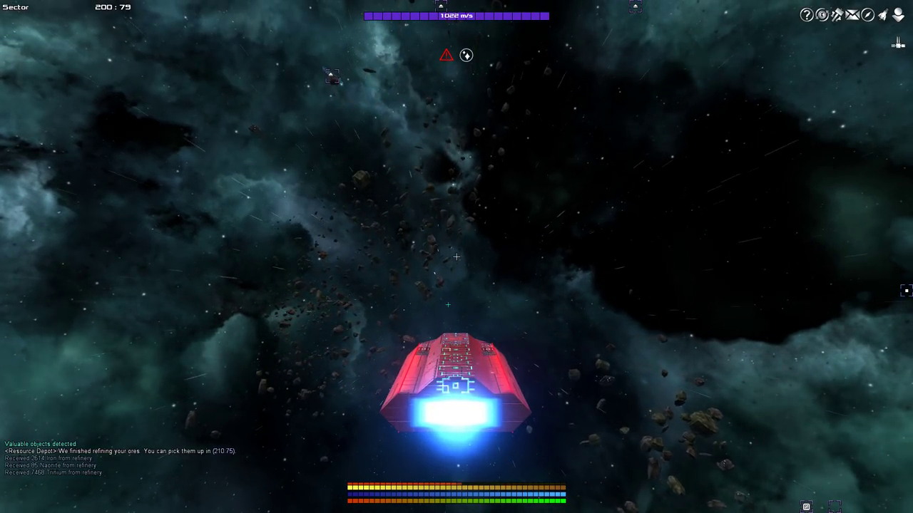
pyautogui.press('a')
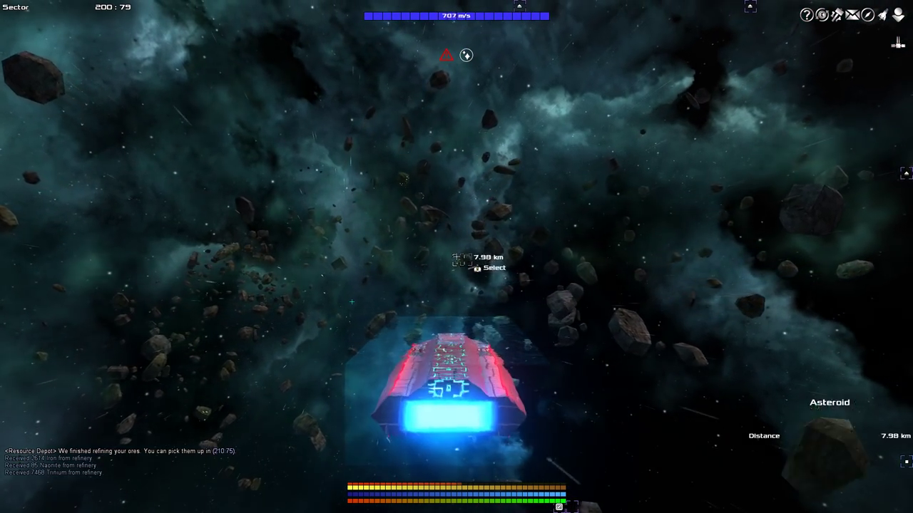
pyautogui.click(460, 258)
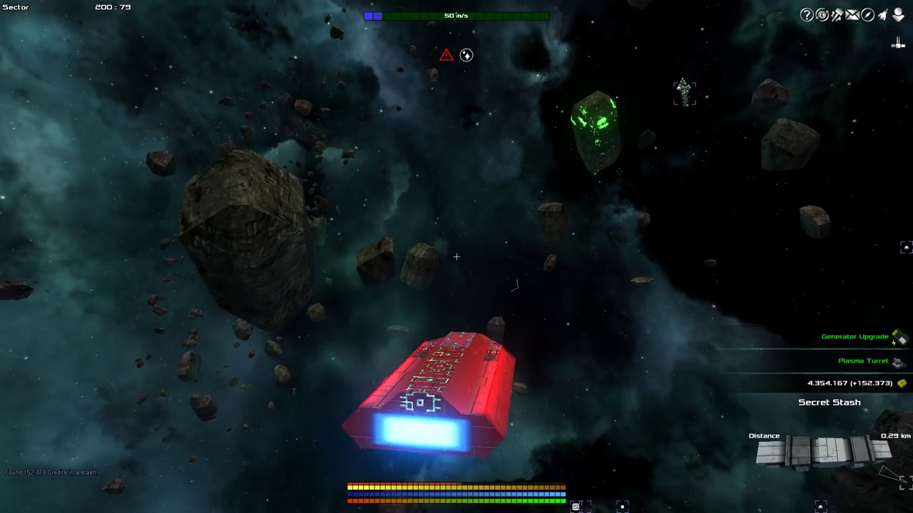
# Boost onward through the asteroid field and target the next large asteroid
pyautogui.press('w')
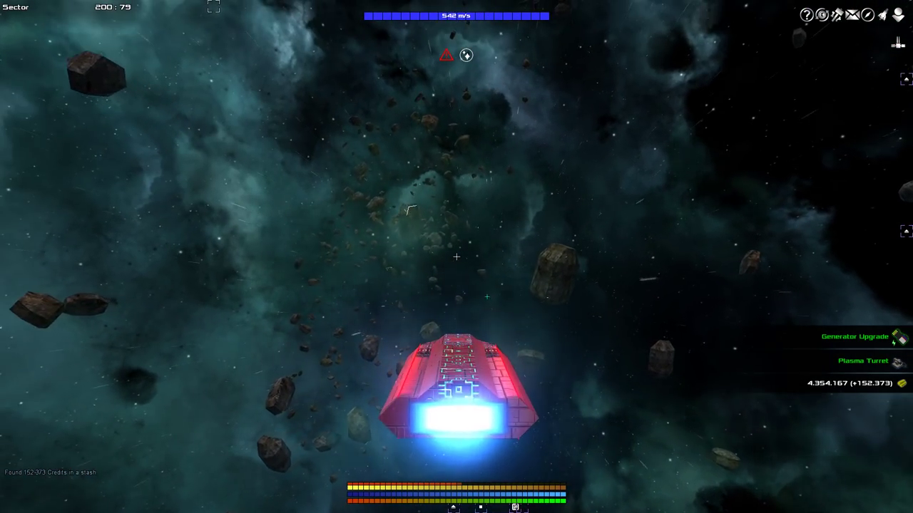
pyautogui.press('shift')
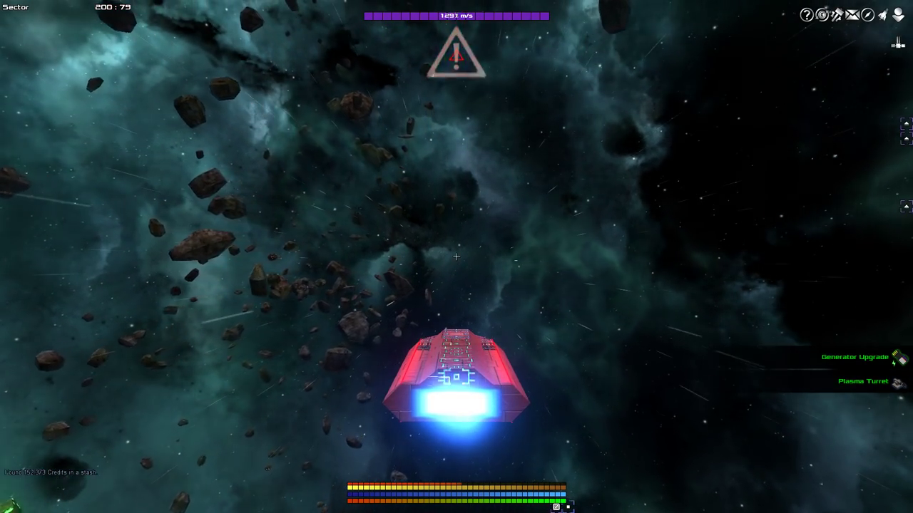
pyautogui.press('t')
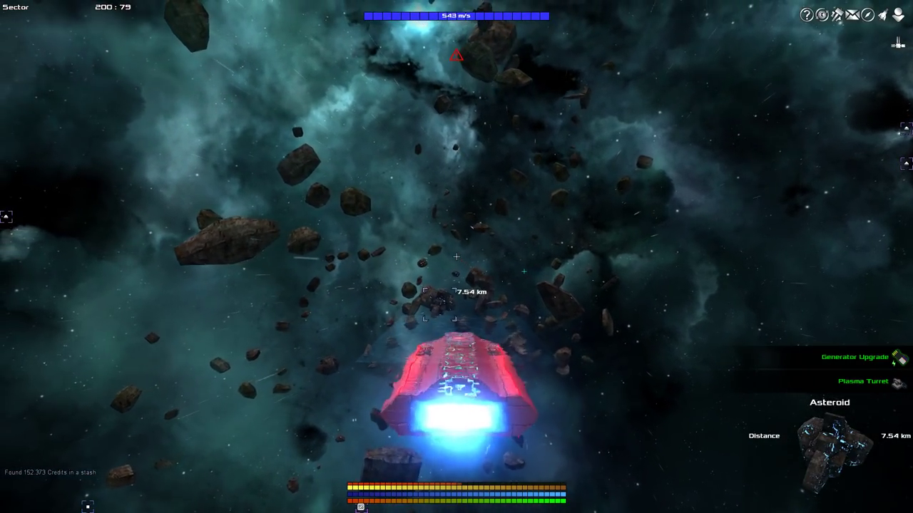
# Locate the Venture through the fleet overview and queue a chain of sector jumps for it on the galaxy map
pyautogui.press('t')
pyautogui.press('p')
pyautogui.click(678, 274)
pyautogui.click(451, 293)
pyautogui.moveTo(347, 442); pyautogui.dragTo(397, 271)
pyautogui.click(485, 108)
pyautogui.keyDown('shift'); pyautogui.click(464, 195); pyautogui.keyUp('shift')
pyautogui.keyDown('shift'); pyautogui.click(405, 253); pyautogui.keyUp('shift')
pyautogui.keyDown('shift'); pyautogui.click(438, 240); pyautogui.keyUp('shift')
pyautogui.keyDown('shift'); pyautogui.click(368, 283); pyautogui.keyUp('shift')
pyautogui.keyDown('shift'); pyautogui.click(283, 298); pyautogui.keyUp('shift')
pyautogui.moveTo(402, 200); pyautogui.dragTo(366, 309)
pyautogui.press('Escape')
pyautogui.press('Escape')
# Fly the Roadster through the asteroid field, target the Smuggler Hideout and boost through the sector
pyautogui.press('w')
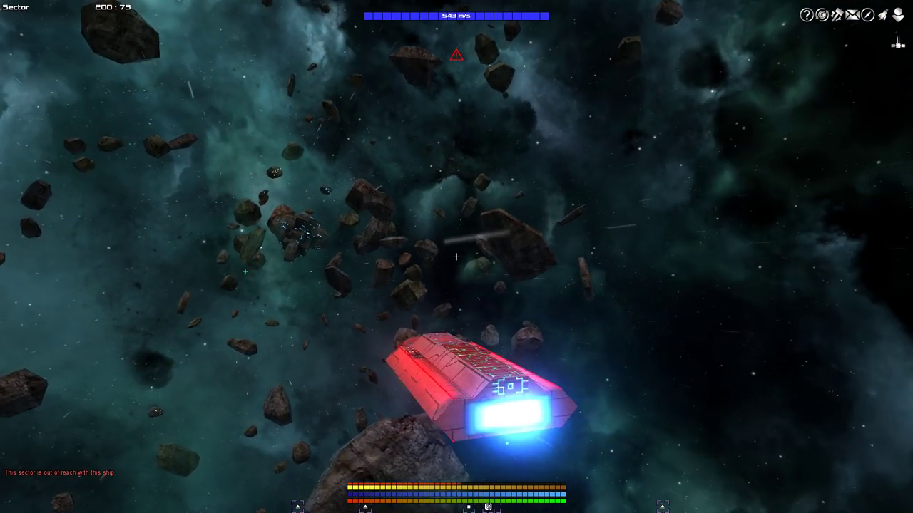
pyautogui.press('w')
pyautogui.press('s')
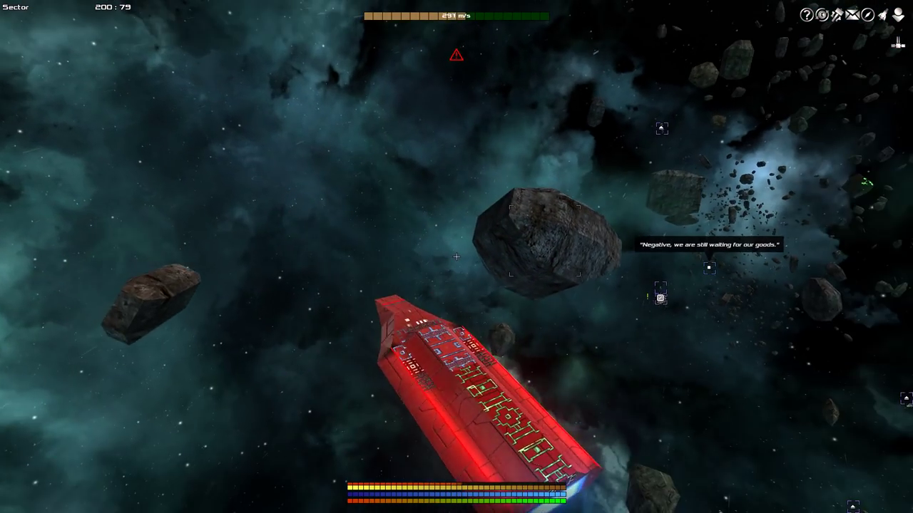
pyautogui.press('w')
pyautogui.press('w')
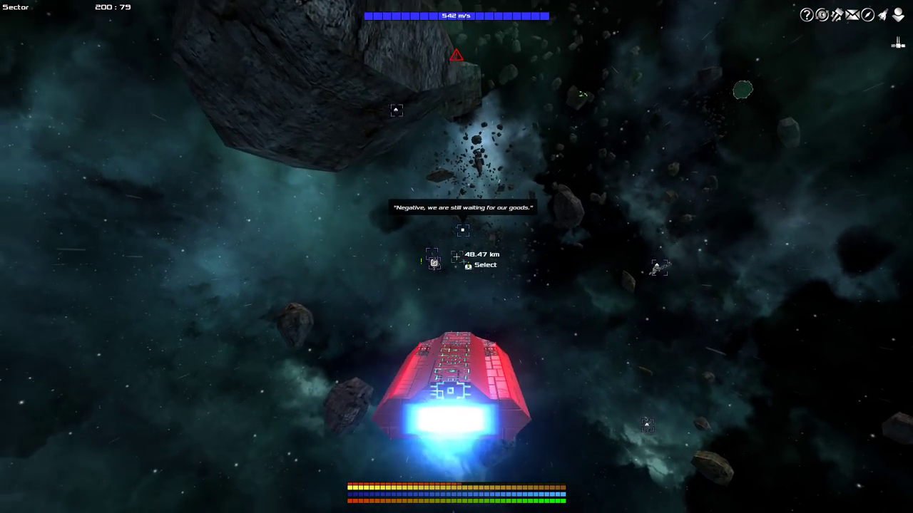
pyautogui.click(456, 256)
pyautogui.press('shift')
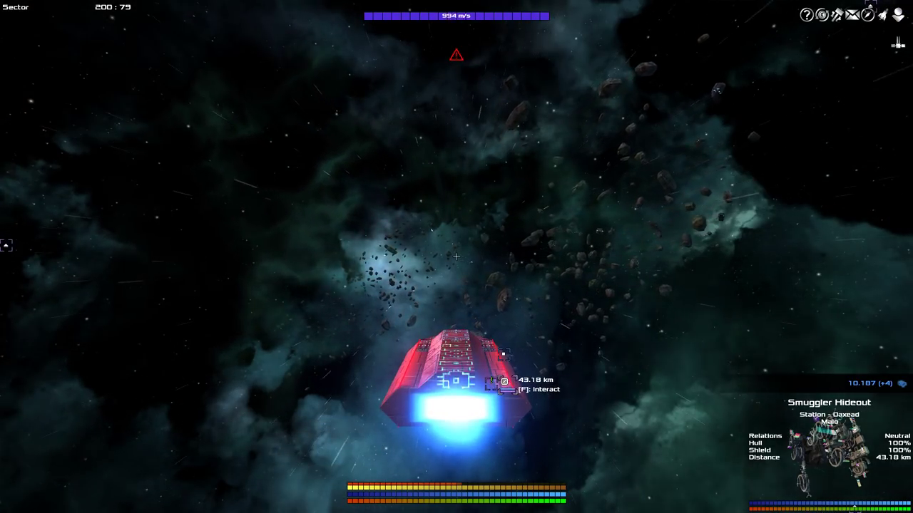
pyautogui.press('shift')
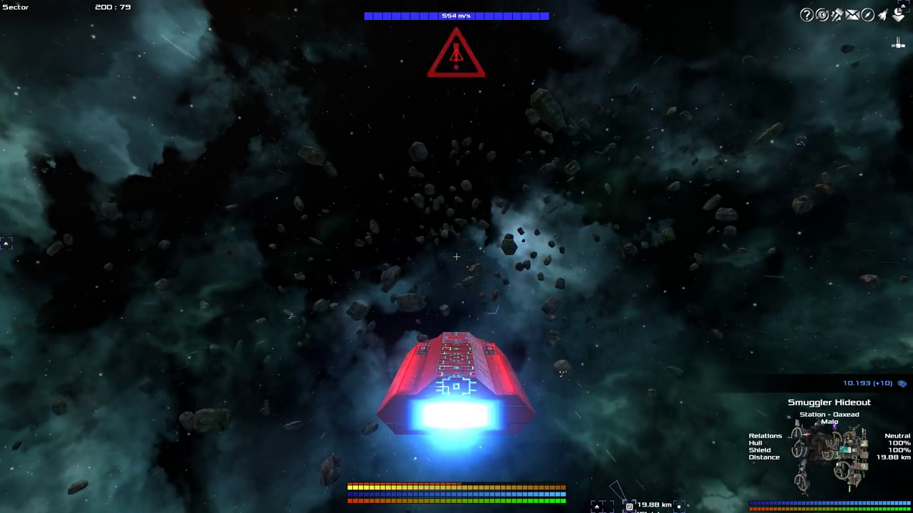
pyautogui.press('shift')
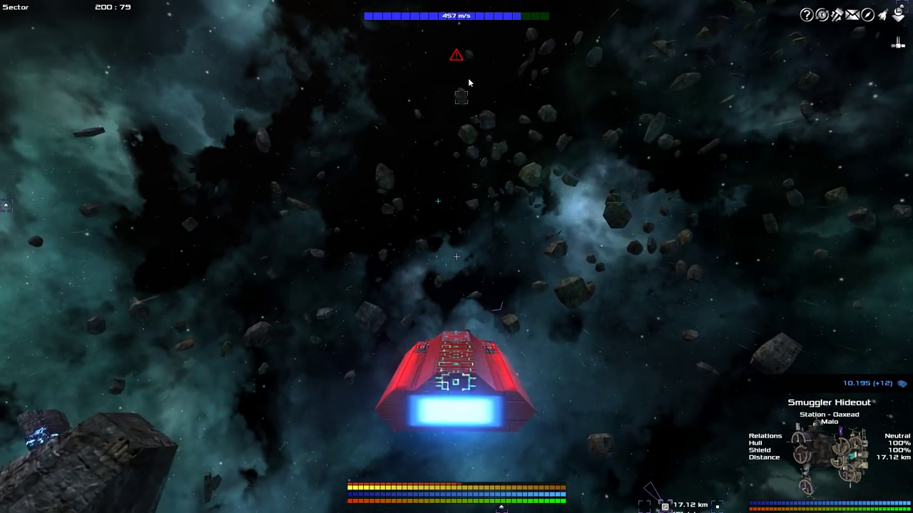
# Check the Roadster's ship window during the flight
pyautogui.moveTo(454, 63)
pyautogui.press('i')
pyautogui.press('i')
pyautogui.press('i')
pyautogui.moveTo(279, 197)
pyautogui.press('i')
# Filter the galaxy map by "eq" and switch to sector 233 : 95
pyautogui.press('m')
pyautogui.moveTo(494, 391)
pyautogui.moveTo(575, 284)
pyautogui.moveTo(626, 182); pyautogui.dragTo(497, 300)
pyautogui.moveTo(619, 259); pyautogui.dragTo(535, 356)
pyautogui.moveTo(616, 310)
pyautogui.rightClick(615, 310)
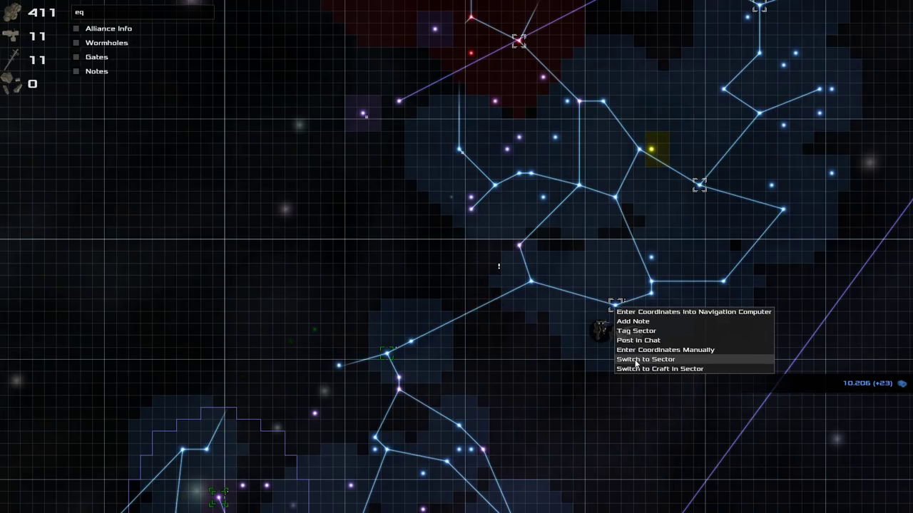
pyautogui.click(637, 364)
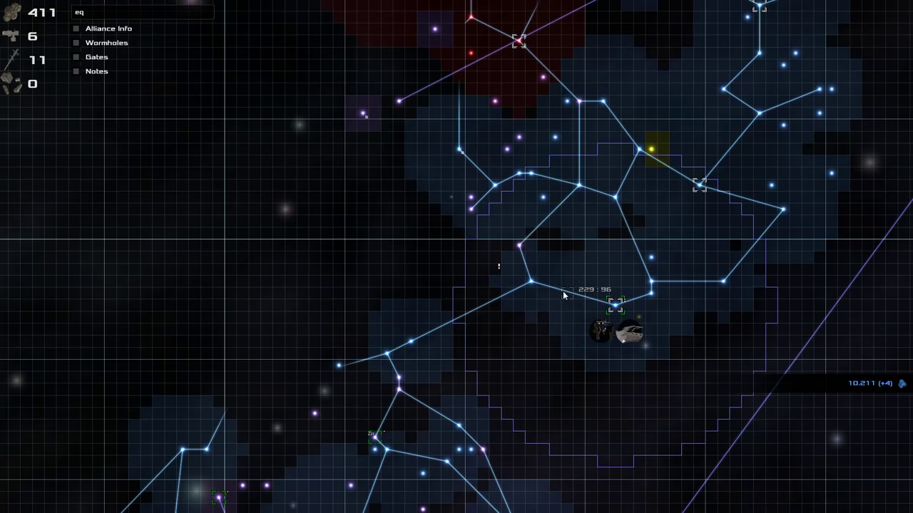
# Target the Equipment Dock in Vast Power 3 and accelerate the Seven Provinces toward it
pyautogui.press('m')
pyautogui.press('F9')
pyautogui.click(768, 172)
pyautogui.press('F9')
pyautogui.press('i')
pyautogui.press('p')
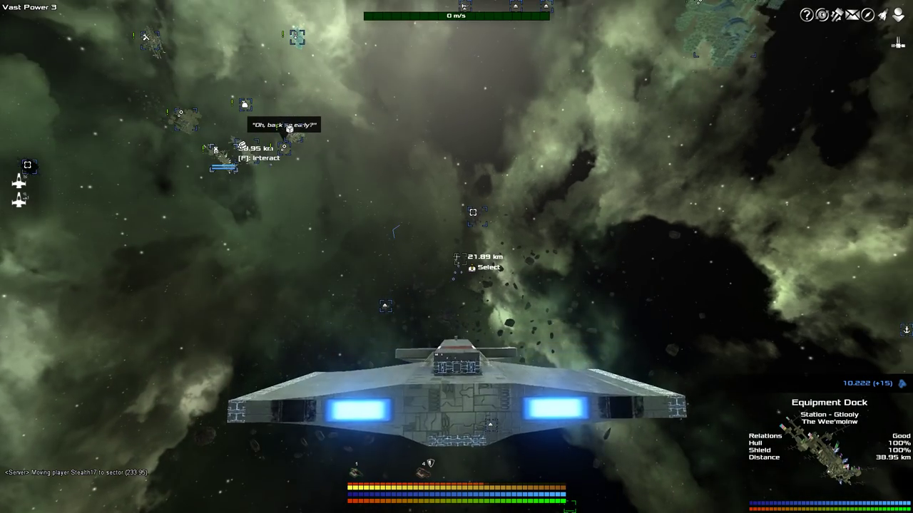
pyautogui.press('w')
pyautogui.press('w')
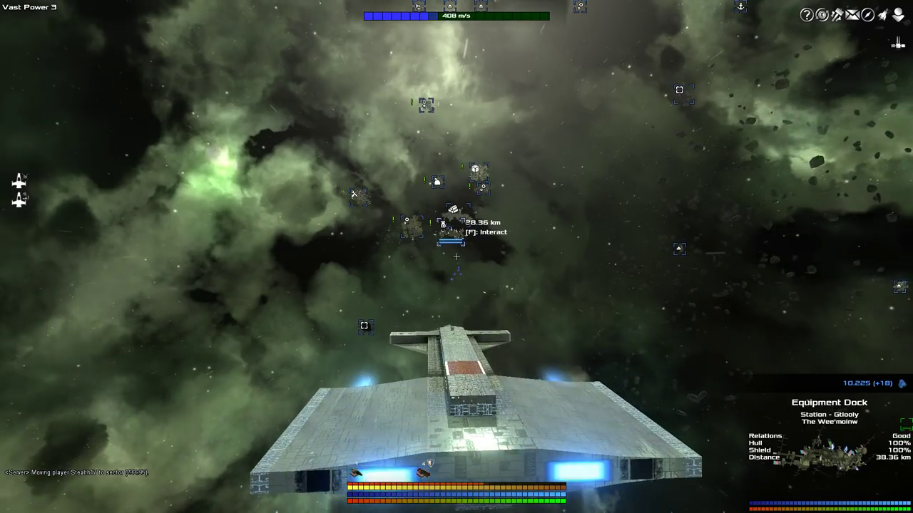
# Close in on the Equipment Dock while checking the galaxy map and fleet overview, and stop beside the dock
pyautogui.press('m')
pyautogui.moveTo(456, 262)
pyautogui.moveTo(361, 281); pyautogui.dragTo(492, 108)
pyautogui.moveTo(313, 302)
pyautogui.press('m')
pyautogui.press('p')
pyautogui.press('p')
pyautogui.press('w')
pyautogui.press('d')
pyautogui.press('p')
pyautogui.moveTo(330, 368)
pyautogui.press('Escape')
pyautogui.press('w')
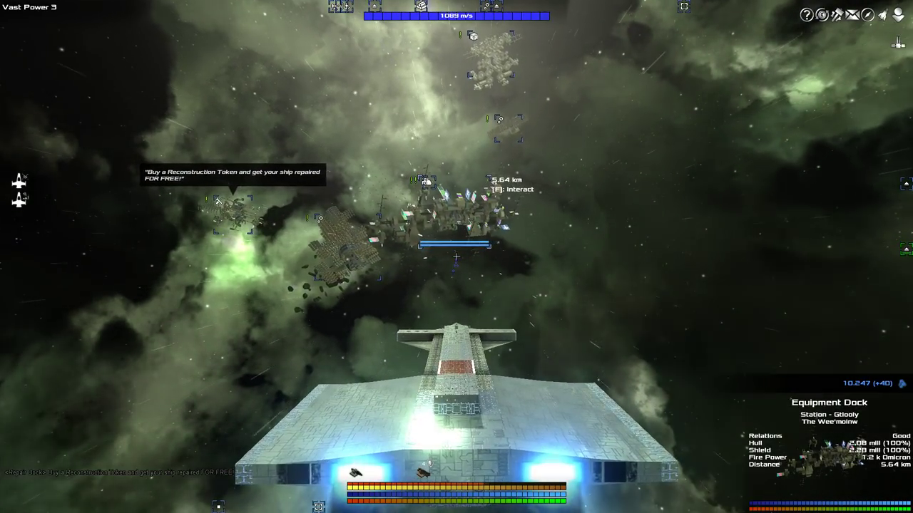
pyautogui.press('s')
# Browse the turrets offered at the Equipment Dock and review the Seven Provinces' statistics and mounted turrets
pyautogui.press('f')
pyautogui.click(554, 353)
pyautogui.click(284, 109)
pyautogui.press('Escape')
pyautogui.press('i')
pyautogui.click(64, 88)
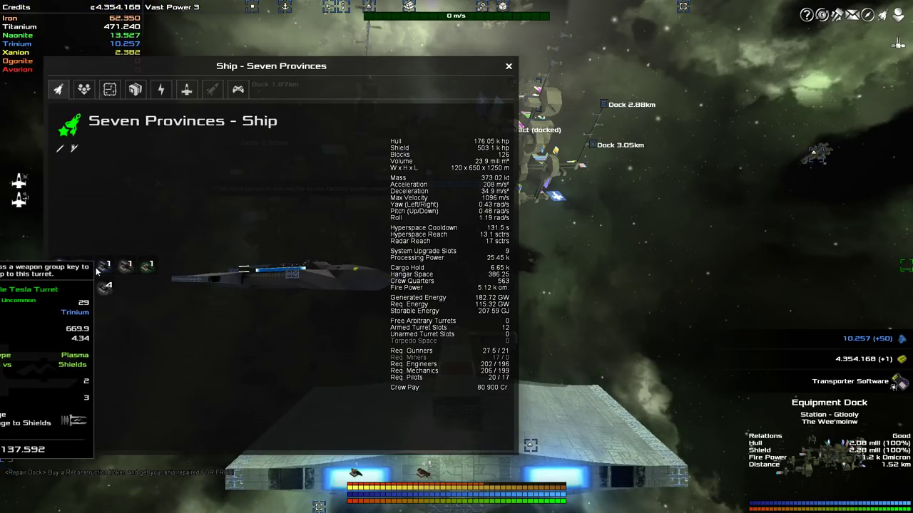
pyautogui.press('Escape')
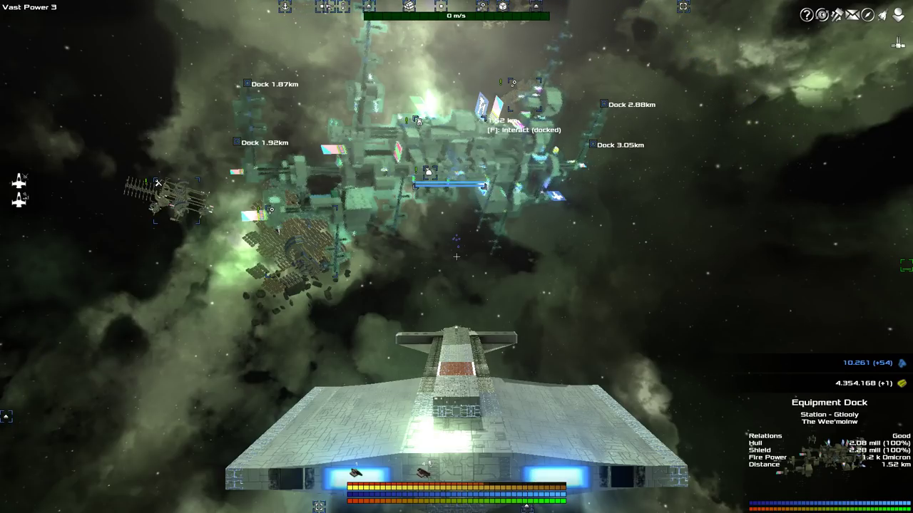
# Inspect the Seven Provinces in build mode and review its system upgrades and the requirement for the locked slot
pyautogui.press('b')
pyautogui.moveTo(607, 353); pyautogui.dragTo(623, 402)
pyautogui.press('i')
pyautogui.click(136, 90)
pyautogui.click(113, 91)
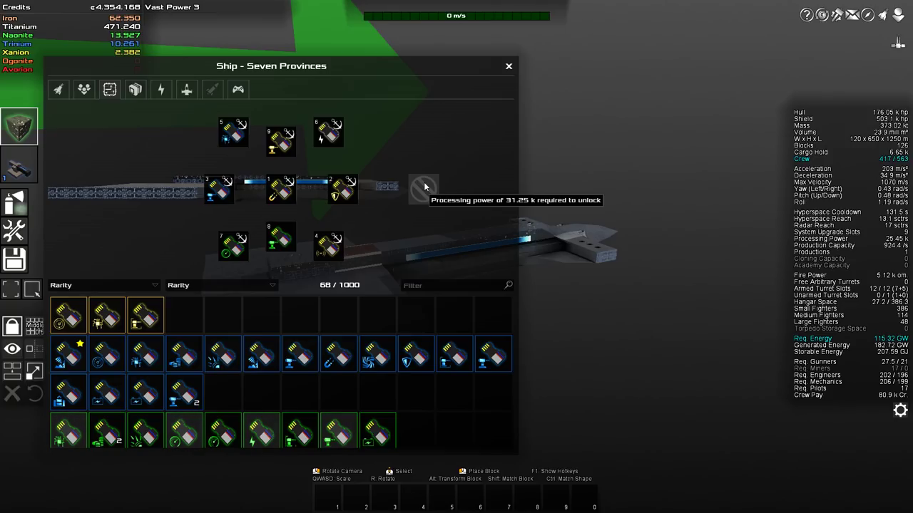
pyautogui.press('Escape')
pyautogui.press('Escape')
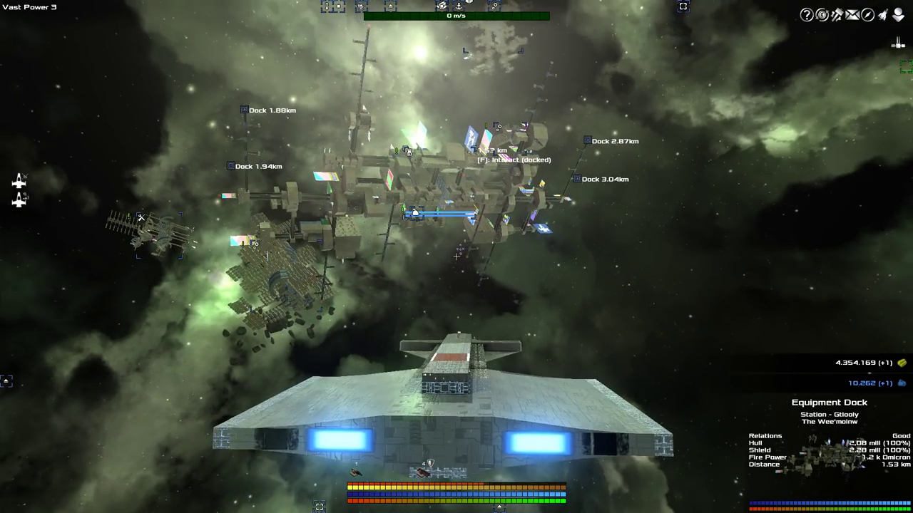
# Browse the fighters for sale at the Equipment Dock and compare the special offer with the Launcher Fighters
pyautogui.press('f')
pyautogui.click(583, 378)
pyautogui.click(311, 107)
pyautogui.moveTo(348, 154)
pyautogui.moveTo(386, 178)
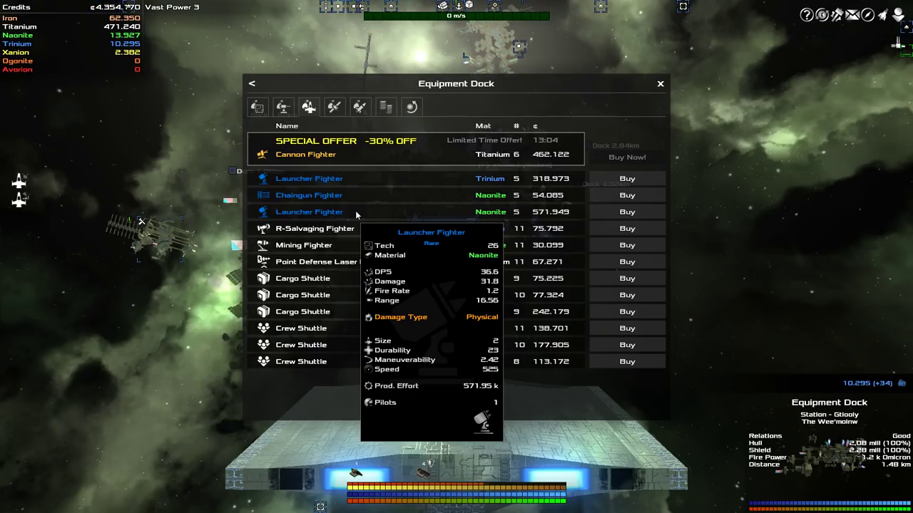
pyautogui.press('Escape')
# Enter the coordinates of sector 226 : 106 into the navigation computer and jump the Seven Provinces there
pyautogui.press('m')
pyautogui.moveTo(420, 138); pyautogui.dragTo(428, 218)
pyautogui.moveTo(505, 180)
pyautogui.moveTo(447, 251); pyautogui.dragTo(504, 432)
pyautogui.moveTo(425, 253)
pyautogui.moveTo(464, 301); pyautogui.dragTo(432, 244)
pyautogui.rightClick(404, 332)
pyautogui.click(410, 336)
pyautogui.press('w')
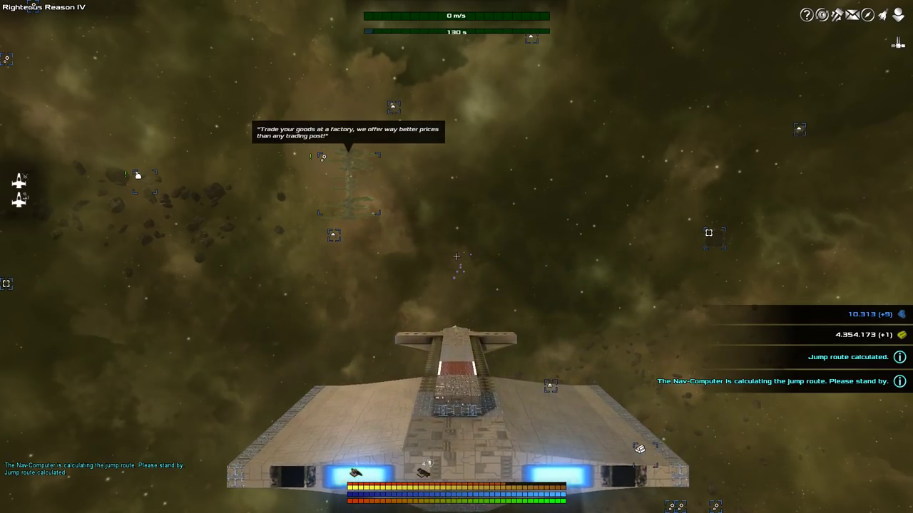
# Set the navigation computer to Avorion Corona Delta at 225 : 117 and accelerate toward the jump direction
pyautogui.press('m')
pyautogui.moveTo(398, 136)
pyautogui.moveTo(444, 125)
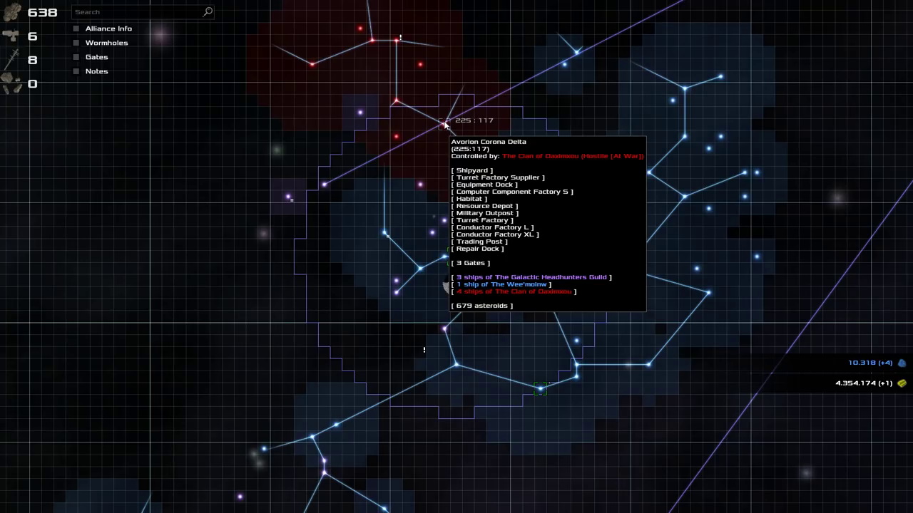
pyautogui.rightClick(443, 124)
pyautogui.click(444, 127)
pyautogui.press('m')
pyautogui.press('w')
# Review the chat log and the fighter production cost of the Seven Provinces' Stormriders squad
pyautogui.press('Return')
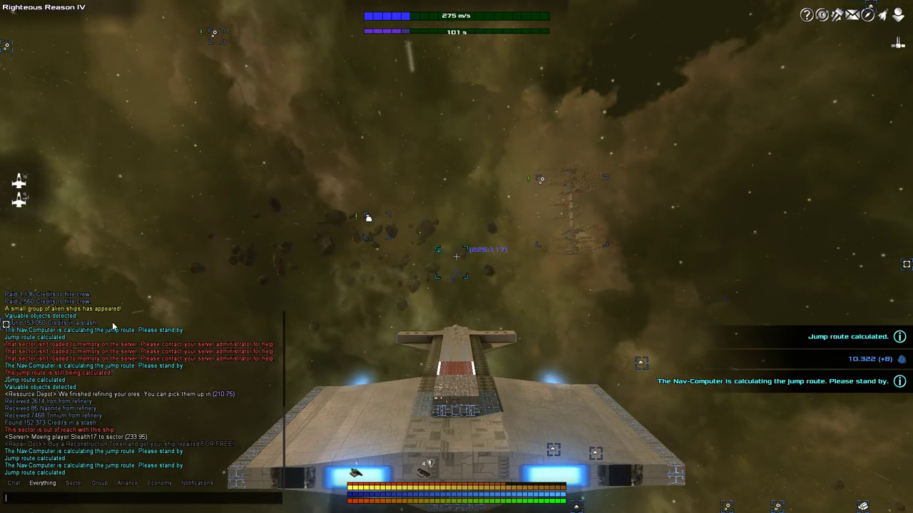
pyautogui.press('Escape')
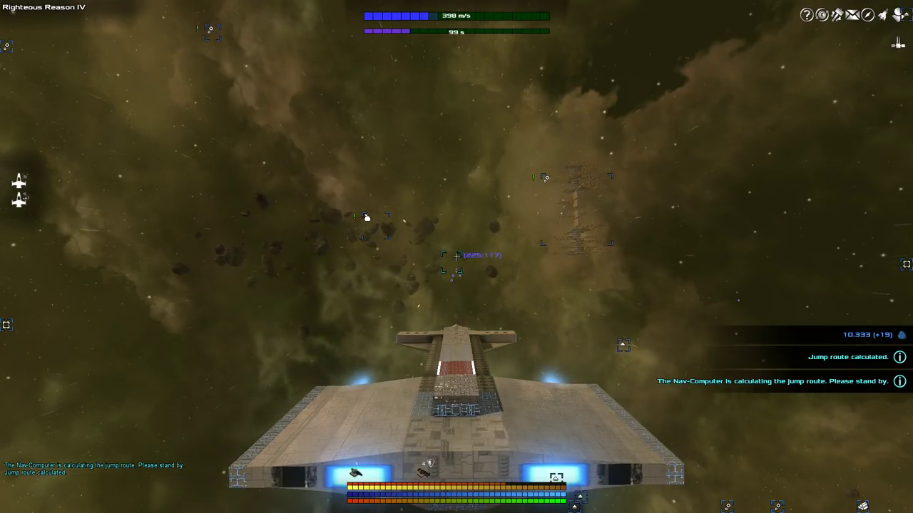
pyautogui.press('i')
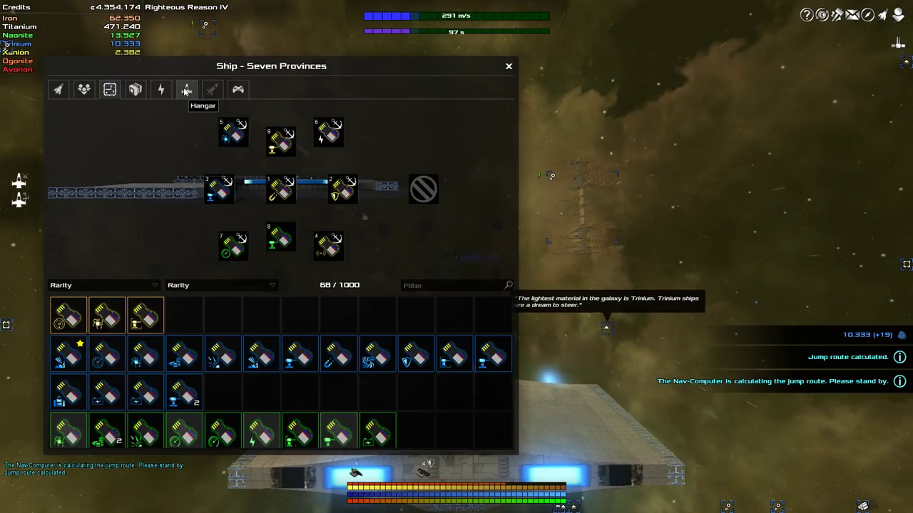
pyautogui.click(186, 89)
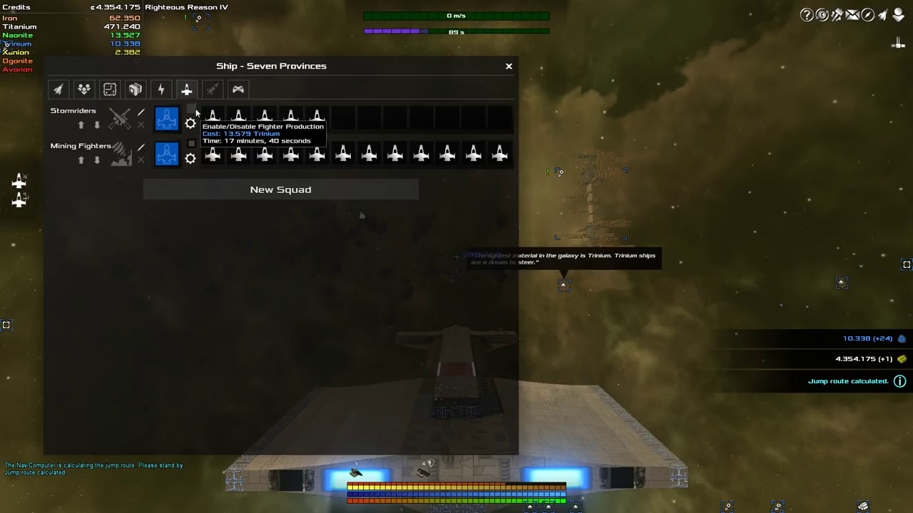
pyautogui.moveTo(213, 119)
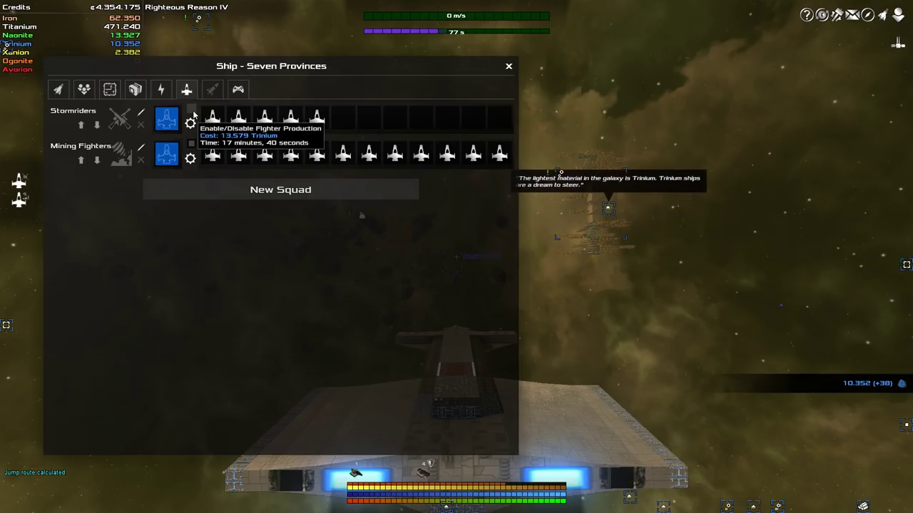
pyautogui.press('Escape')
# Find sector 200 : 77 through the fleet overview and switch to the Vulture there
pyautogui.press('p')
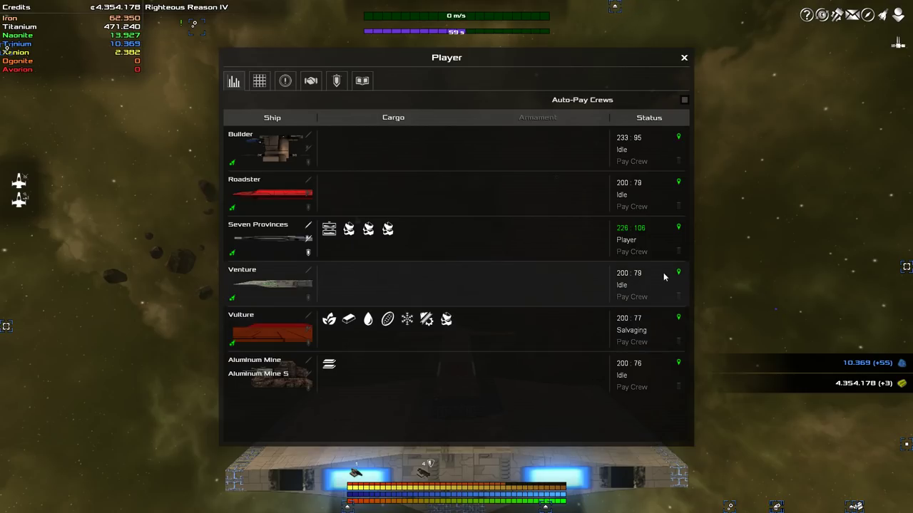
pyautogui.press('m')
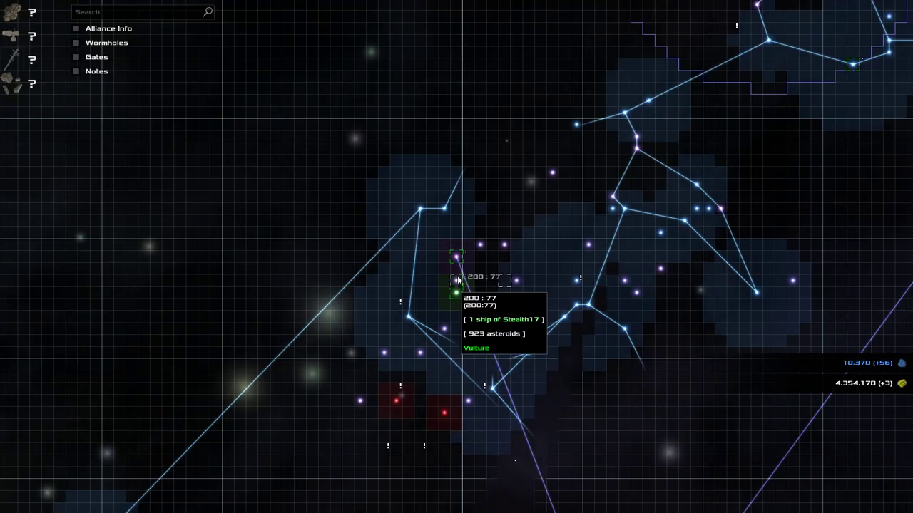
pyautogui.rightClick(458, 280)
pyautogui.click(479, 329)
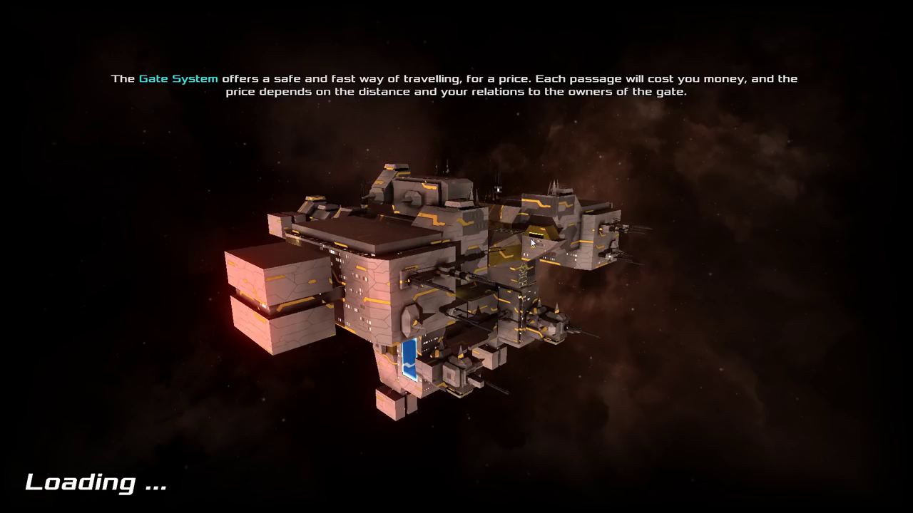
pyautogui.press('m')
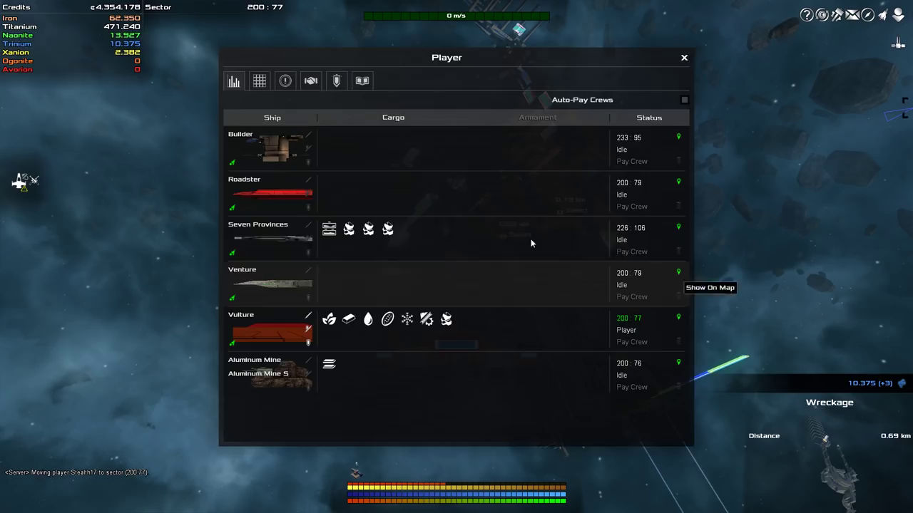
pyautogui.press('Escape')
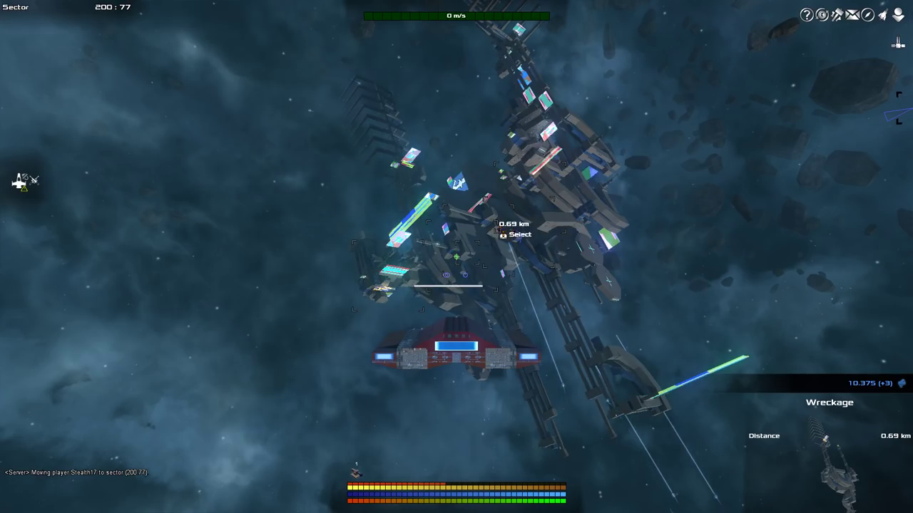
# Switch to the Venture in sector 200 : 79 through the galaxy map
pyautogui.press('m')
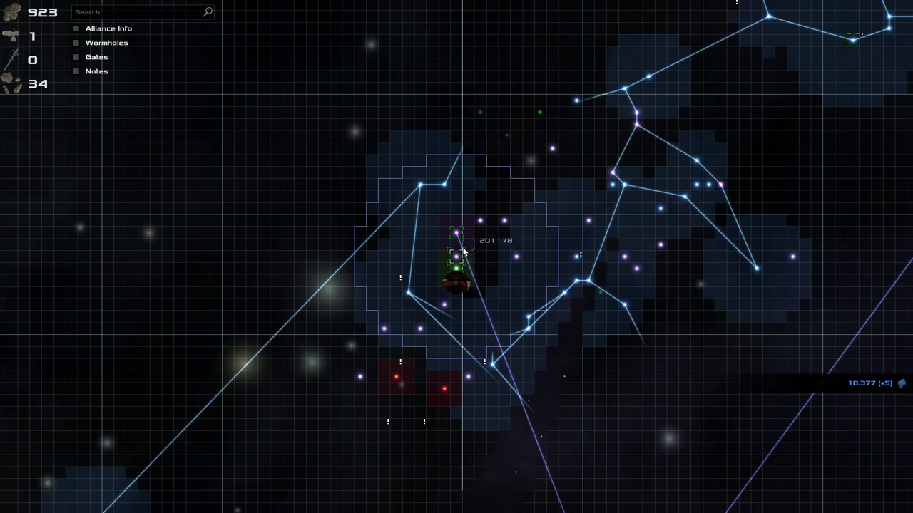
pyautogui.press('m')
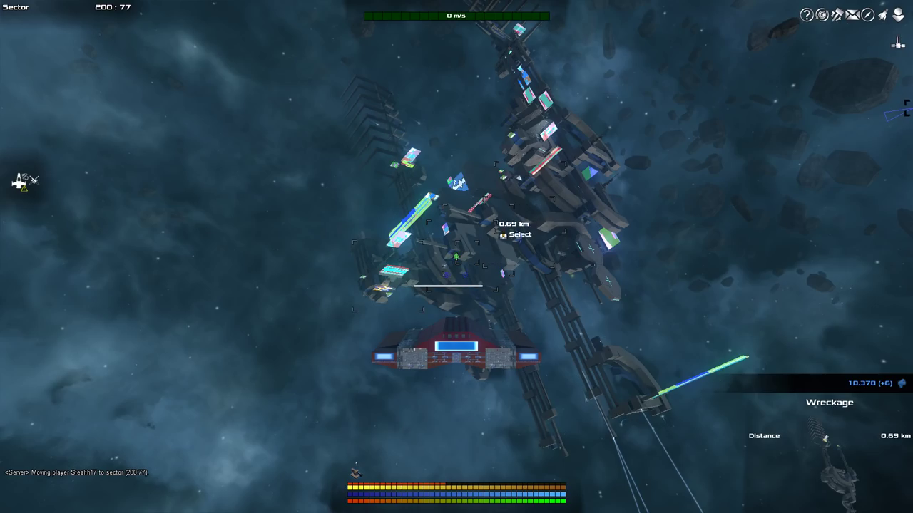
pyautogui.press('m')
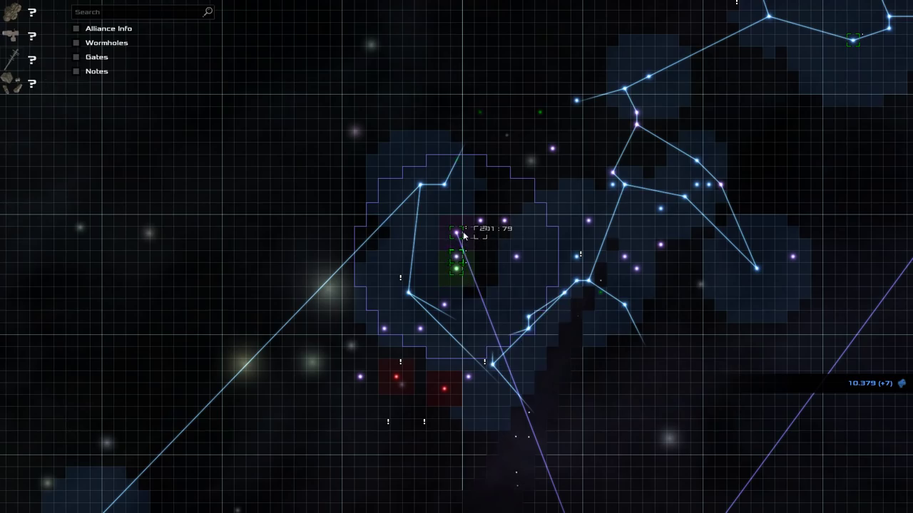
pyautogui.rightClick(458, 233)
pyautogui.click(484, 291)
pyautogui.click(460, 255)
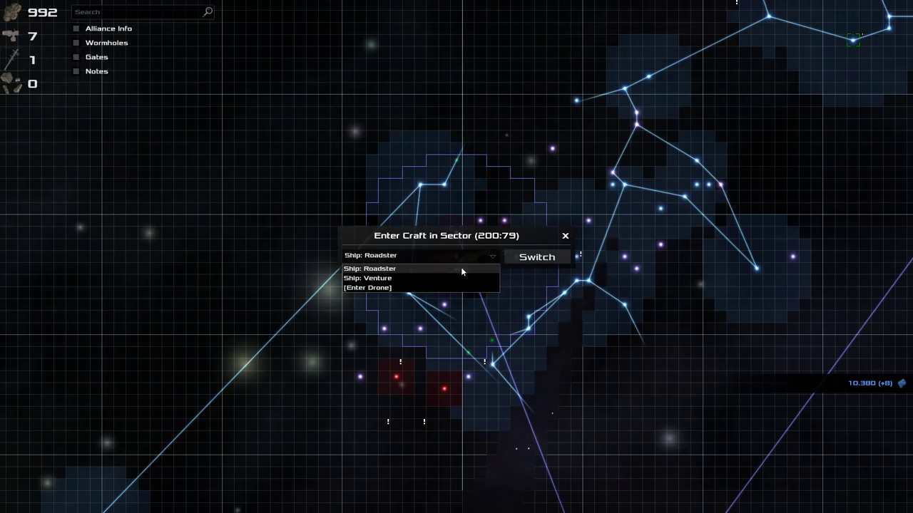
pyautogui.click(460, 278)
pyautogui.click(536, 257)
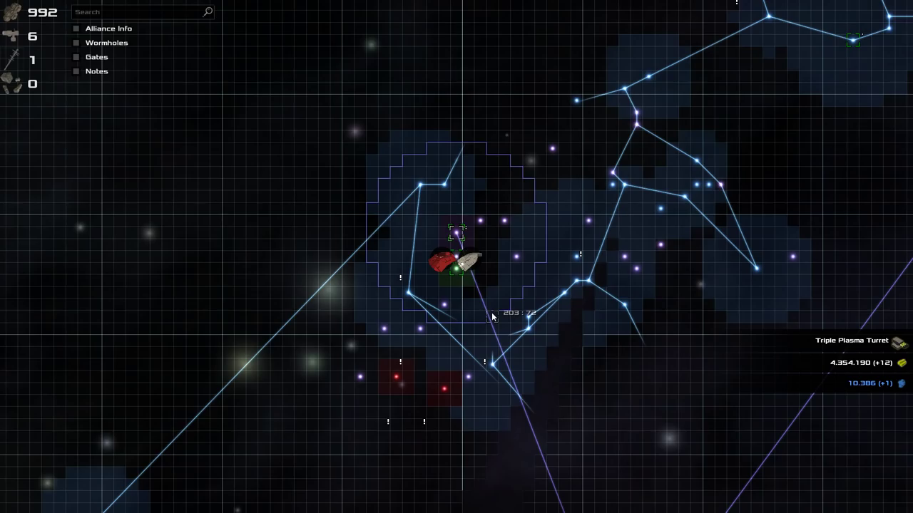
pyautogui.press('m')
# Enter the Venture's building mode and inspect the mining turrets mounted on its front hull
pyautogui.press('b')
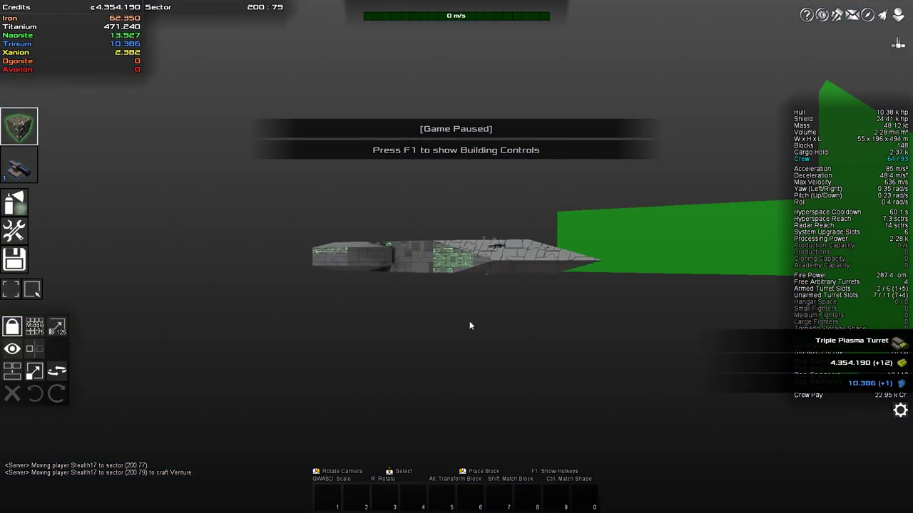
pyautogui.moveTo(398, 252); pyautogui.dragTo(557, 294)
pyautogui.moveTo(484, 268)
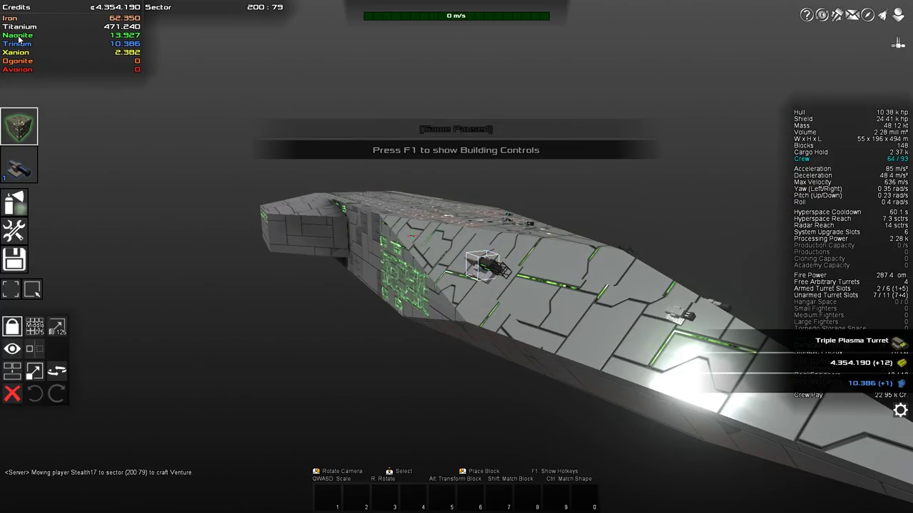
pyautogui.moveTo(236, 185); pyautogui.dragTo(217, 197)
pyautogui.moveTo(474, 271); pyautogui.dragTo(415, 231)
pyautogui.moveTo(470, 251)
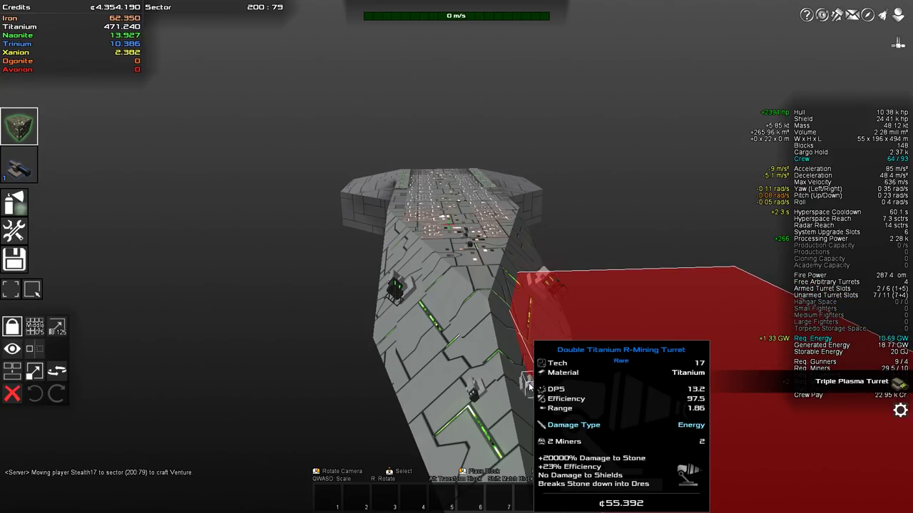
# Check the available turrets and remove one Double Titanium R-Mining Turret from the Venture's front hull
pyautogui.press('t')
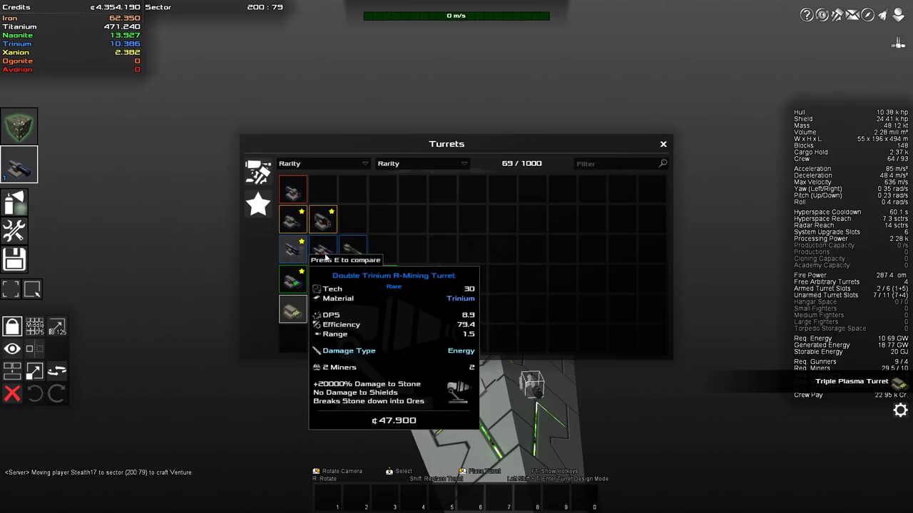
pyautogui.press('t')
pyautogui.rightClick(480, 388)
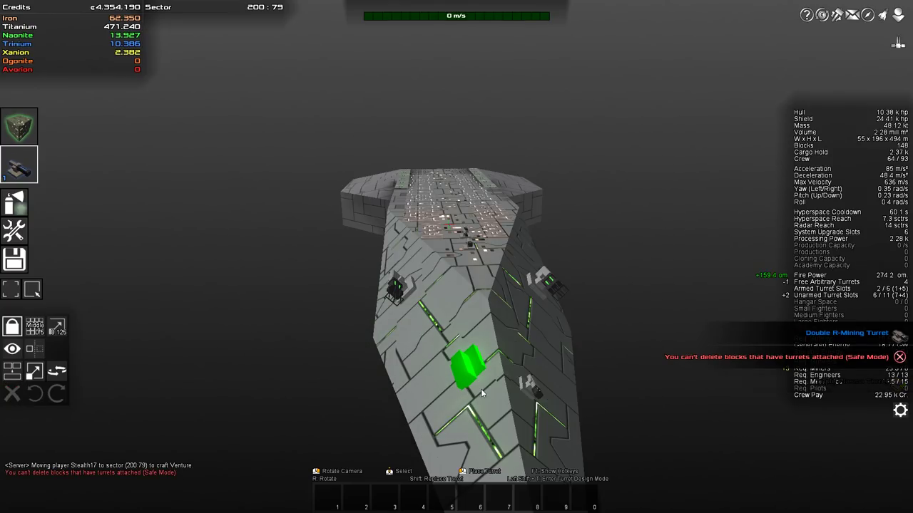
# Select the rare Double Trinium R-Mining Turret and try to place it on the Venture's front hull
pyautogui.press('t')
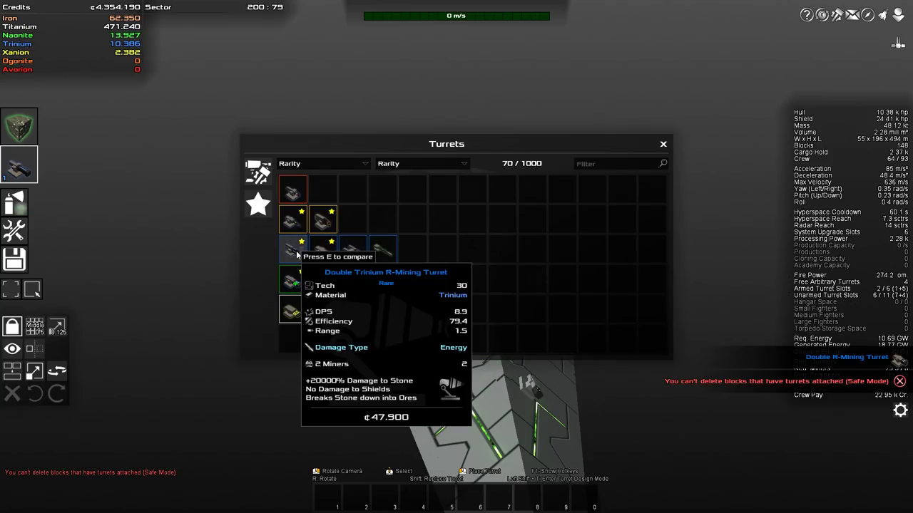
pyautogui.click(297, 253)
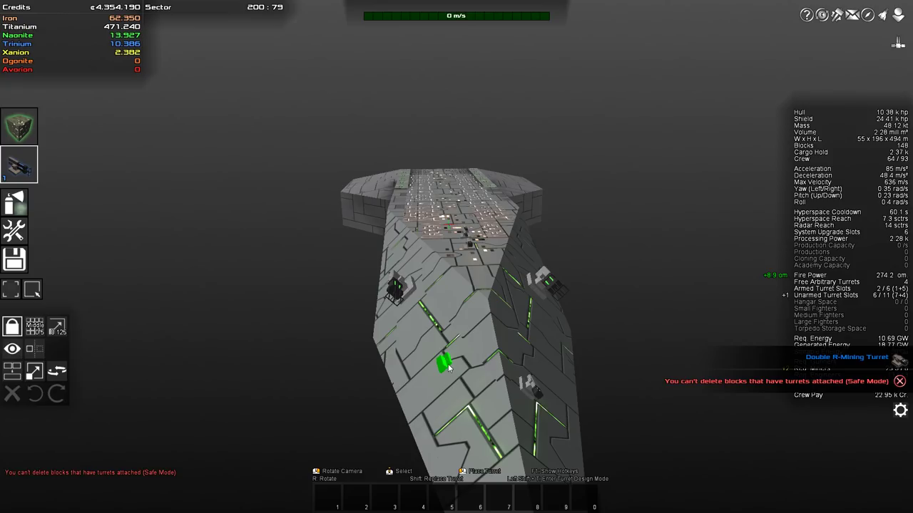
pyautogui.click(458, 376)
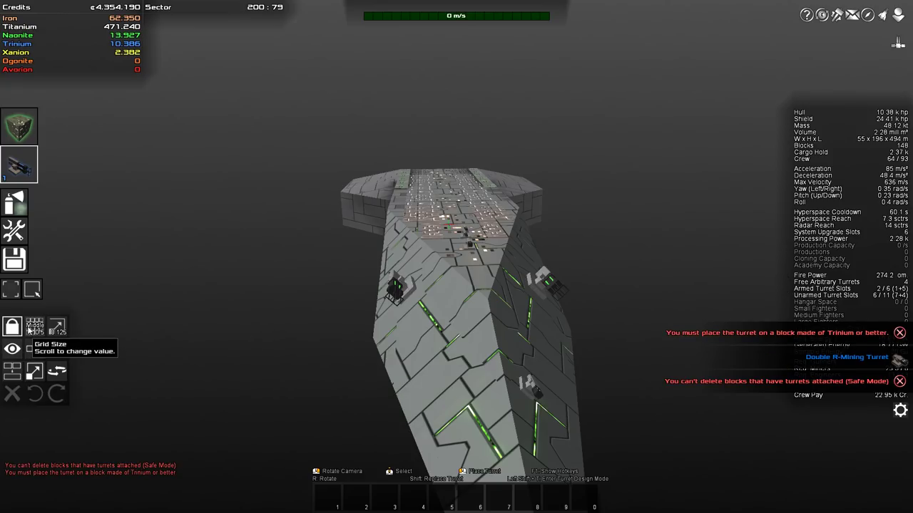
# Choose the Trinium Blank Hull in its Corner 1 shape as the block for transforming the hull
pyautogui.press('b')
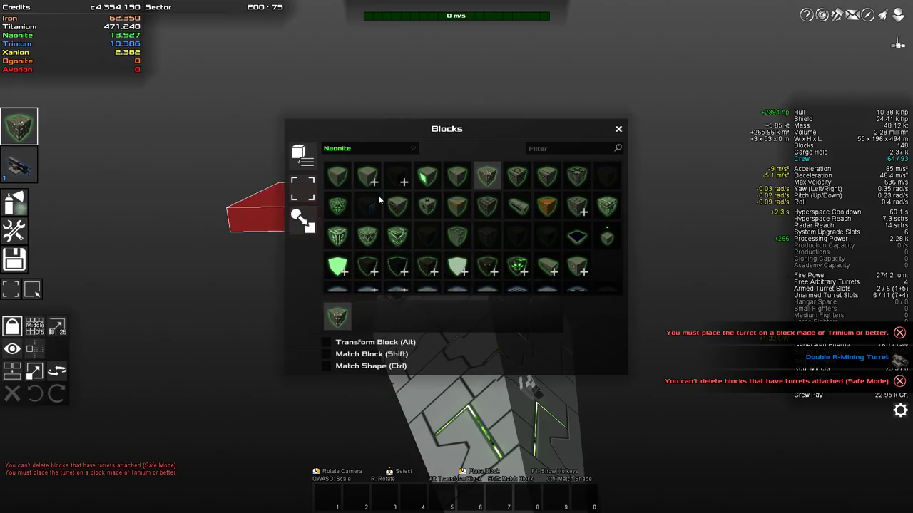
pyautogui.click(365, 171)
pyautogui.scroll(2, 371, 183)
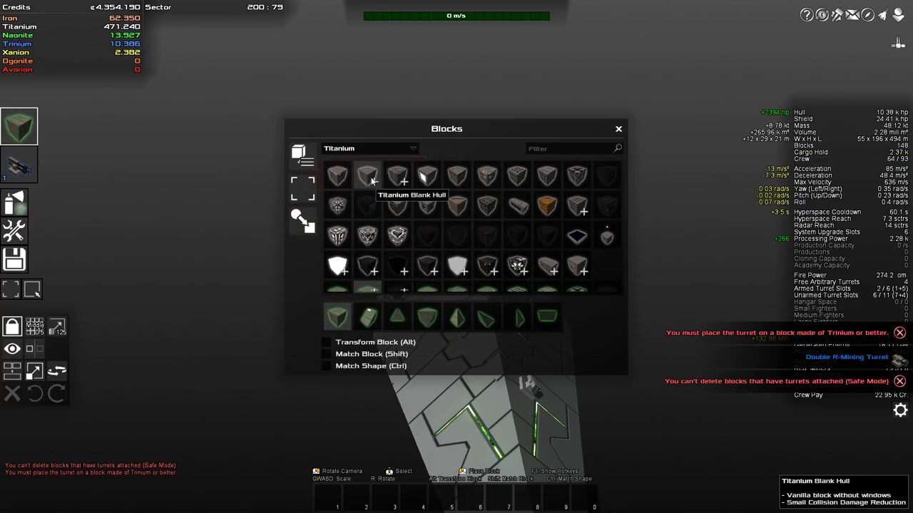
pyautogui.scroll(-4, 371, 183)
pyautogui.scroll(3, 371, 182)
pyautogui.click(370, 183)
pyautogui.scroll(-1, 373, 187)
pyautogui.scroll(-3, 379, 207)
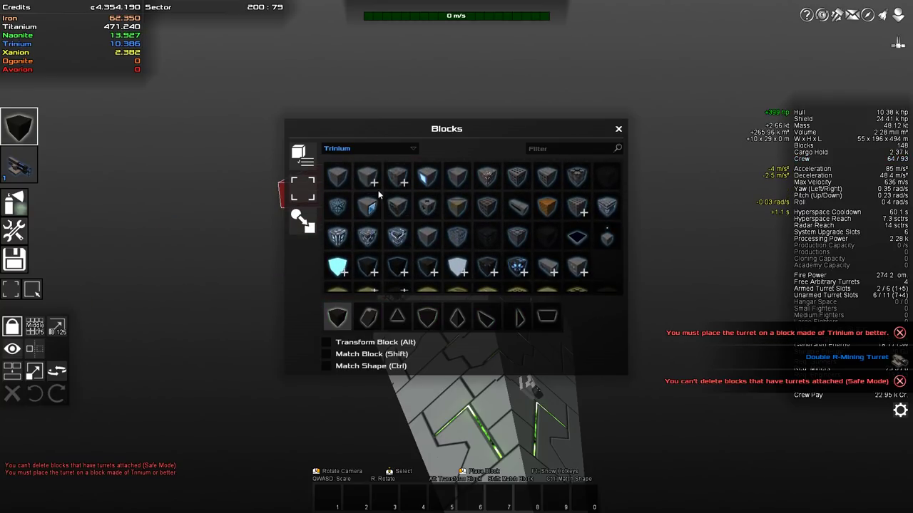
pyautogui.click(376, 188)
pyautogui.click(399, 320)
pyautogui.press('b')
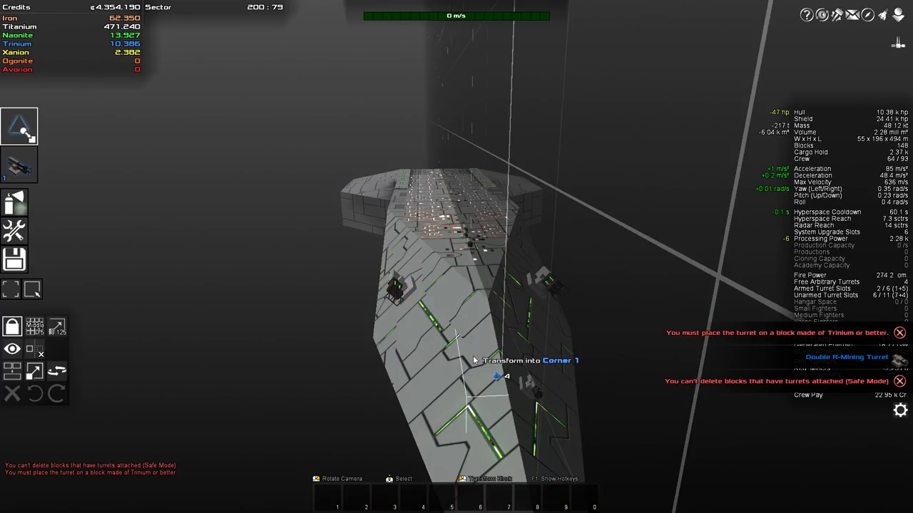
# Remove the matching front mining turret and transform the neighbouring sloped hull blocks into Trinium Corner 1
pyautogui.keyDown('alt'); pyautogui.click(470, 367); pyautogui.keyUp('alt')
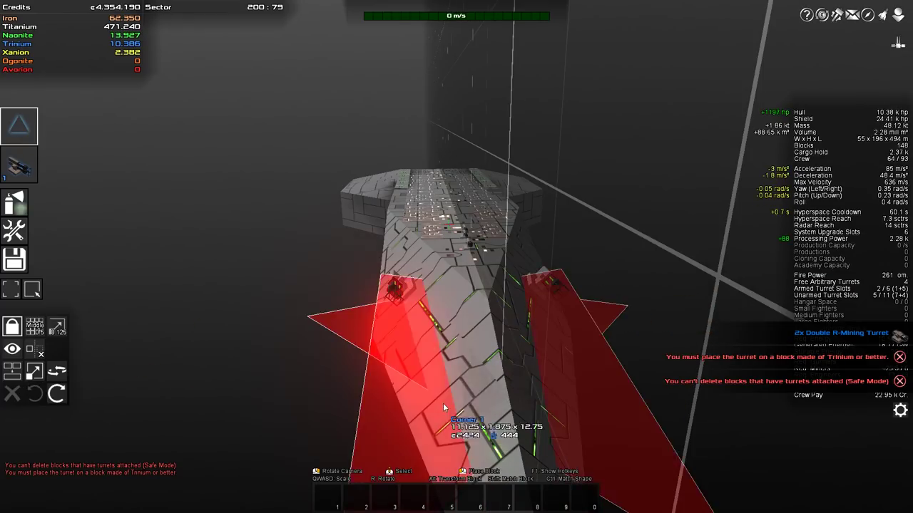
pyautogui.hotkey('ctrl', 'z')
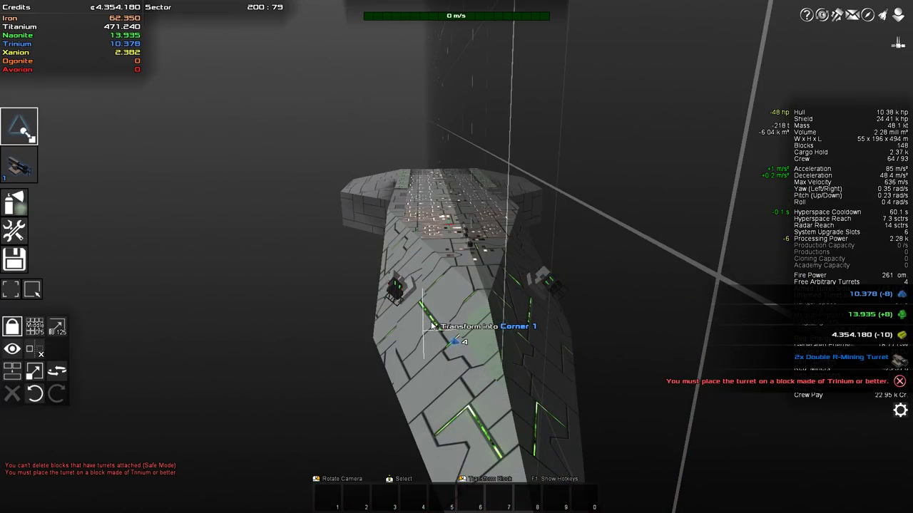
pyautogui.keyDown('alt'); pyautogui.click(432, 330); pyautogui.keyUp('alt')
pyautogui.hotkey('ctrl', 'z')
pyautogui.keyDown('alt'); pyautogui.click(445, 341); pyautogui.keyUp('alt')
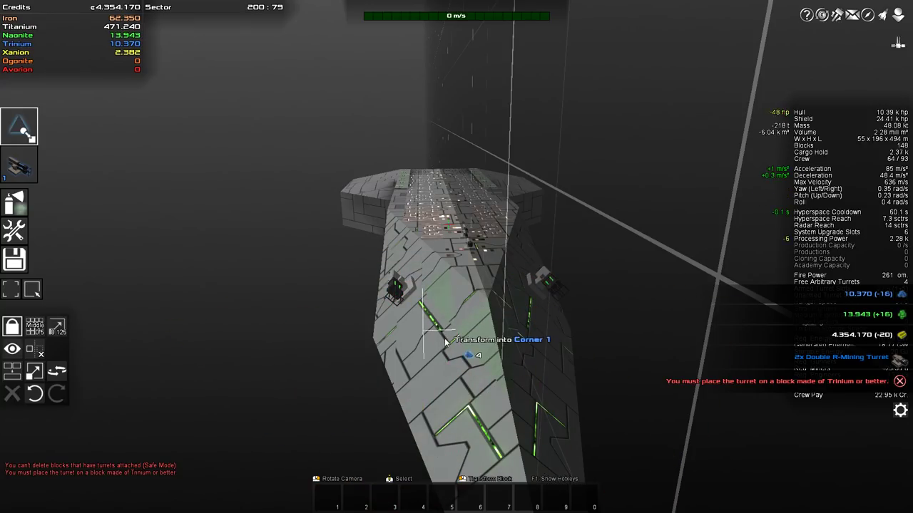
pyautogui.keyDown('alt'); pyautogui.click(478, 432); pyautogui.keyUp('alt')
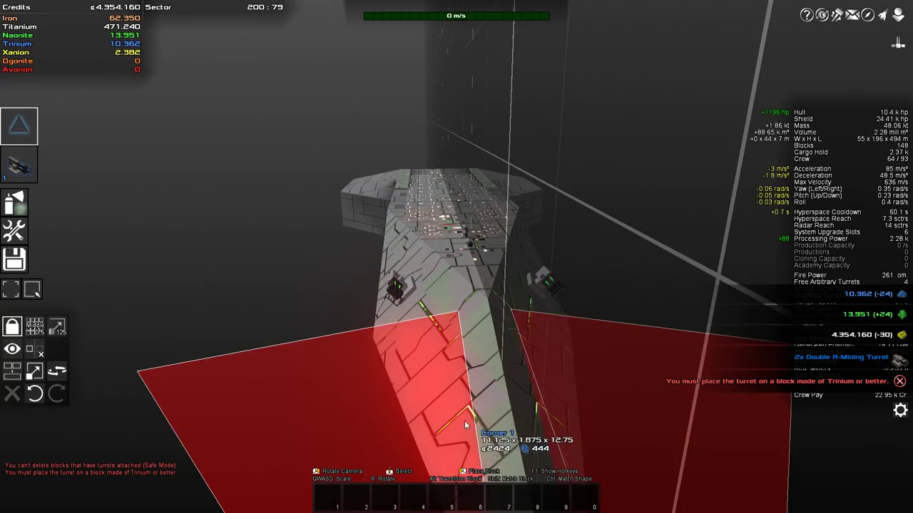
# Switch to Trinium Corner 2 and transform the matching larger corner blocks along the front hull
pyautogui.press('Tab')
pyautogui.click(422, 319)
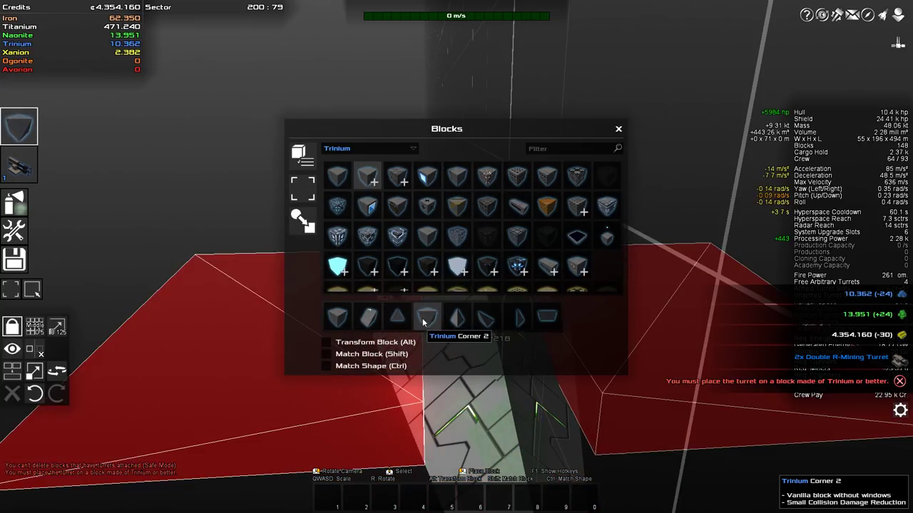
pyautogui.press('Tab')
pyautogui.keyDown('alt'); pyautogui.click(460, 372); pyautogui.keyUp('alt')
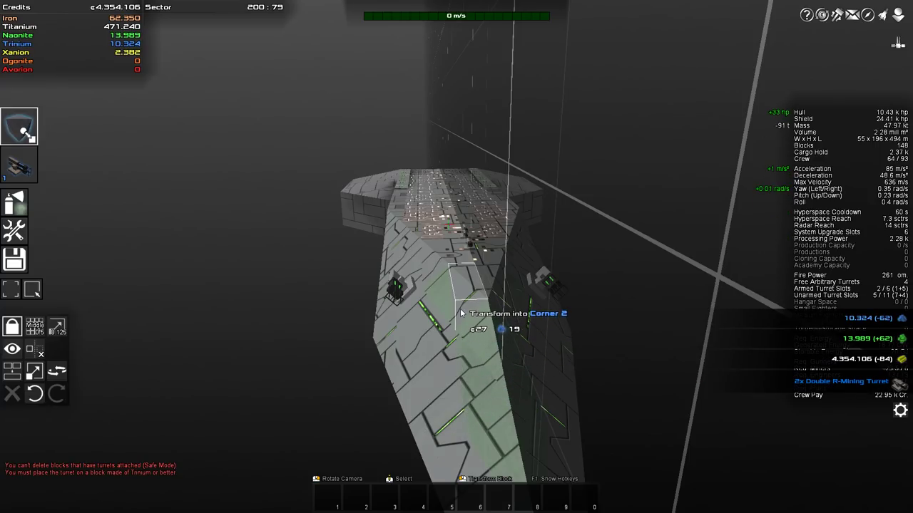
pyautogui.keyDown('alt'); pyautogui.click(456, 353); pyautogui.keyUp('alt')
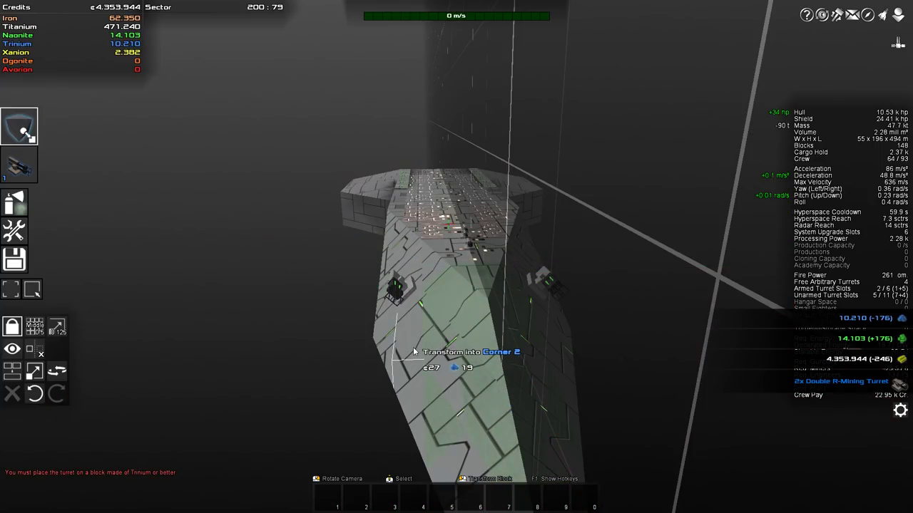
pyautogui.keyDown('alt'); pyautogui.click(413, 350); pyautogui.keyUp('alt')
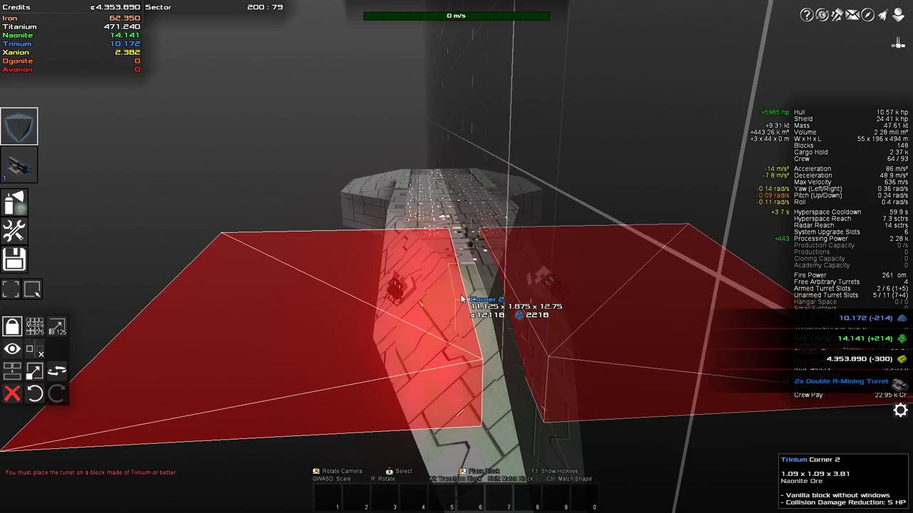
pyautogui.keyDown('alt'); pyautogui.click(422, 355); pyautogui.keyUp('alt')
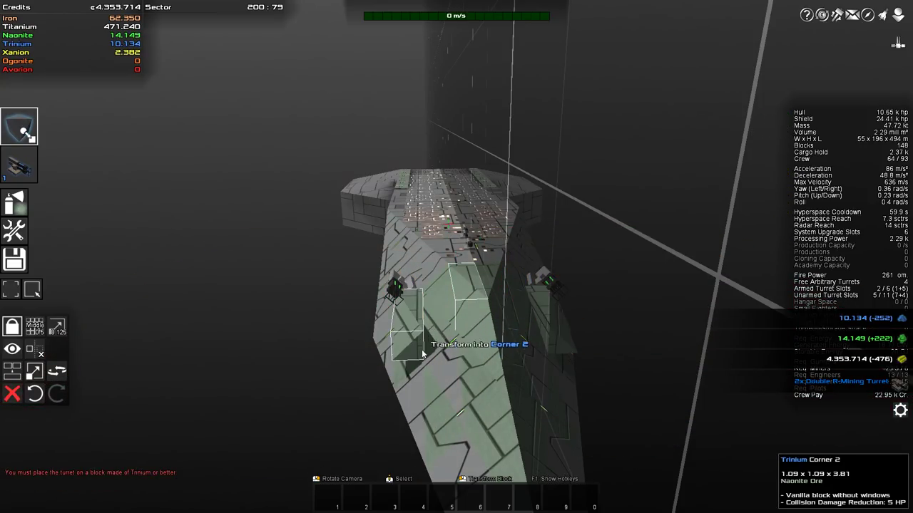
pyautogui.hotkey('ctrl', 'z')
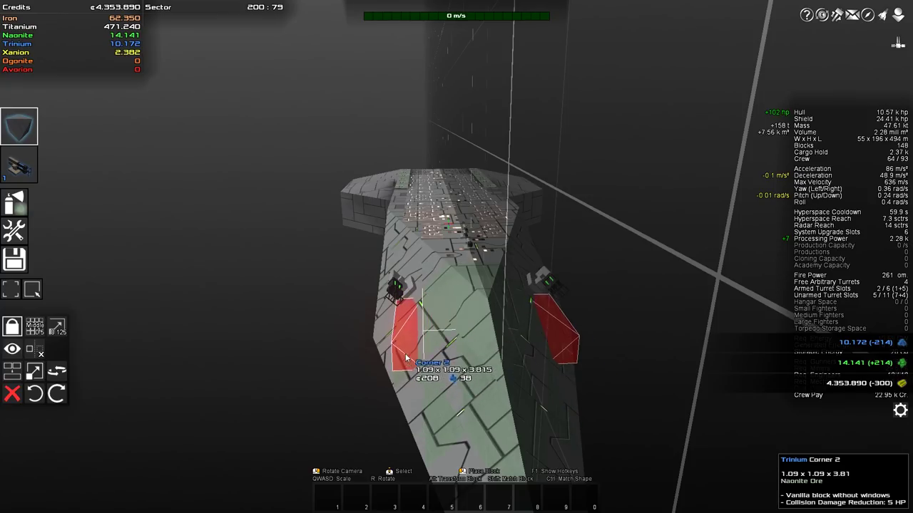
pyautogui.keyDown('alt'); pyautogui.click(417, 346); pyautogui.keyUp('alt')
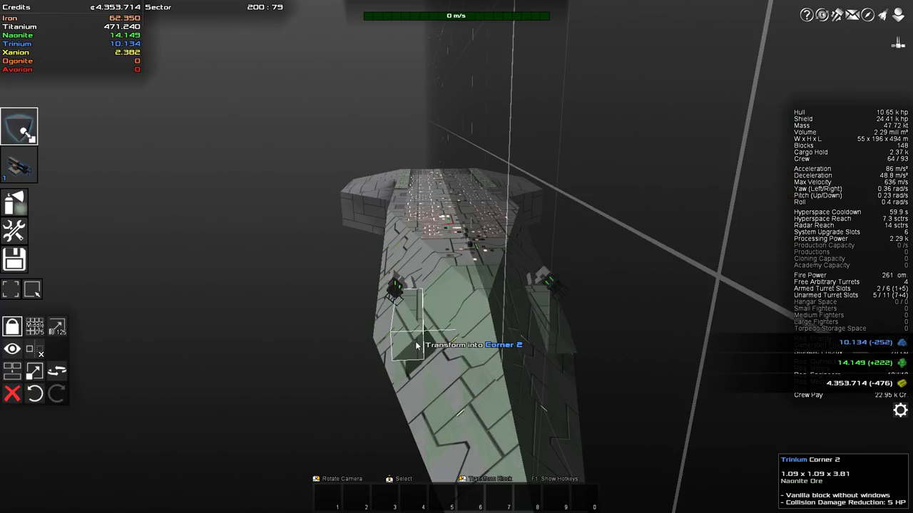
pyautogui.hotkey('ctrl', 'z')
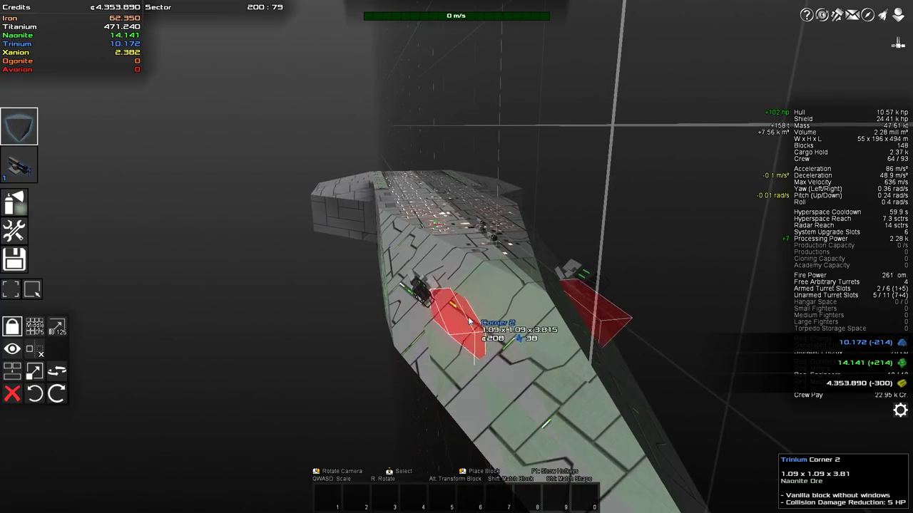
# Pick up the Trinium Corner 1 shape from the hull and transform the remaining small corner blocks beside the nose
pyautogui.middleClick(479, 308)
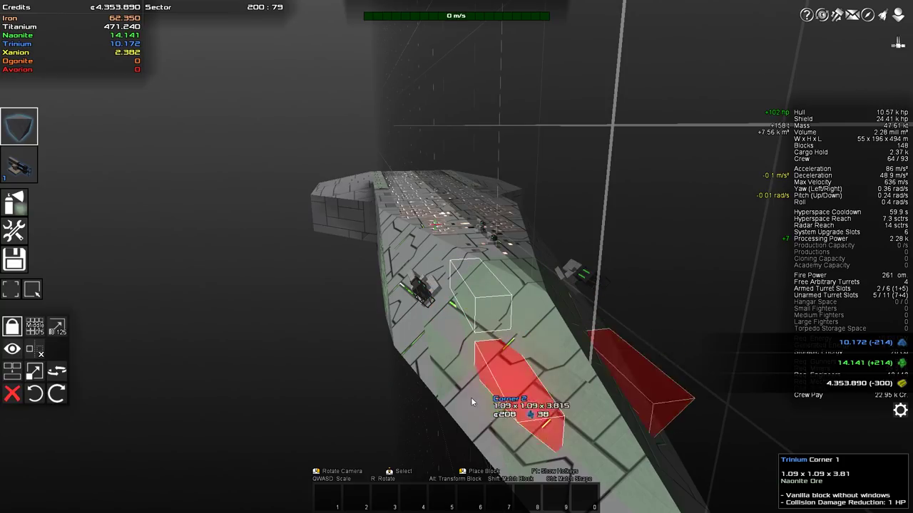
pyautogui.click(456, 337)
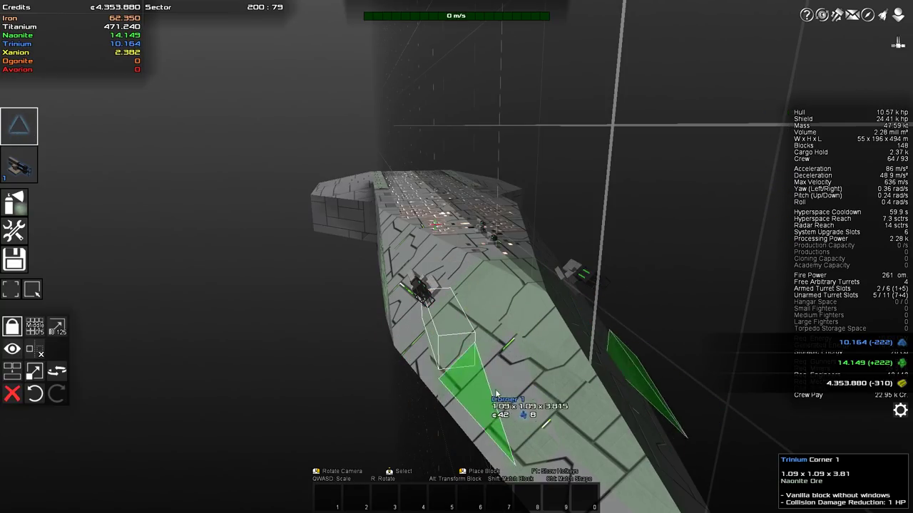
pyautogui.click(467, 419)
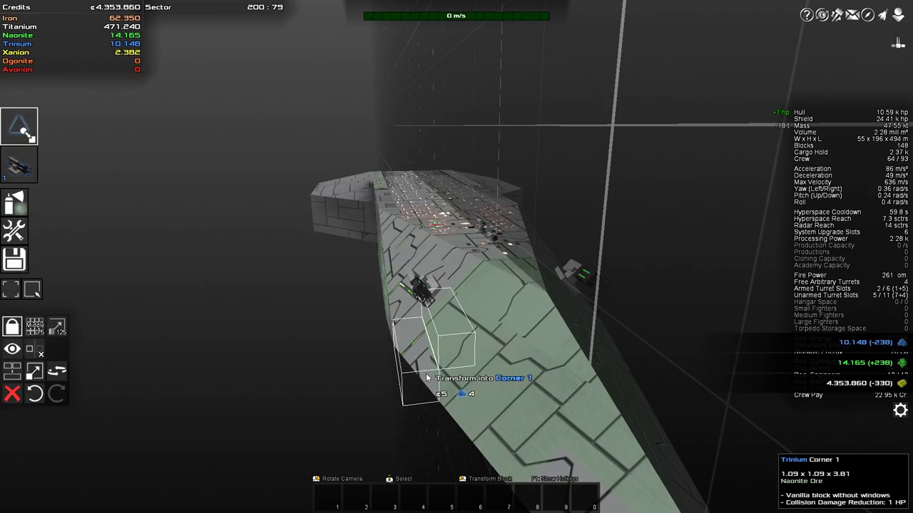
pyautogui.keyDown('alt'); pyautogui.click(425, 374); pyautogui.keyUp('alt')
pyautogui.scroll(-1, 406, 407)
pyautogui.keyDown('alt'); pyautogui.click(550, 431); pyautogui.keyUp('alt')
pyautogui.scroll(-1, 459, 424)
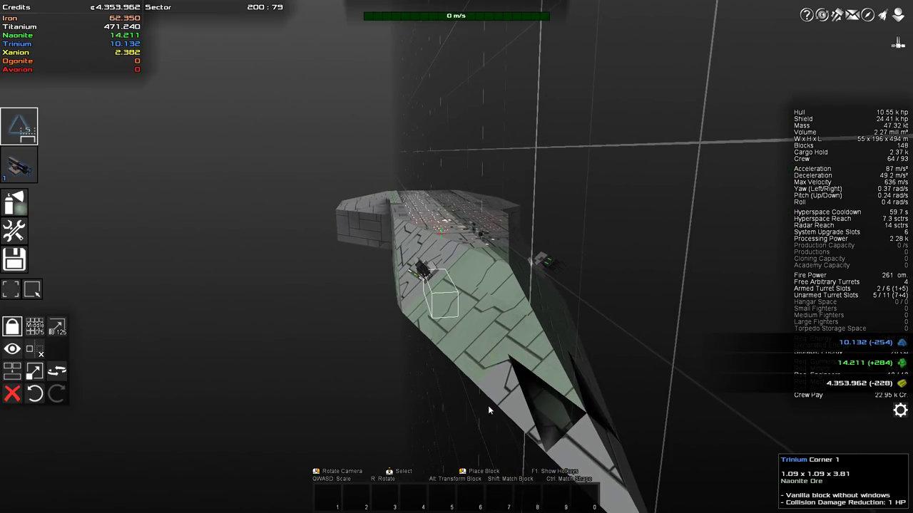
pyautogui.hotkey('ctrl', 'z')
# Choose Trinium Corner 2 and transform the remaining untreated block toward the nose tip
pyautogui.press('Tab')
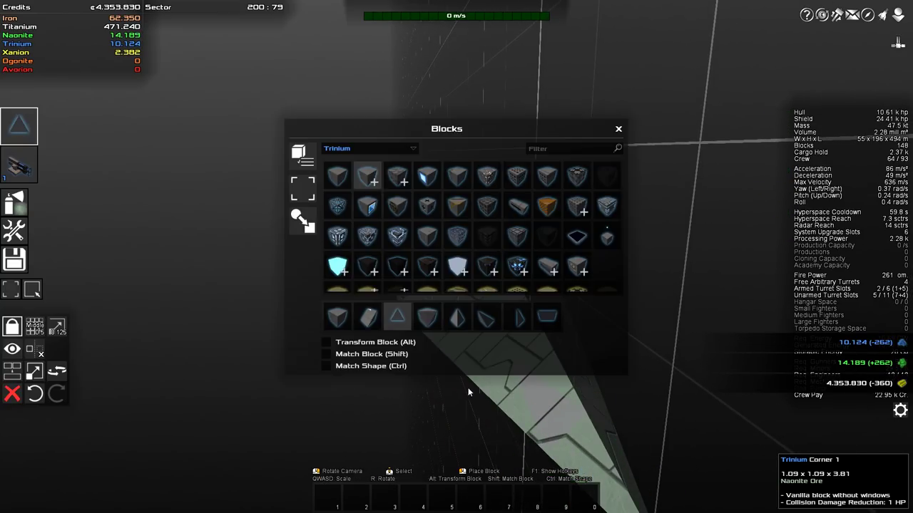
pyautogui.click(373, 320)
pyautogui.press('Tab')
pyautogui.press('Tab')
pyautogui.click(418, 318)
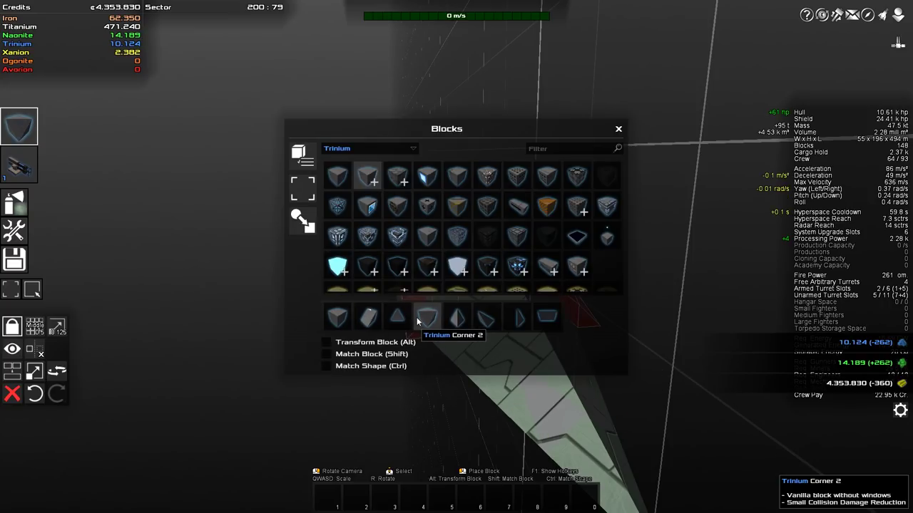
pyautogui.press('Tab')
pyautogui.keyDown('alt'); pyautogui.click(544, 385); pyautogui.keyUp('alt')
pyautogui.hotkey('ctrl', 'z')
pyautogui.keyDown('alt'); pyautogui.click(545, 409); pyautogui.keyUp('alt')
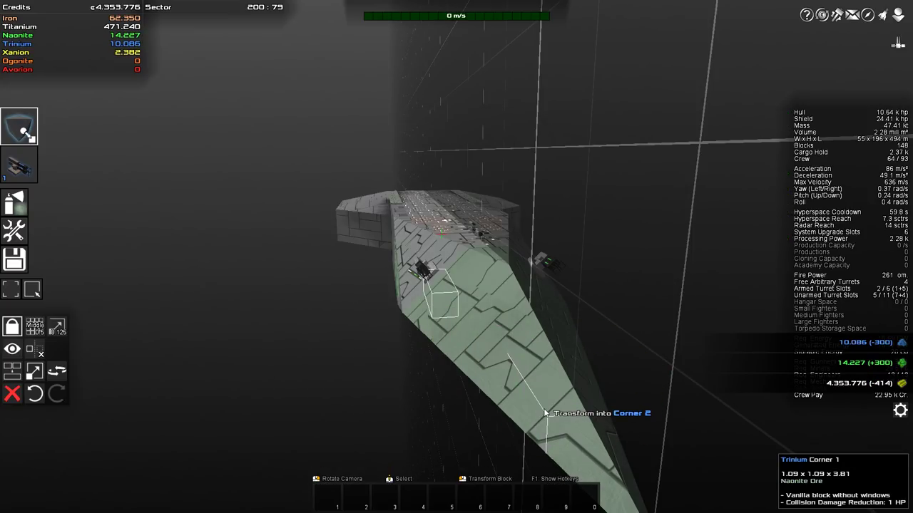
pyautogui.press('Tab')
pyautogui.press('Tab')
# Place the Double Trinium R-Mining Turret on the newly transformed trinium front hull
pyautogui.press('t')
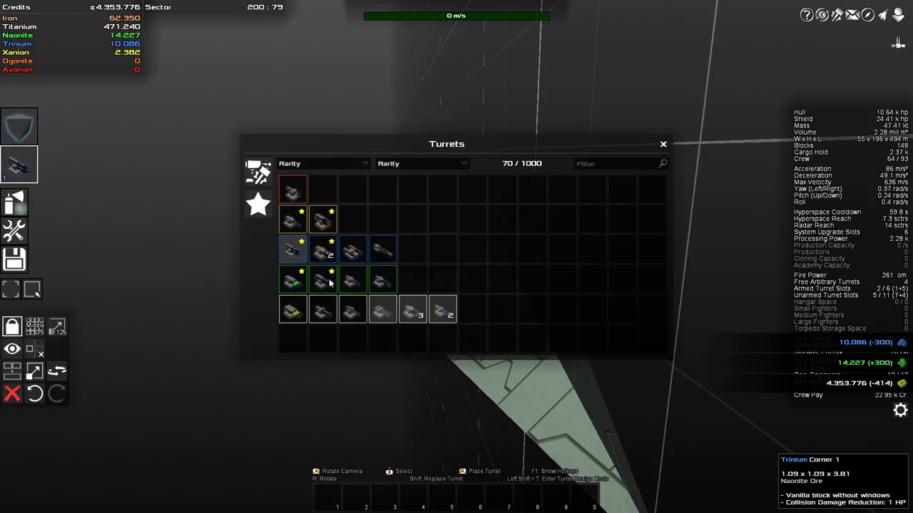
pyautogui.press('Tab')
pyautogui.moveTo(509, 316); pyautogui.dragTo(490, 328)
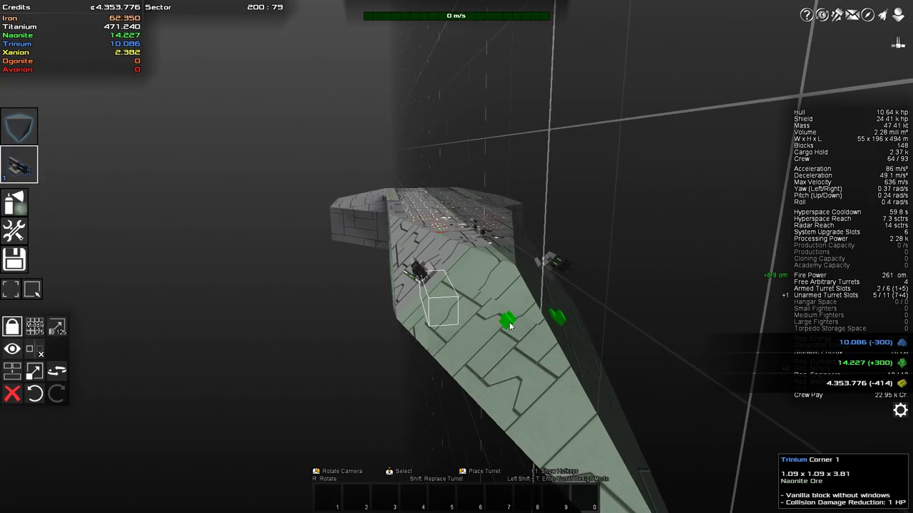
pyautogui.click(510, 326)
pyautogui.moveTo(480, 415); pyautogui.dragTo(476, 394)
# Place the uncommon Double Trinium R-Mining Turret and the uncommon Trinium R-Mining Turret on the shaded side of the trinium front hull
pyautogui.press('Tab')
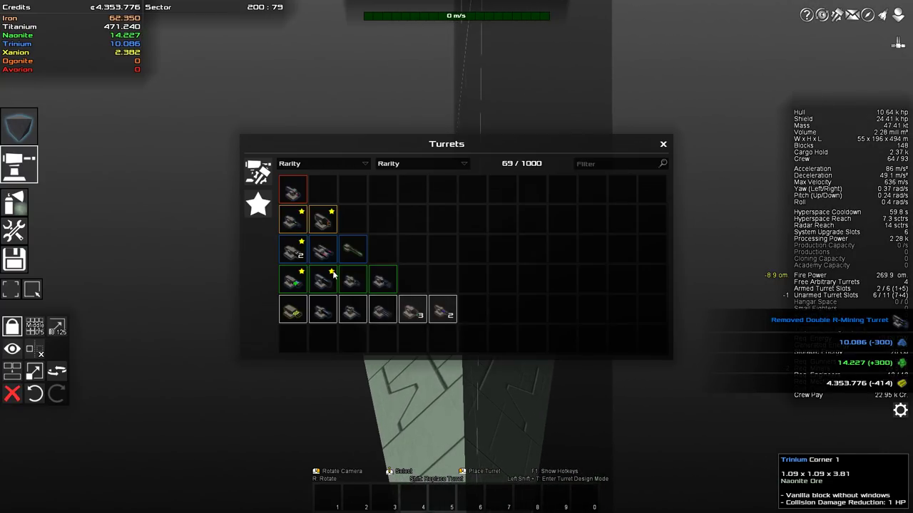
pyautogui.moveTo(298, 254)
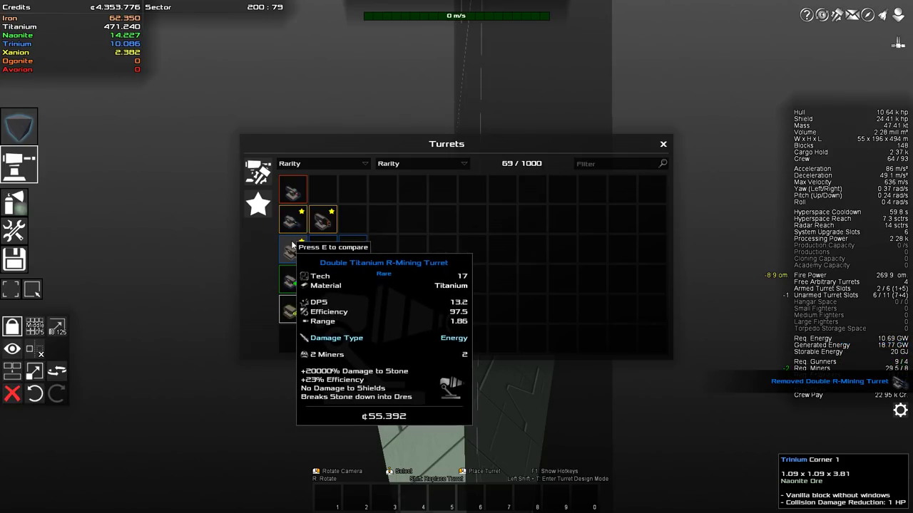
pyautogui.moveTo(320, 279)
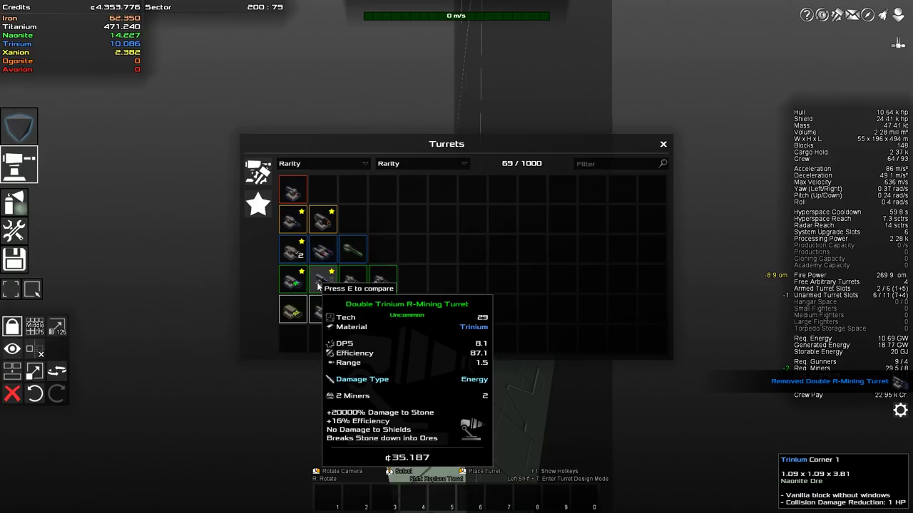
pyautogui.click(321, 284)
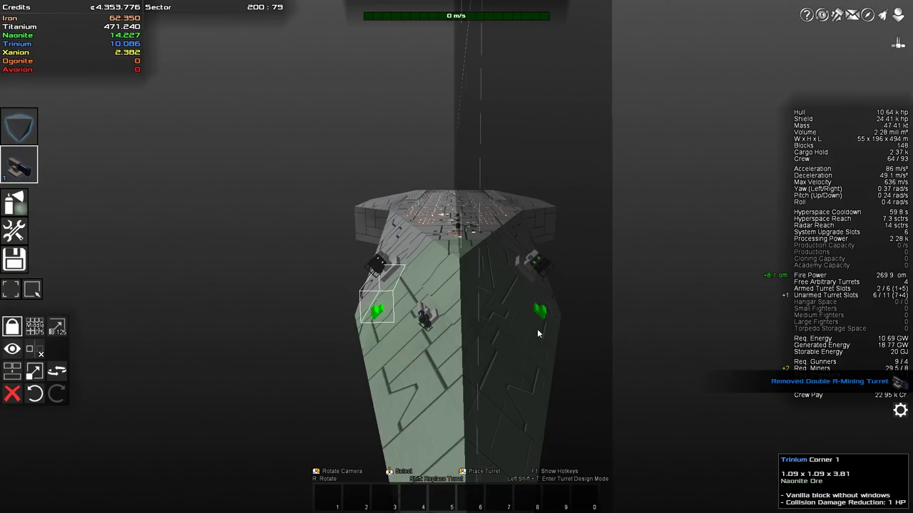
pyautogui.click(492, 334)
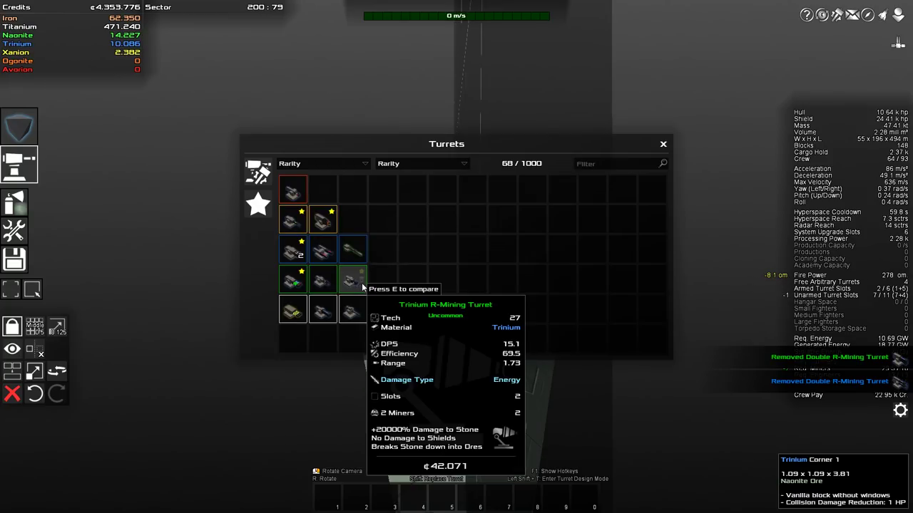
pyautogui.click(352, 281)
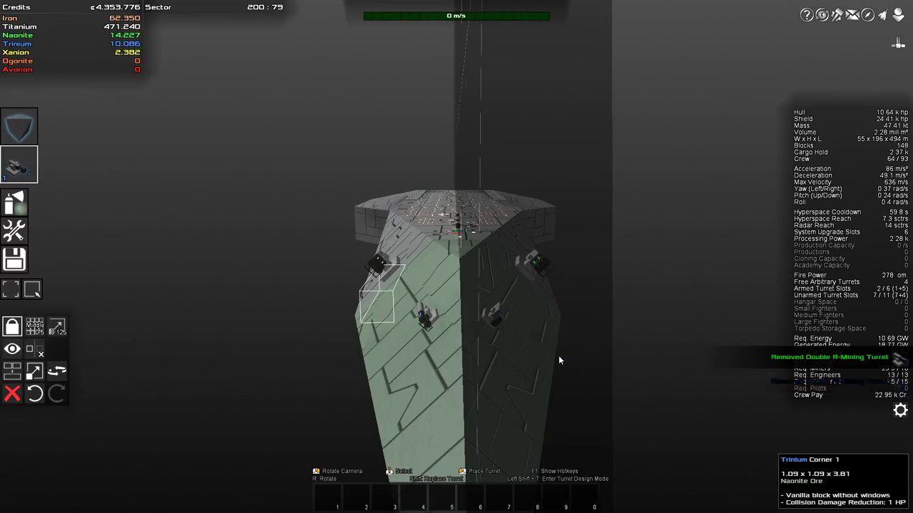
pyautogui.click(523, 372)
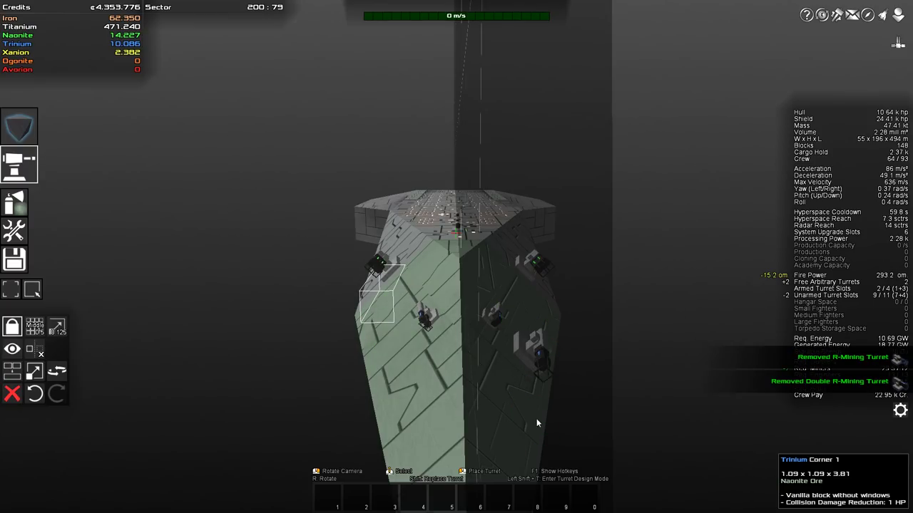
# Mark the Tesla, Triple Chaingun and other unwanted common turrets as trash, and leave build mode
pyautogui.press('Tab')
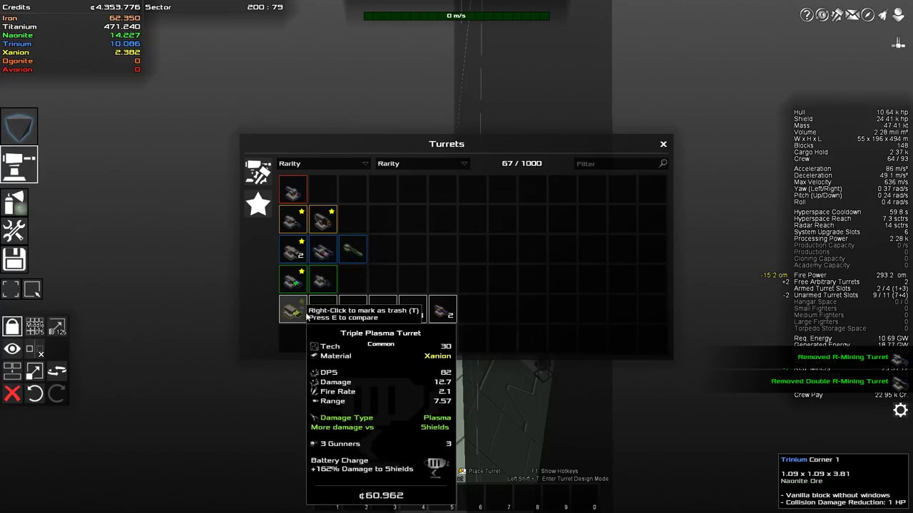
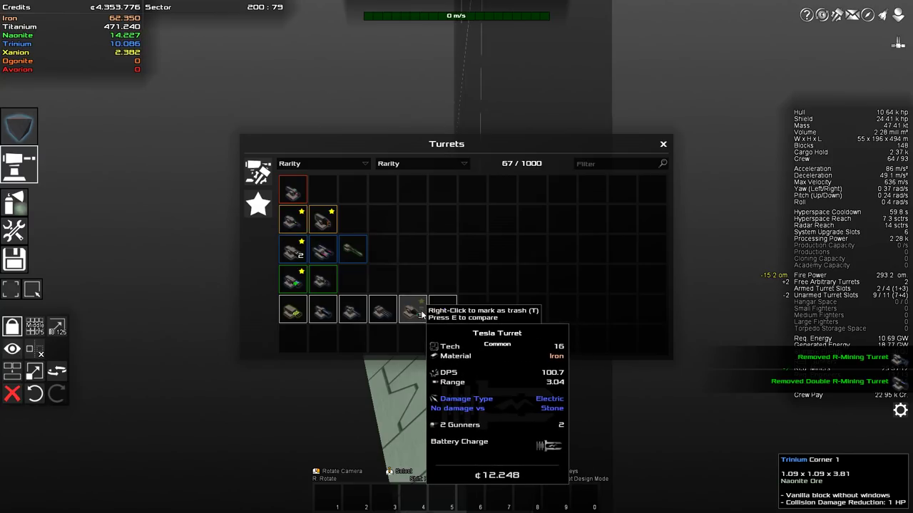
pyautogui.rightClick(420, 313)
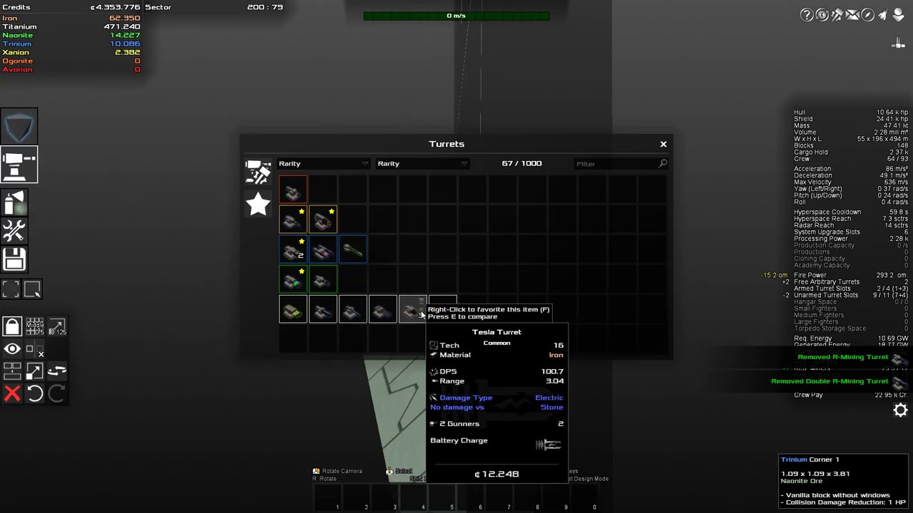
pyautogui.rightClick(450, 314)
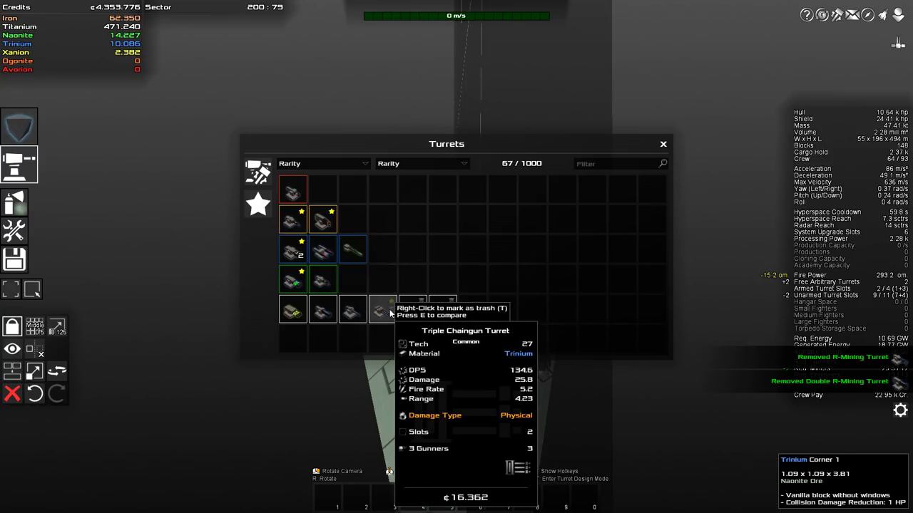
pyautogui.rightClick(390, 314)
pyautogui.rightClick(359, 312)
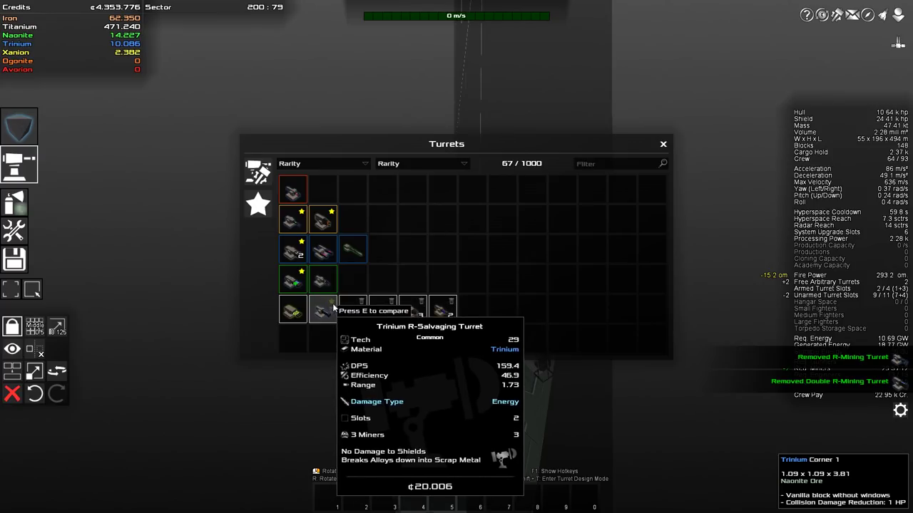
pyautogui.rightClick(333, 307)
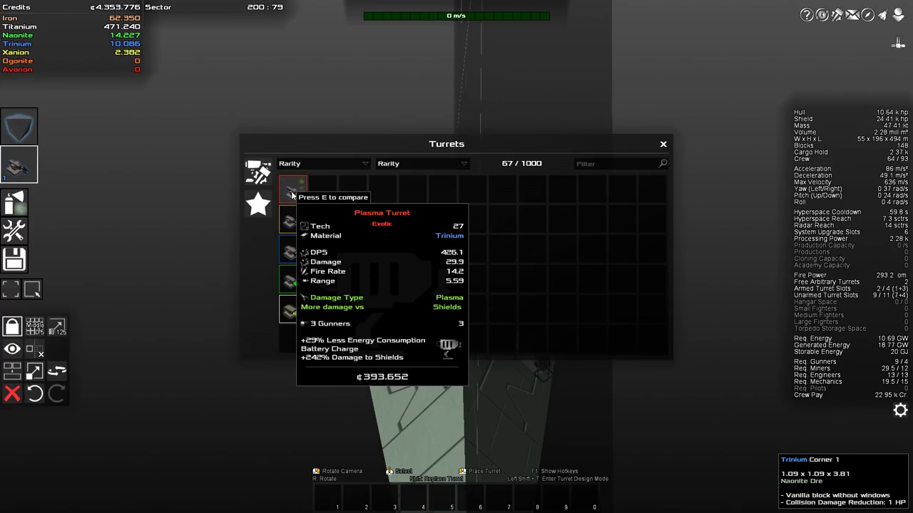
pyautogui.press('Escape')
pyautogui.press('Escape')
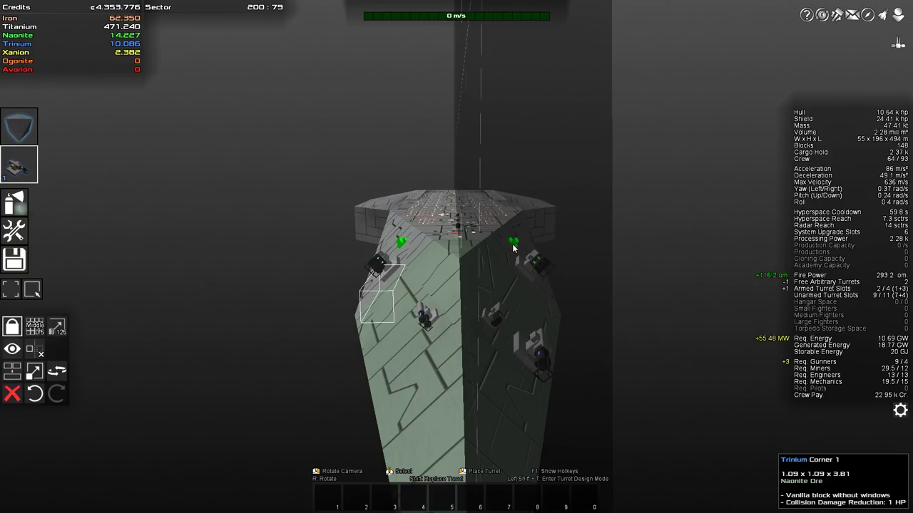
# Fly the Venture toward the distant asteroid field at full speed and target the blue-flecked asteroid
pyautogui.press('w')
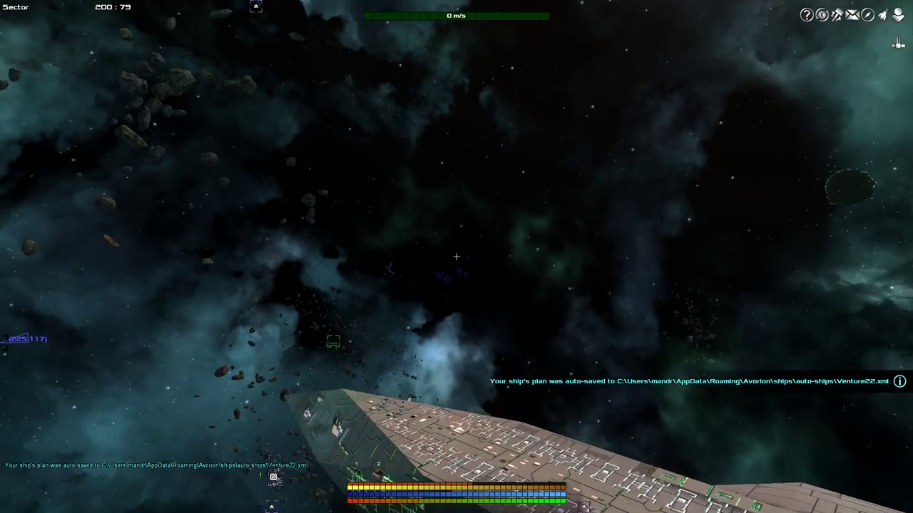
pyautogui.press('w')
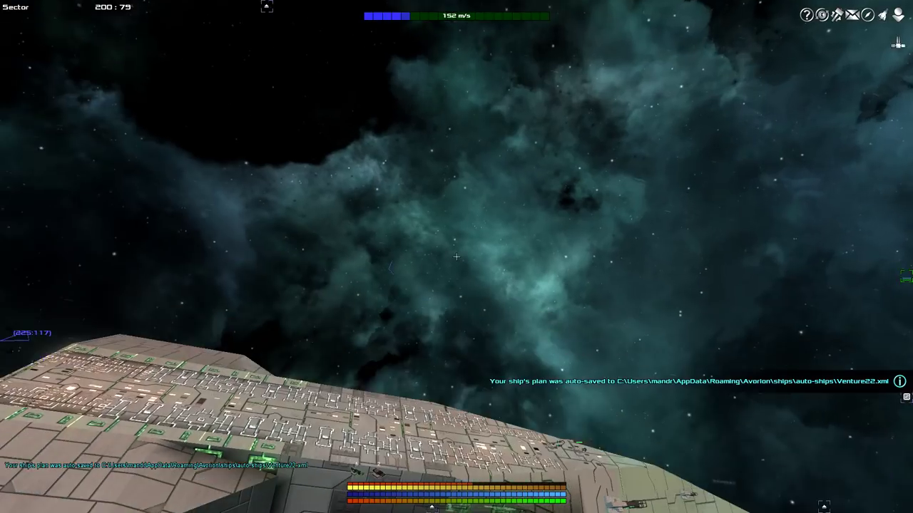
pyautogui.press('s')
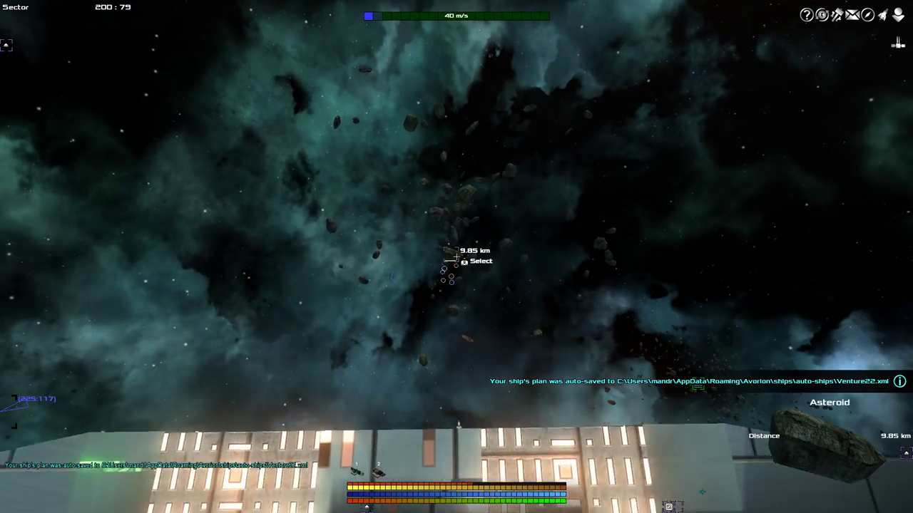
pyautogui.press('w')
pyautogui.press('w')
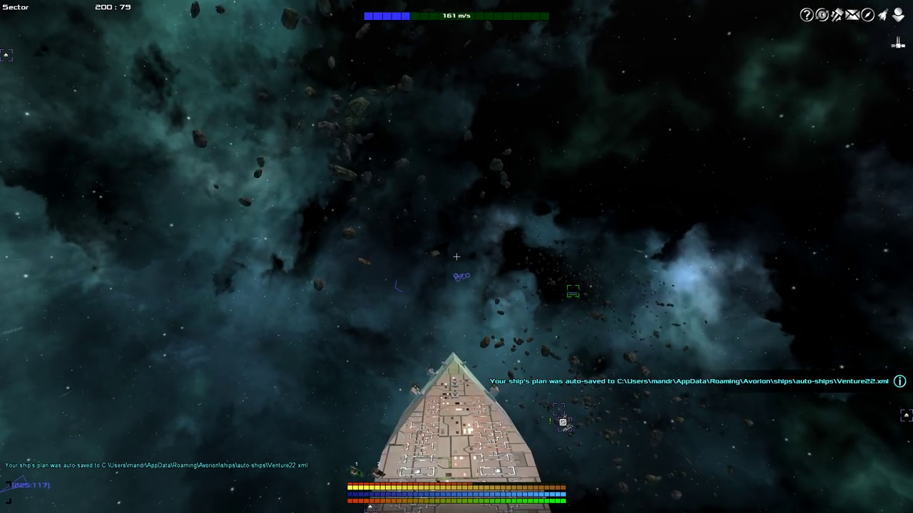
pyautogui.press('w')
pyautogui.press('t')
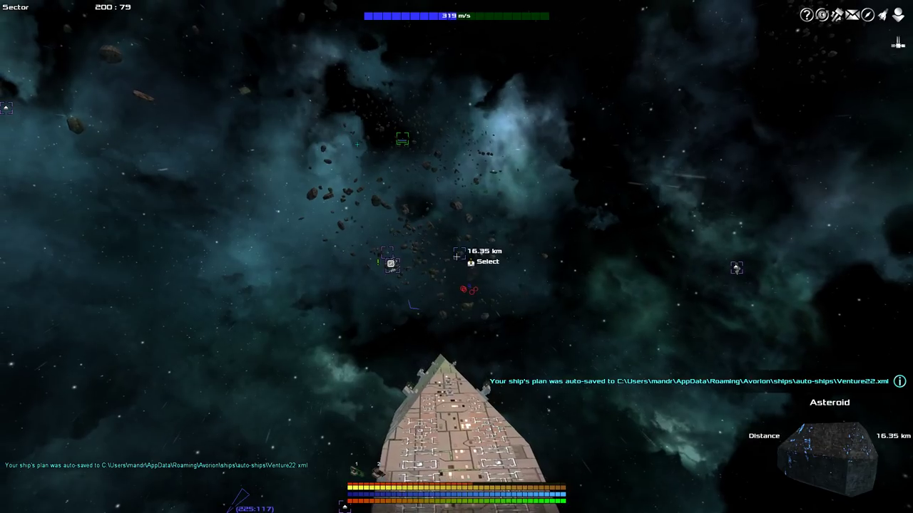
pyautogui.press('w')
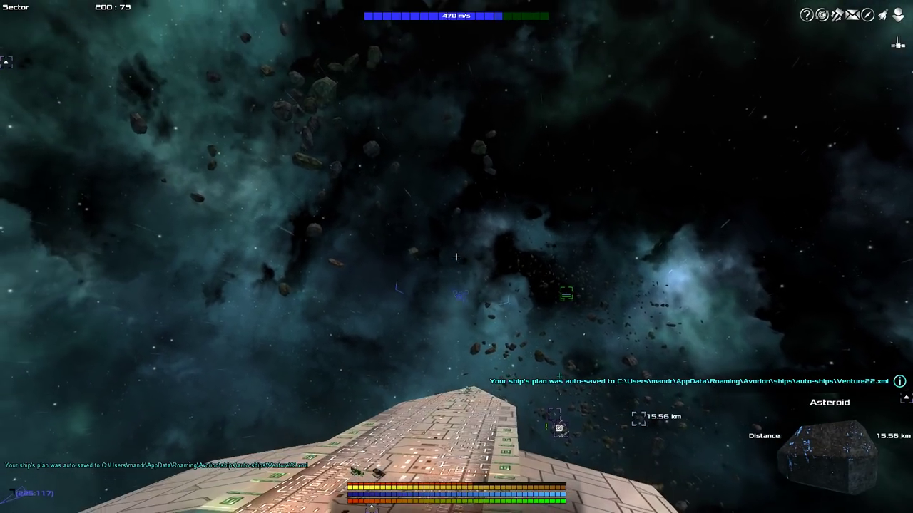
pyautogui.press('w')
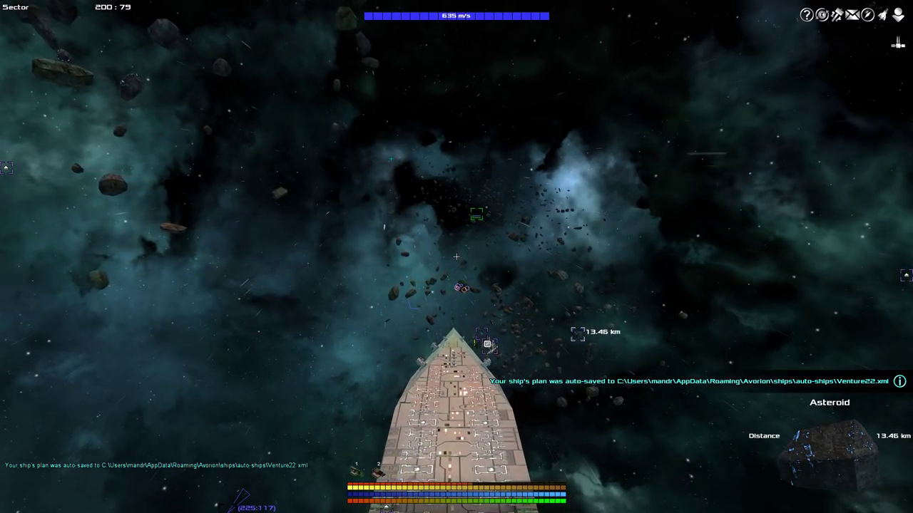
# Set sector 200:76, home of Aluminum Mine S, as the jump destination and align the ship with the route
pyautogui.press('m')
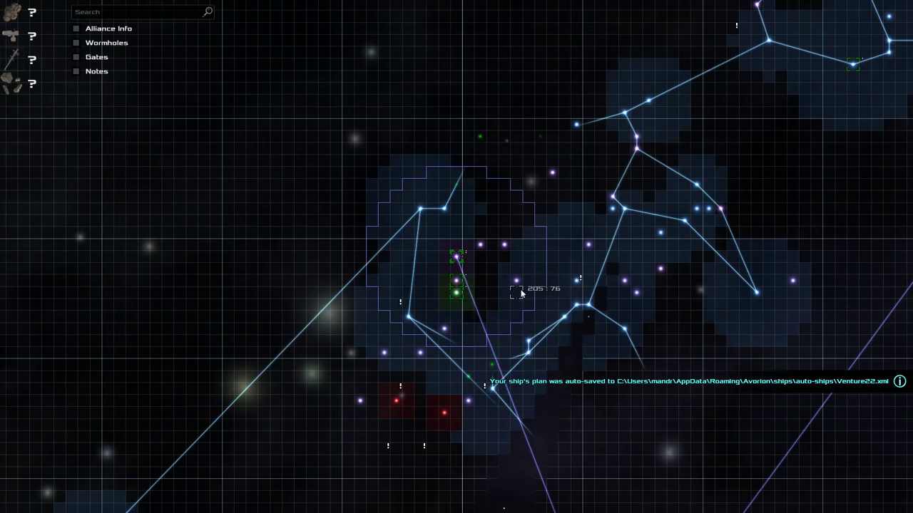
pyautogui.moveTo(458, 281)
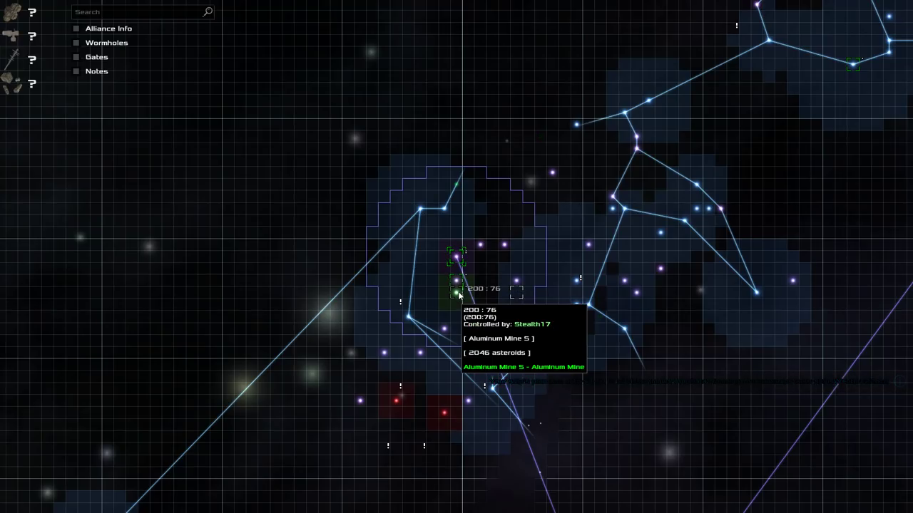
pyautogui.click(458, 290)
pyautogui.press('m')
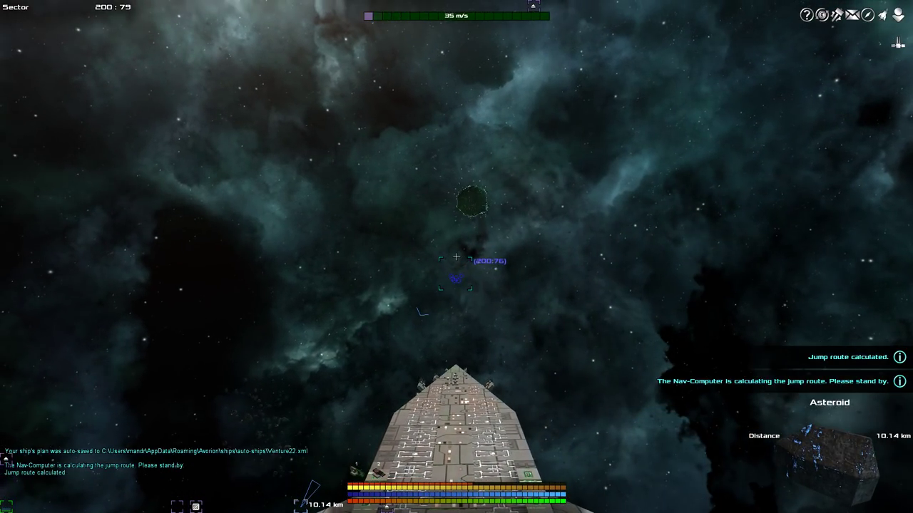
# Inspect the Venture's ship overview for its turret group assignments and crew requirements
pyautogui.press('i')
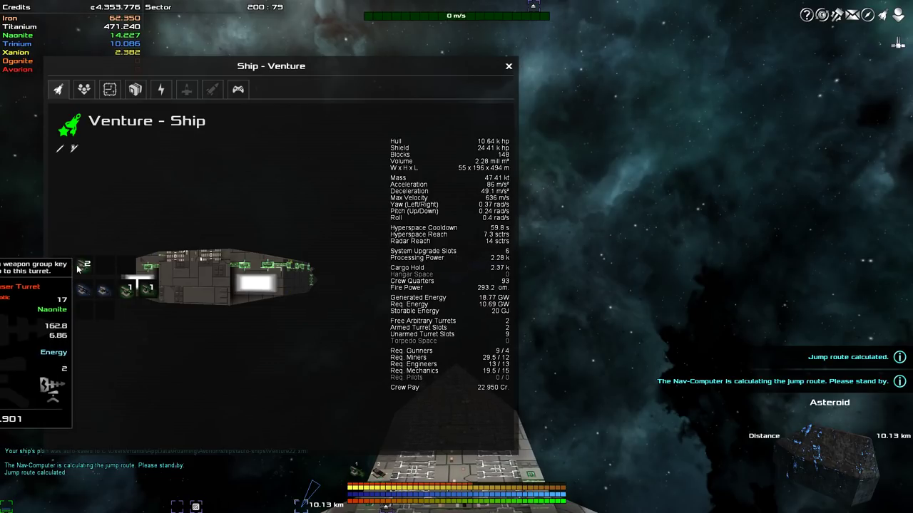
pyautogui.moveTo(520, 66); pyautogui.dragTo(849, 53)
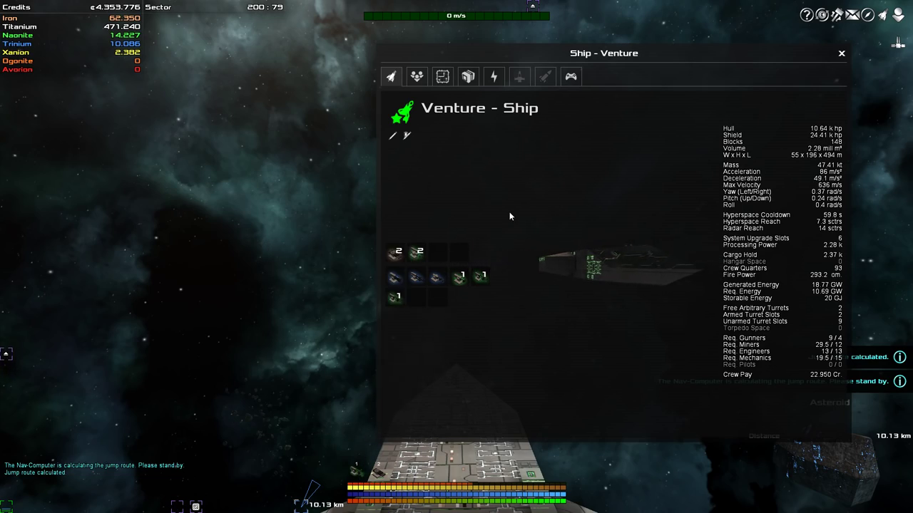
pyautogui.press('Escape')
# Jump the Venture to sector 200:76, target the nearby titanium asteroid and fly toward the mine station
pyautogui.press('j')
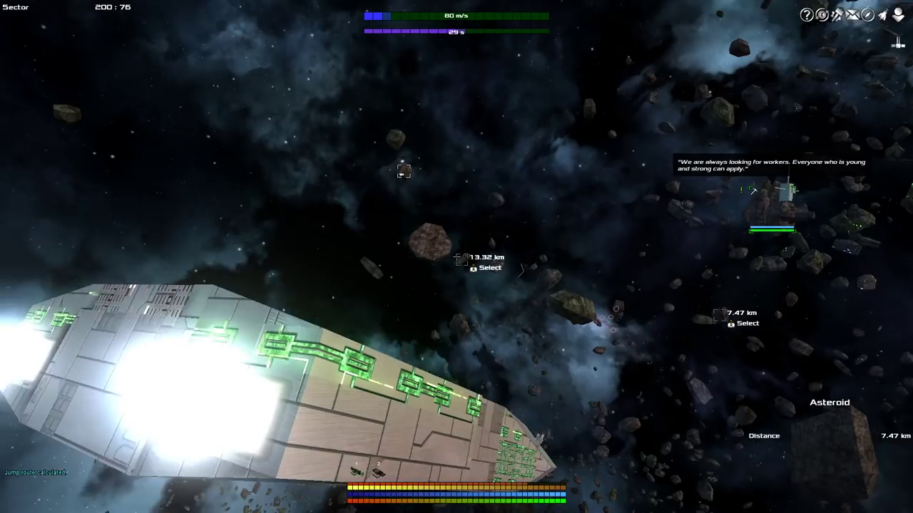
pyautogui.middleClick(456, 257)
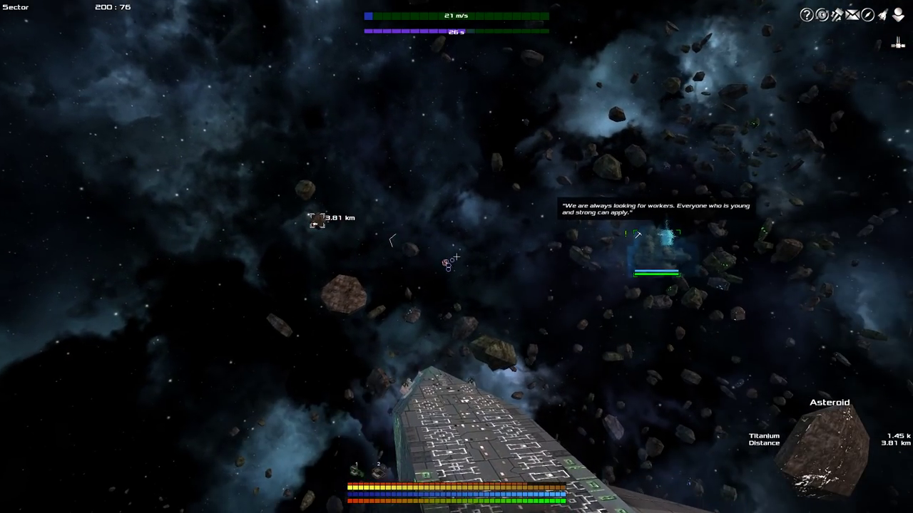
pyautogui.press('w')
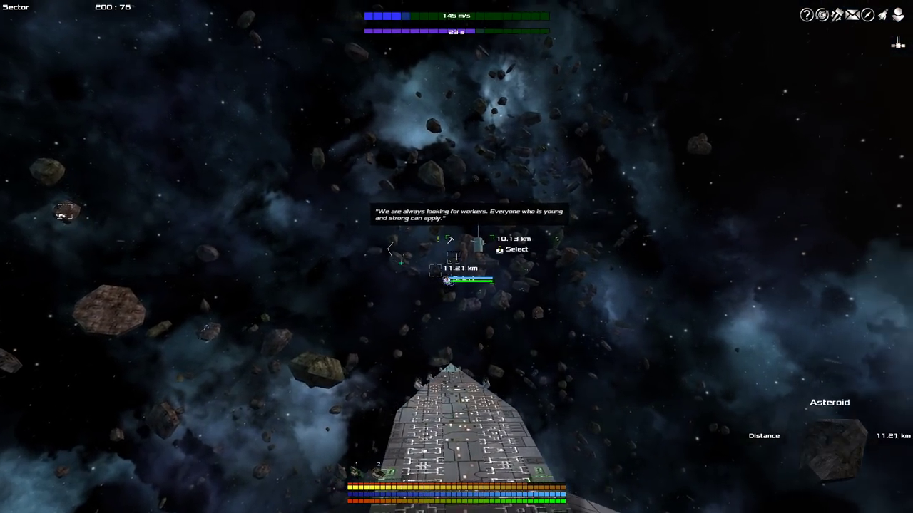
# Target Aluminum Mine S and check the missions offered on its bulletin board
pyautogui.middleClick(456, 256)
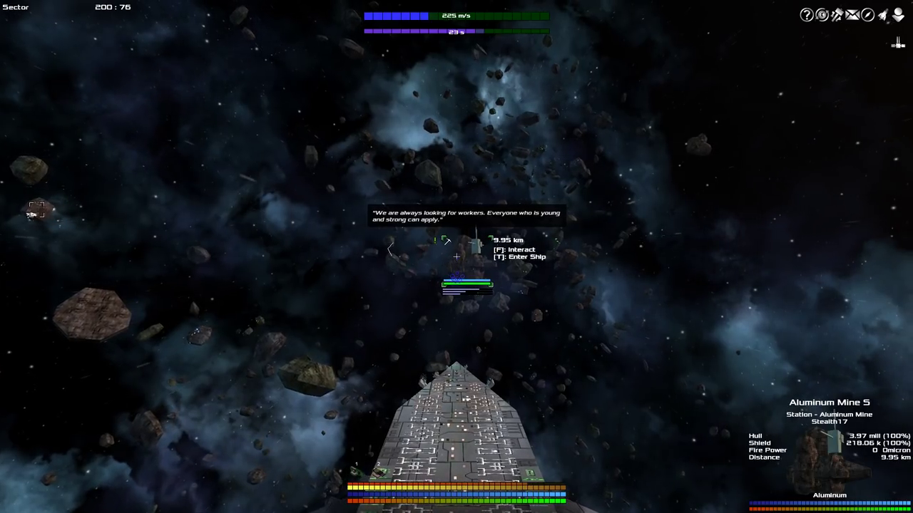
pyautogui.press('f')
pyautogui.click(594, 378)
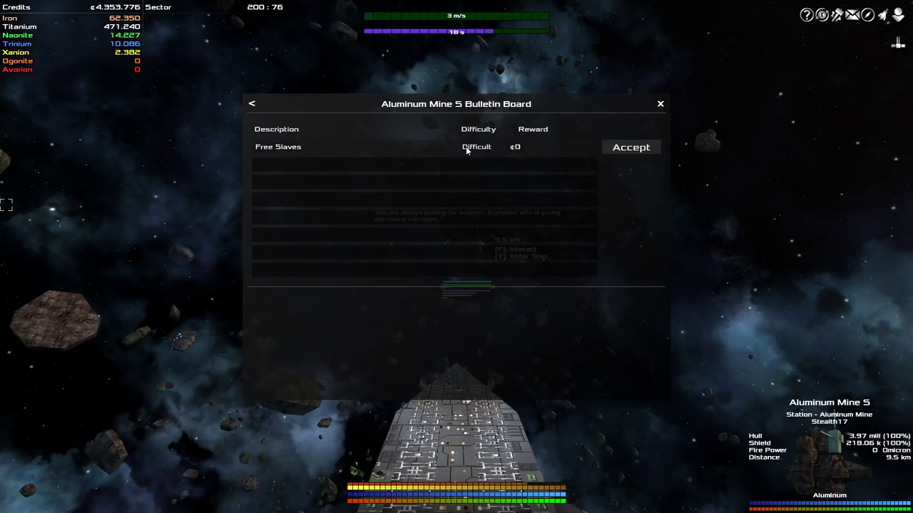
pyautogui.press('Escape')
# Leave the mine's bulletin board and fly the Venture through the asteroid field, braking to line up with a resource asteroid
pyautogui.press('w')
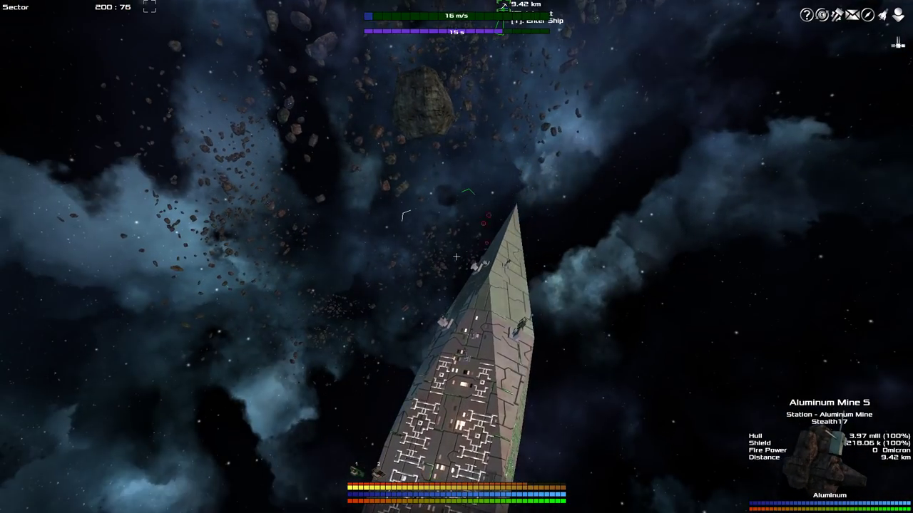
pyautogui.middleClick(457, 257)
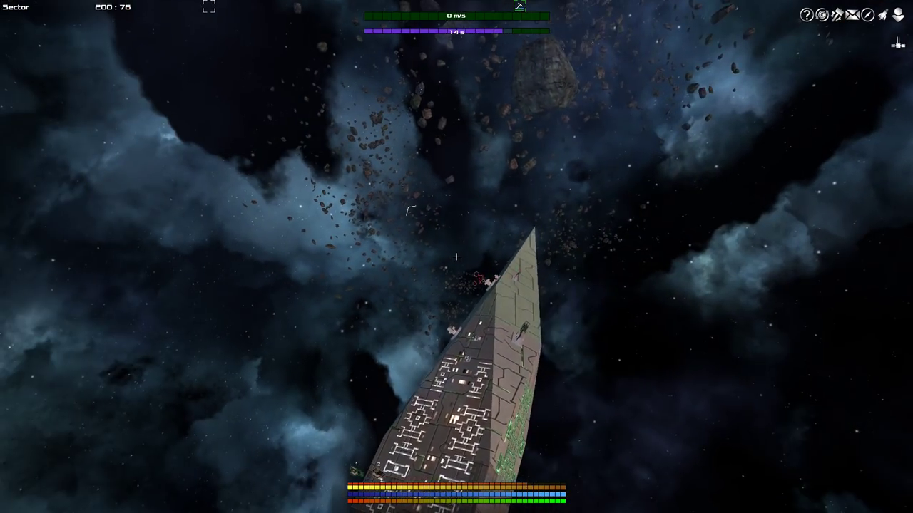
pyautogui.press('w')
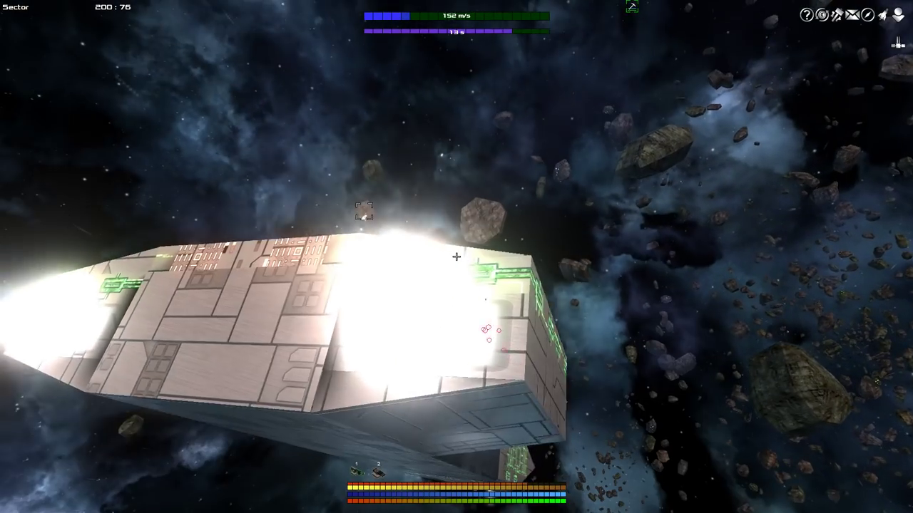
pyautogui.press('w')
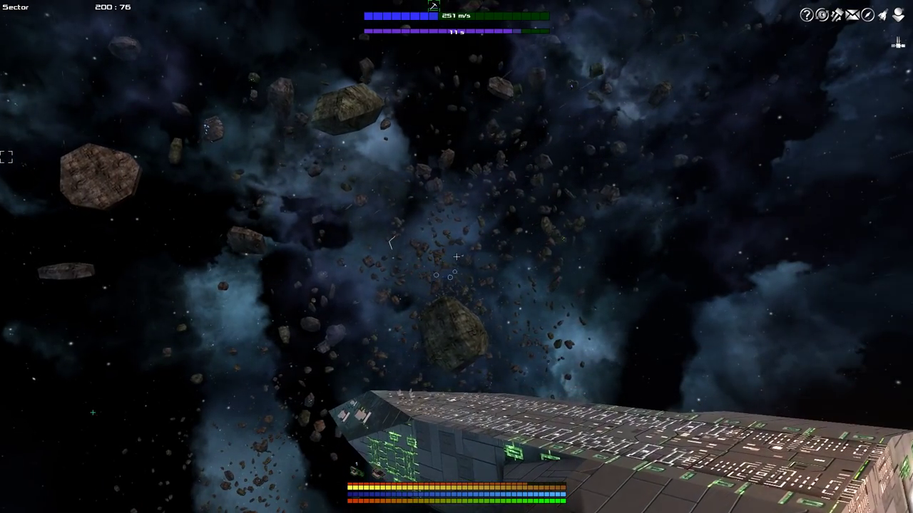
pyautogui.press('w')
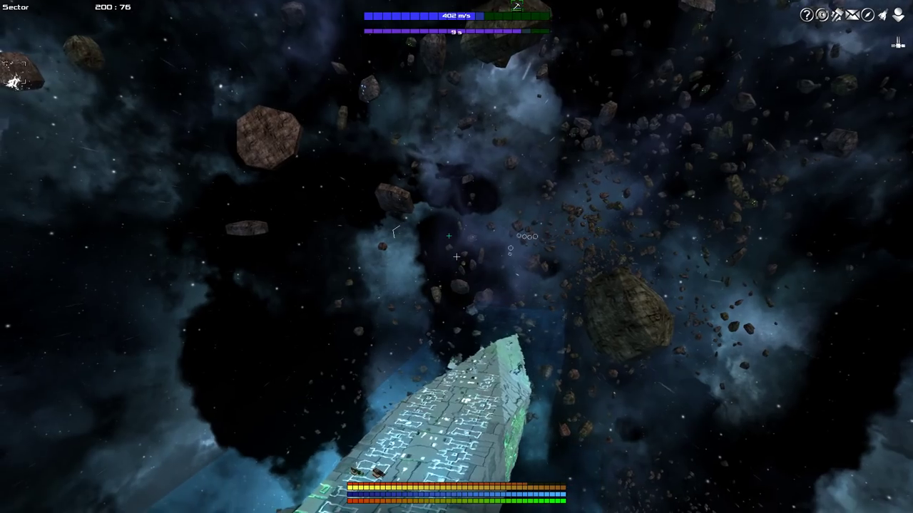
pyautogui.press('w')
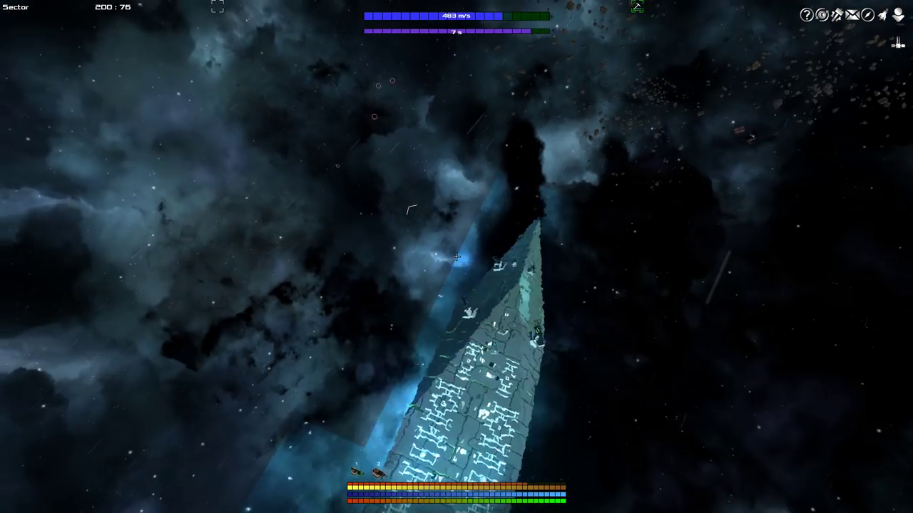
pyautogui.press('w')
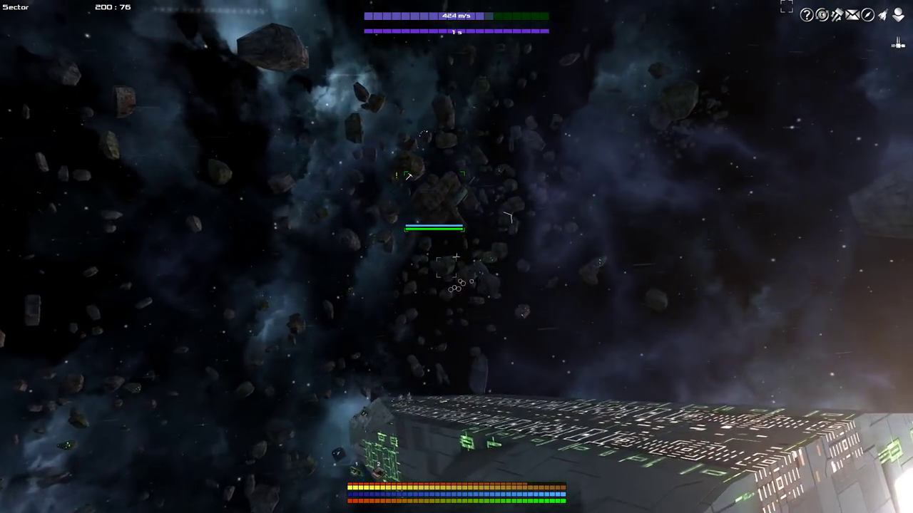
pyautogui.press('s')
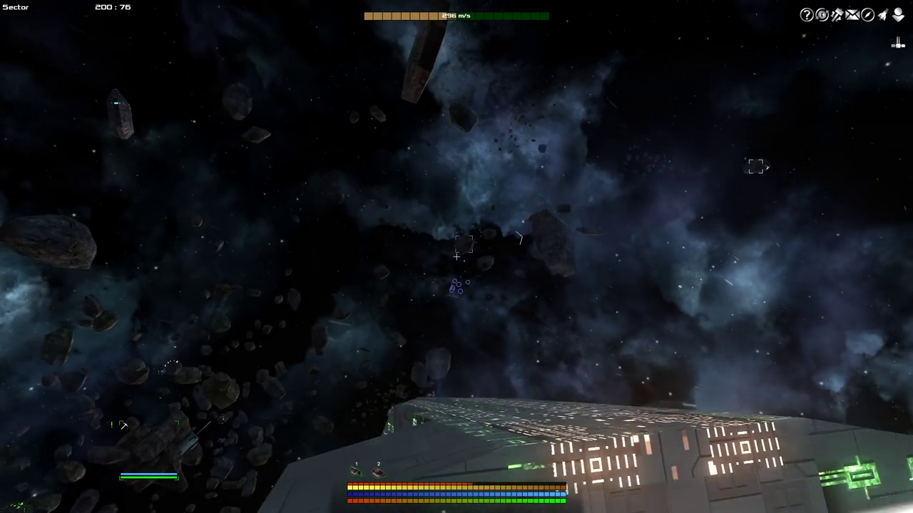
pyautogui.press('s')
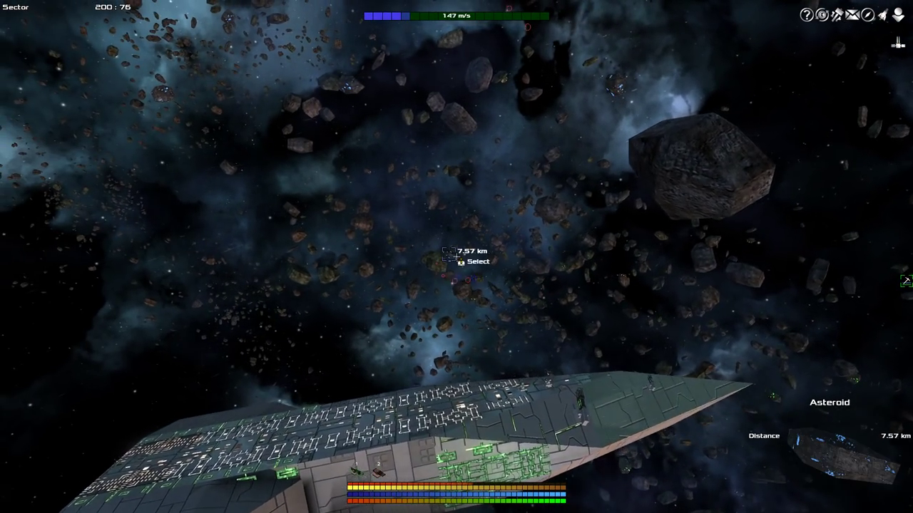
# Approach the targeted resource asteroids, fly to the yellow Xanion asteroid and mine it with the R-mining turrets
pyautogui.press('w')
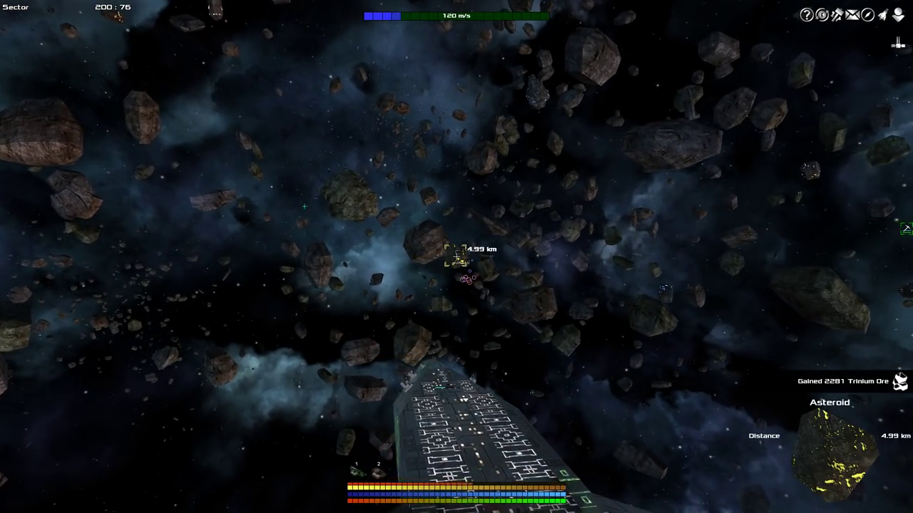
pyautogui.press('w')
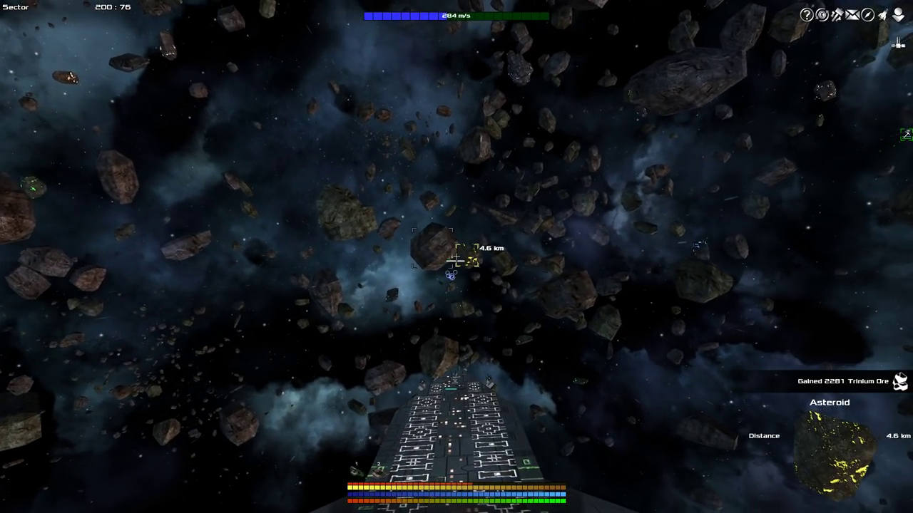
pyautogui.press('w')
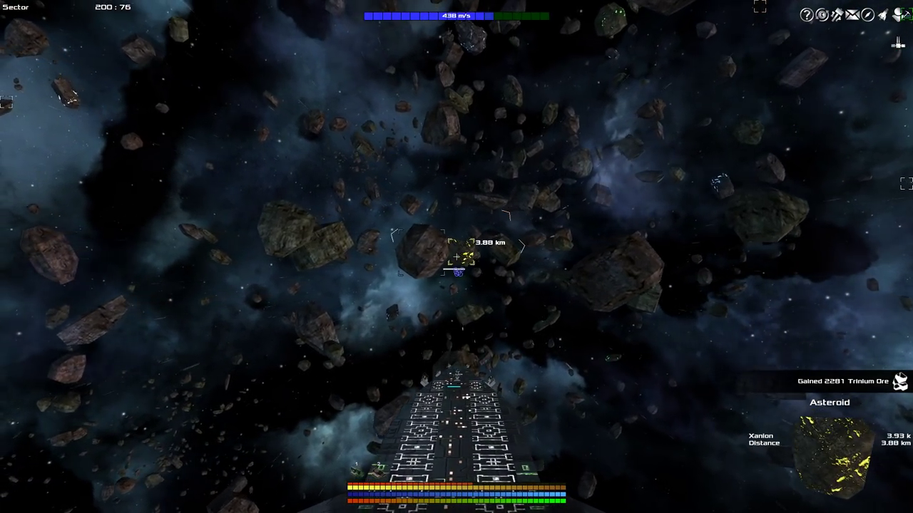
pyautogui.moveTo(456, 257); pyautogui.dragTo(456, 257)
pyautogui.press('m')
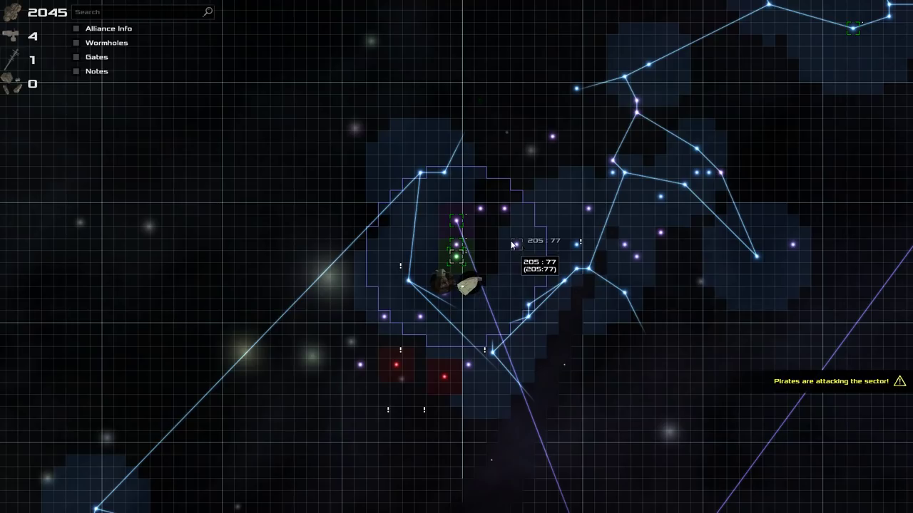
pyautogui.press('m')
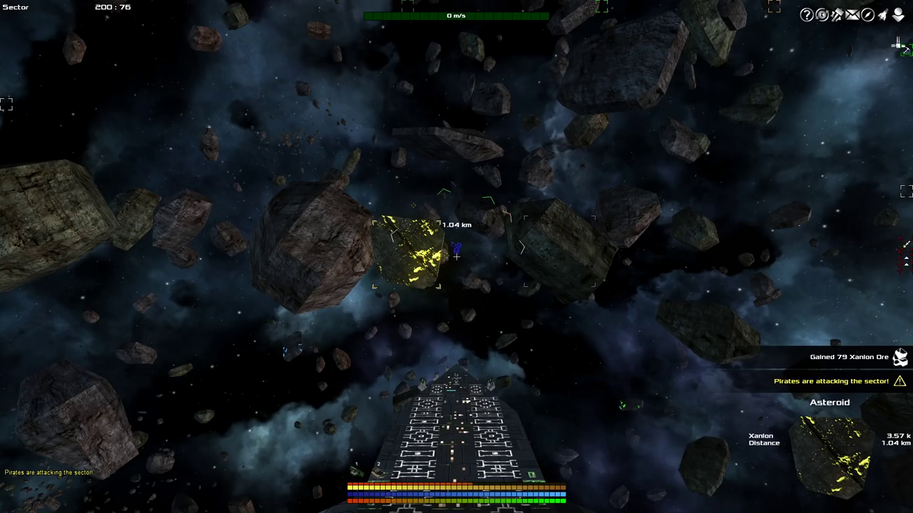
# Fly the Venture toward the attacking pirate Raider, open fire on it and slow down within weapon range
pyautogui.press('w')
pyautogui.moveTo(456, 257); pyautogui.dragTo(456, 257)
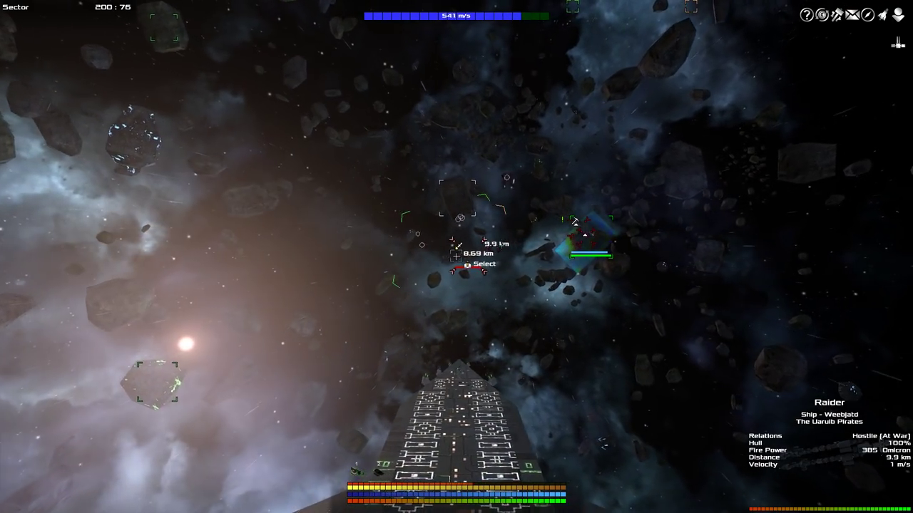
pyautogui.scroll(-10, 457, 257)
pyautogui.scroll(2, 440, 350)
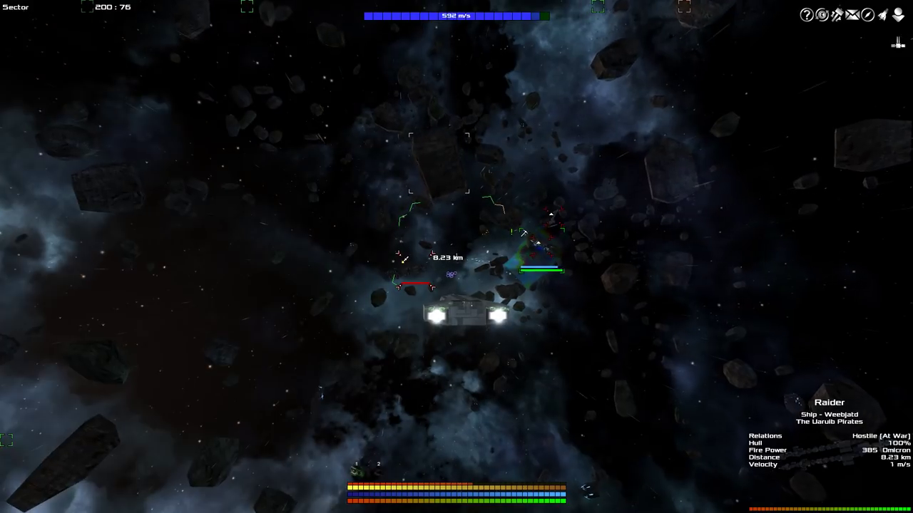
pyautogui.scroll(6, 457, 256)
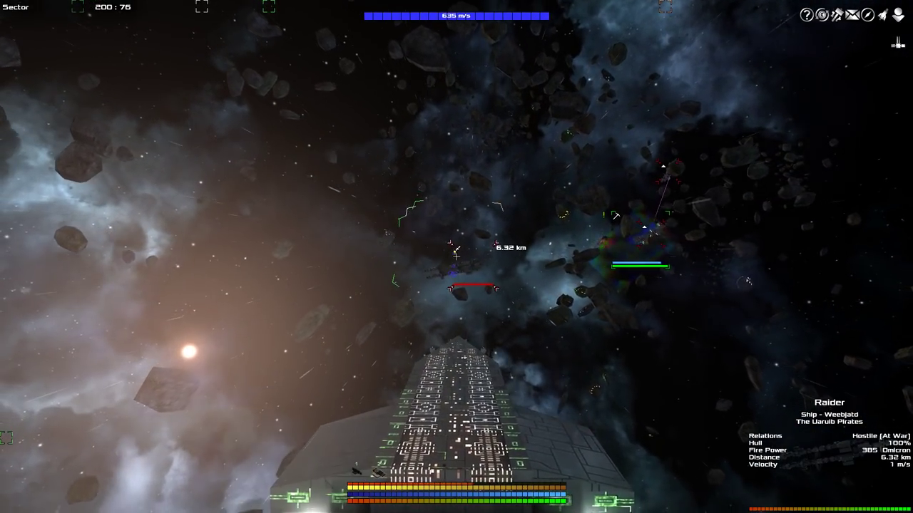
pyautogui.click(456, 256)
pyautogui.press('s')
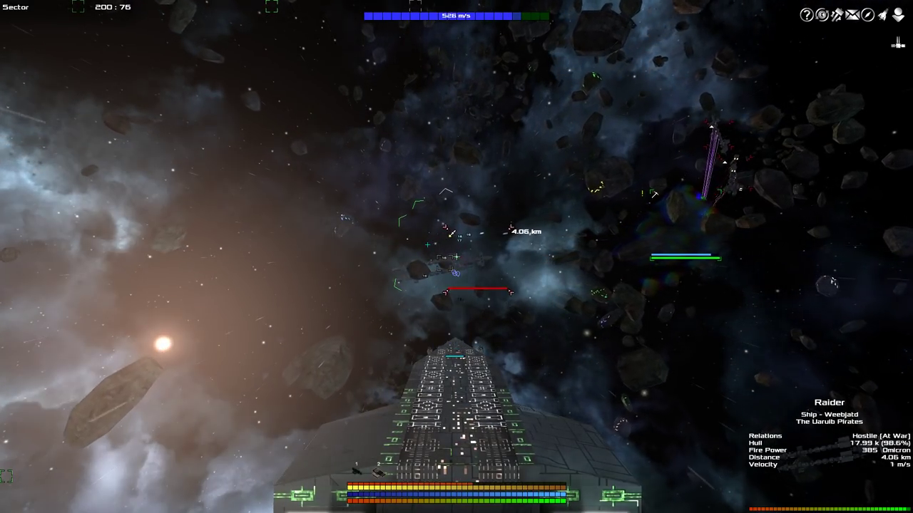
# Assign one of the Venture's installed turrets to weapon group 1 in the ship overview
pyautogui.press('i')
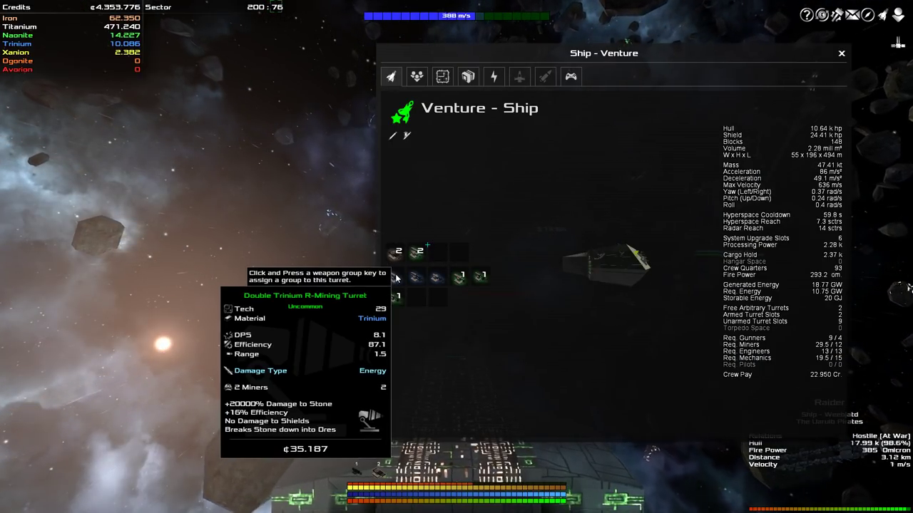
pyautogui.click(437, 277)
pyautogui.press('1')
pyautogui.press('i')
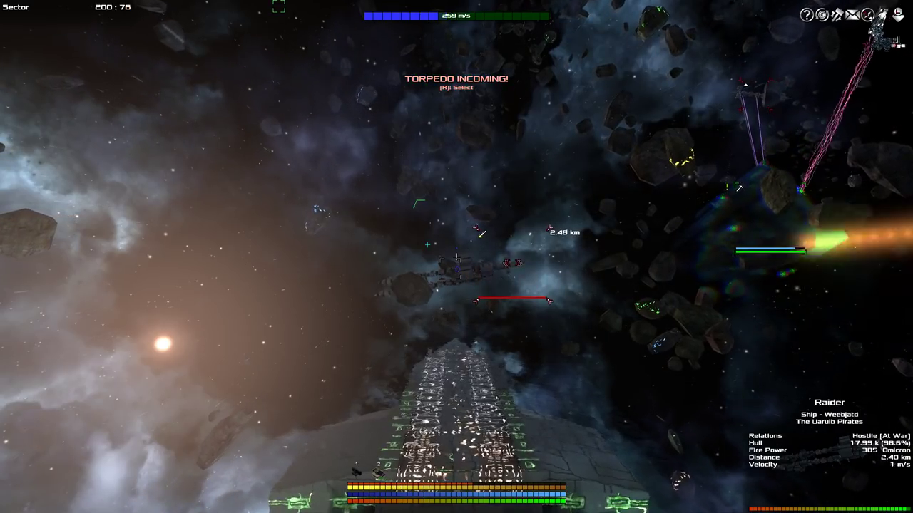
pyautogui.press('i')
pyautogui.press('f')
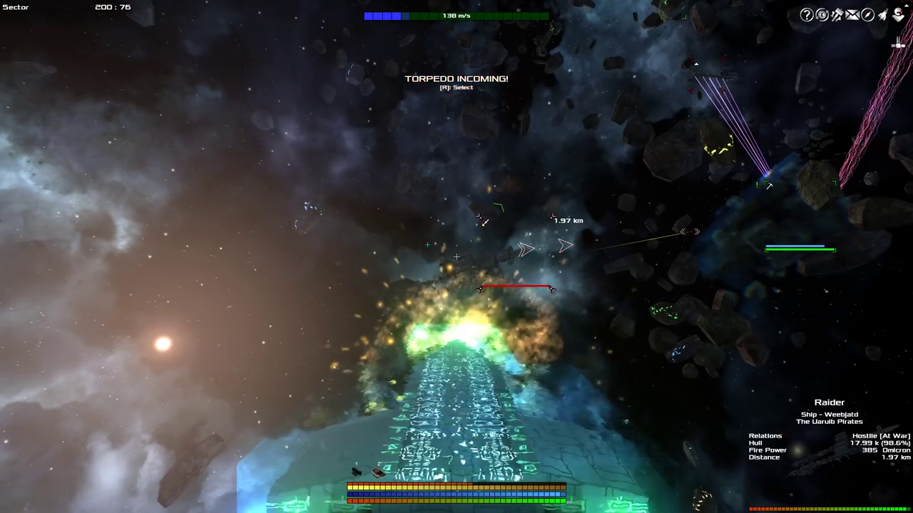
# Fire on the Raider at close range and look over the surrounding sectors on the galaxy map
pyautogui.click(457, 256)
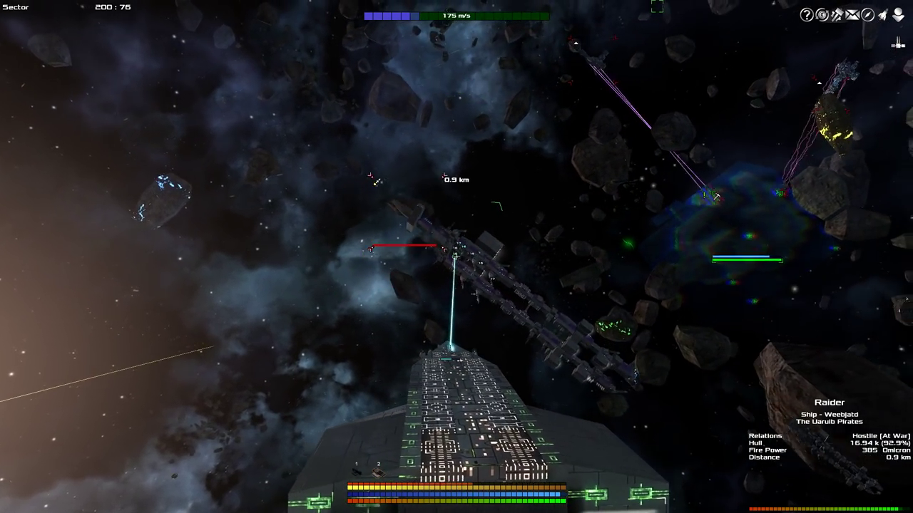
pyautogui.press('m')
pyautogui.scroll(-3, 414, 278)
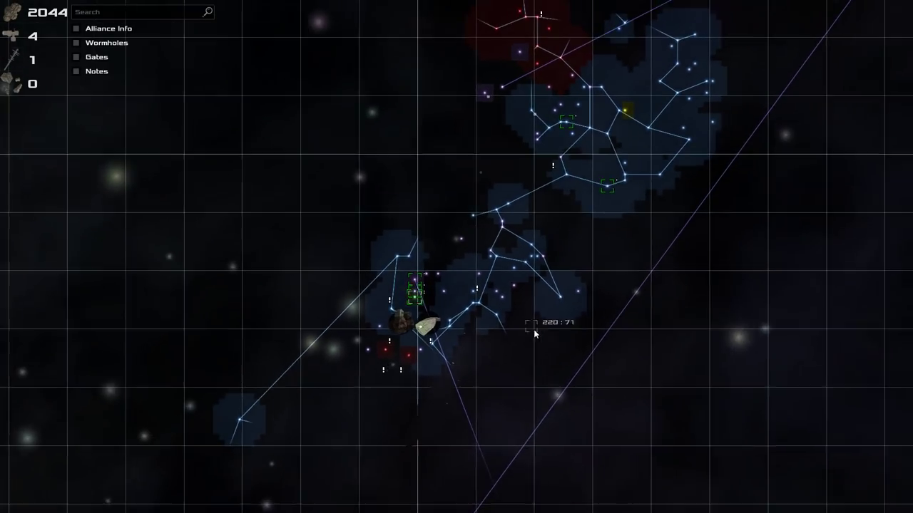
pyautogui.press('m')
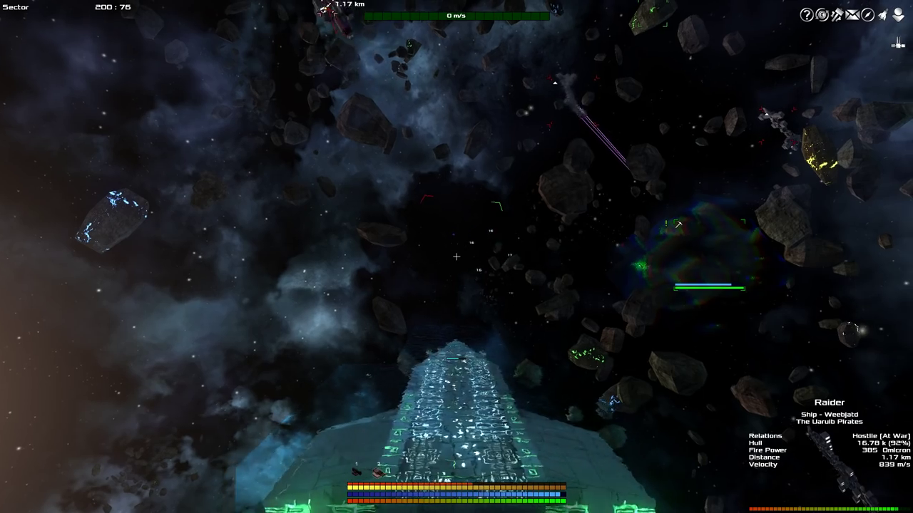
# Target the Tough Bandit and manoeuvre the Venture around it while evading the incoming torpedoes
pyautogui.press('w')
pyautogui.rightClick(456, 257)
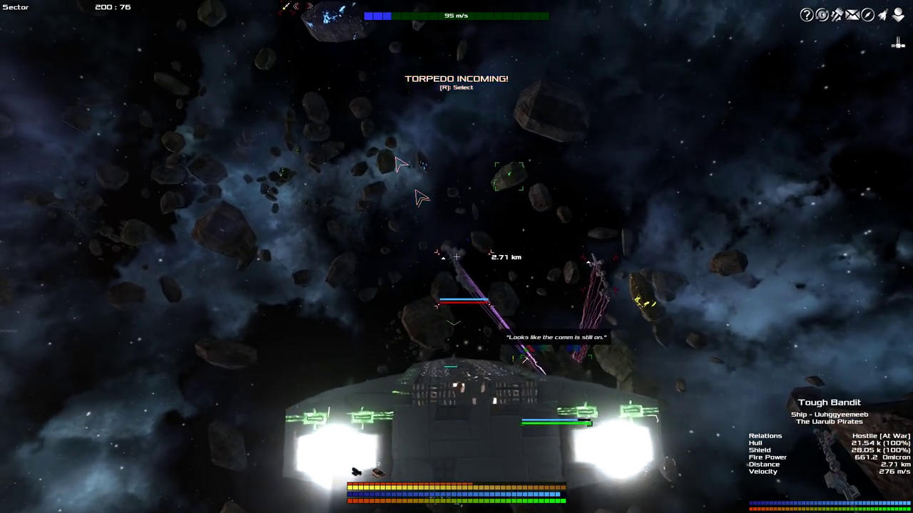
pyautogui.press('w')
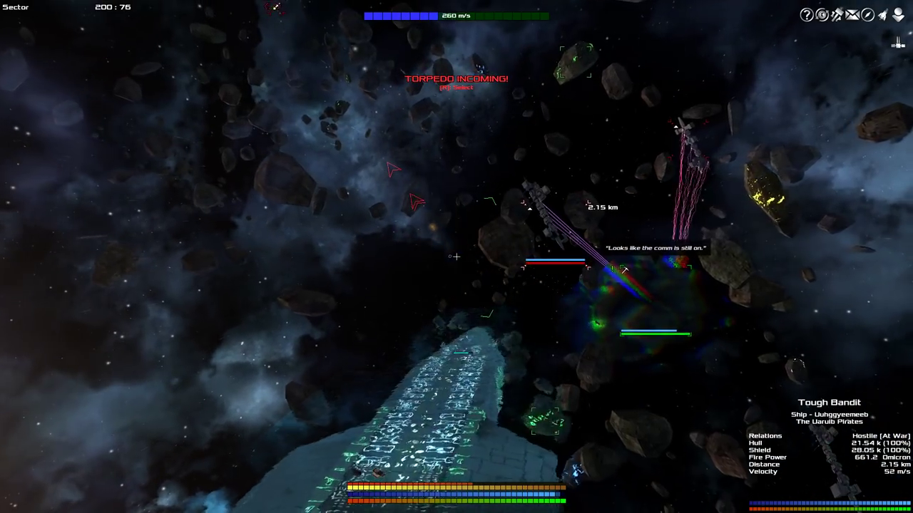
pyautogui.press('s')
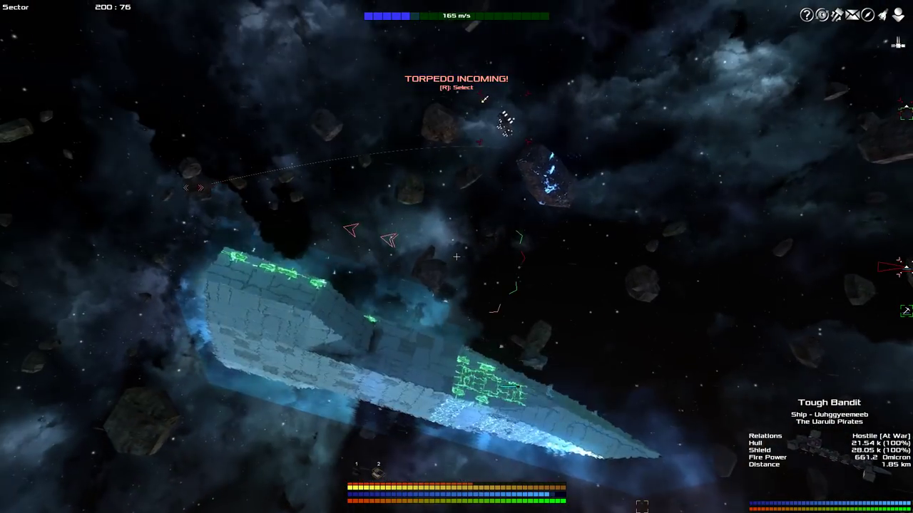
pyautogui.press('w')
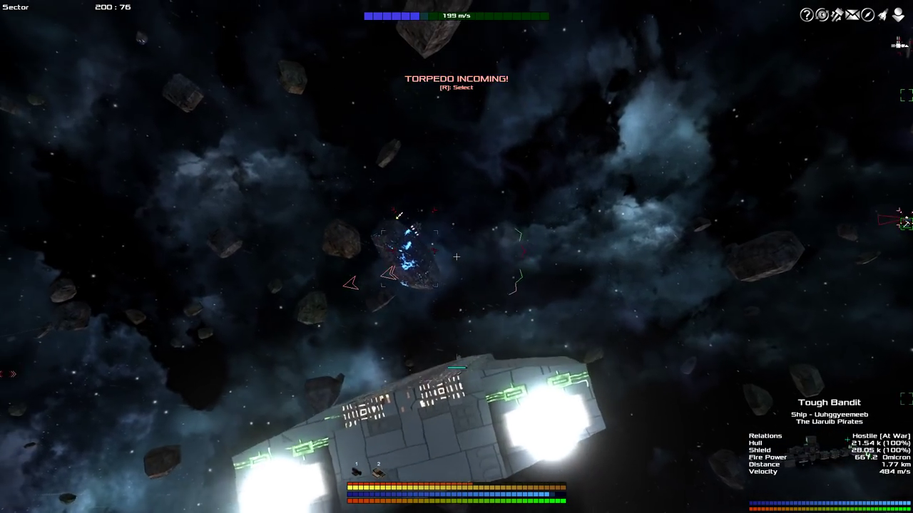
# Target the Raider and fly the Venture toward it, firing the weapons while closing the distance
pyautogui.press('w')
pyautogui.rightClick(456, 257)
pyautogui.click(457, 257)
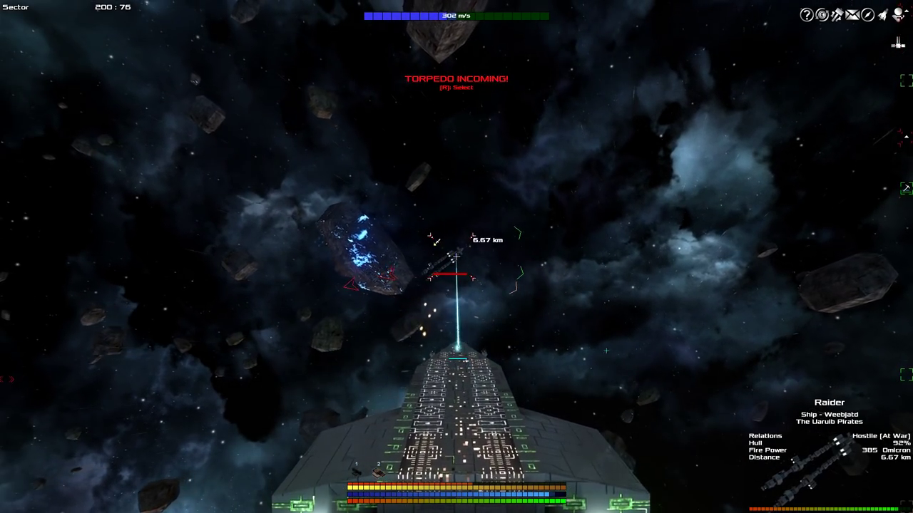
pyautogui.press('w')
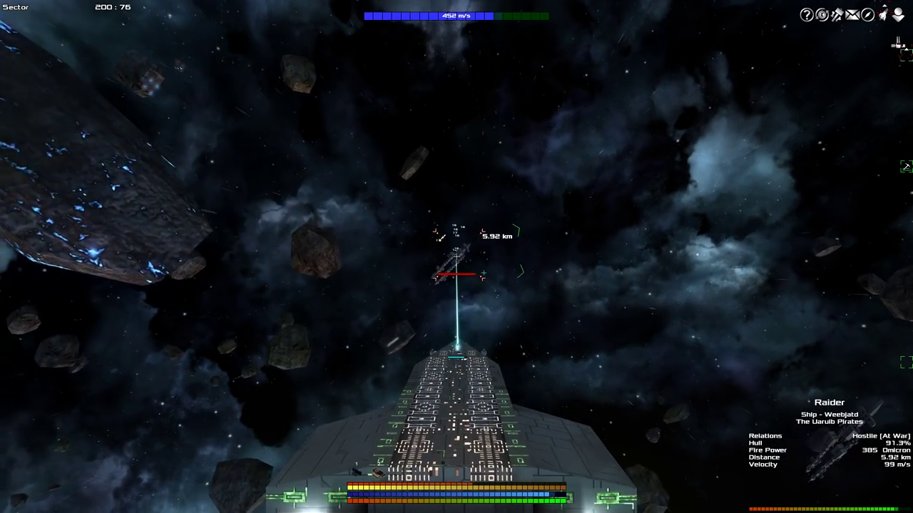
pyautogui.press('w')
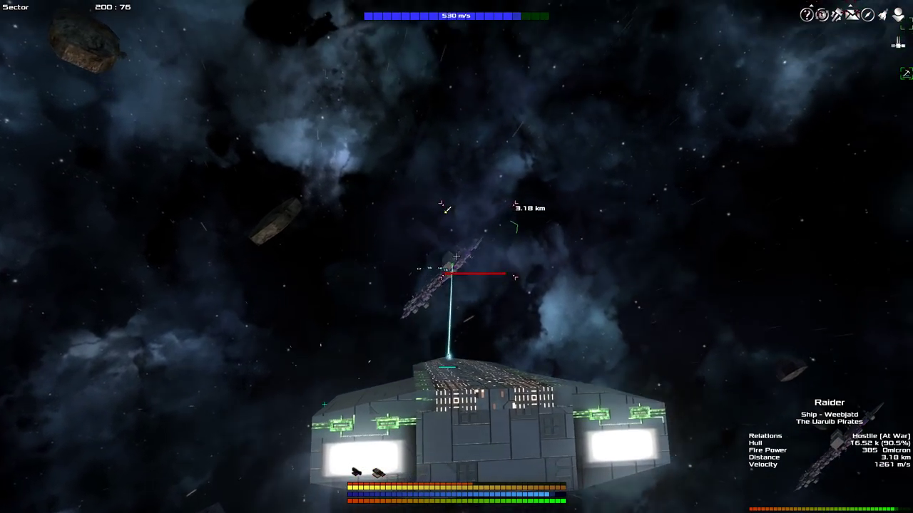
pyautogui.click(456, 257)
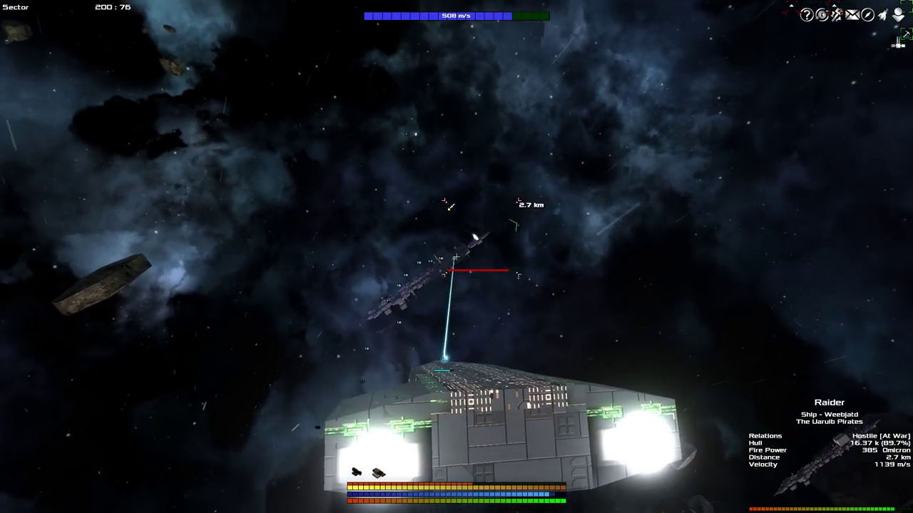
pyautogui.press('w')
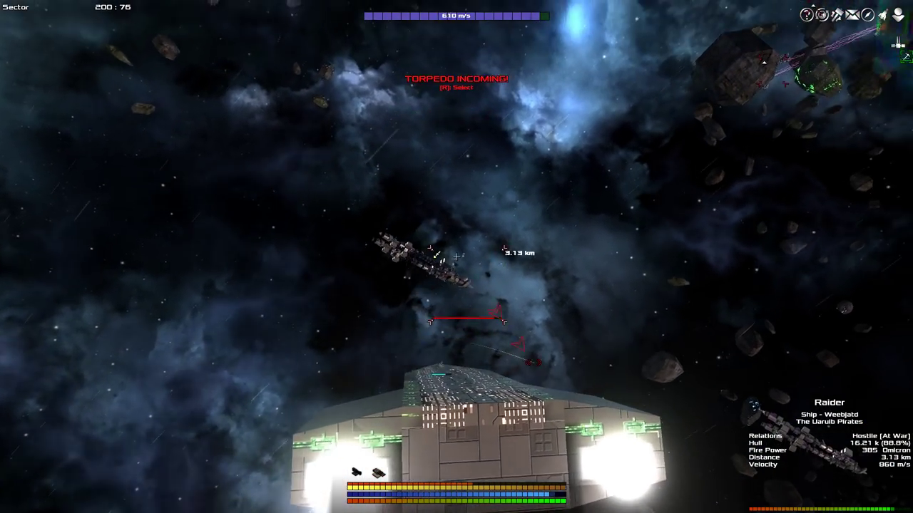
pyautogui.click(456, 257)
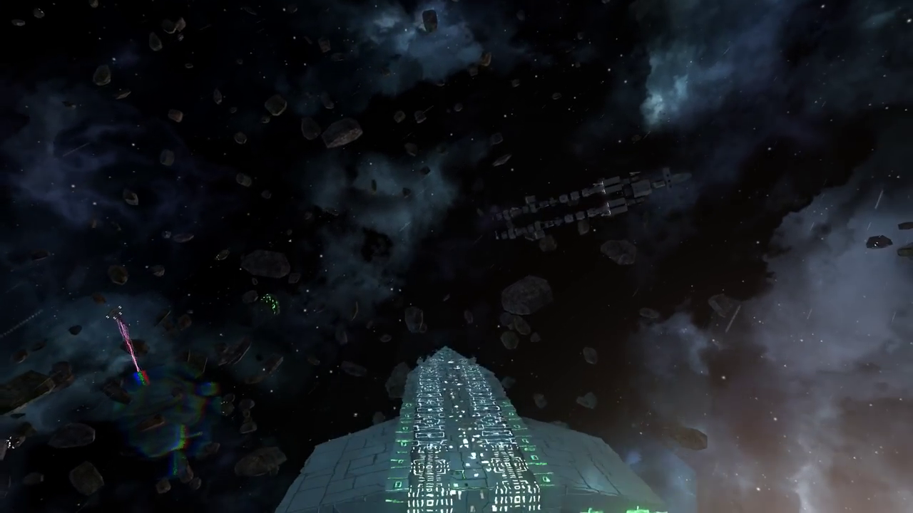
# Slow down to line the Venture up with the Raider, then accelerate after it and resume firing
pyautogui.press('F1')
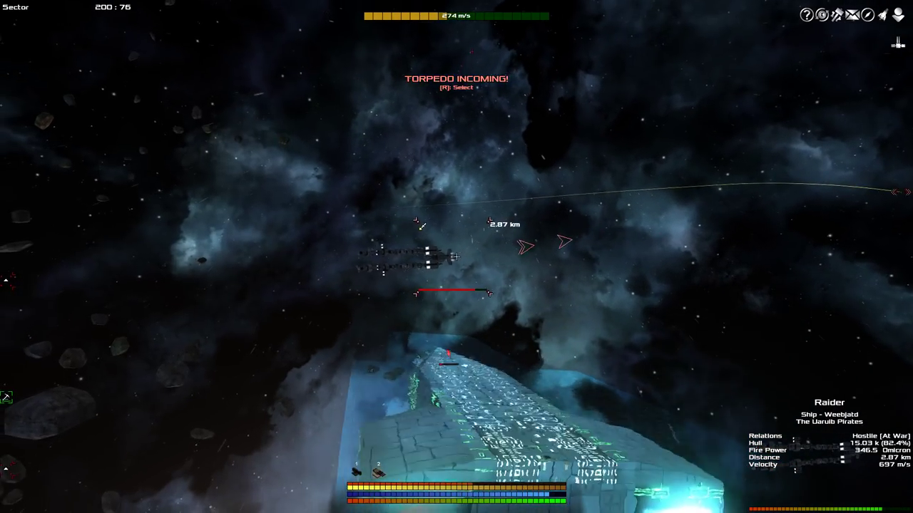
pyautogui.press('s')
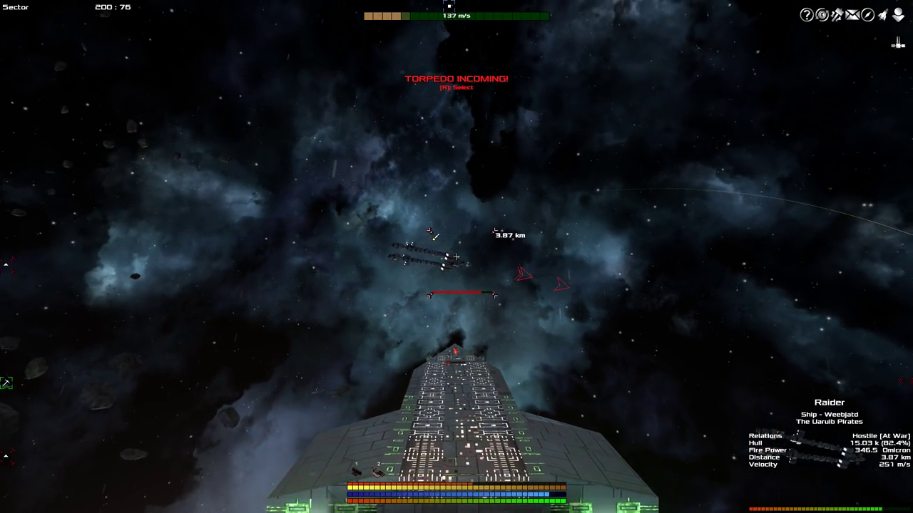
pyautogui.press('w')
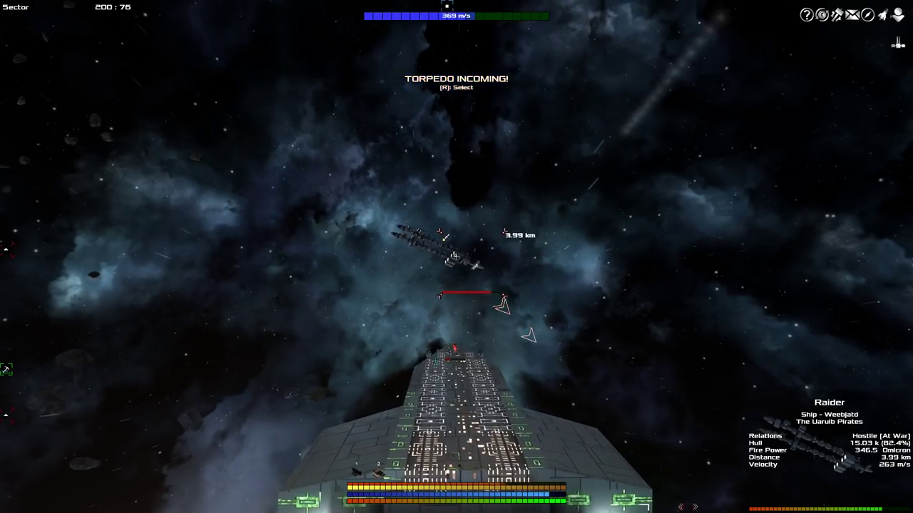
pyautogui.click(456, 256)
pyautogui.press('w')
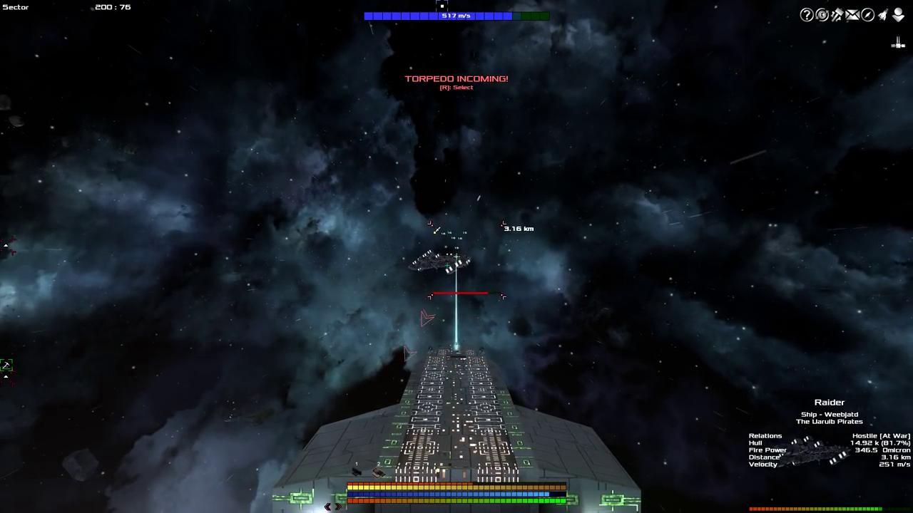
pyautogui.press('w')
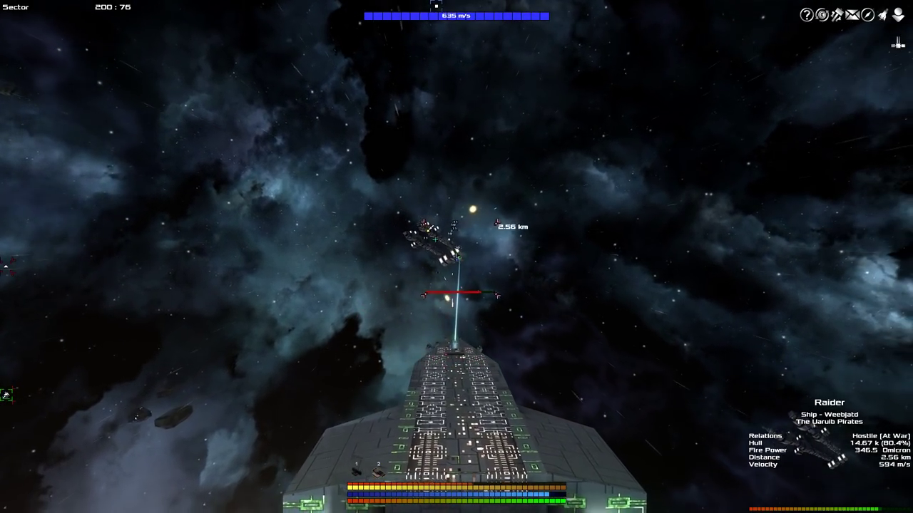
pyautogui.press('w')
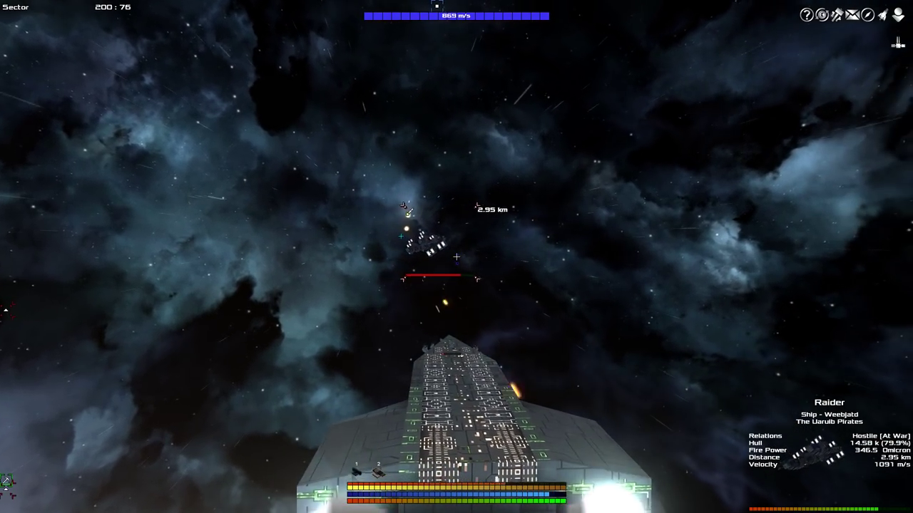
# Chase the Raider through the incoming torpedoes with repeated fire at close range, then brake when alongside it
pyautogui.click(457, 257)
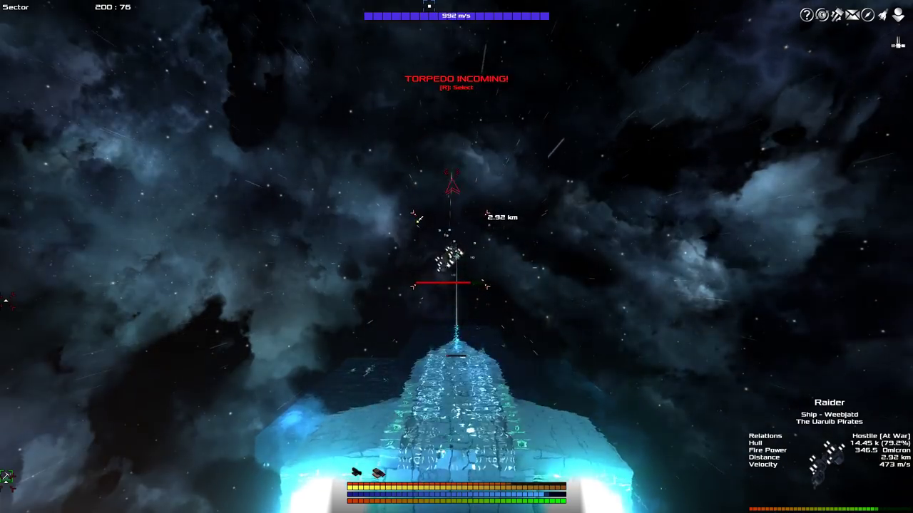
pyautogui.click(456, 257)
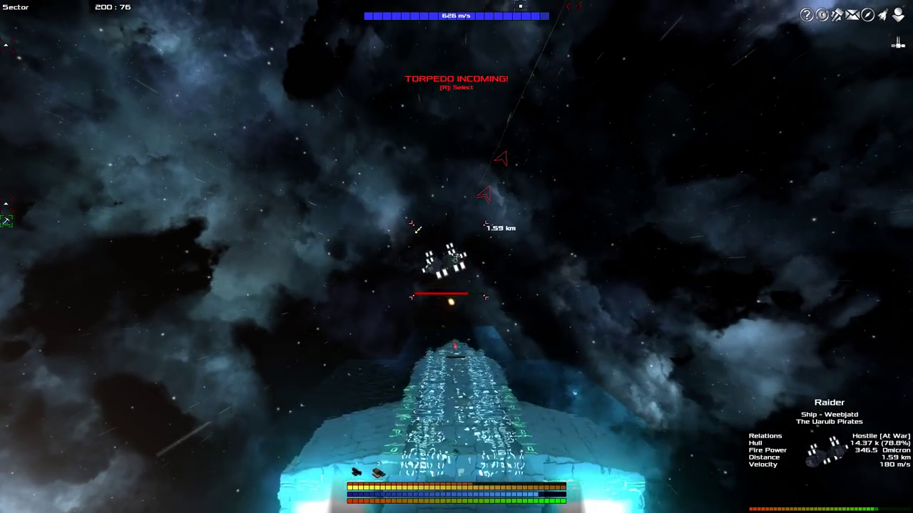
pyautogui.click(457, 256)
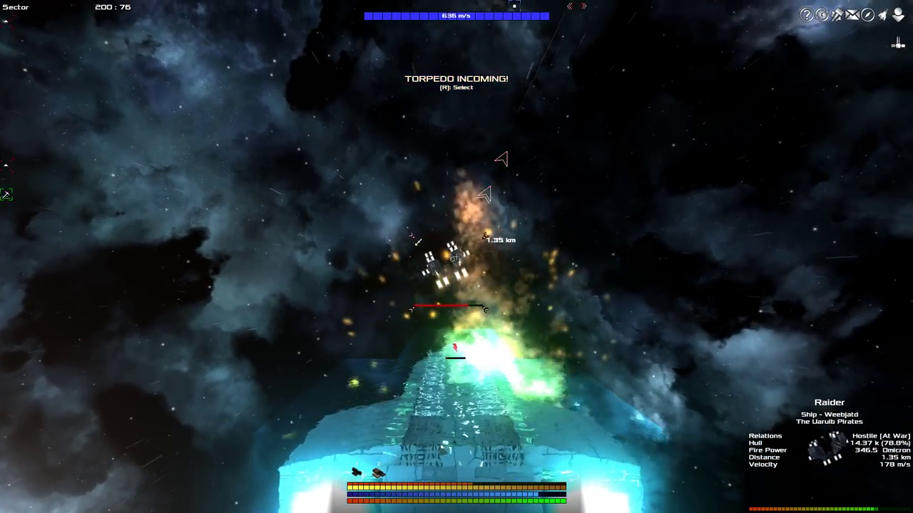
pyautogui.click(456, 256)
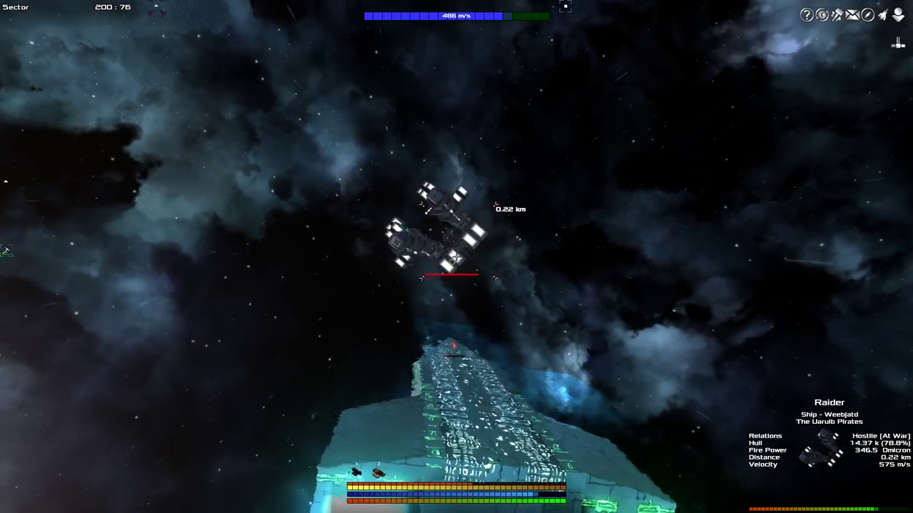
pyautogui.click(456, 257)
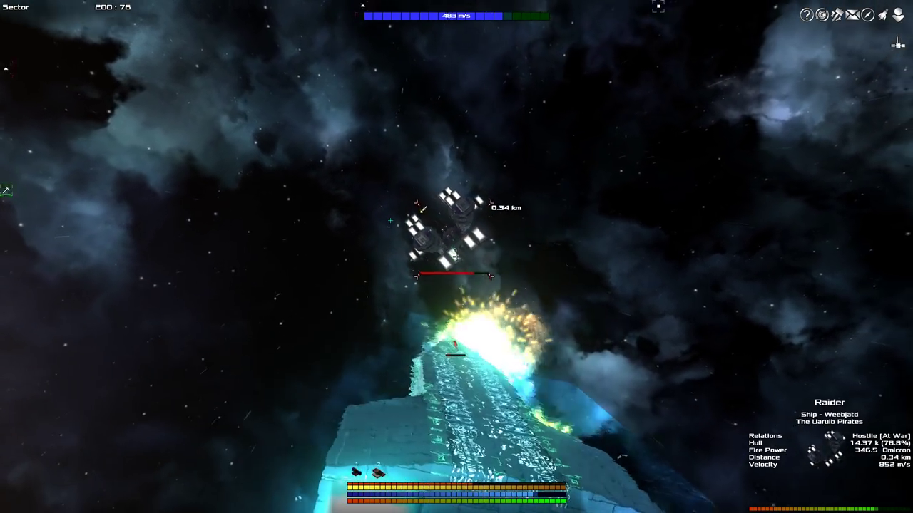
pyautogui.click(457, 257)
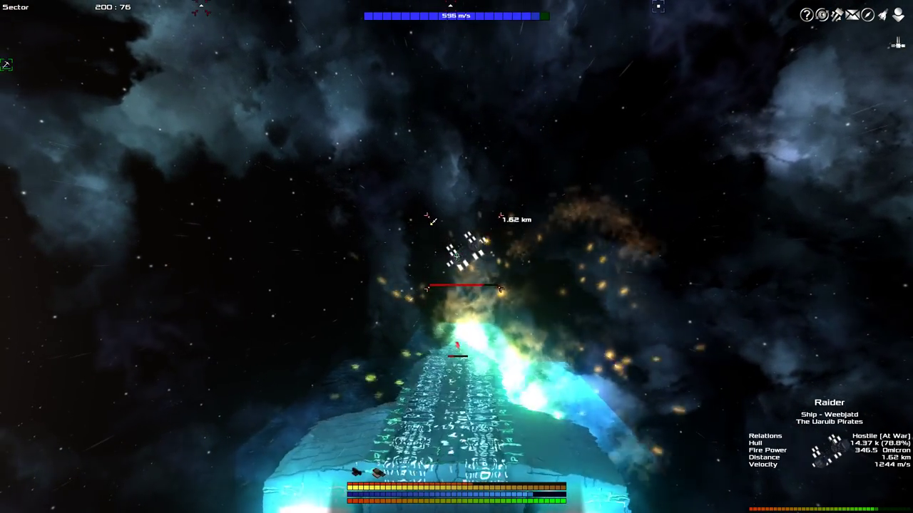
pyautogui.click(457, 257)
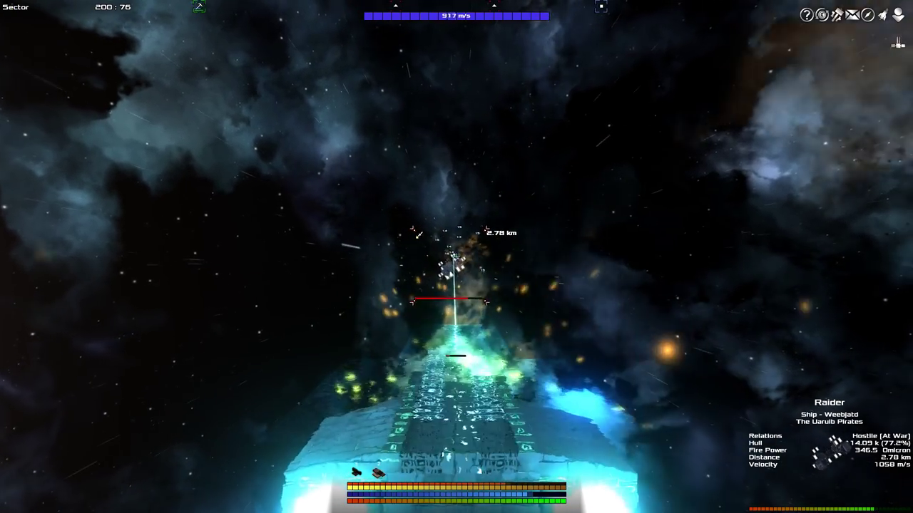
pyautogui.click(456, 256)
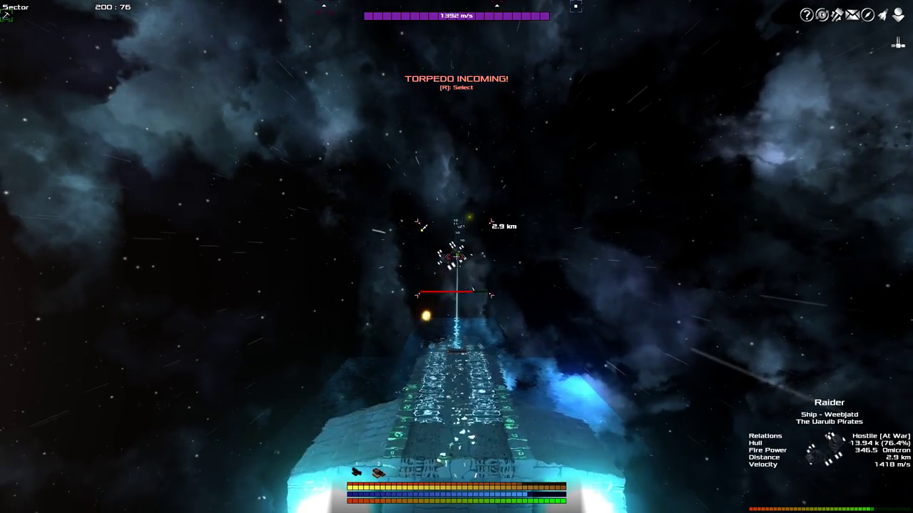
pyautogui.click(457, 257)
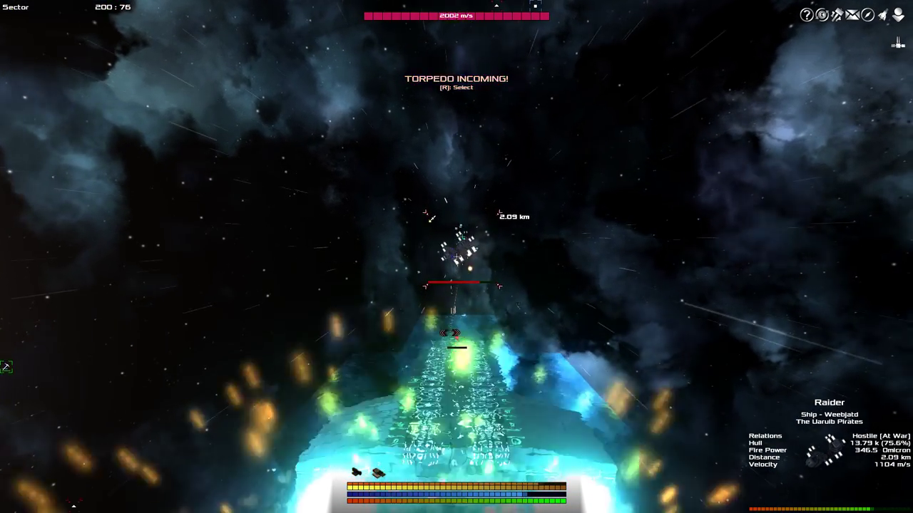
pyautogui.click(456, 257)
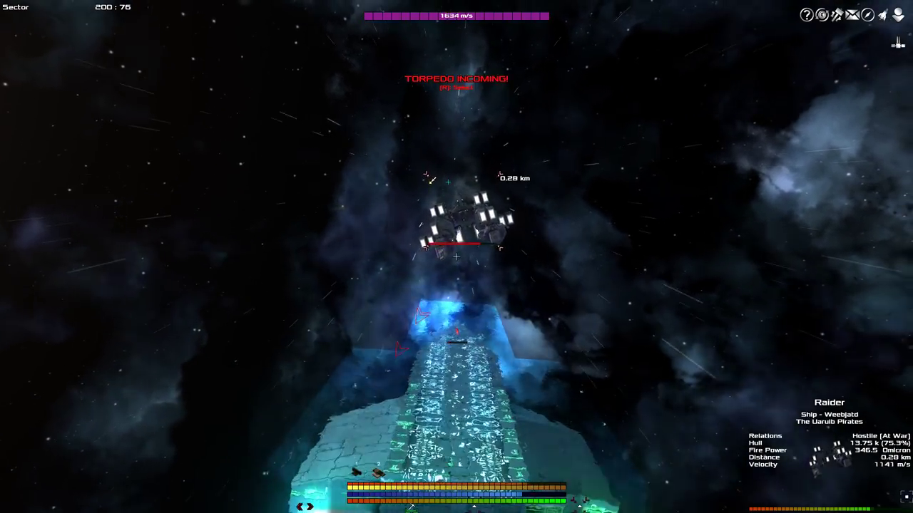
pyautogui.press('s')
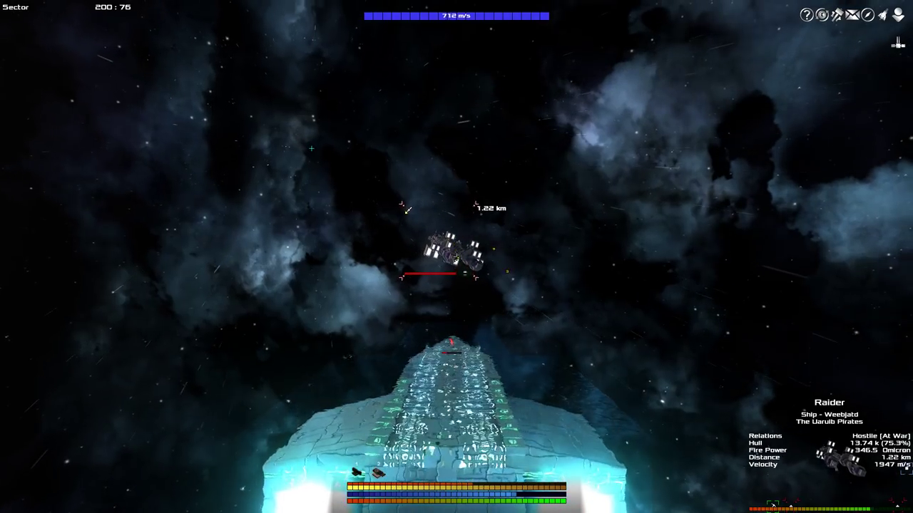
# Enter build mode, inspect the turrets along the Venture's bow and remove the exotic Double Laser Turret
pyautogui.press('b')
pyautogui.moveTo(532, 332); pyautogui.dragTo(492, 344)
pyautogui.scroll(5, 545, 371)
pyautogui.moveTo(544, 373); pyautogui.dragTo(539, 372)
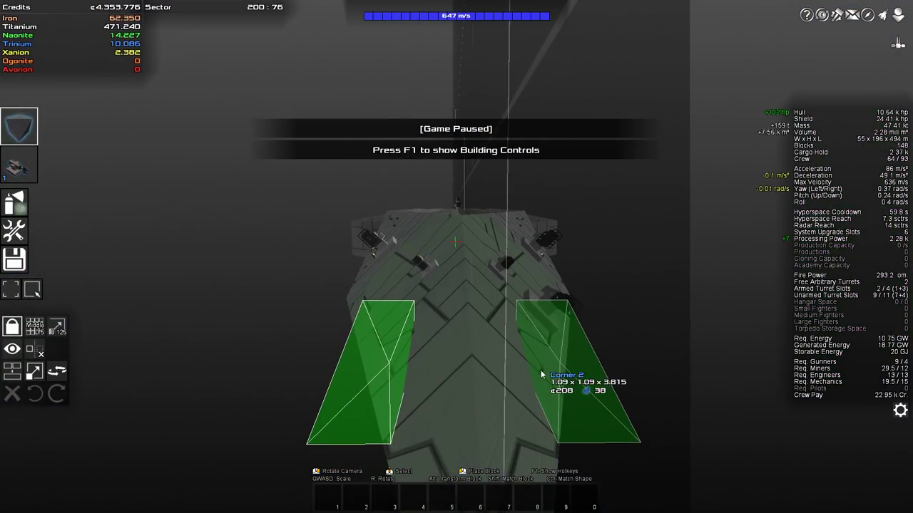
pyautogui.scroll(3, 457, 320)
pyautogui.moveTo(457, 321); pyautogui.dragTo(453, 285)
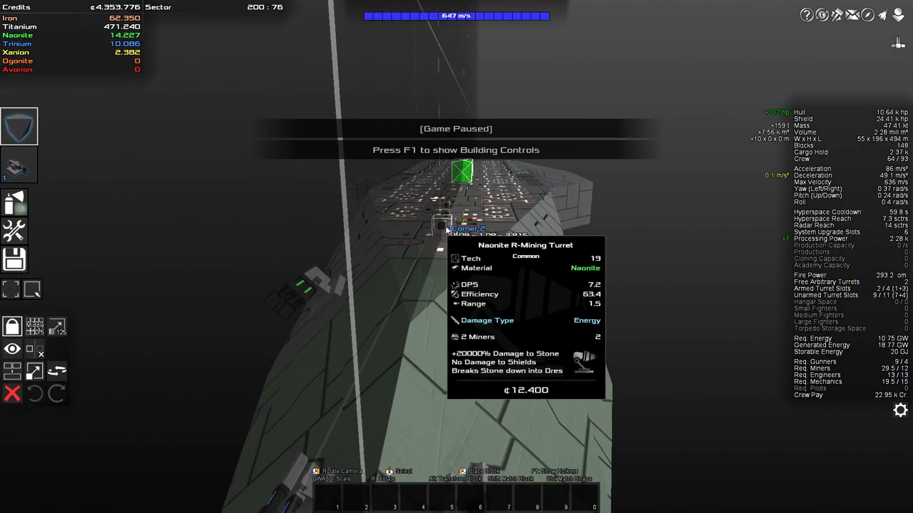
pyautogui.moveTo(447, 228); pyautogui.dragTo(382, 249)
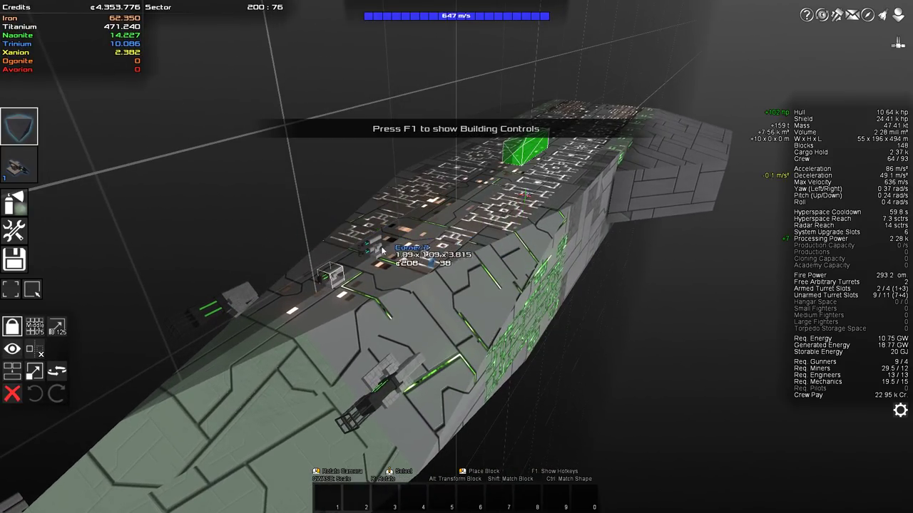
pyautogui.moveTo(380, 249)
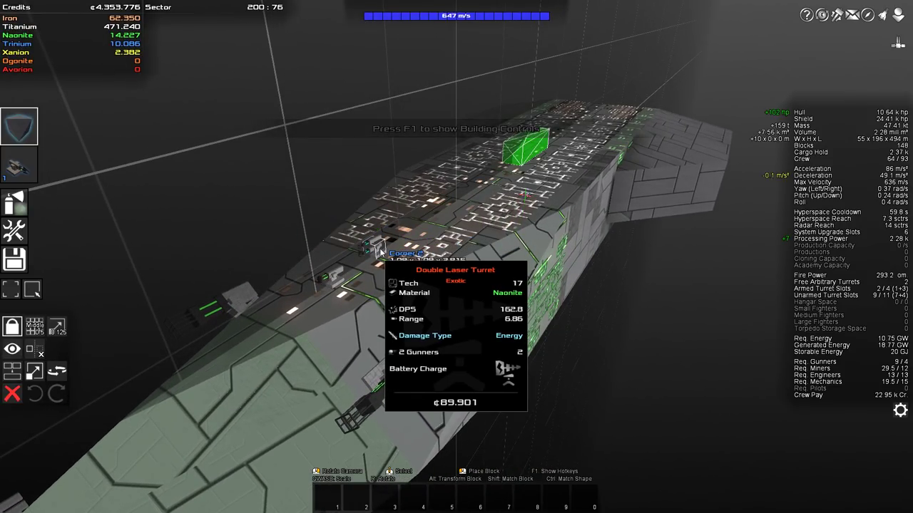
pyautogui.press('Delete')
# Pick the first exotic turret in the turret inventory and try to place it on the Venture's bow hull
pyautogui.press('t')
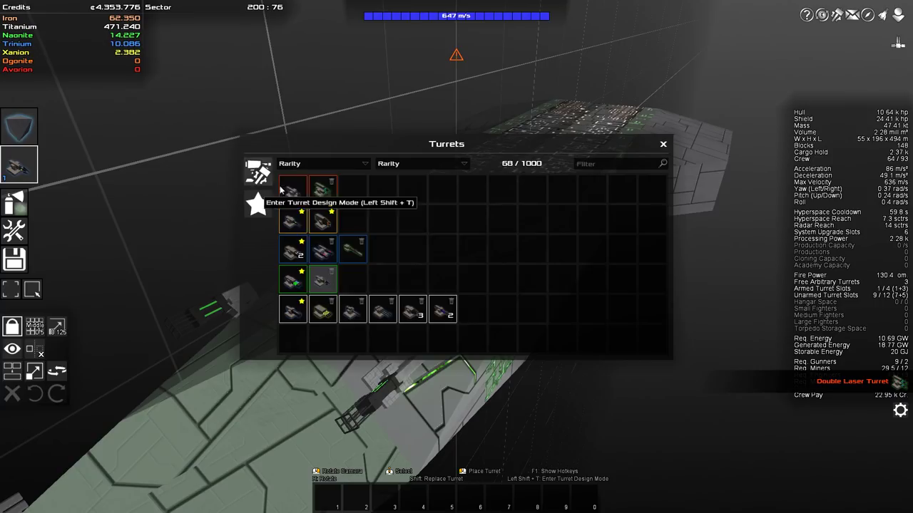
pyautogui.click(296, 191)
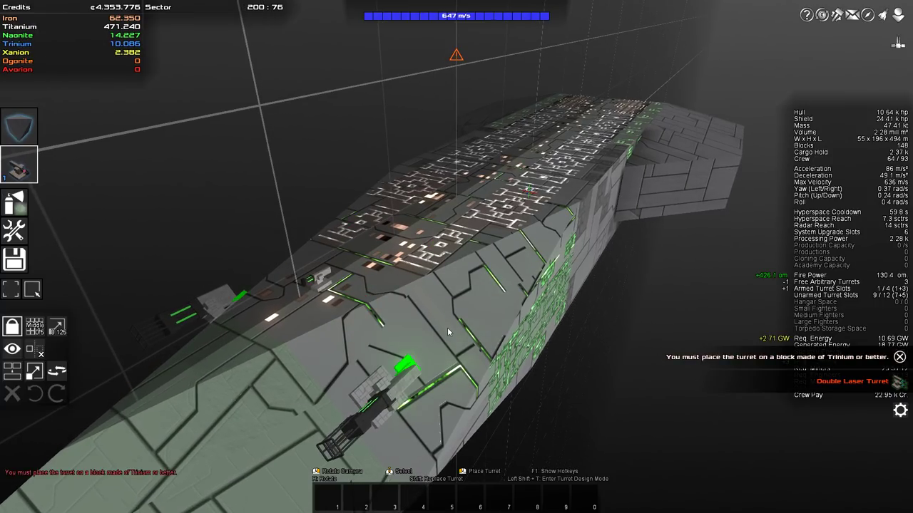
pyautogui.click(41, 327)
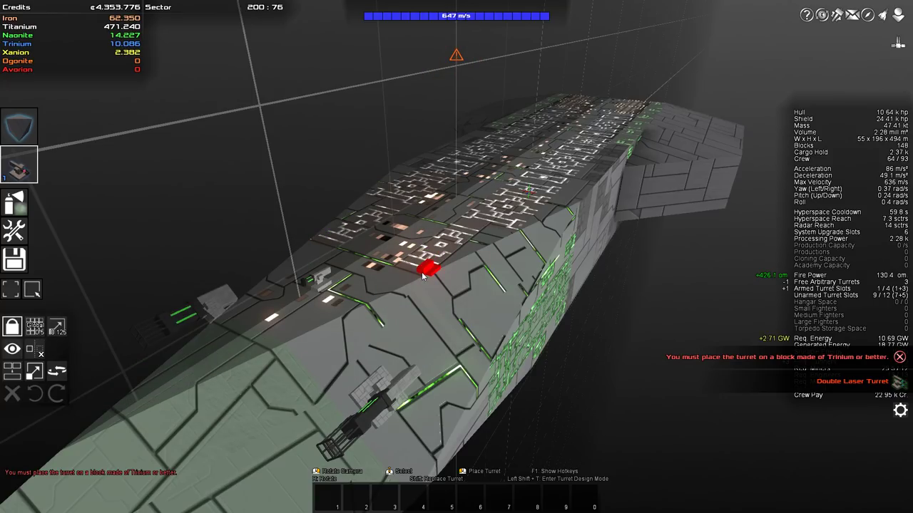
# Replace the existing blocks on the Venture's upper bow with Trinium Generator and Trinium Crew Quarters blocks
pyautogui.press('Tab')
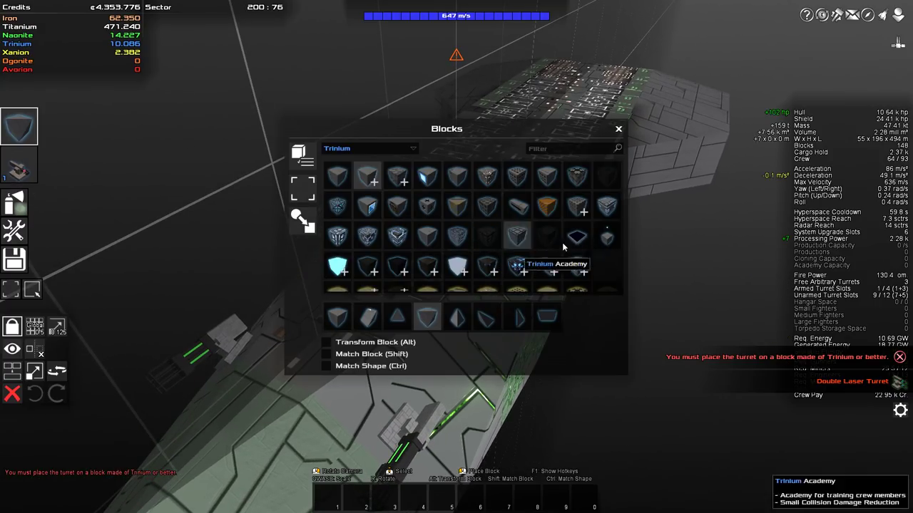
pyautogui.click(377, 242)
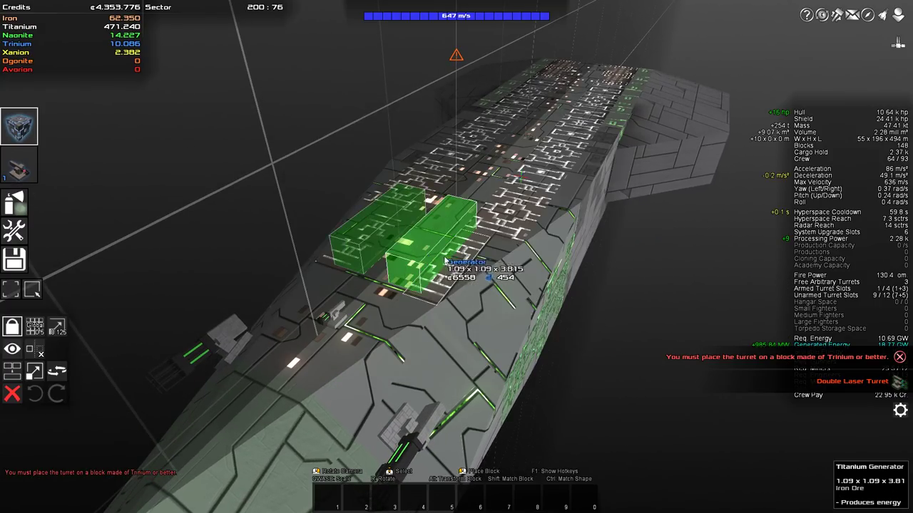
pyautogui.click(457, 314)
pyautogui.press('Tab')
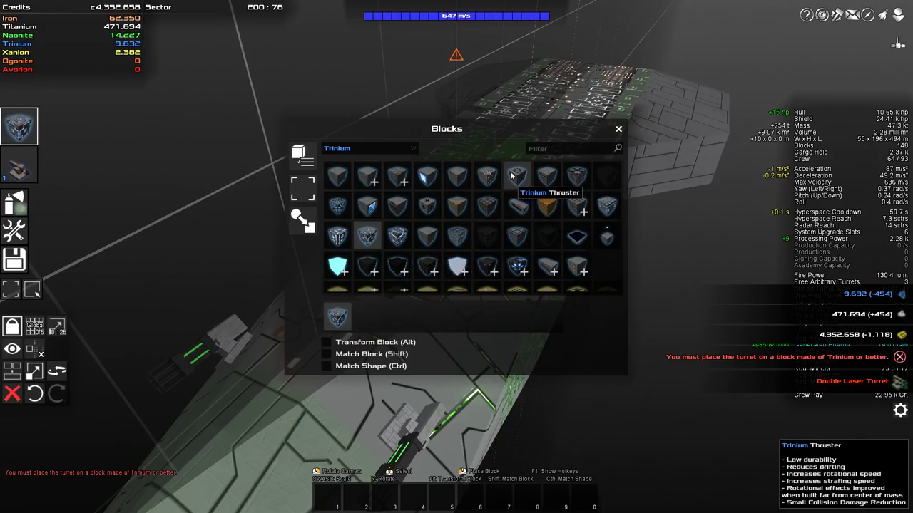
pyautogui.click(484, 177)
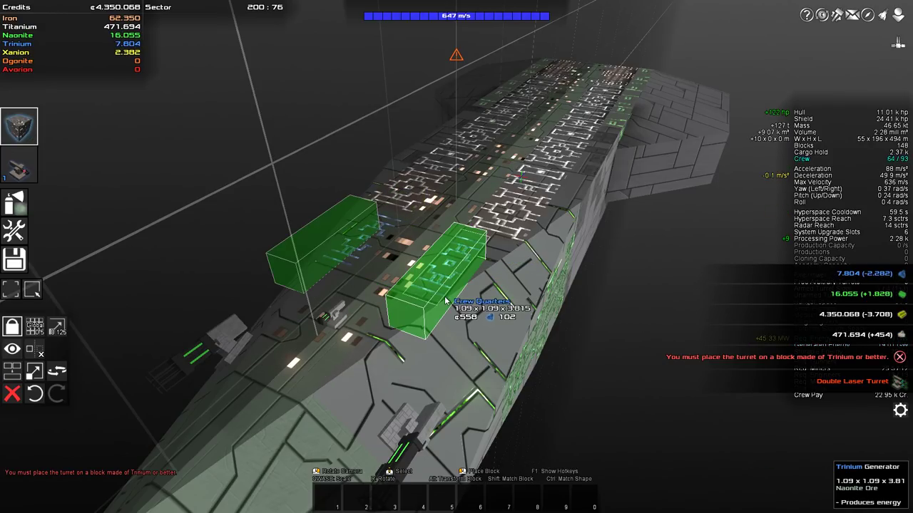
pyautogui.click(445, 299)
# Mount the exotic Plasma Turret between the Trinium blocks on the upper bow and remove the R-Mining Turret ahead of it
pyautogui.press('Tab')
pyautogui.click(19, 164)
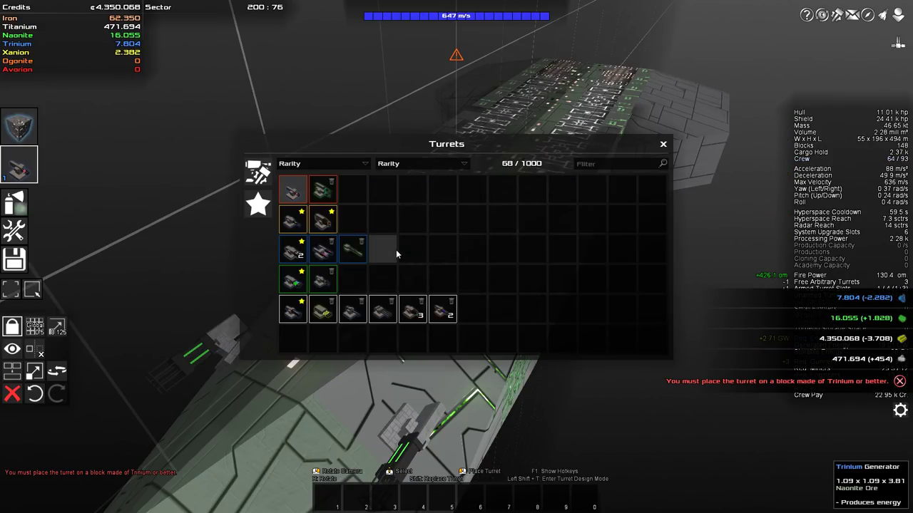
pyautogui.click(287, 191)
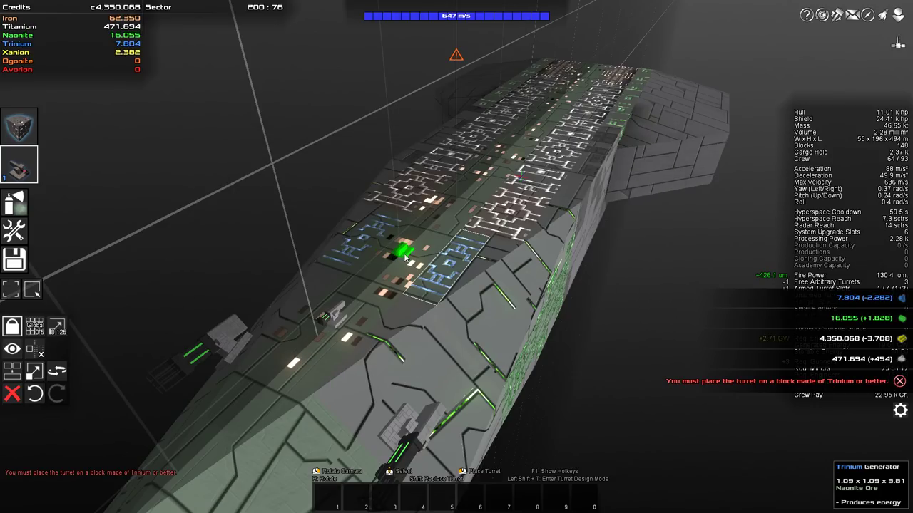
pyautogui.click(412, 249)
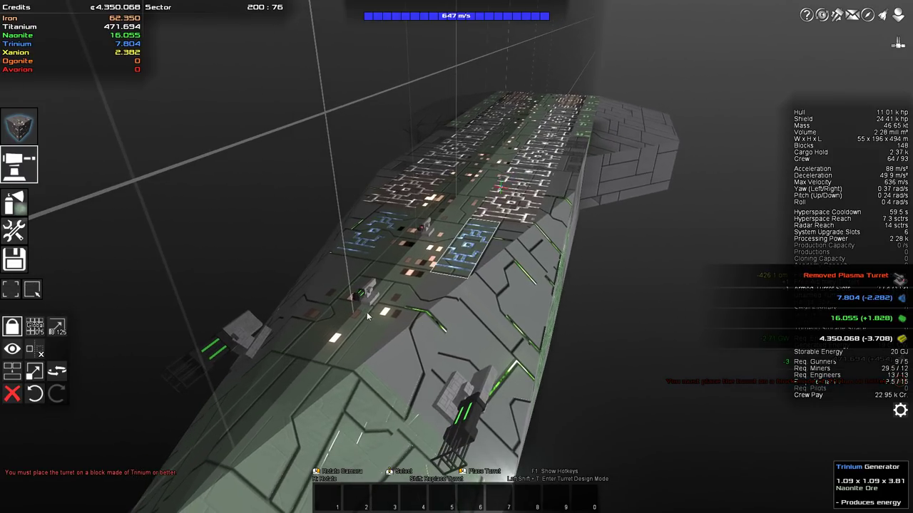
pyautogui.middleClick(363, 292)
pyautogui.press('Delete')
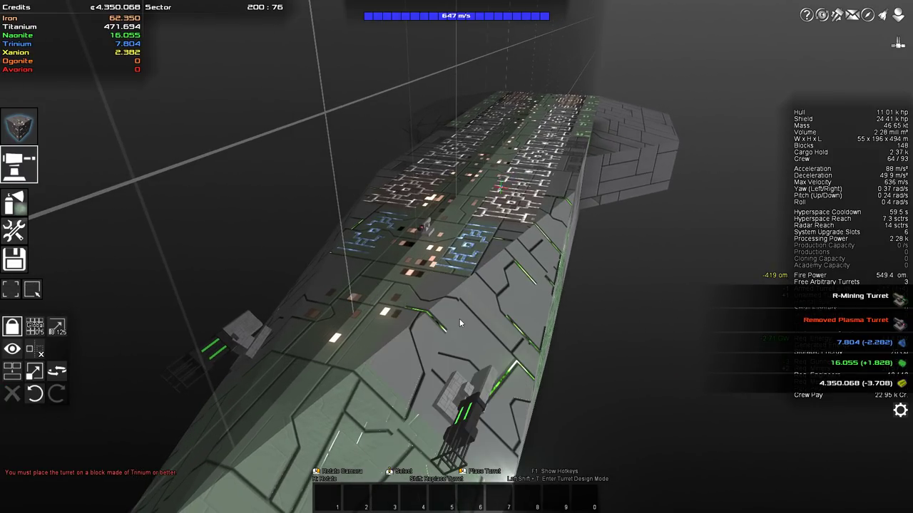
# Pick the Naonite R-Mining Turret in the turret inventory and mount it on a suitable block of the Venture's hull
pyautogui.moveTo(459, 319)
pyautogui.mouseDown()
pyautogui.moveTo(464, 293)
pyautogui.moveTo(459, 319)
pyautogui.mouseUp()
pyautogui.scroll(-3, 459, 319)
pyautogui.press('Tab')
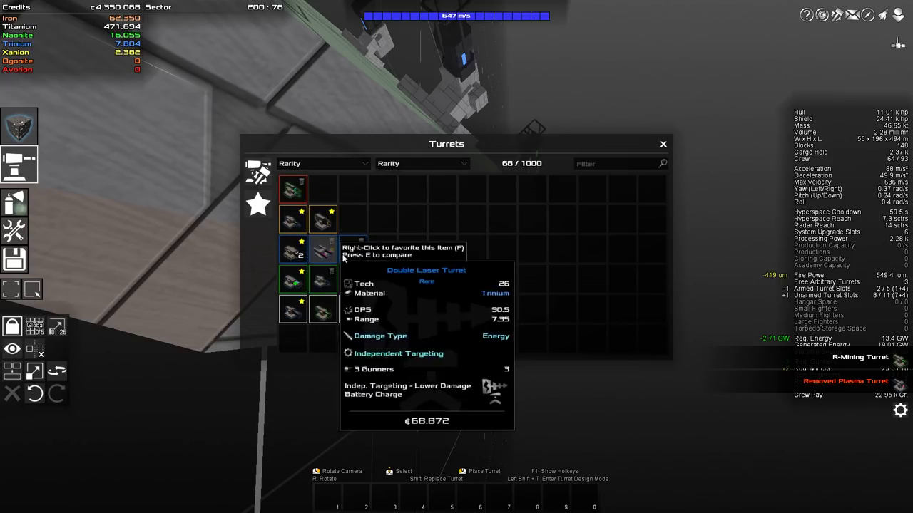
pyautogui.click(294, 322)
pyautogui.scroll(-1, 319, 281)
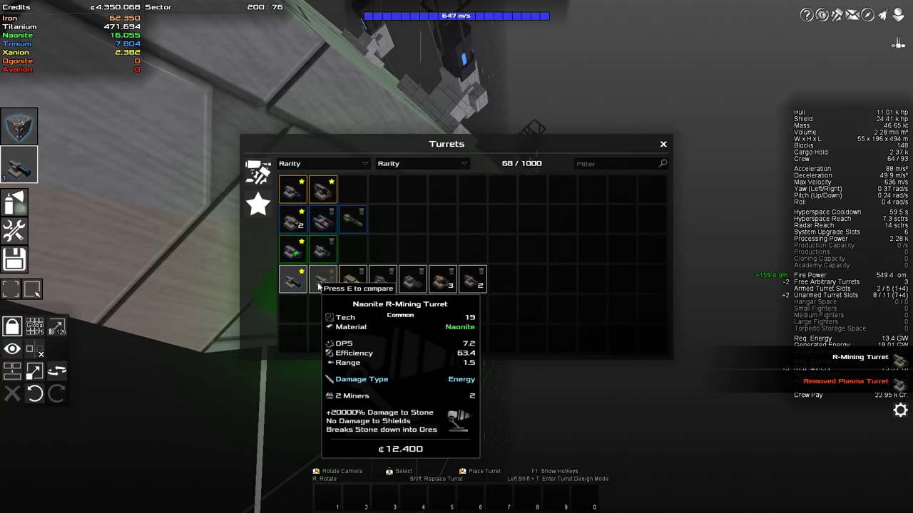
pyautogui.click(326, 283)
pyautogui.scroll(-3, 306, 276)
pyautogui.press('Escape')
pyautogui.scroll(-2, 288, 261)
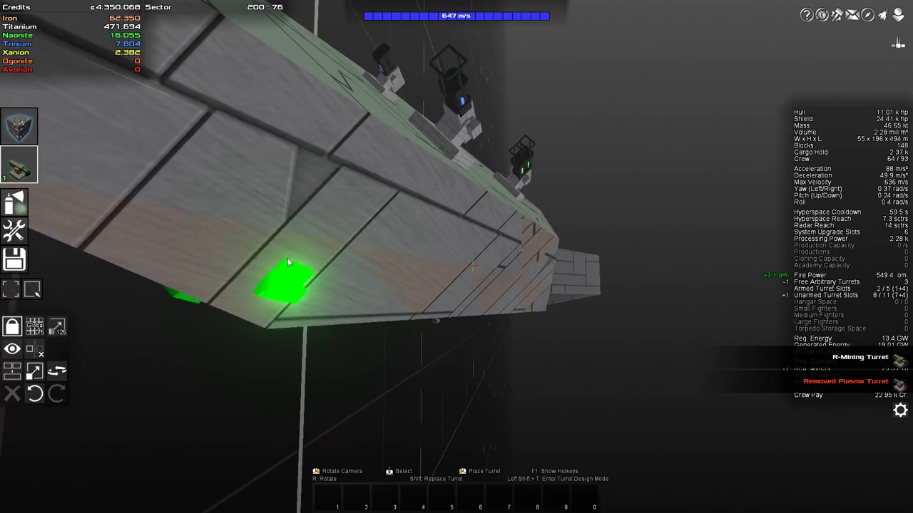
pyautogui.click(310, 278)
pyautogui.scroll(-3, 349, 271)
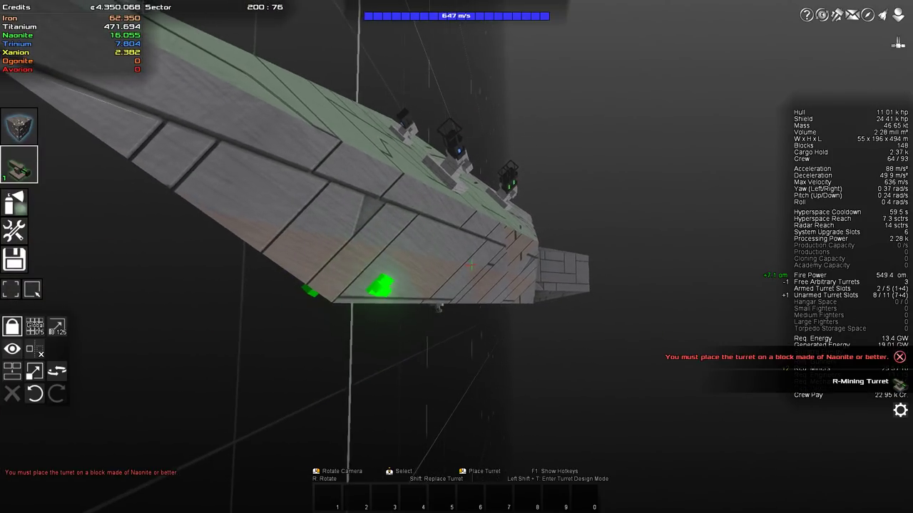
pyautogui.moveTo(382, 285); pyautogui.dragTo(306, 265)
pyautogui.click(233, 224)
# Pick the exceptional Double Tesla Turret and mount it on the centre line of the Venture's upper bow
pyautogui.moveTo(245, 273); pyautogui.dragTo(528, 353)
pyautogui.scroll(3, 443, 270)
pyautogui.press('Tab')
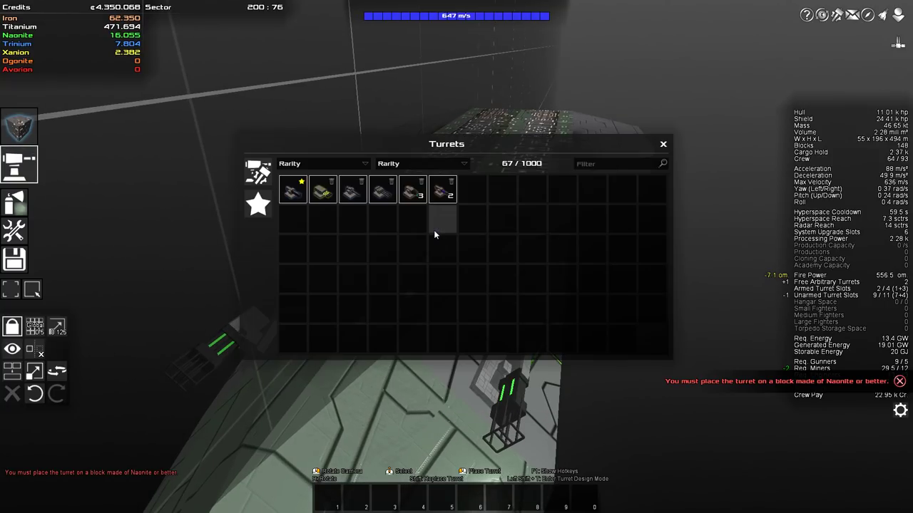
pyautogui.scroll(4, 348, 264)
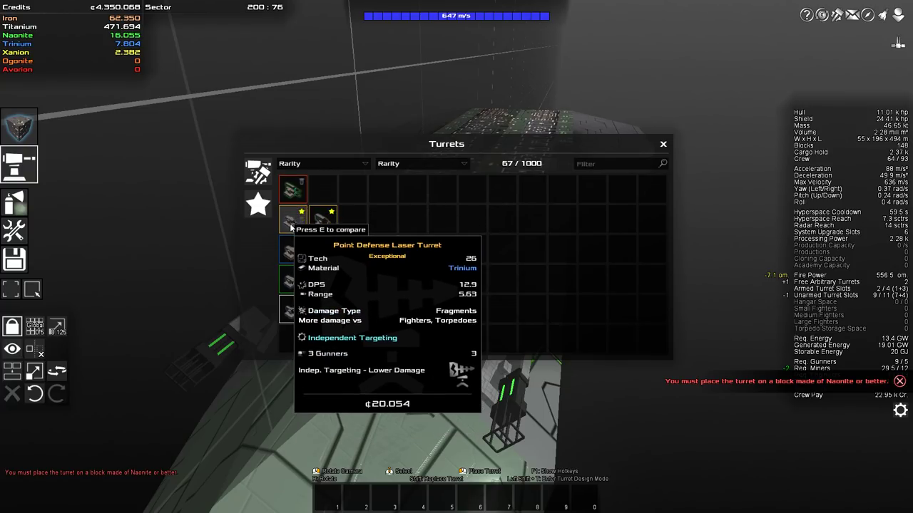
pyautogui.click(322, 211)
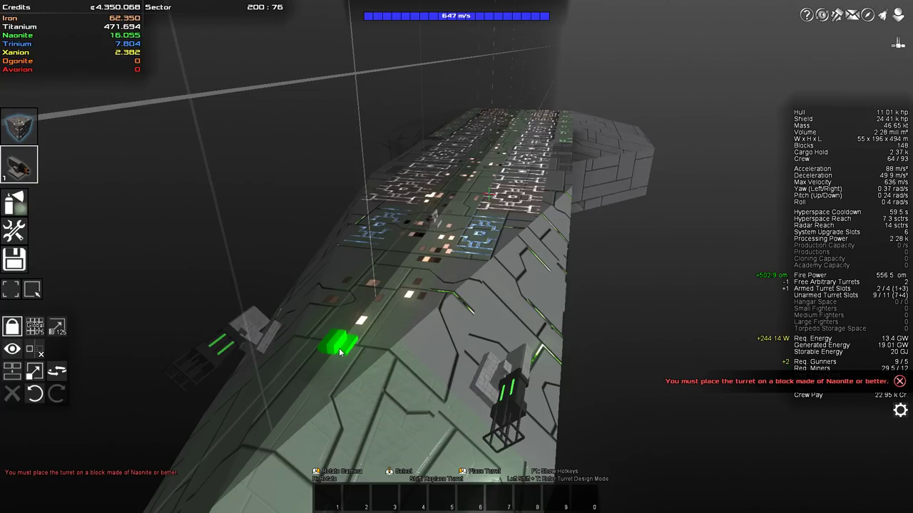
pyautogui.press('Tab')
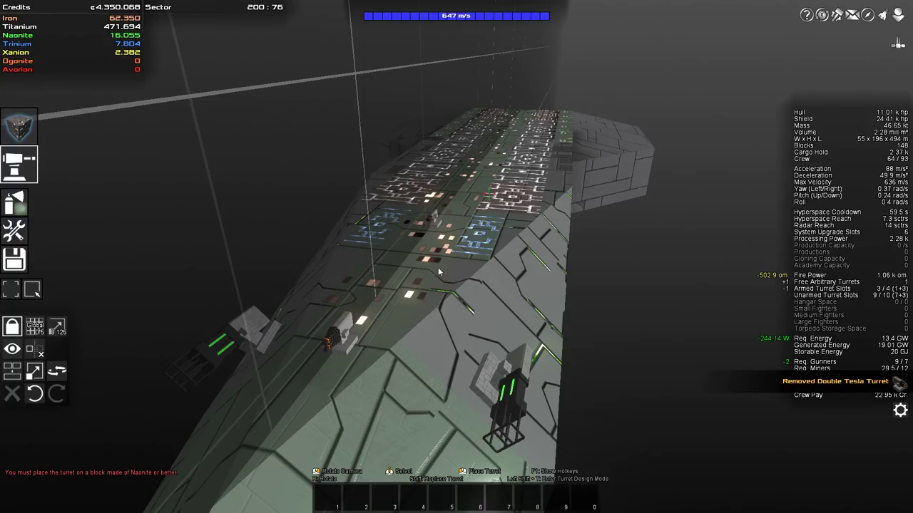
# Remove the Triple Chaingun Turret from the underside of the Venture's hull
pyautogui.moveTo(447, 346); pyautogui.dragTo(370, 250)
pyautogui.moveTo(374, 310); pyautogui.dragTo(422, 410)
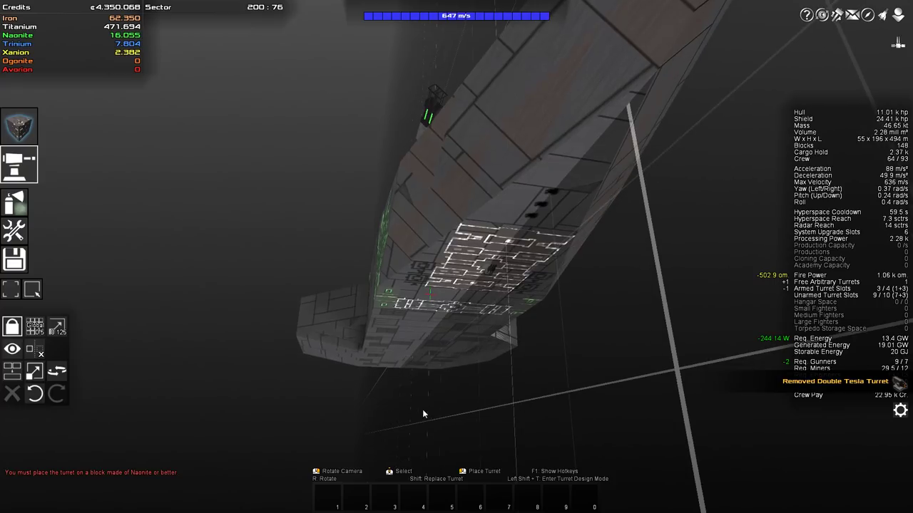
pyautogui.middleClick(494, 269)
pyautogui.press('Delete')
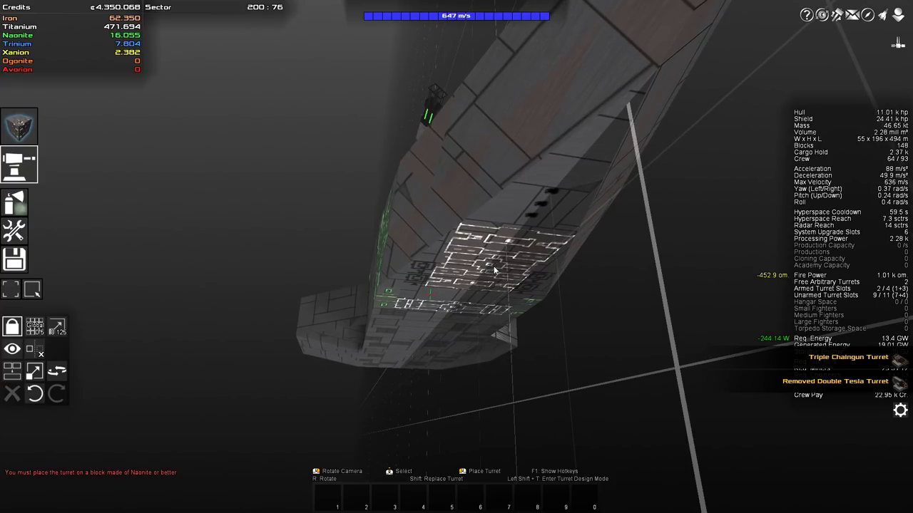
# Pick the rare Double Cannon Turret and try to place it on the underside block freed from the chaingun
pyautogui.press('Tab')
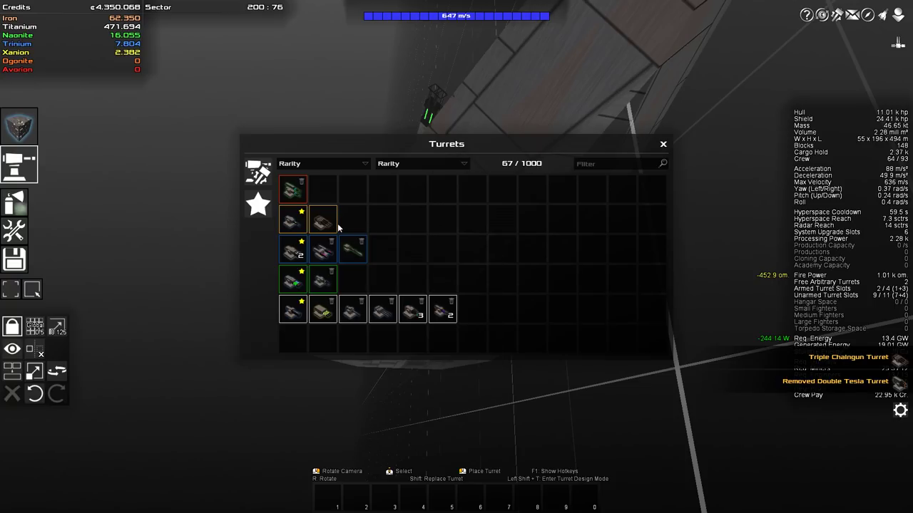
pyautogui.moveTo(326, 227)
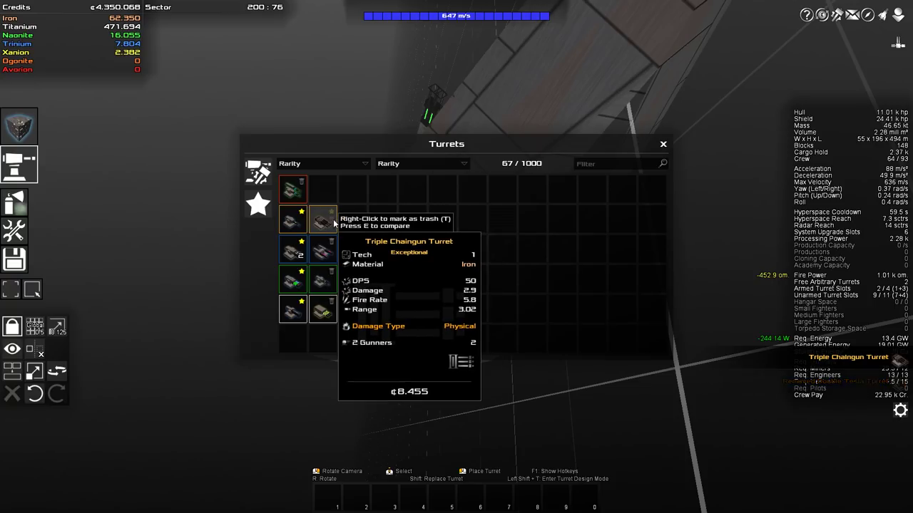
pyautogui.click(350, 250)
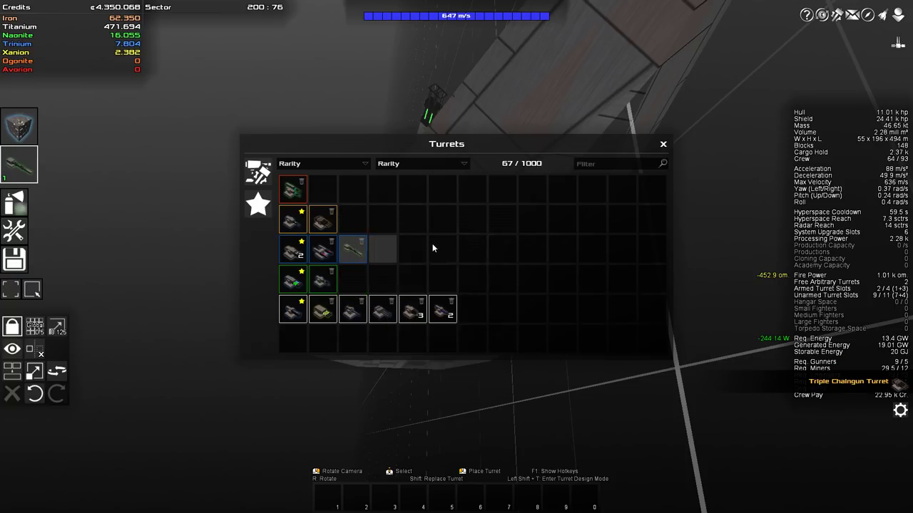
pyautogui.click(513, 246)
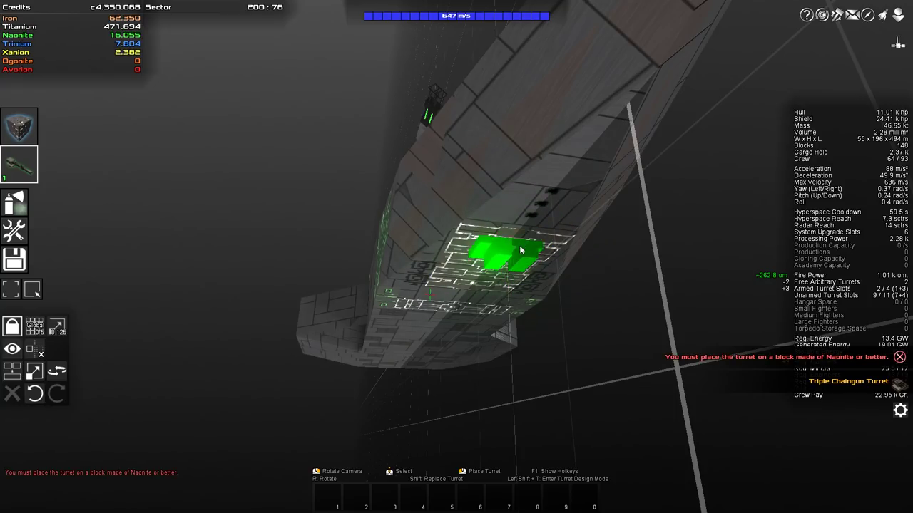
# Transform the large block on the Venture's underside into a Trinium Generator
pyautogui.moveTo(534, 230); pyautogui.dragTo(499, 237)
pyautogui.press('b')
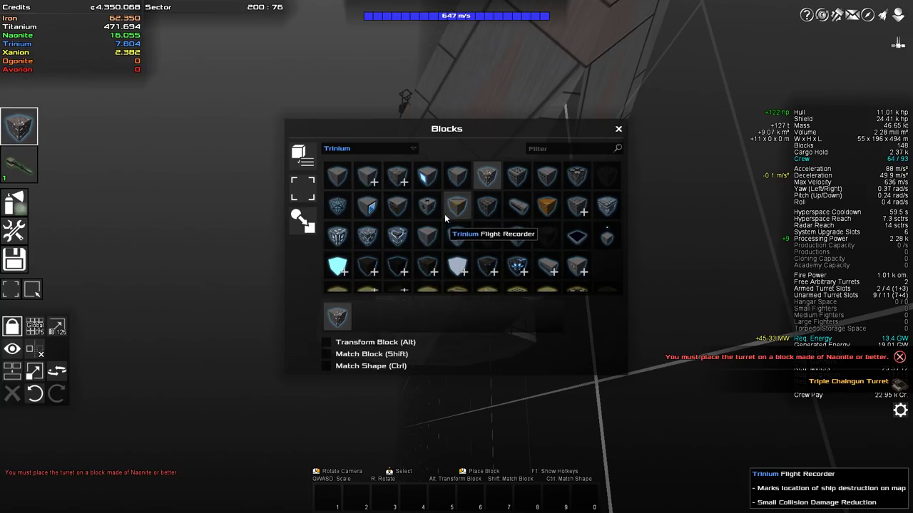
pyautogui.click(485, 188)
pyautogui.press('b')
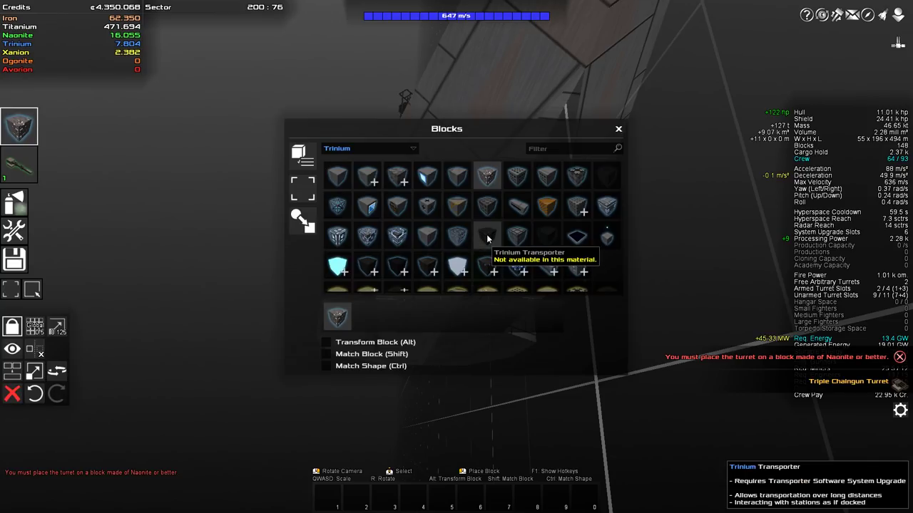
pyautogui.click(375, 244)
pyautogui.keyDown('alt'); pyautogui.click(474, 259); pyautogui.keyUp('alt')
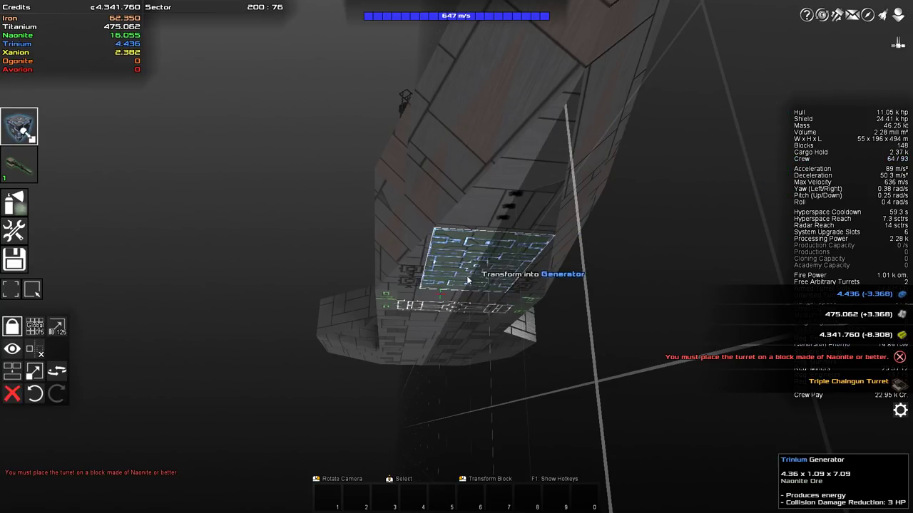
# Try to place the Double Cannon Turret on the underside Trinium Generator, then check how many turret slots it needs
pyautogui.press('t')
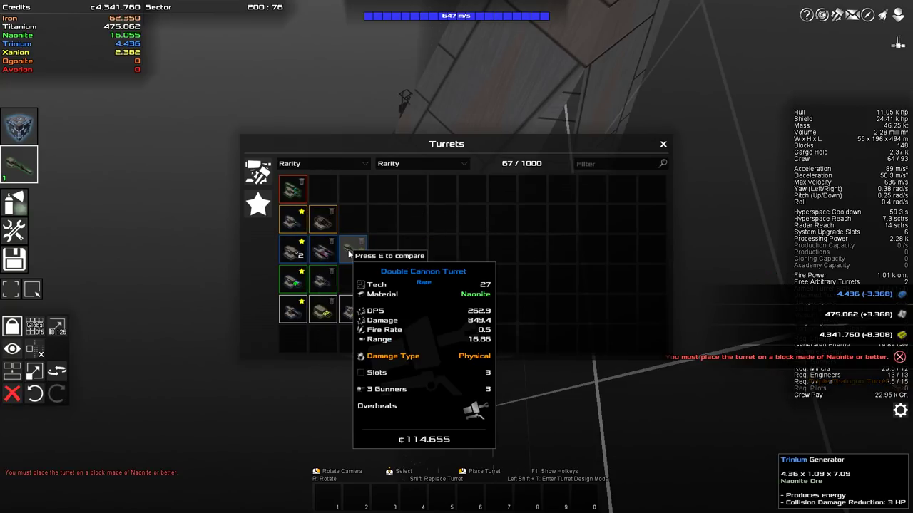
pyautogui.click(352, 250)
pyautogui.click(487, 263)
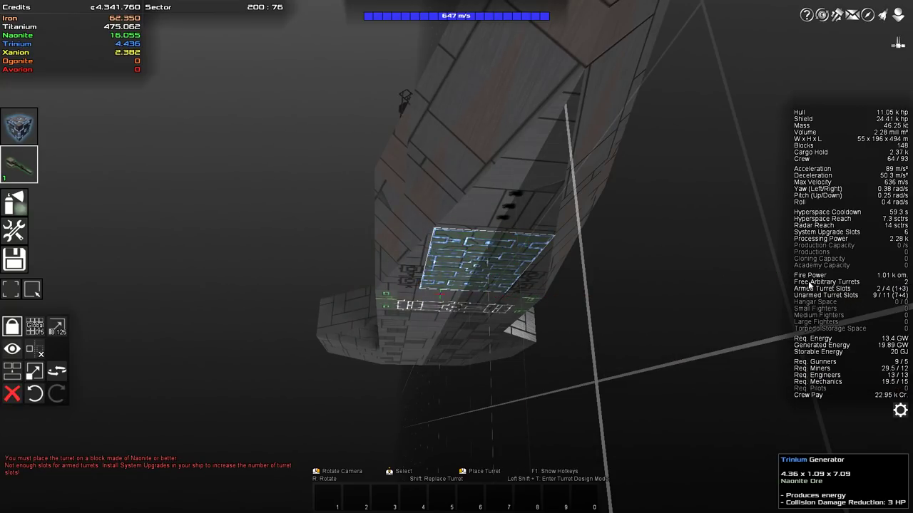
pyautogui.press('i')
pyautogui.press('Escape')
pyautogui.press('Tab')
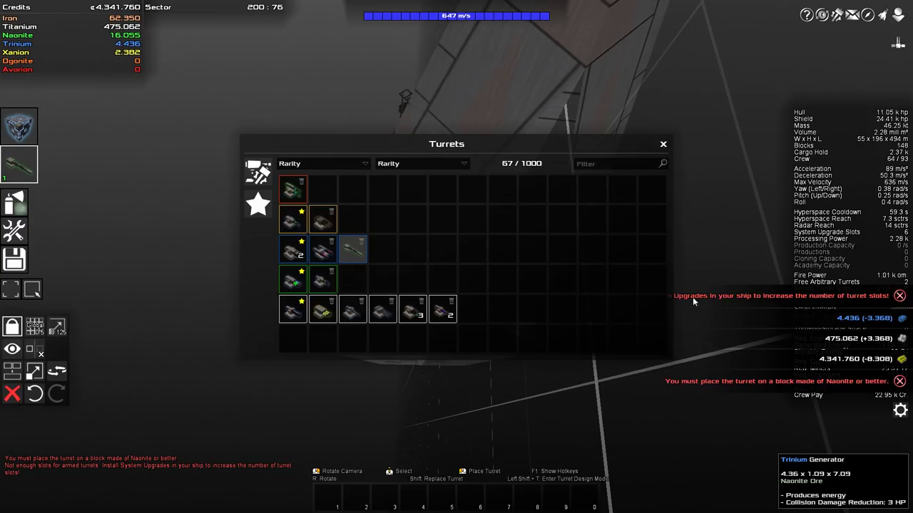
pyautogui.moveTo(344, 248)
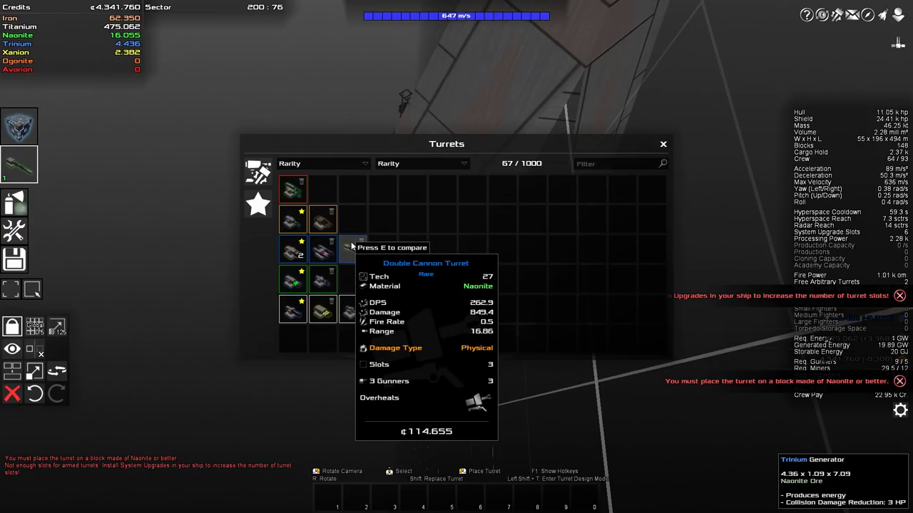
pyautogui.press('Escape')
# Install the Turret Control System M-TCS-3 in upgrade slot 6 and mount the Double Cannon Turret on the underside Trinium Generator
pyautogui.press('i')
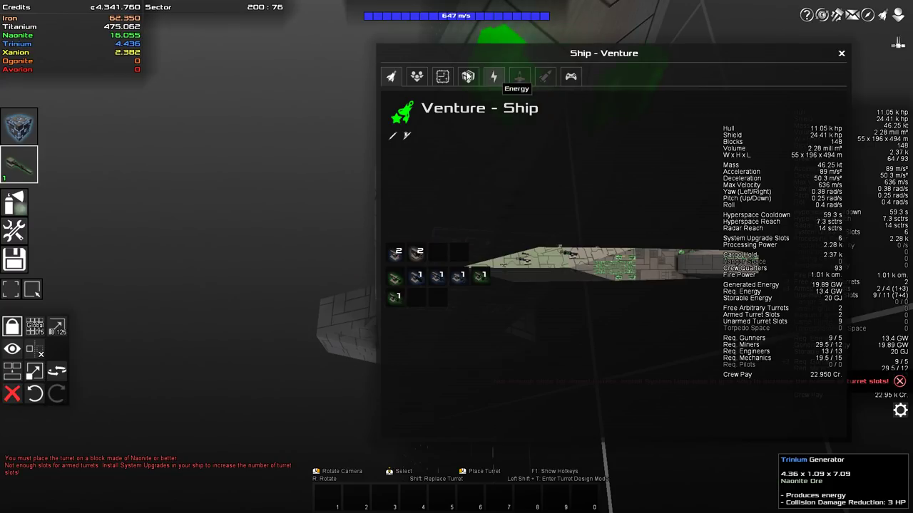
pyautogui.click(448, 80)
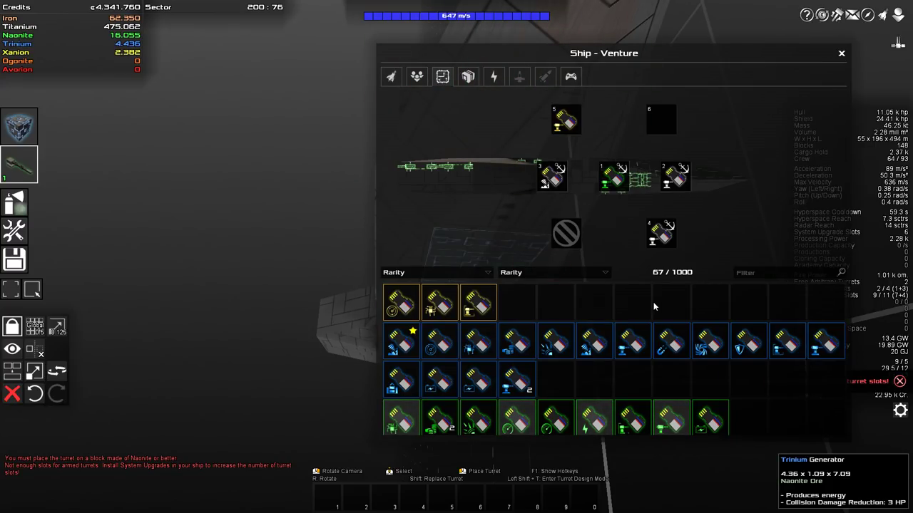
pyautogui.moveTo(672, 341); pyautogui.dragTo(657, 152)
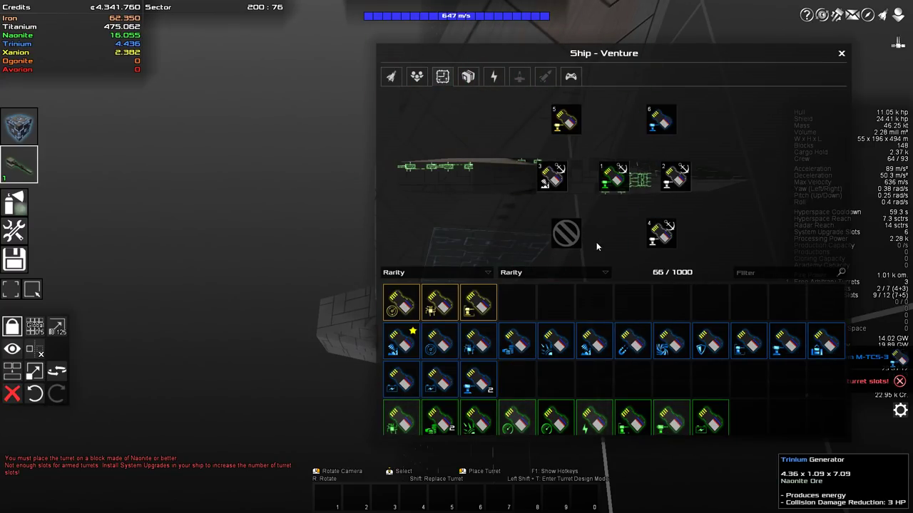
pyautogui.press('Escape')
pyautogui.click(482, 258)
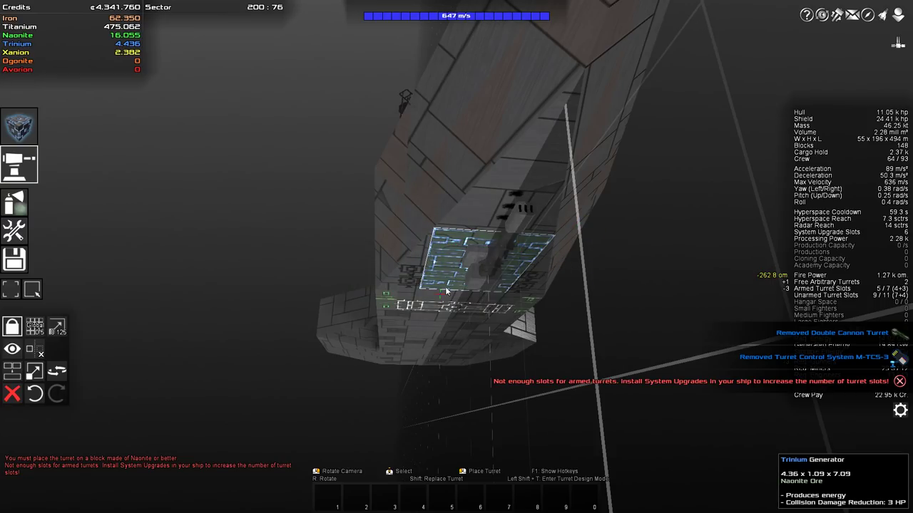
# Assign the Double Cannon Turret to weapon group 2 and the ungrouped R-Mining Turret to group 1
pyautogui.moveTo(415, 288); pyautogui.dragTo(441, 276)
pyautogui.scroll(-4, 418, 288)
pyautogui.press('i')
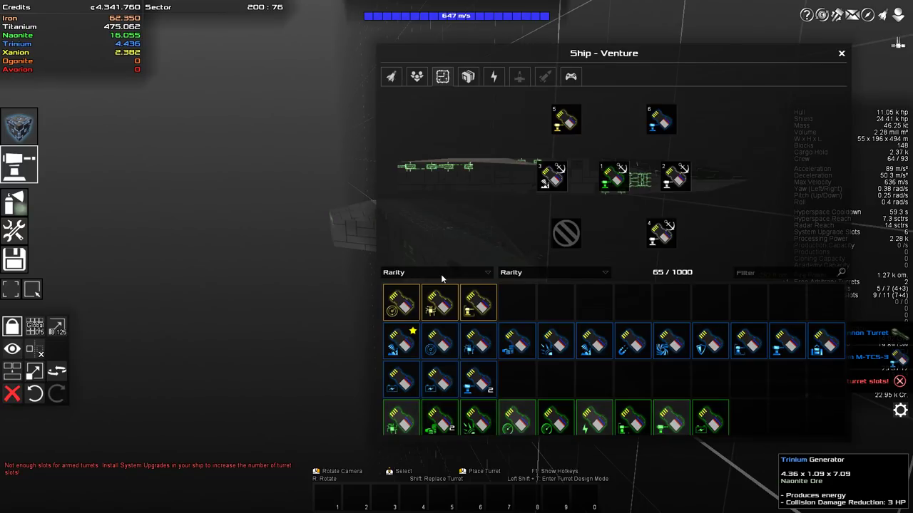
pyautogui.click(391, 77)
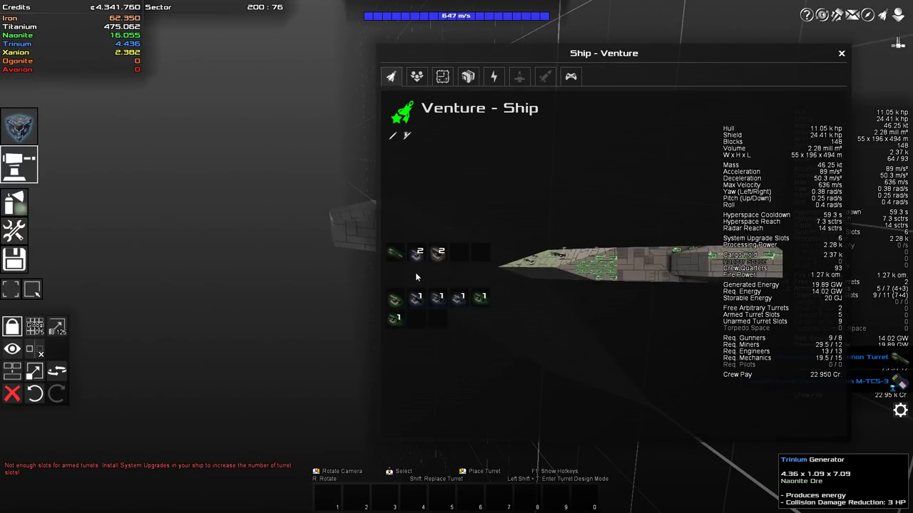
pyautogui.click(396, 254)
pyautogui.press('2')
pyautogui.press('i')
pyautogui.press('i')
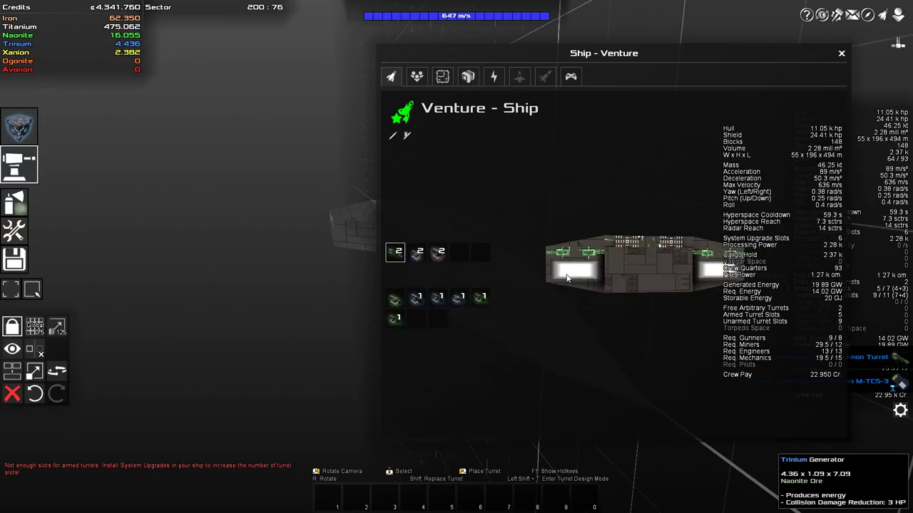
pyautogui.click(401, 295)
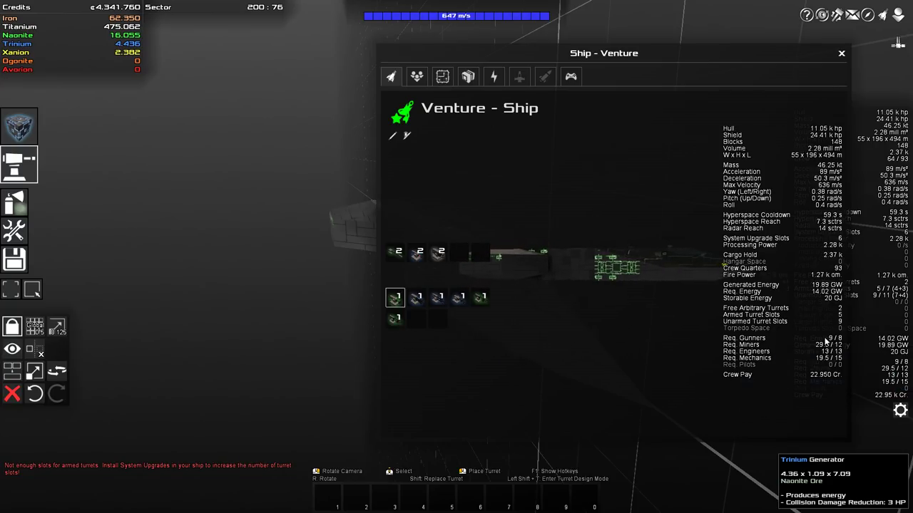
pyautogui.press('i')
# Mount the exceptional Trinium Point Defense Laser Turret on the Venture's upper hull
pyautogui.scroll(3, 467, 308)
pyautogui.press('Tab')
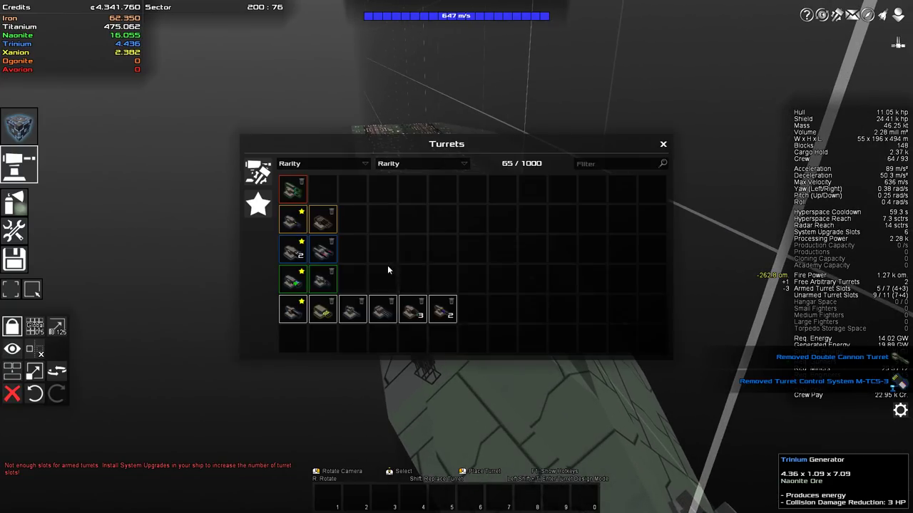
pyautogui.click(292, 223)
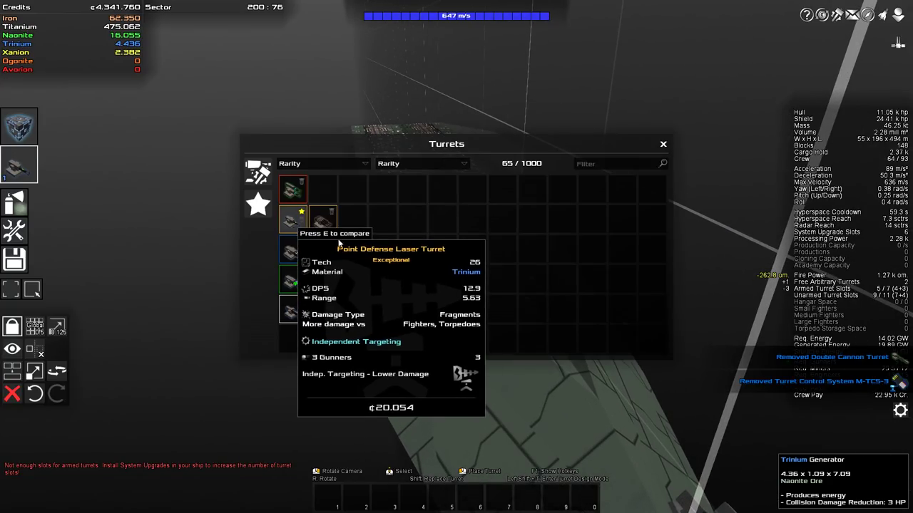
pyautogui.press('Tab')
pyautogui.moveTo(339, 243); pyautogui.dragTo(459, 261)
pyautogui.scroll(3, 455, 183)
pyautogui.click(451, 156)
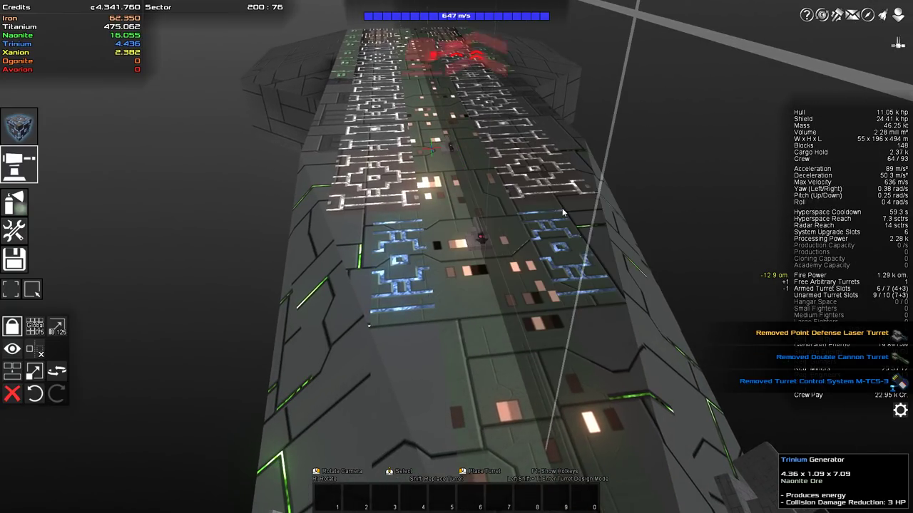
# Check the Venture's crew requirements and turret overview, especially gunners and officers, and return to flight
pyautogui.press('i')
pyautogui.press('i')
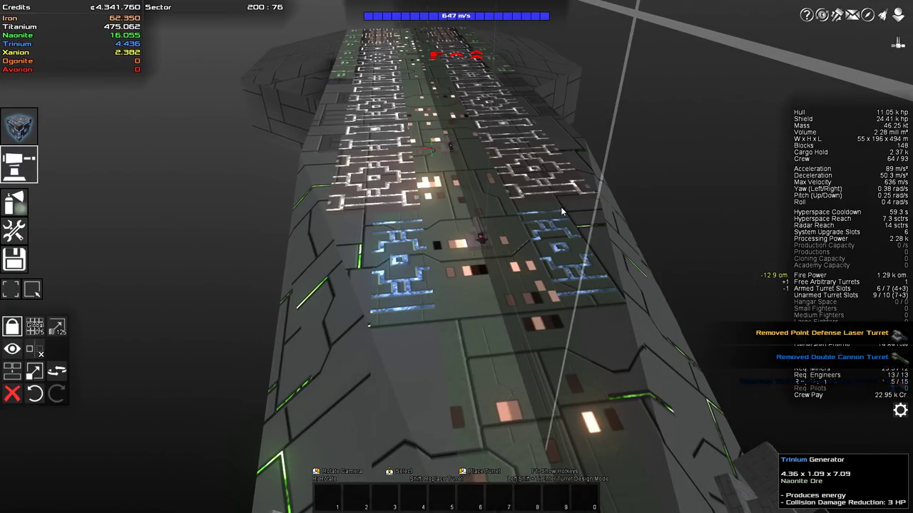
pyautogui.press('i')
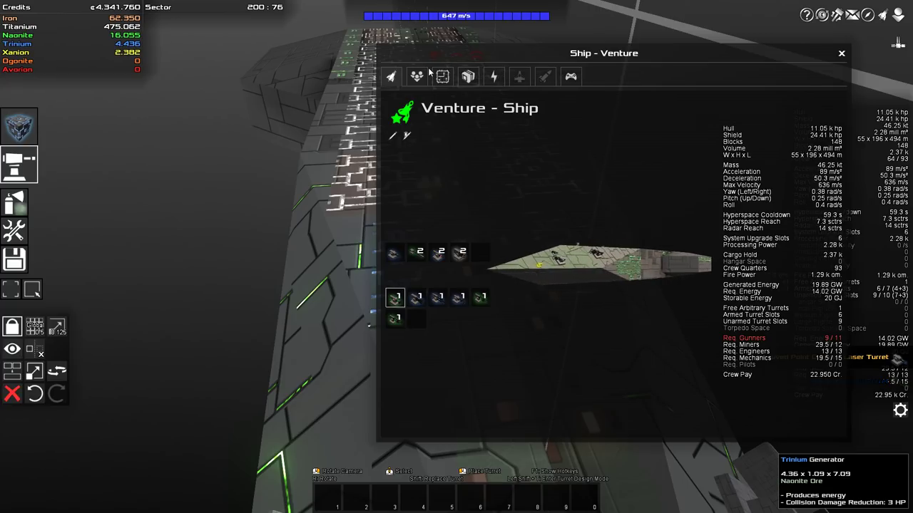
pyautogui.click(422, 79)
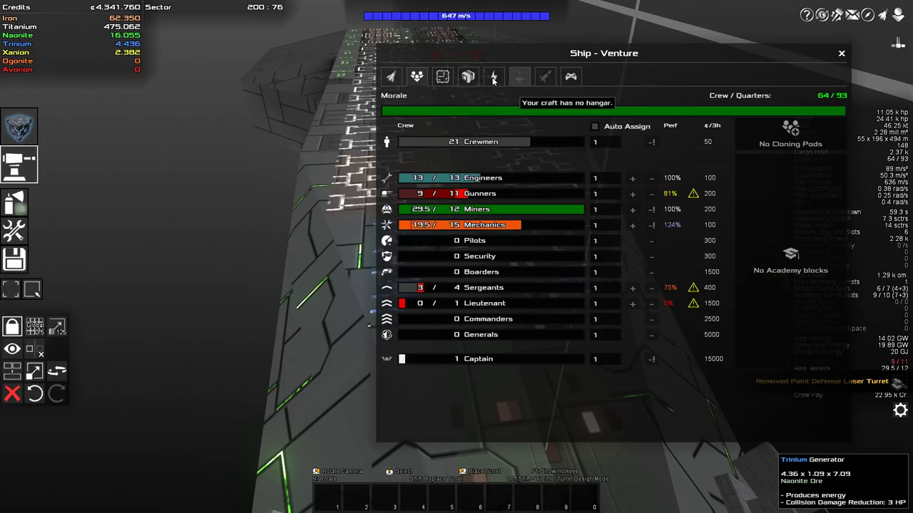
pyautogui.press('i')
pyautogui.press('i')
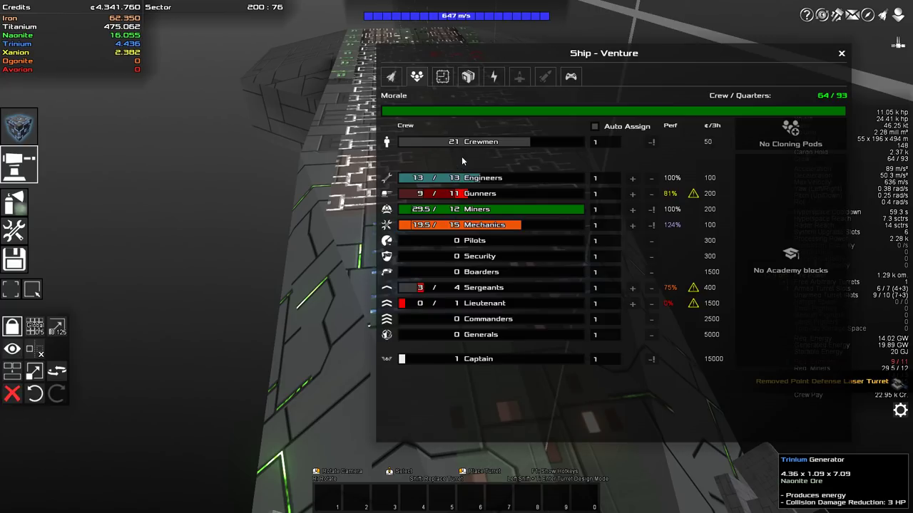
pyautogui.click(385, 78)
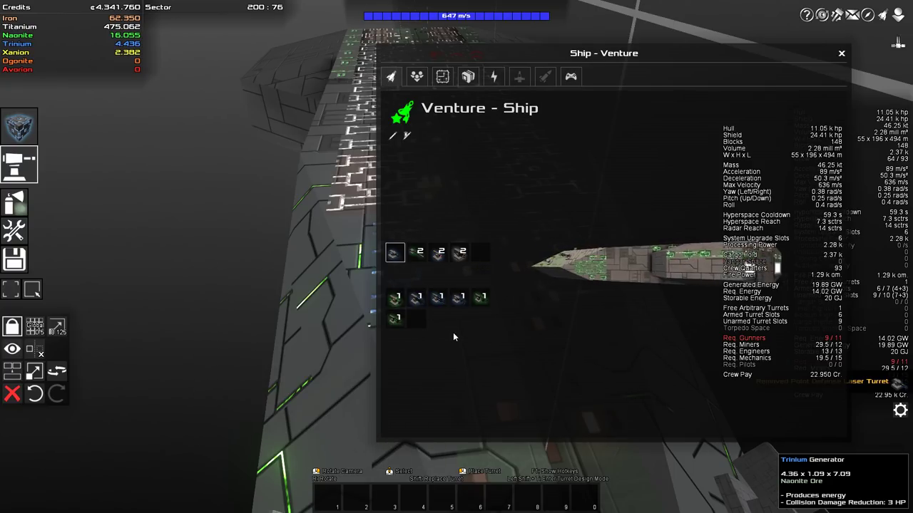
pyautogui.press('i')
pyautogui.press('b')
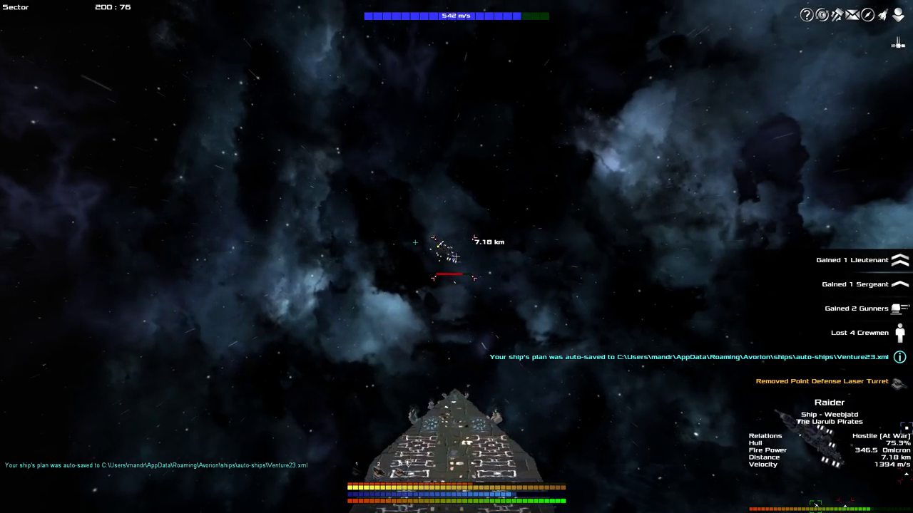
# Chase the Uarulb pirates' Raider, fire the turrets at it, and fly on through the wreckage to collect loot
pyautogui.click(456, 256)
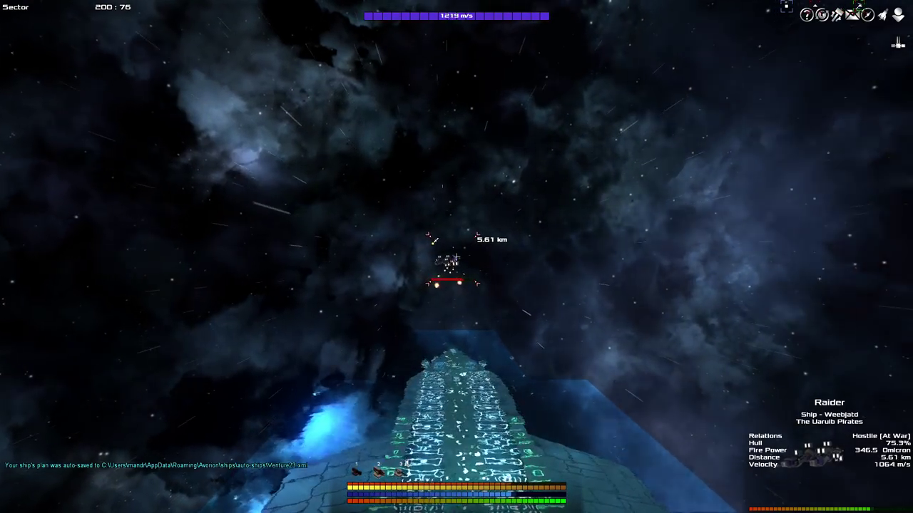
pyautogui.click(456, 257)
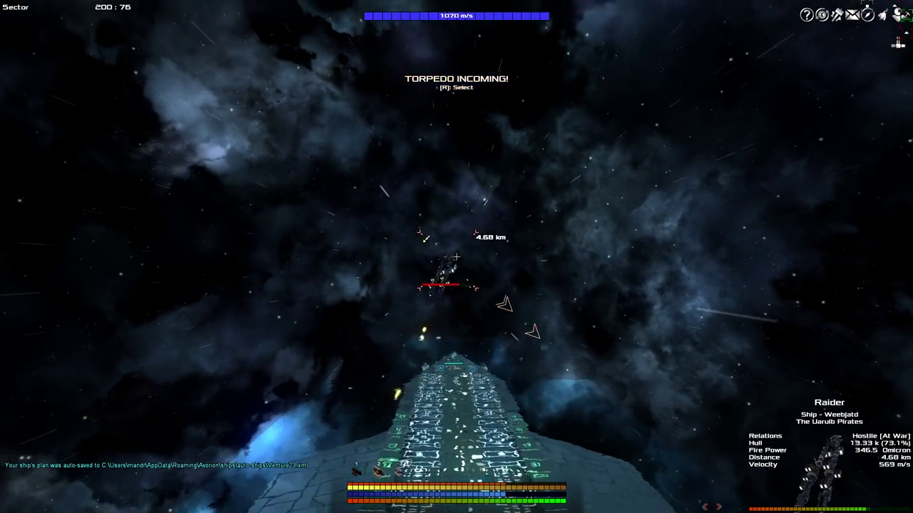
pyautogui.click(456, 257)
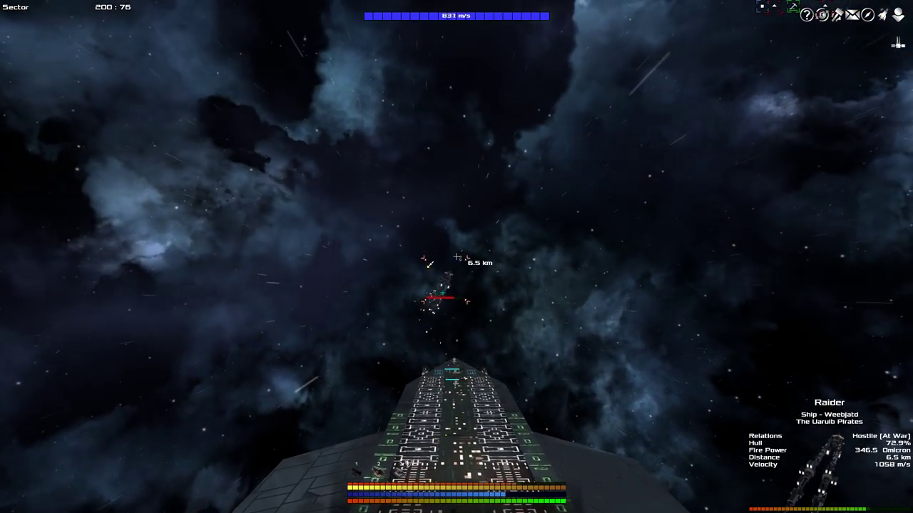
pyautogui.scroll(-4, 456, 257)
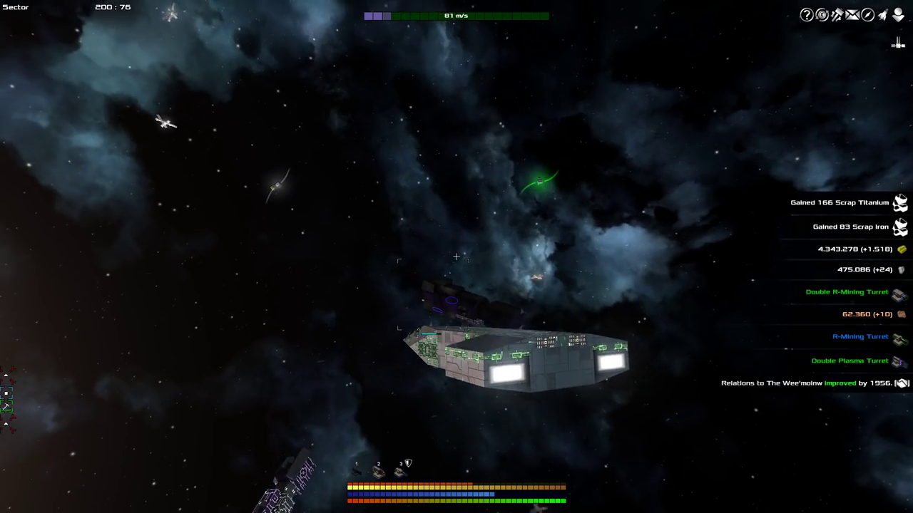
pyautogui.press('w')
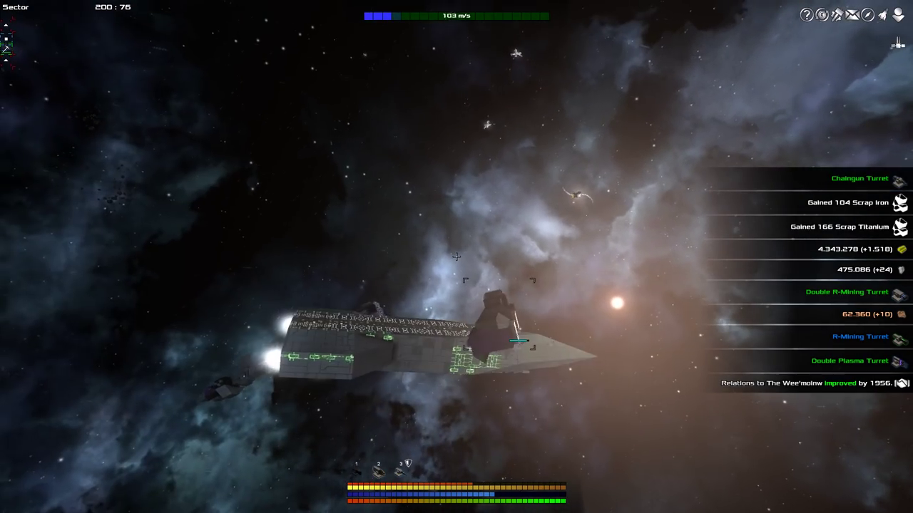
# Look through the newly looted turrets in build mode and return to flight
pyautogui.press('b')
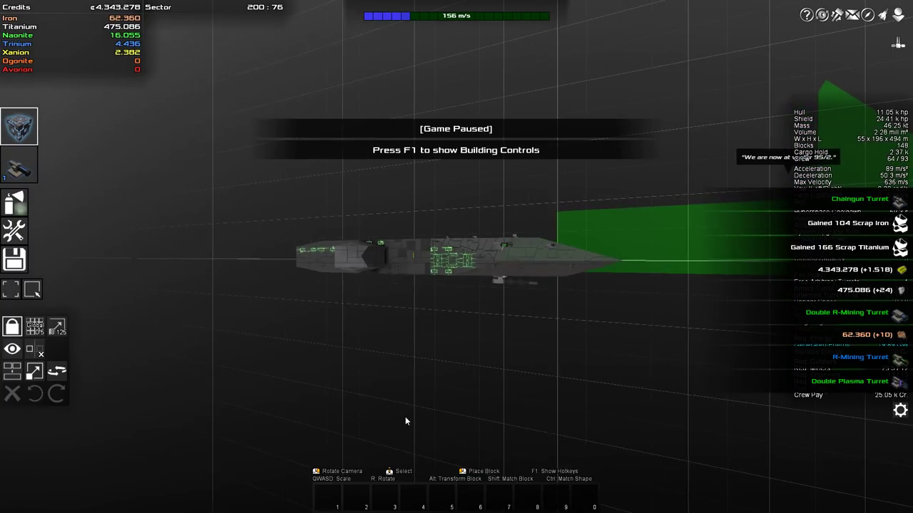
pyautogui.click(300, 242)
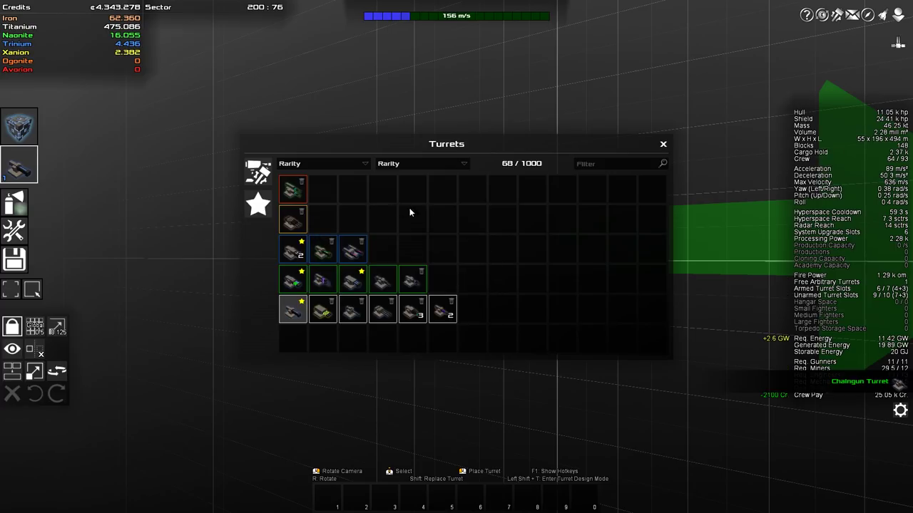
pyautogui.press('Escape')
pyautogui.press('Escape')
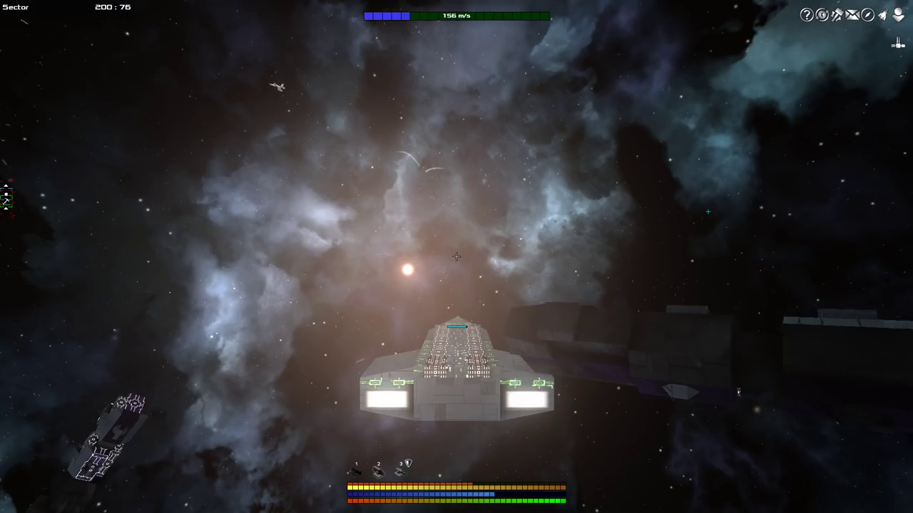
# Fly the Venture towards the distant pirates around the Tough Bandit and target the Aluminum Mine station there
pyautogui.press('w')
pyautogui.press('t')
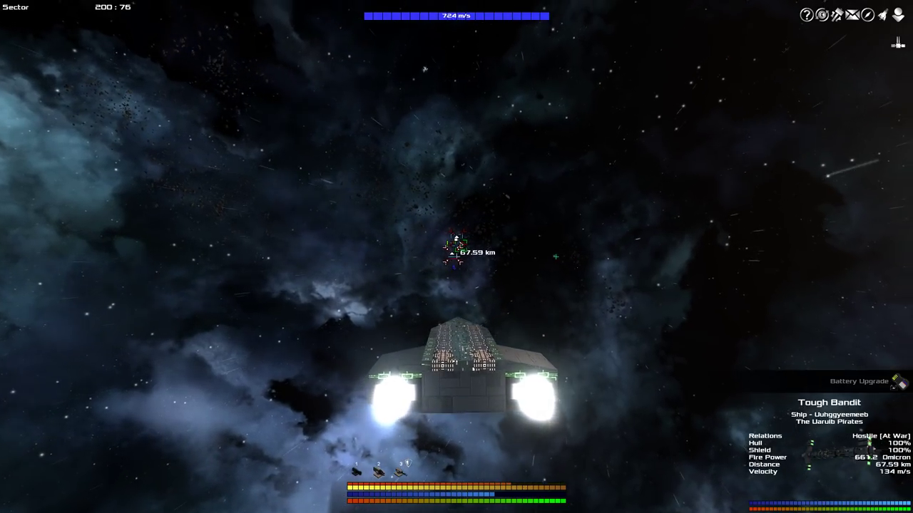
pyautogui.middleClick(456, 257)
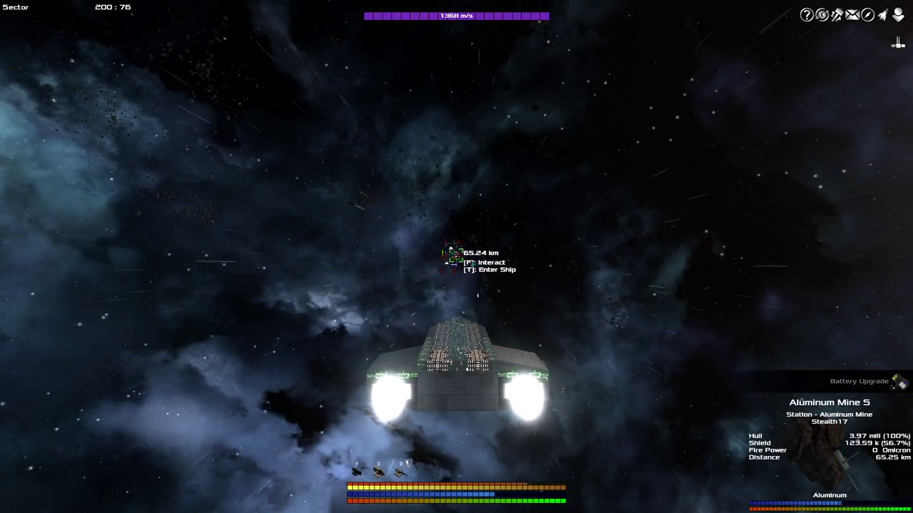
# Fly the ship at boosted speed through the asteroid field toward the hostile bandits near the Aluminum Mine S station
pyautogui.press('f')
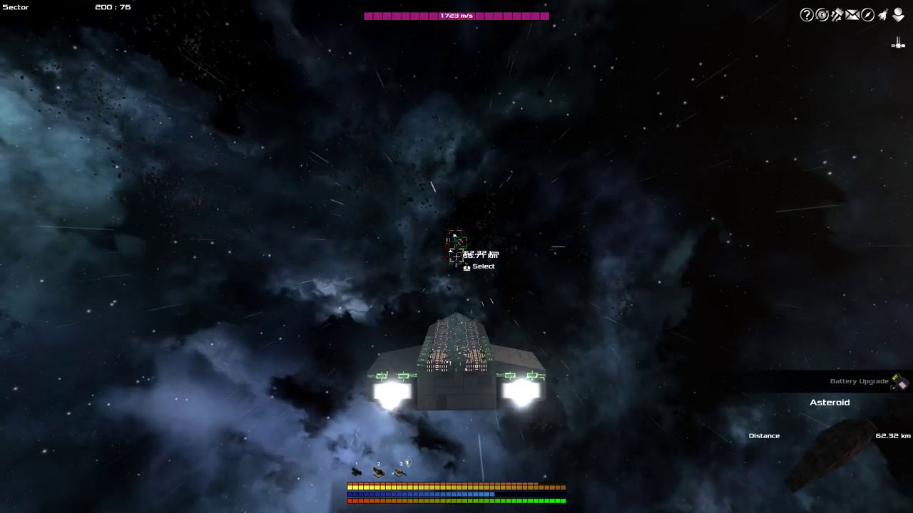
pyautogui.press('f')
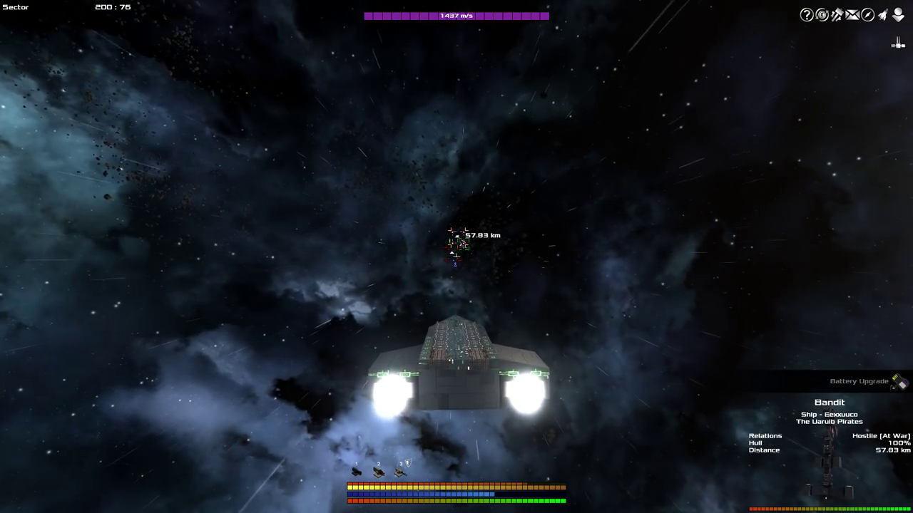
pyautogui.press('shift')
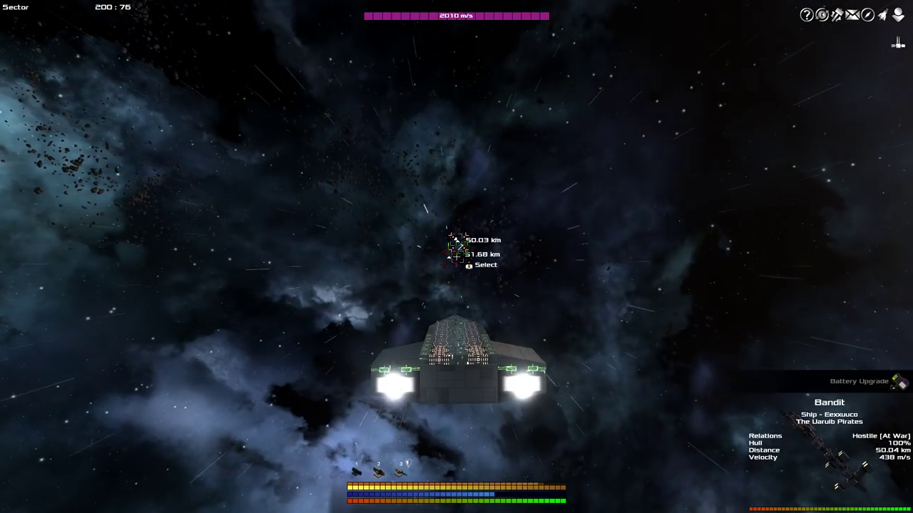
pyautogui.press('shift')
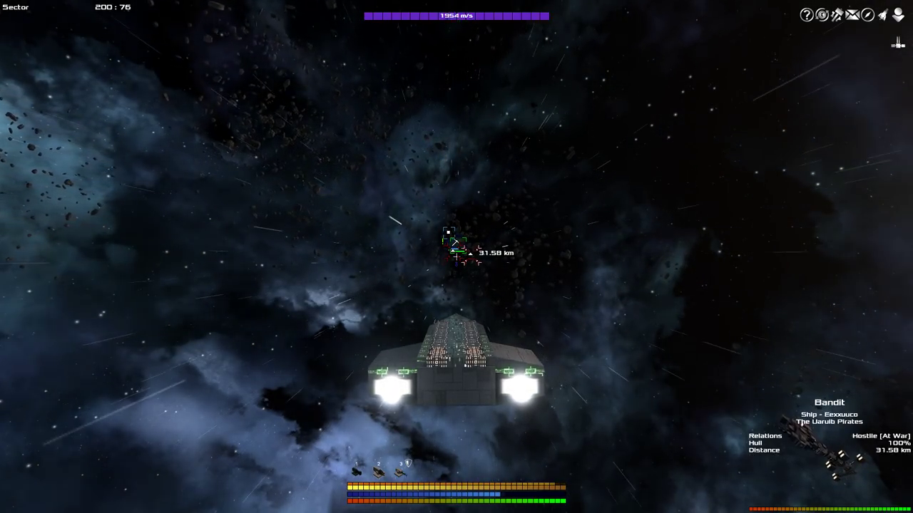
pyautogui.press('shift')
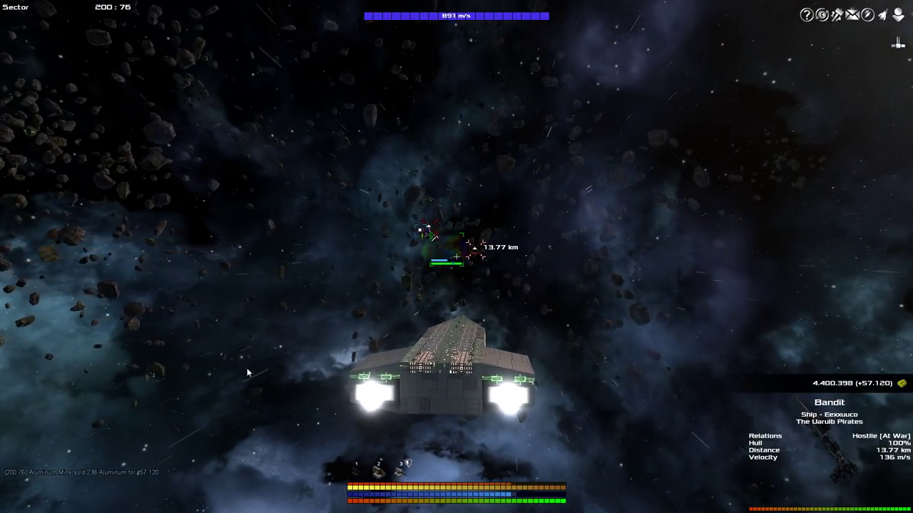
pyautogui.press('space')
pyautogui.press('w')
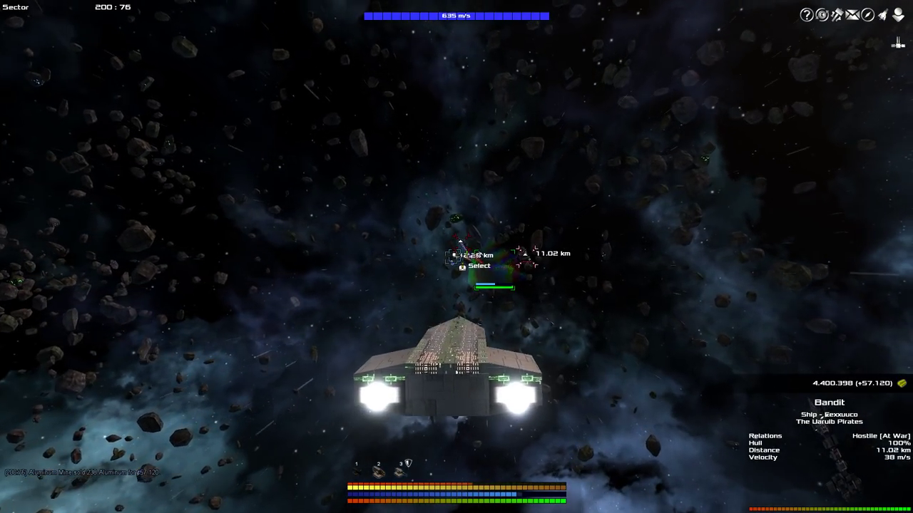
# Steer toward the pirate group and target the Tough Bandit ship
pyautogui.click(460, 257)
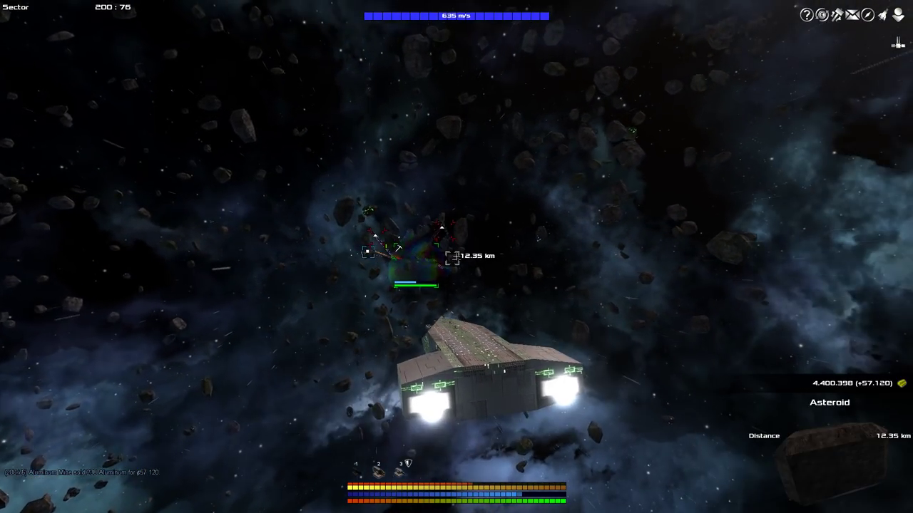
pyautogui.press('t')
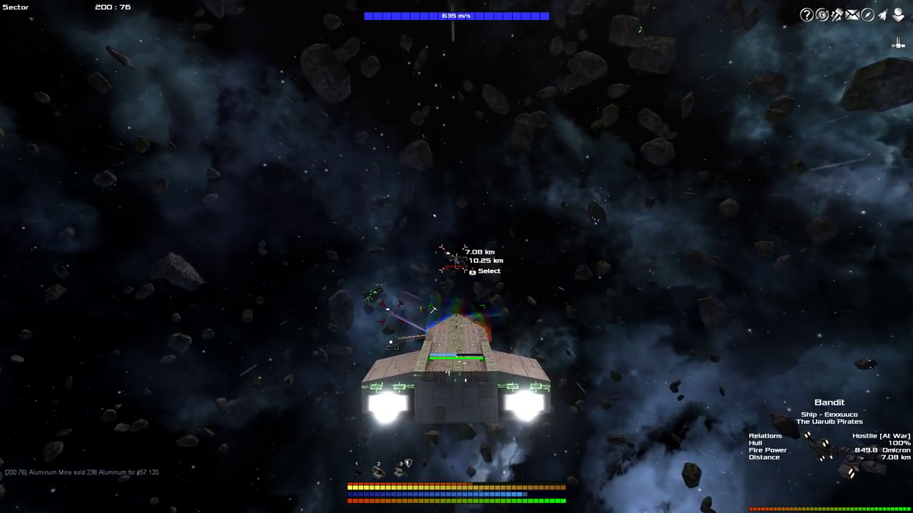
pyautogui.click(457, 257)
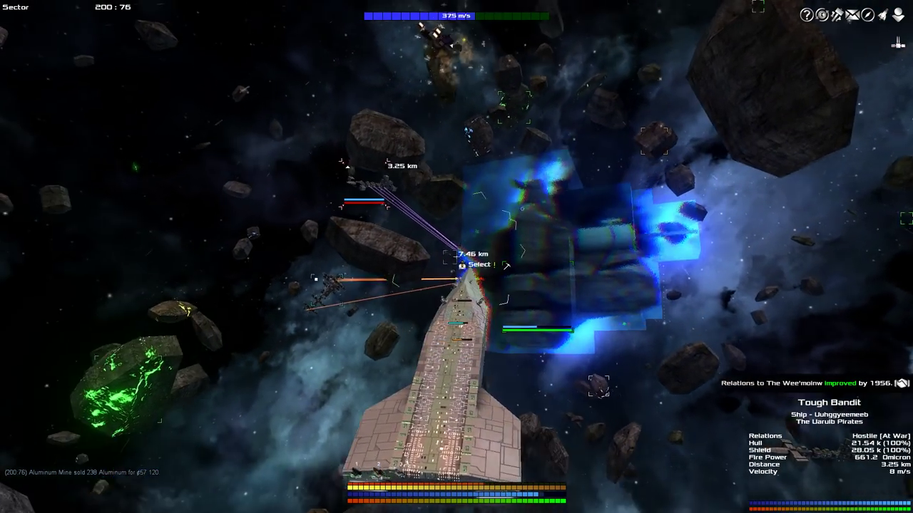
# Slow the ship near the Tough Bandit and manoeuvre into weapon range while firing on it
pyautogui.press('s')
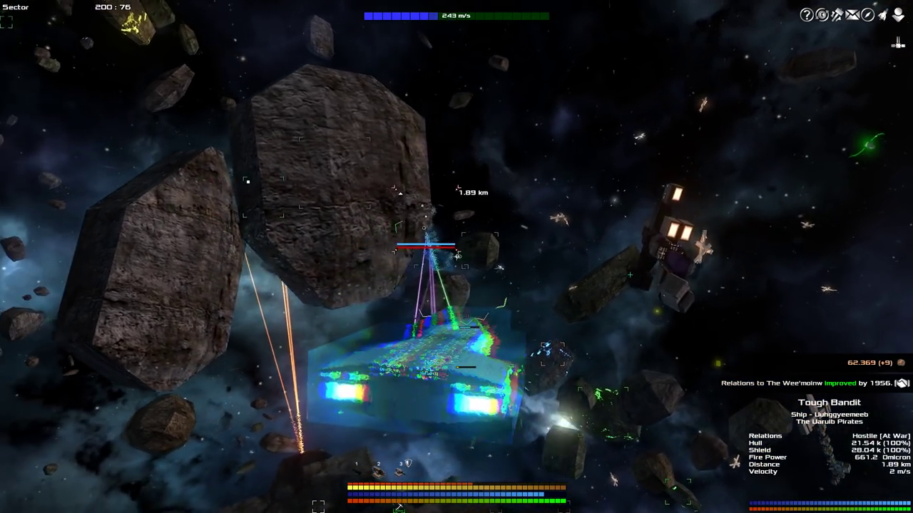
pyautogui.press('s')
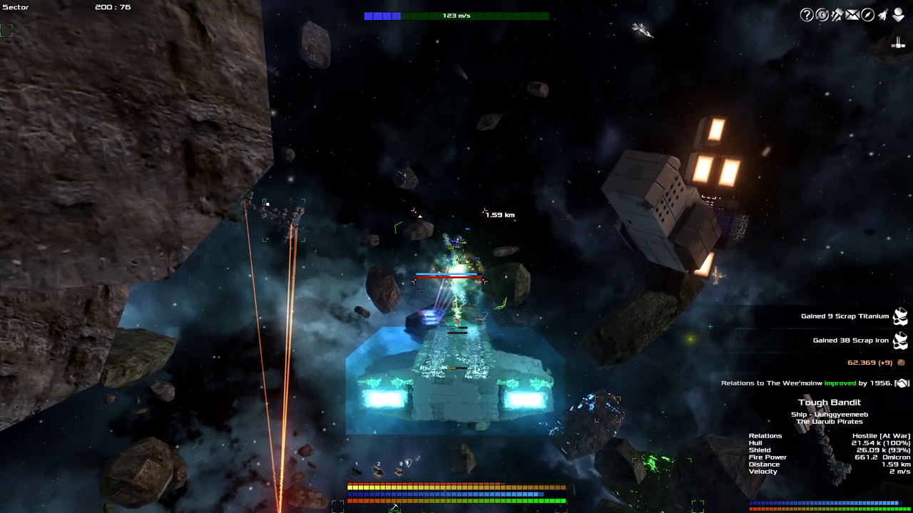
pyautogui.press('d')
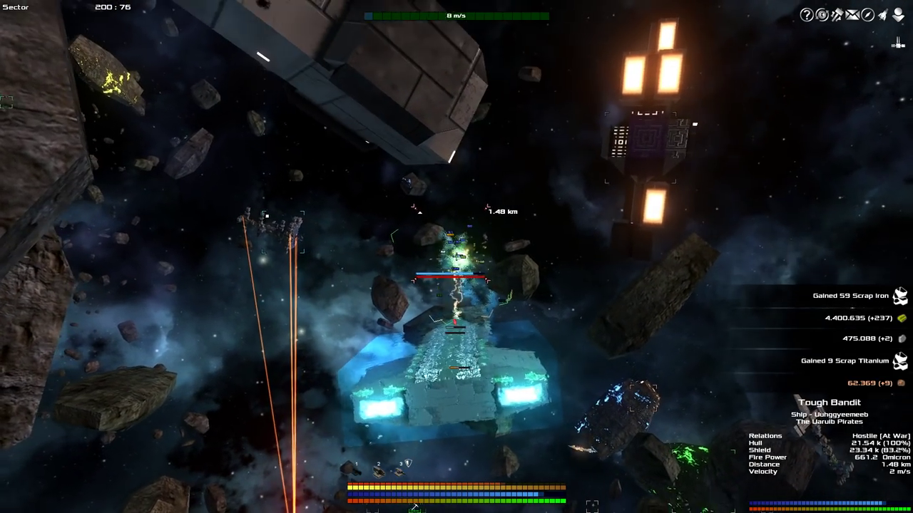
pyautogui.press('w')
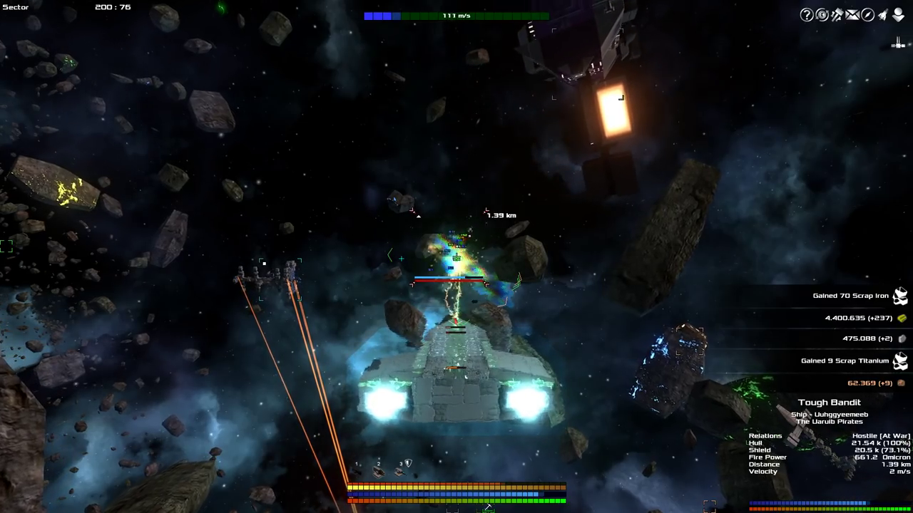
pyautogui.press('d')
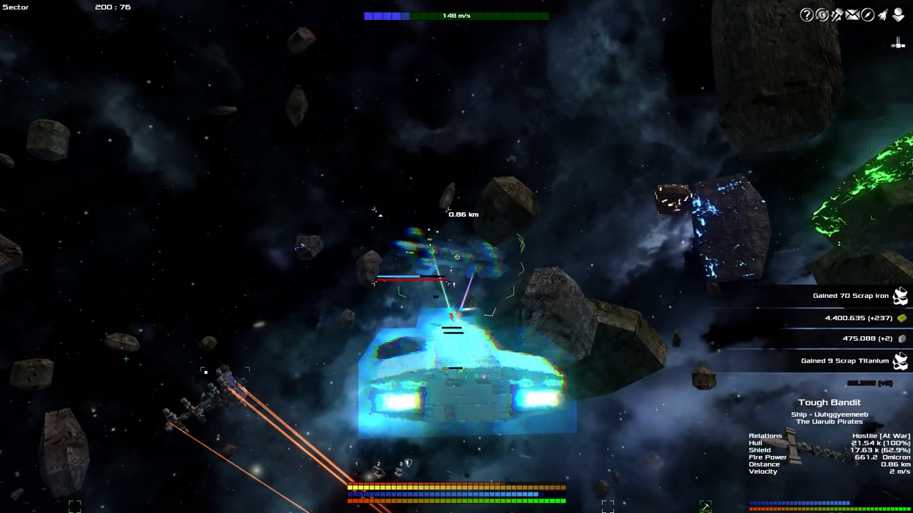
pyautogui.press('s')
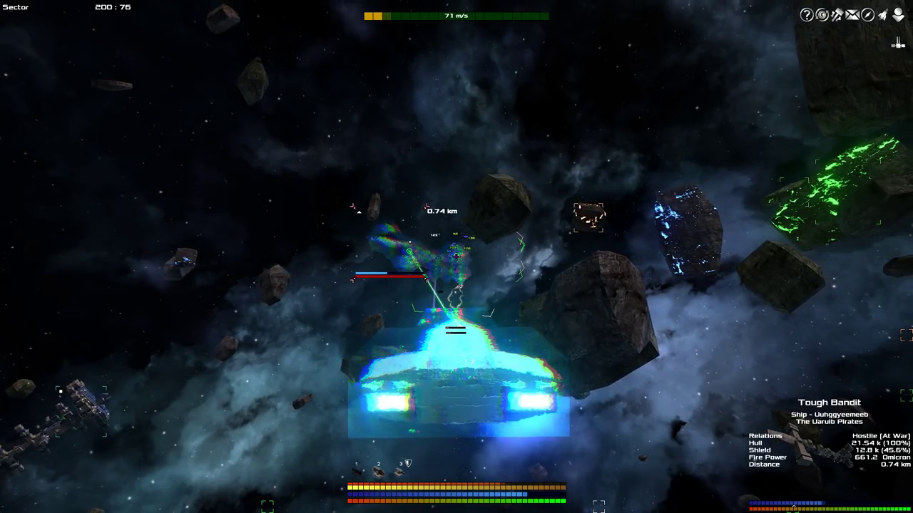
# Remove the Double Cannon Turret from the hull's underside in build mode and remount it on the ship's upper deck
pyautogui.press('b')
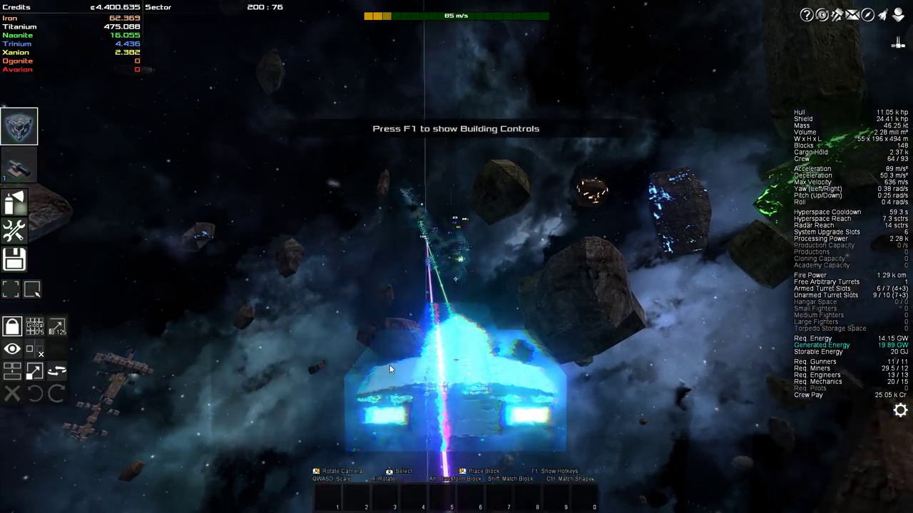
pyautogui.middleClick(523, 276)
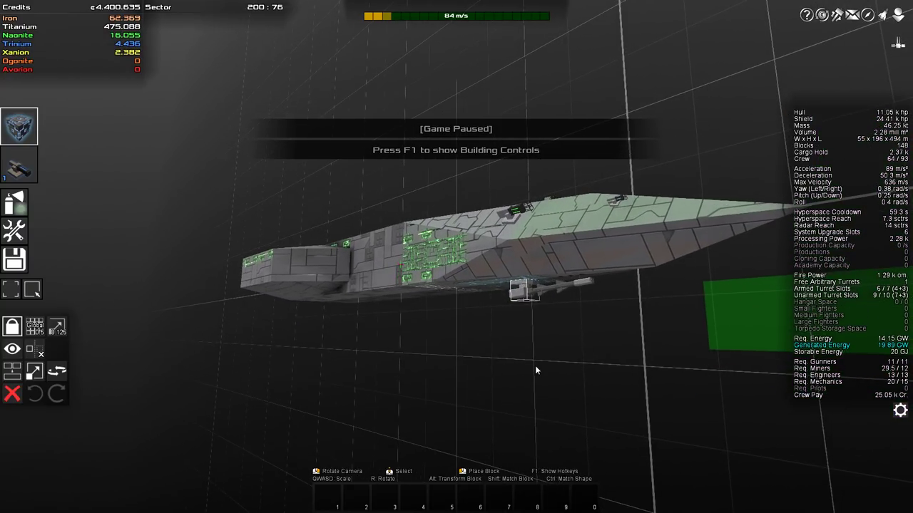
pyautogui.press('Delete')
pyautogui.scroll(4, 456, 310)
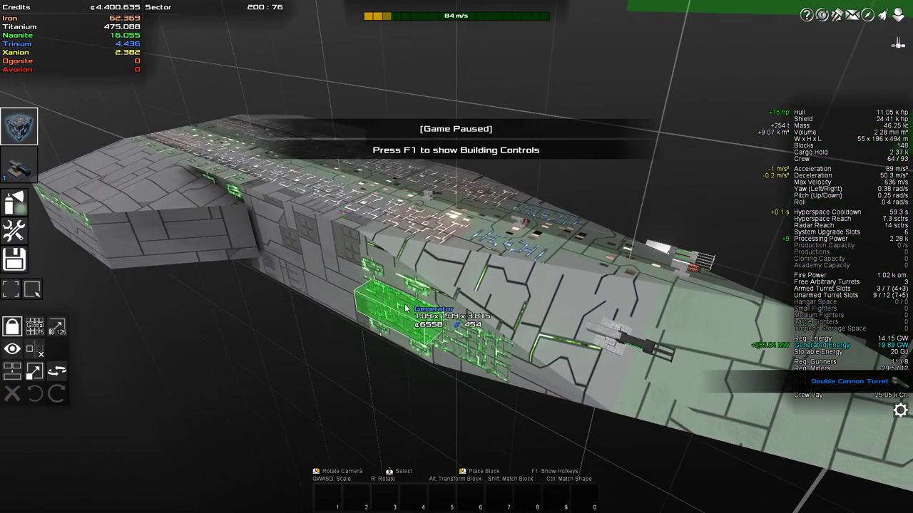
pyautogui.press('t')
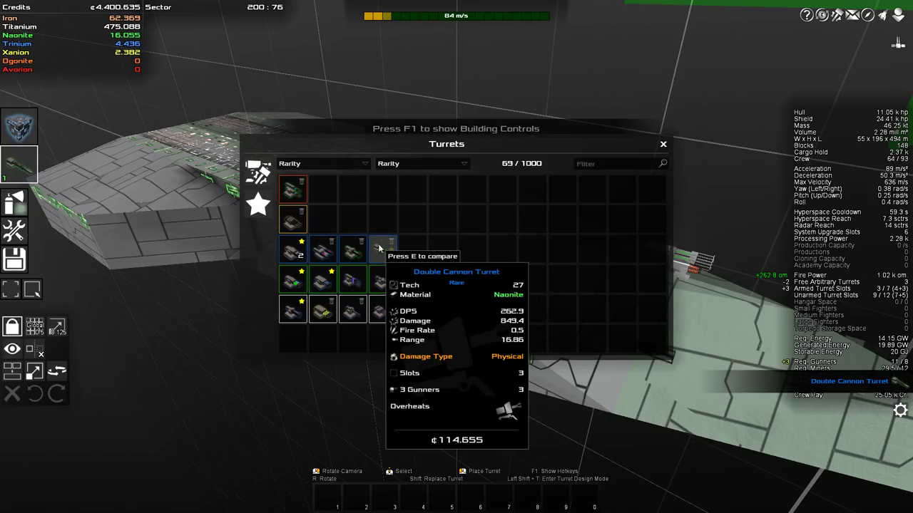
pyautogui.click(380, 251)
pyautogui.click(363, 184)
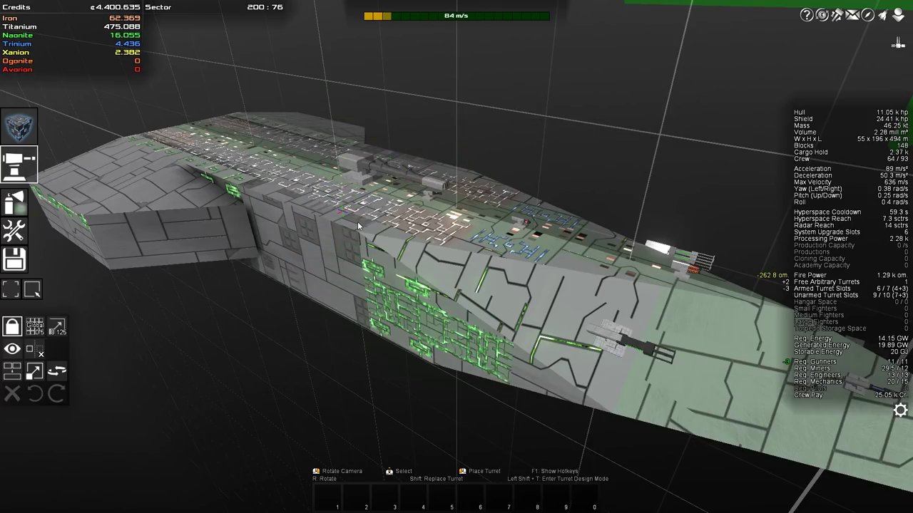
# Assign the remounted Double Cannon Turret to weapon group 2 and return to flight
pyautogui.press('i')
pyautogui.click(396, 252)
pyautogui.press('2')
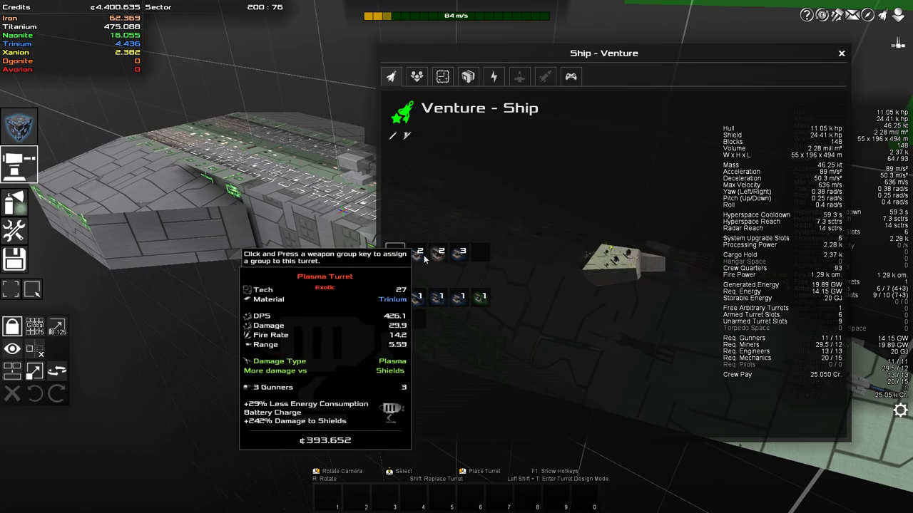
pyautogui.press('i')
pyautogui.scroll(3, 378, 161)
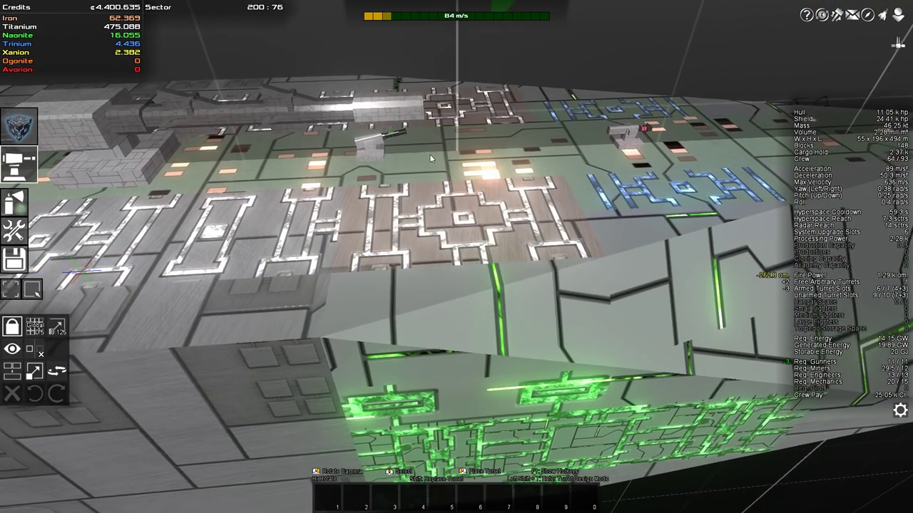
pyautogui.middleClick(377, 158)
pyautogui.click(375, 156)
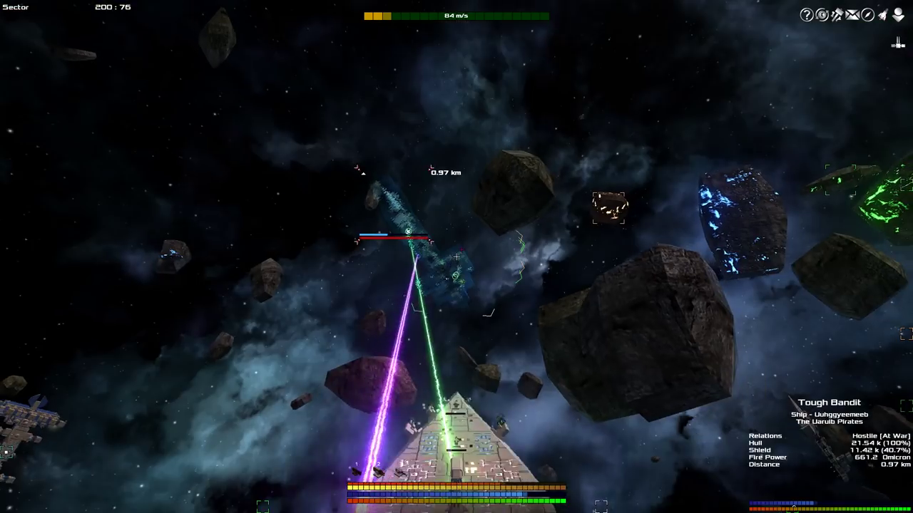
# Break down the Tough Bandit's shields with sustained fire while adjusting speed to close in on it
pyautogui.press('s')
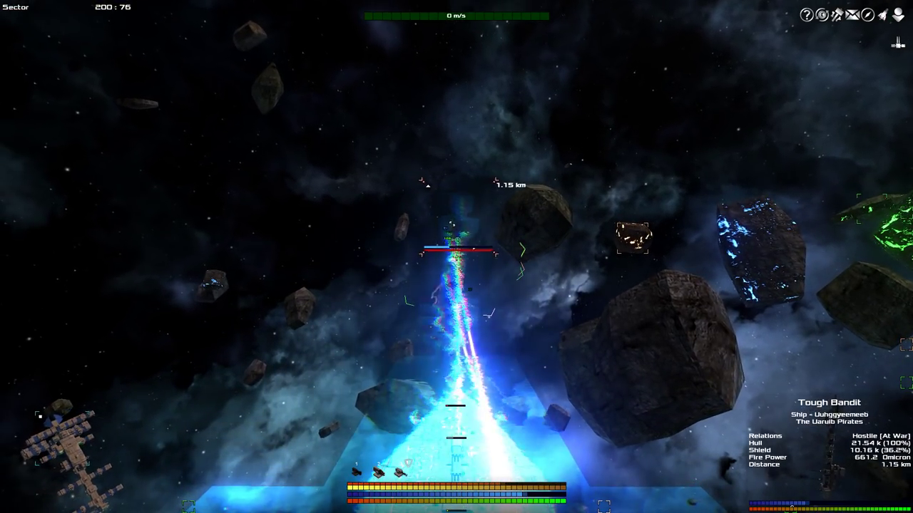
pyautogui.press('w')
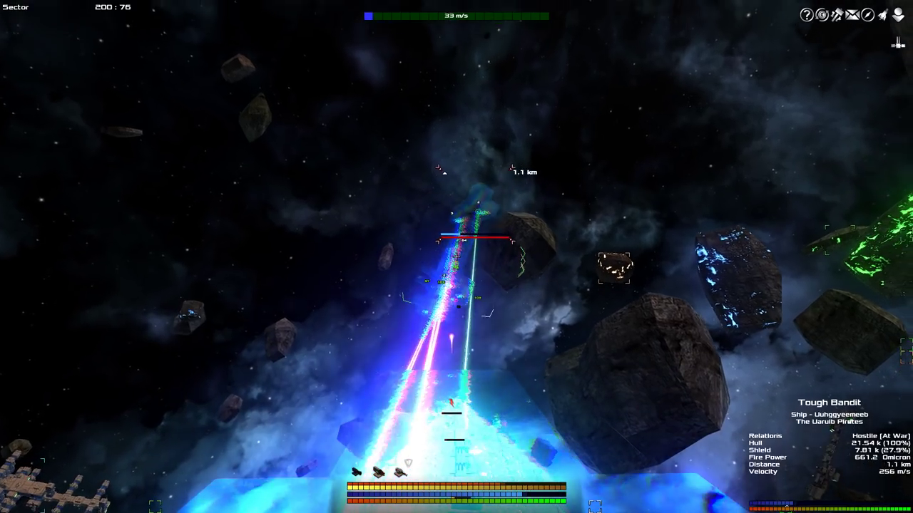
pyautogui.press('w')
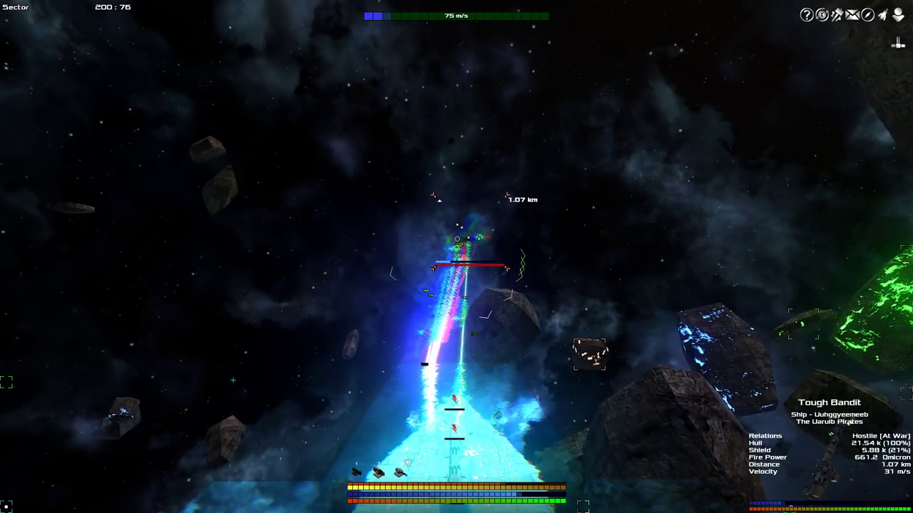
pyautogui.press('w')
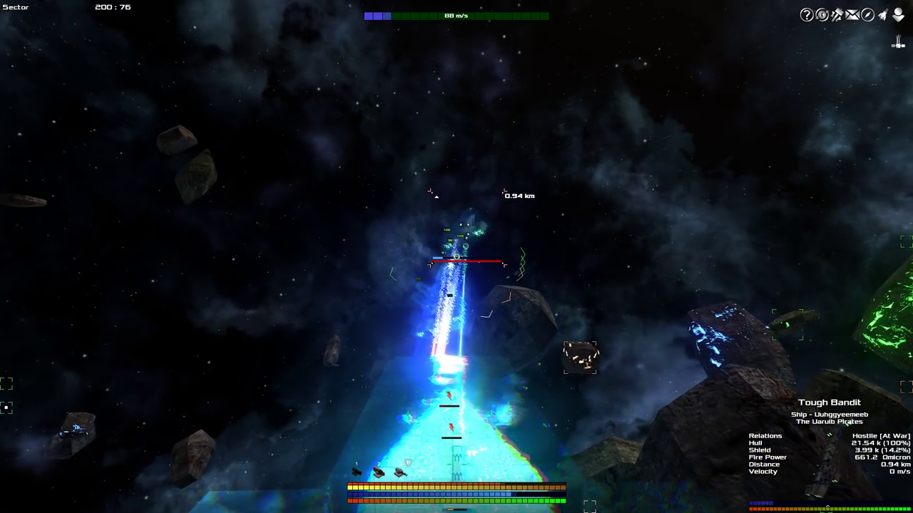
pyautogui.press('s')
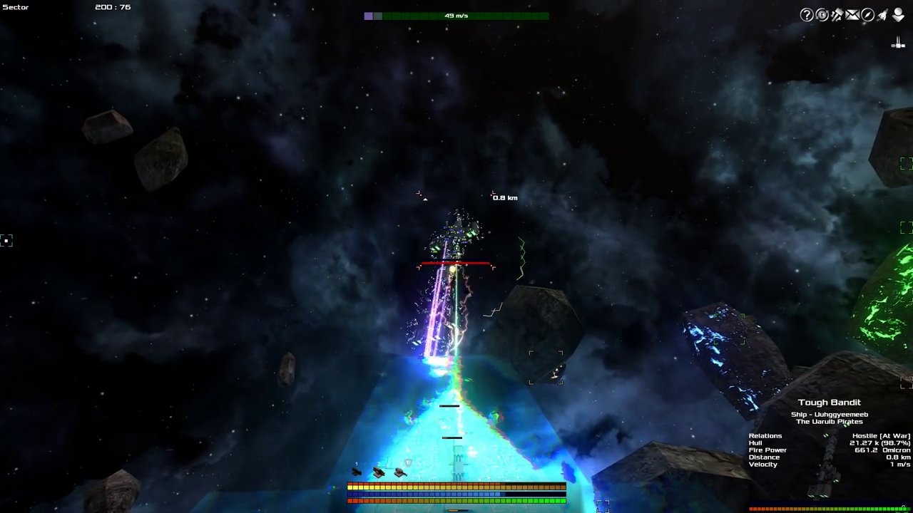
pyautogui.press('s')
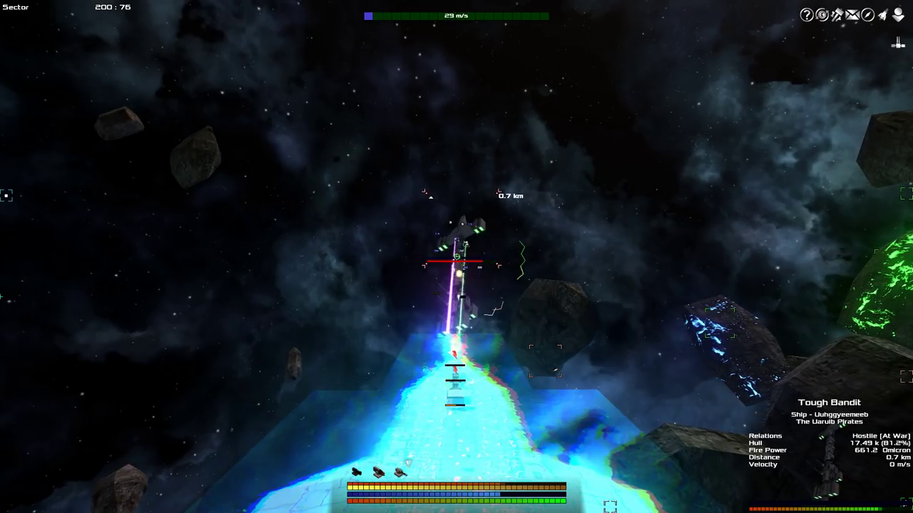
# Hide and restore the game interface during the attack, and finish destroying the Tough Bandit
pyautogui.press('F11')
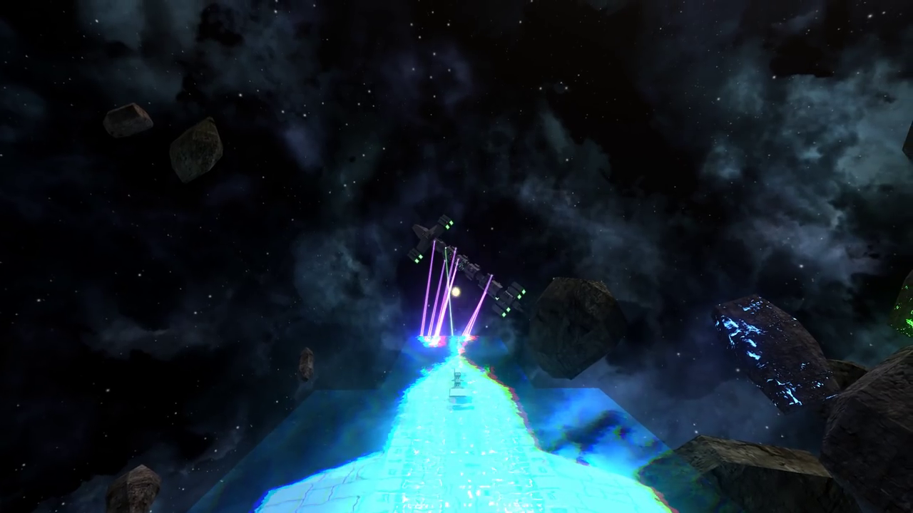
pyautogui.press('F11')
pyautogui.press('w')
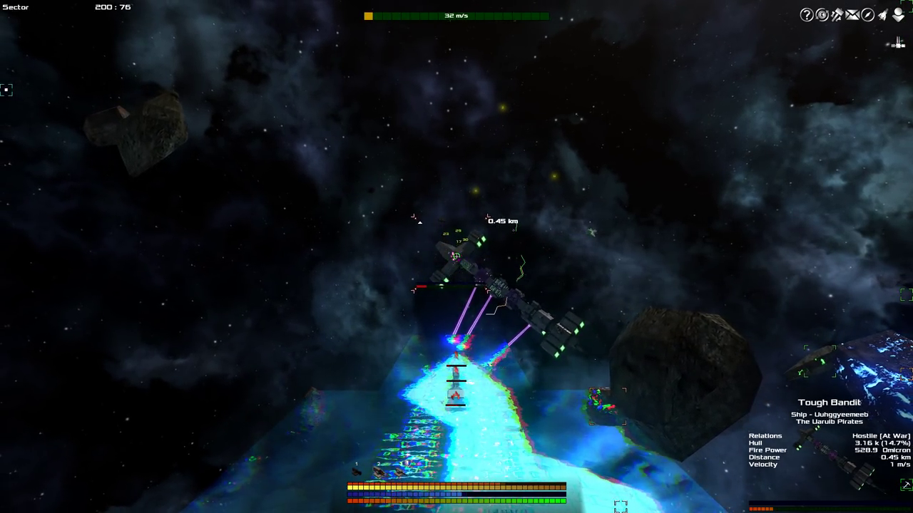
pyautogui.press('s')
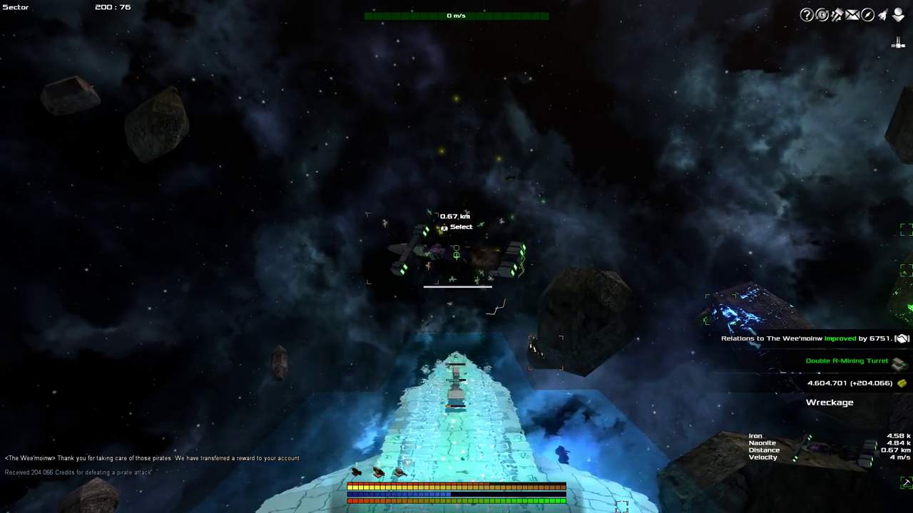
# Examine the stats of the looted Double Naonite R-Mining Turret in the player inventory
pyautogui.scroll(-3, 456, 256)
pyautogui.press('space')
pyautogui.click(816, 354)
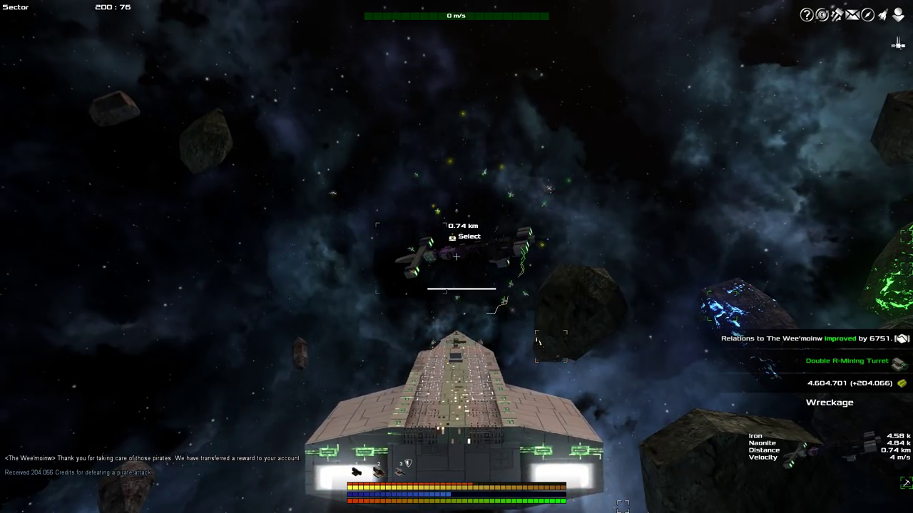
pyautogui.press('p')
pyautogui.click(259, 80)
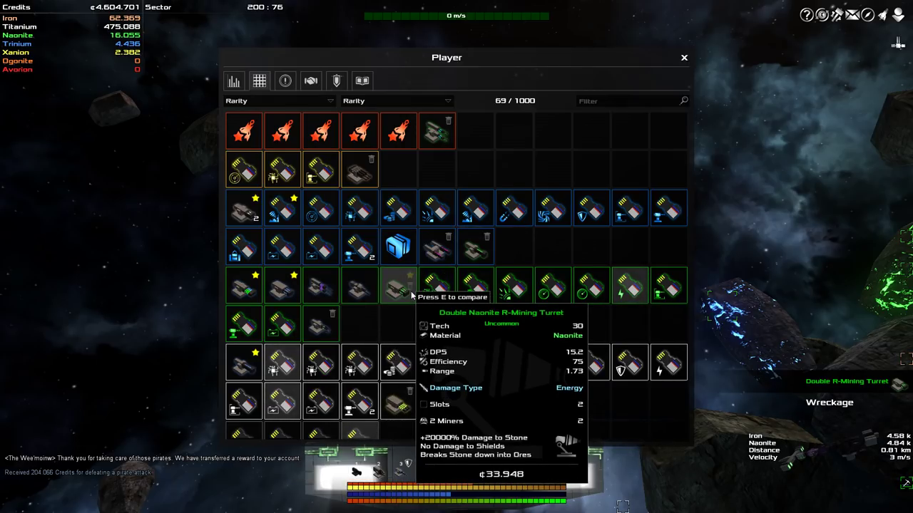
pyautogui.press('Escape')
# Enter build mode, choose the uncommon Double Trinium R-Mining Turret, and try to mount it on the side of the ship's forward hull
pyautogui.press('b')
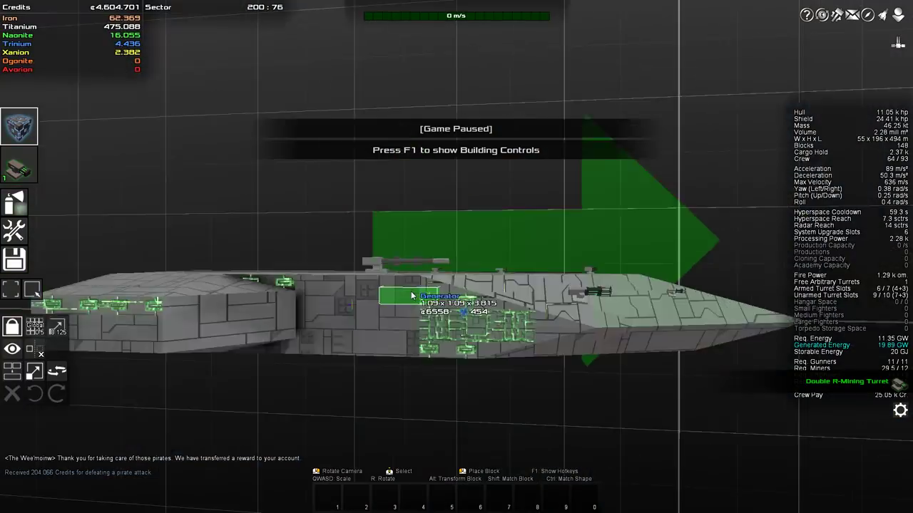
pyautogui.moveTo(506, 282); pyautogui.dragTo(447, 288)
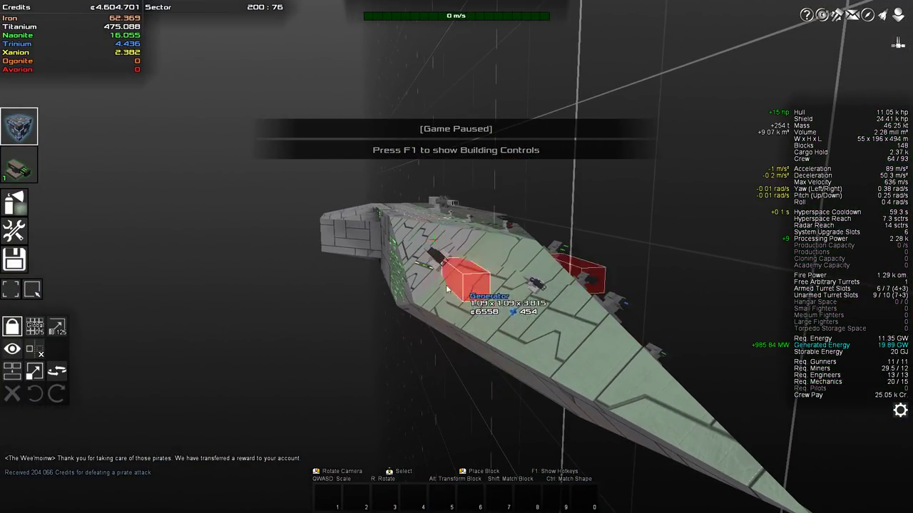
pyautogui.press('t')
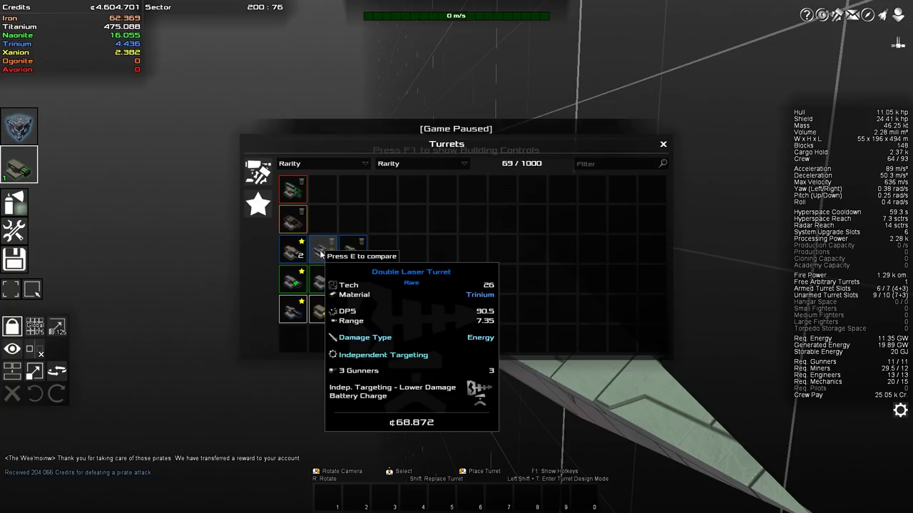
pyautogui.moveTo(294, 257)
pyautogui.moveTo(322, 286)
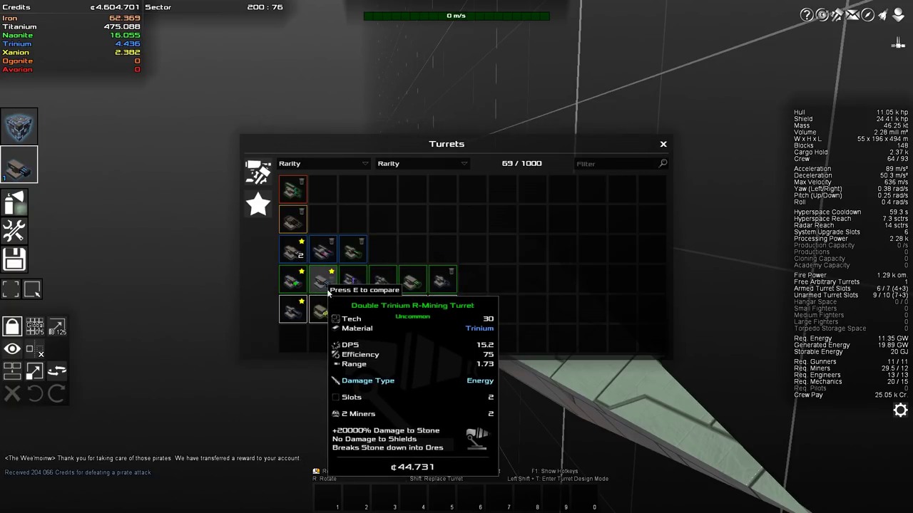
pyautogui.click(327, 290)
pyautogui.click(510, 279)
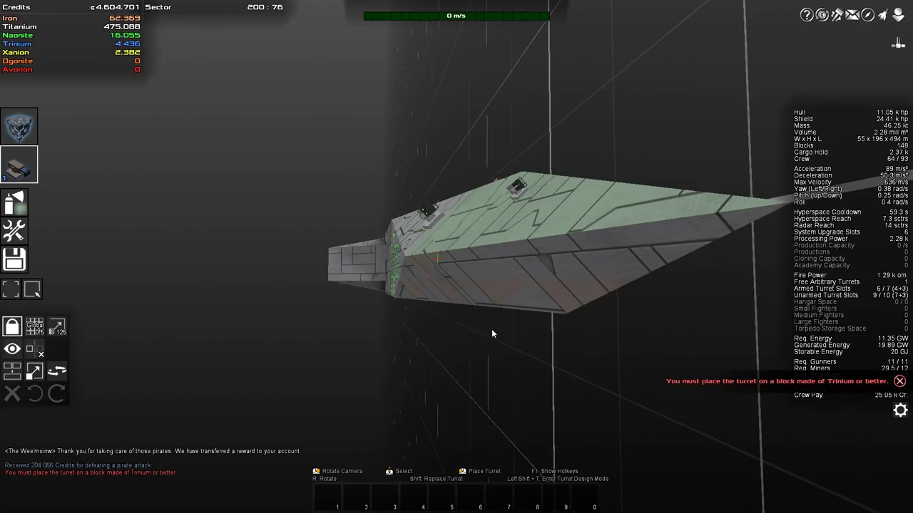
pyautogui.scroll(2, 528, 296)
pyautogui.click(517, 293)
pyautogui.middleClick(509, 301)
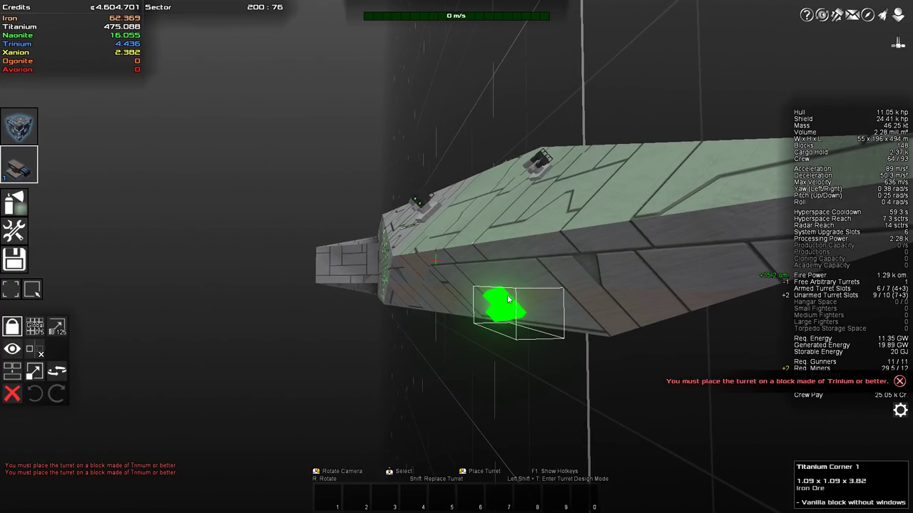
# Preview the cost of converting the whole ship to Trinium, and close the modification without applying it
pyautogui.click(34, 370)
pyautogui.click(506, 126)
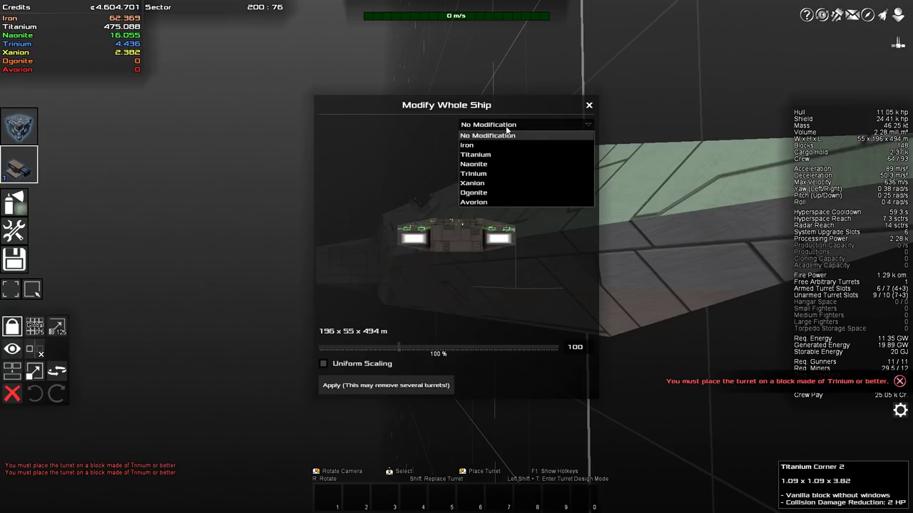
pyautogui.click(481, 175)
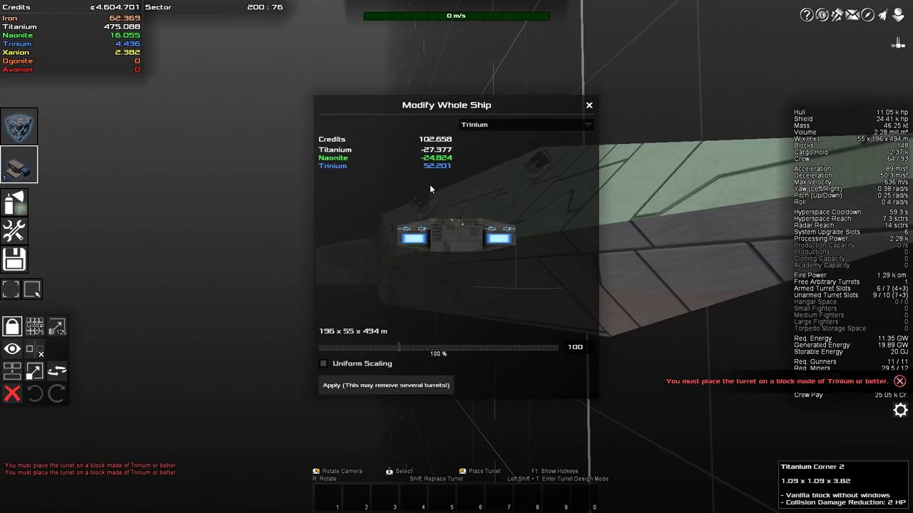
pyautogui.click(589, 105)
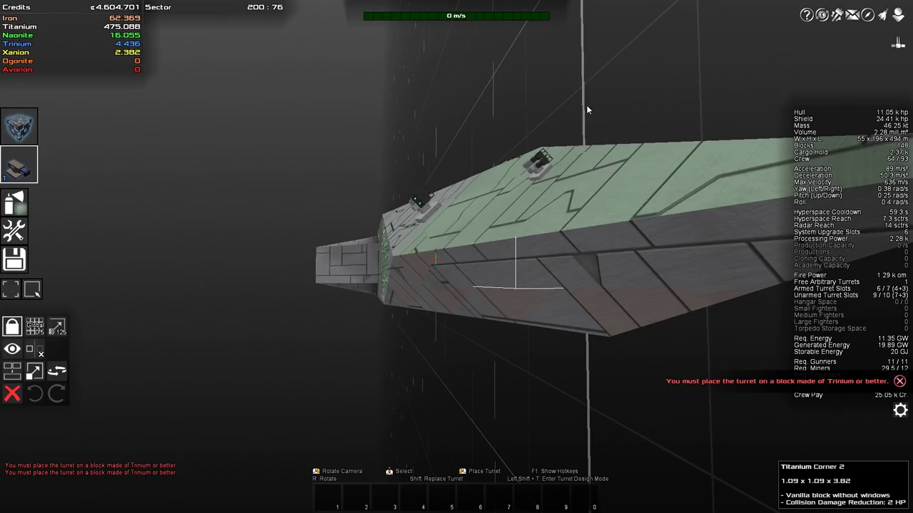
# Replace the mirrored pair of exceptional Double Naonite R-Mining Turrets with a Double Trinium R-Mining Turret on the forward hull
pyautogui.moveTo(586, 106); pyautogui.dragTo(506, 179)
pyautogui.click(585, 271)
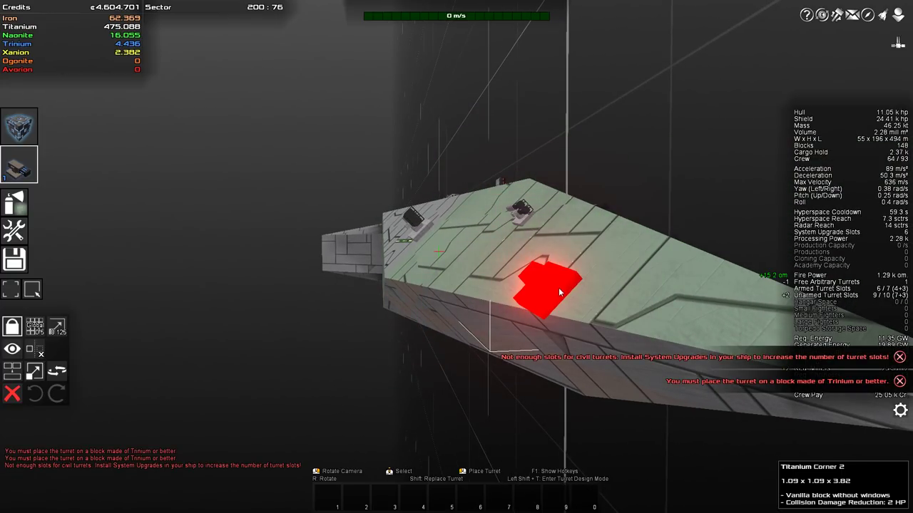
pyautogui.moveTo(642, 235); pyautogui.dragTo(609, 318)
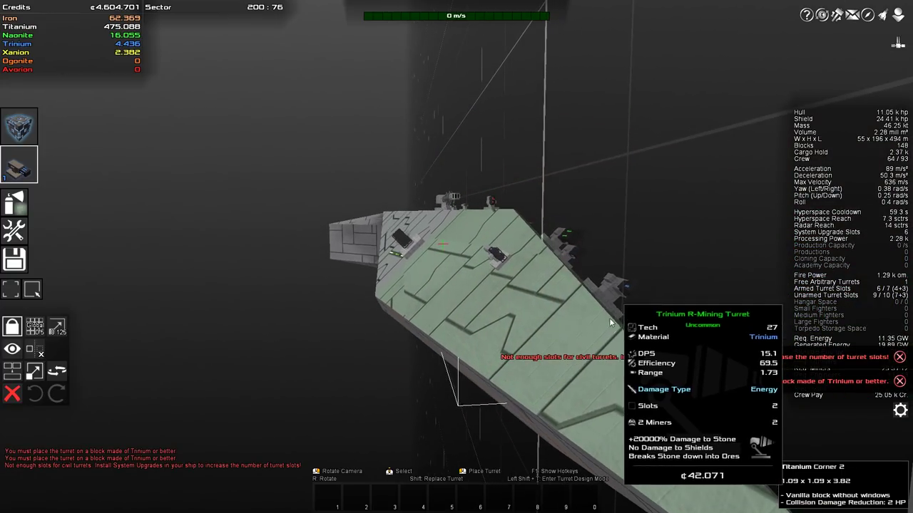
pyautogui.moveTo(547, 343); pyautogui.dragTo(539, 336)
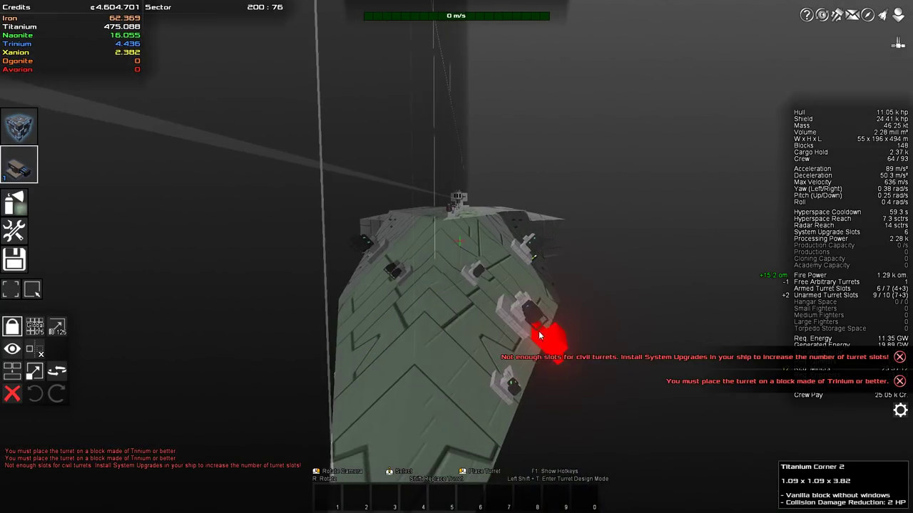
pyautogui.click(526, 255)
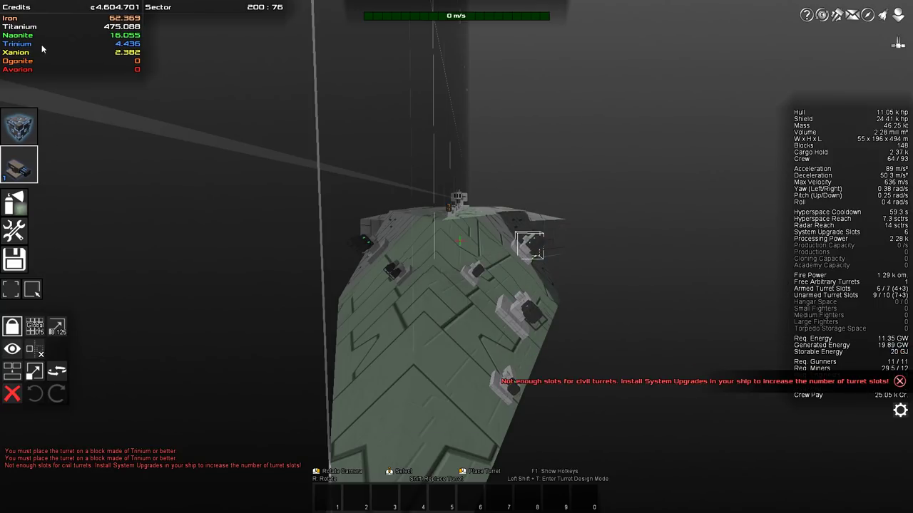
pyautogui.press('Delete')
pyautogui.moveTo(41, 48); pyautogui.dragTo(400, 283)
pyautogui.click(403, 287)
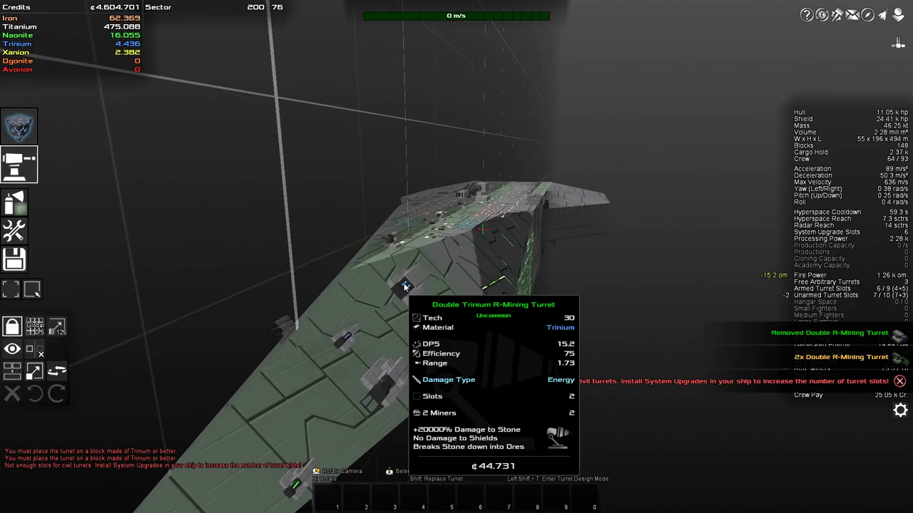
# Mount one exceptional Double Naonite R-Mining Turret on the forward hull, opposite the new Trinium turret, and leave build mode
pyautogui.press('space')
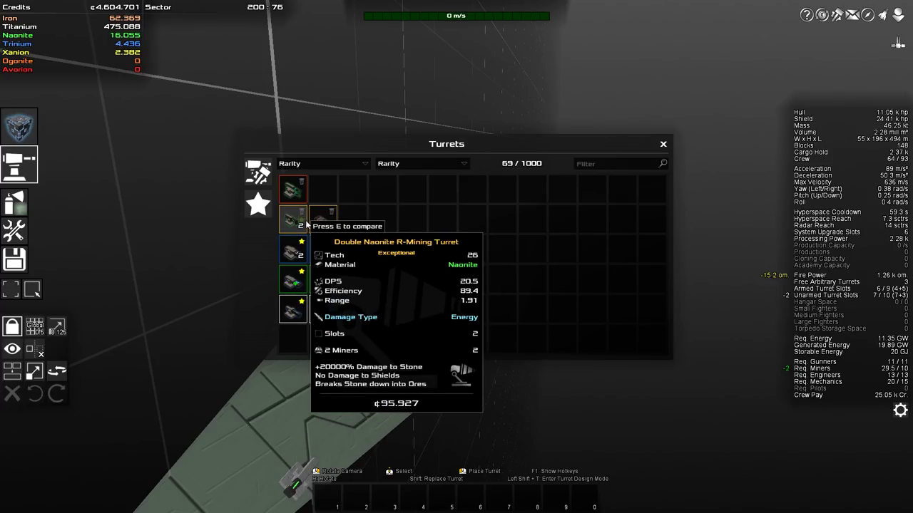
pyautogui.click(293, 252)
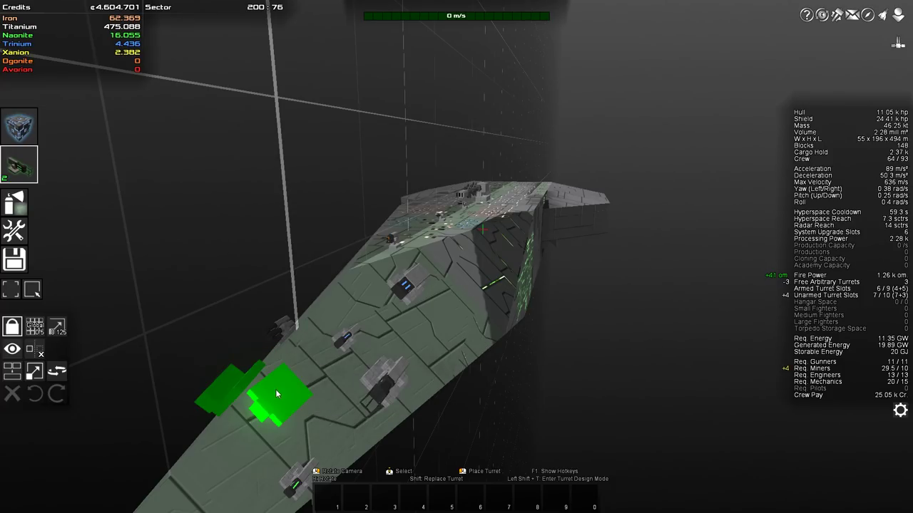
pyautogui.moveTo(432, 330); pyautogui.dragTo(403, 337)
pyautogui.click(403, 337)
pyautogui.scroll(-4, 243, 393)
pyautogui.moveTo(243, 392); pyautogui.dragTo(261, 397)
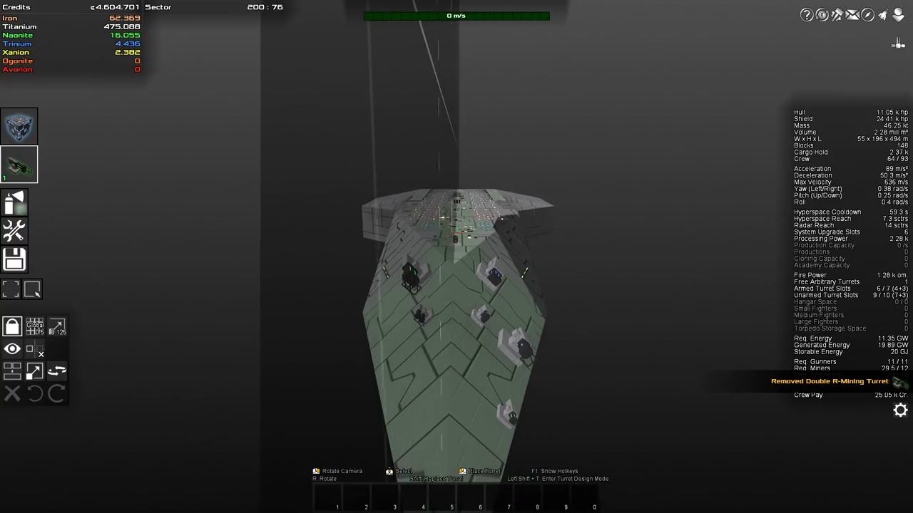
pyautogui.press('b')
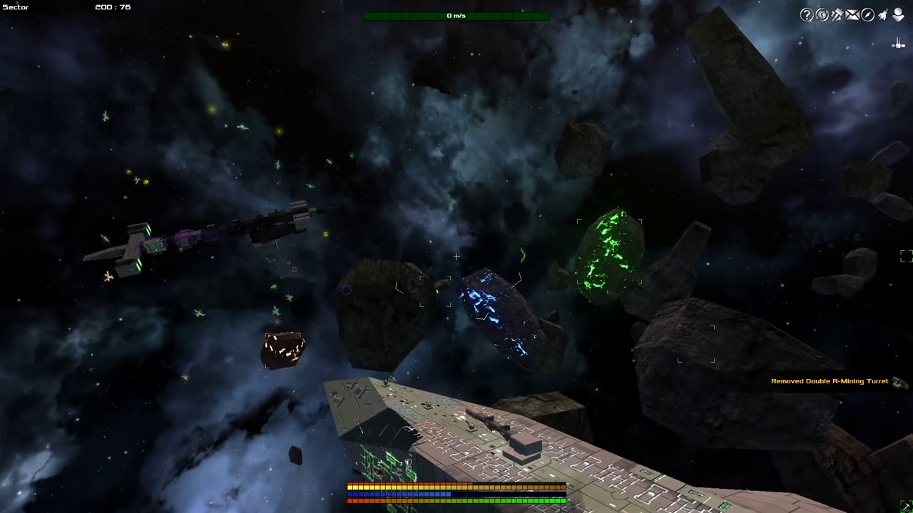
# Check the weapon group assignments of the Venture's turrets in the ship overview
pyautogui.press('t')
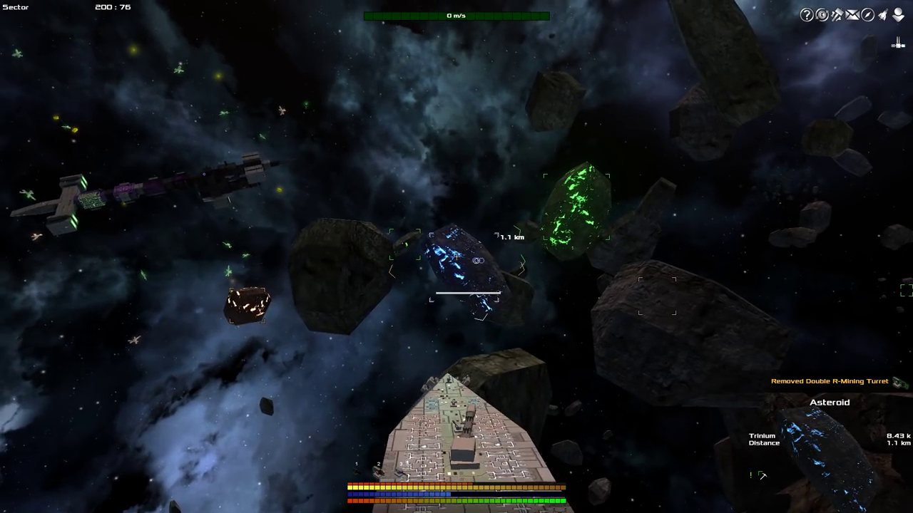
pyautogui.press('i')
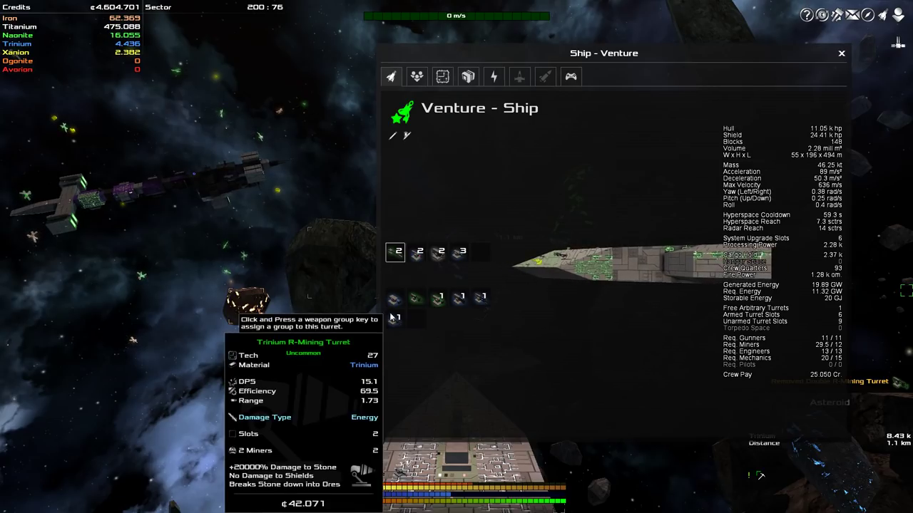
pyautogui.press('i')
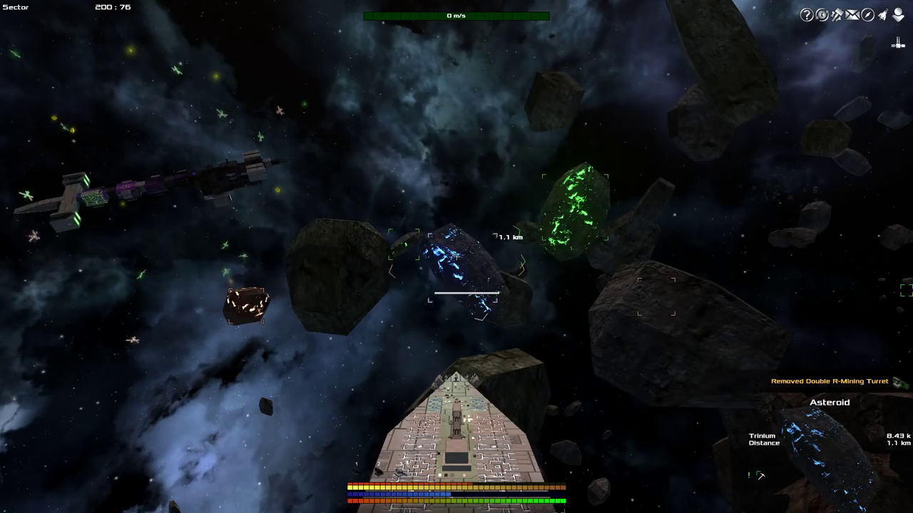
# Mine the targeted Trinium asteroid with the R-Mining lasers while moving the ship closer in short bursts and braking
pyautogui.click(454, 255)
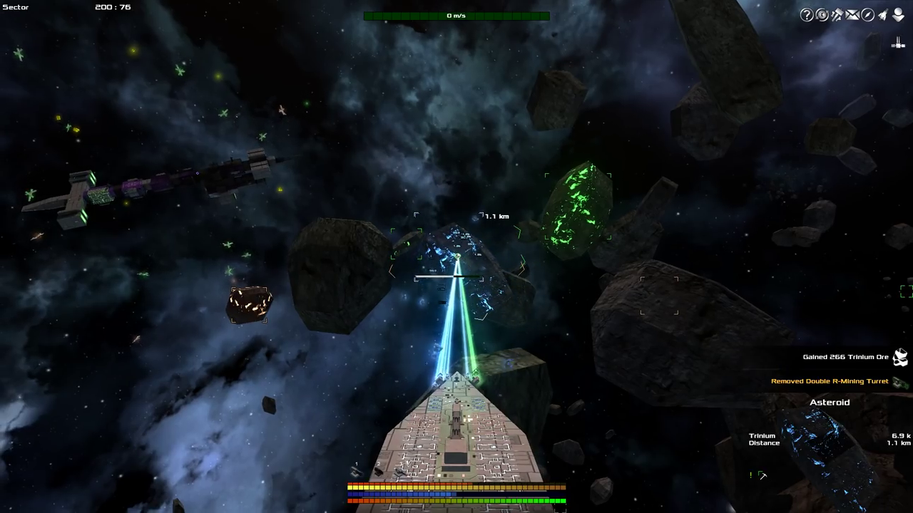
pyautogui.press('w')
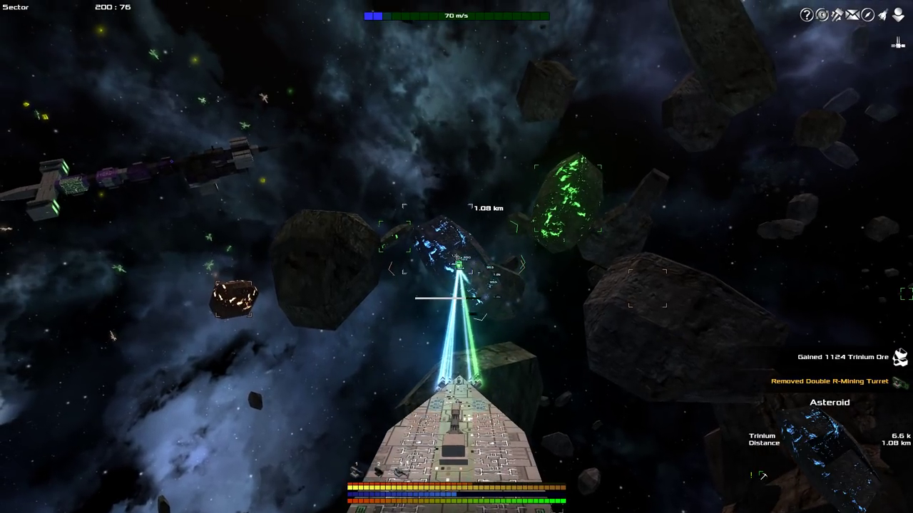
pyautogui.press('s')
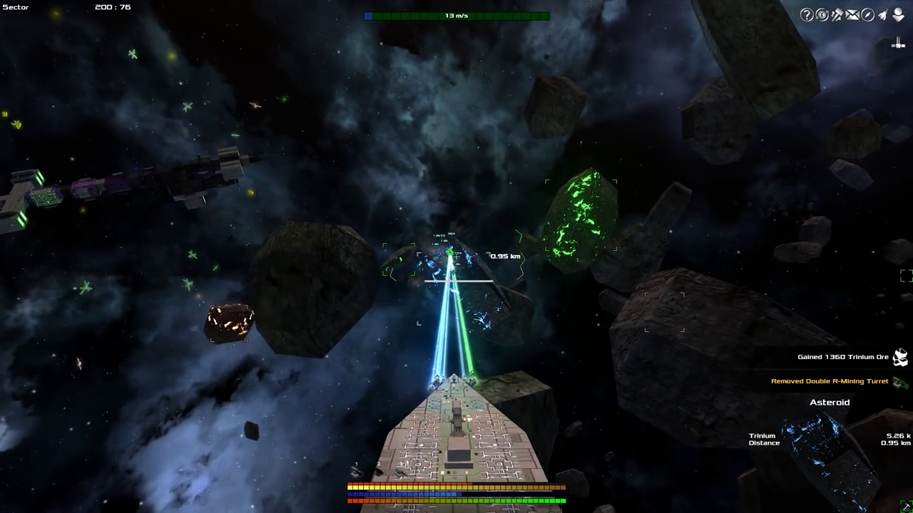
pyautogui.press('w')
pyautogui.press('s')
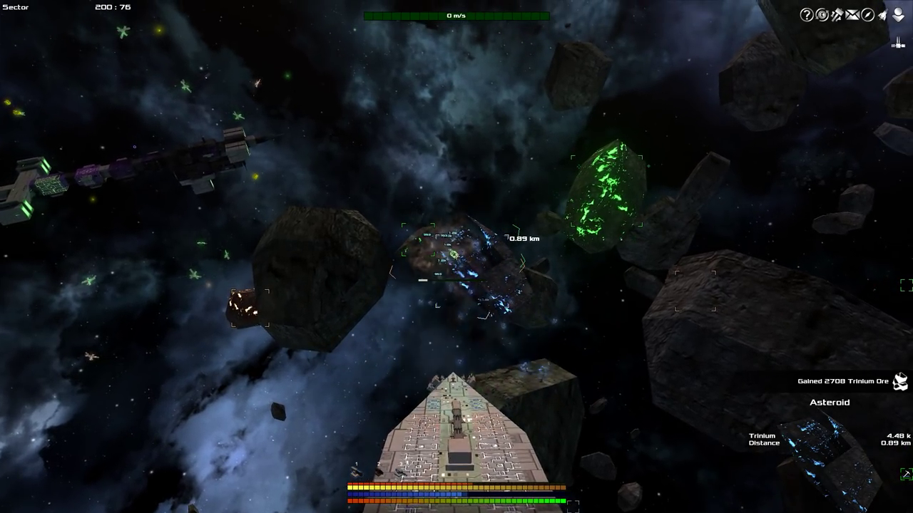
# Briefly check the galaxy map, target the Aluminum Mine S station, and target the Trinium asteroid again
pyautogui.press('m')
pyautogui.press('m')
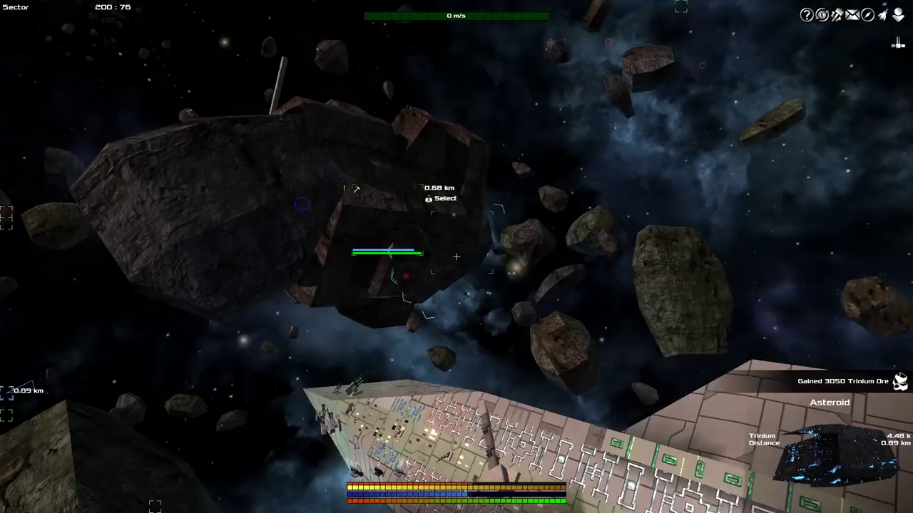
pyautogui.middleClick(456, 257)
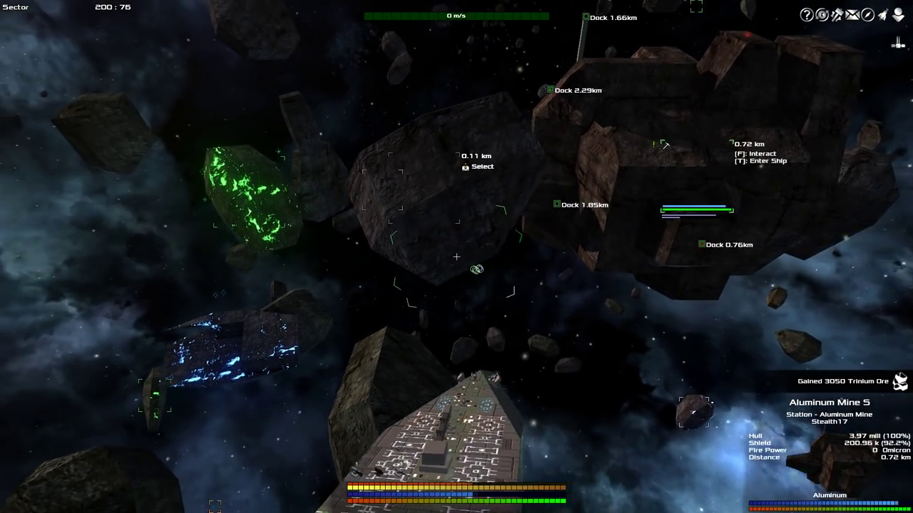
pyautogui.middleClick(456, 257)
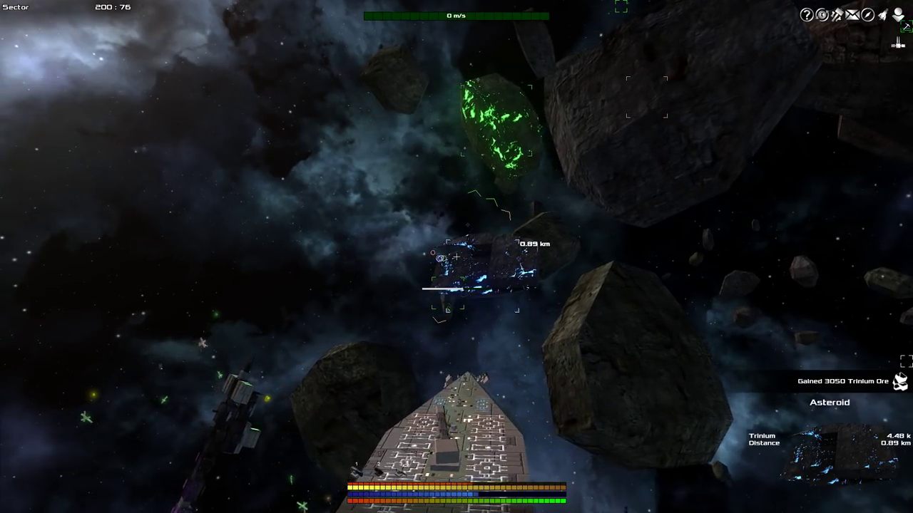
# Open the player's ship list and examine the Seven Provinces' location on the galaxy map
pyautogui.press('b')
pyautogui.press('F9')
pyautogui.press('i')
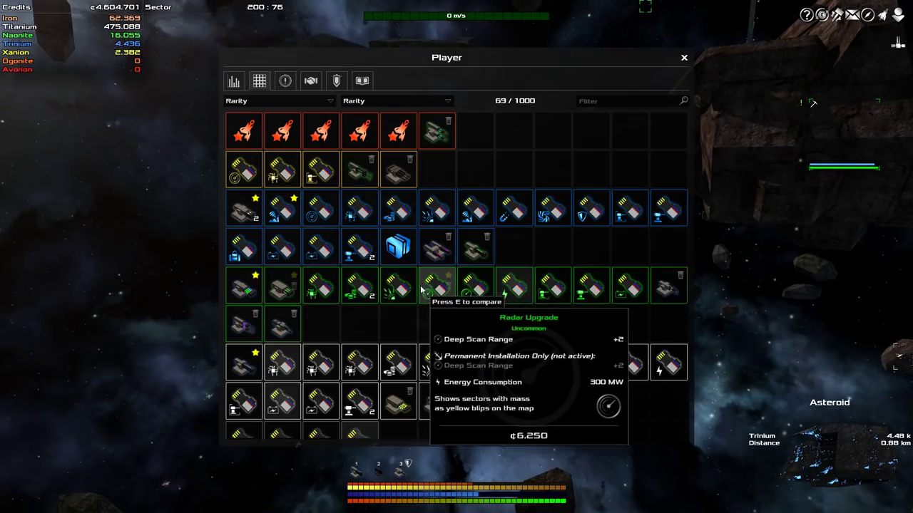
pyautogui.click(234, 84)
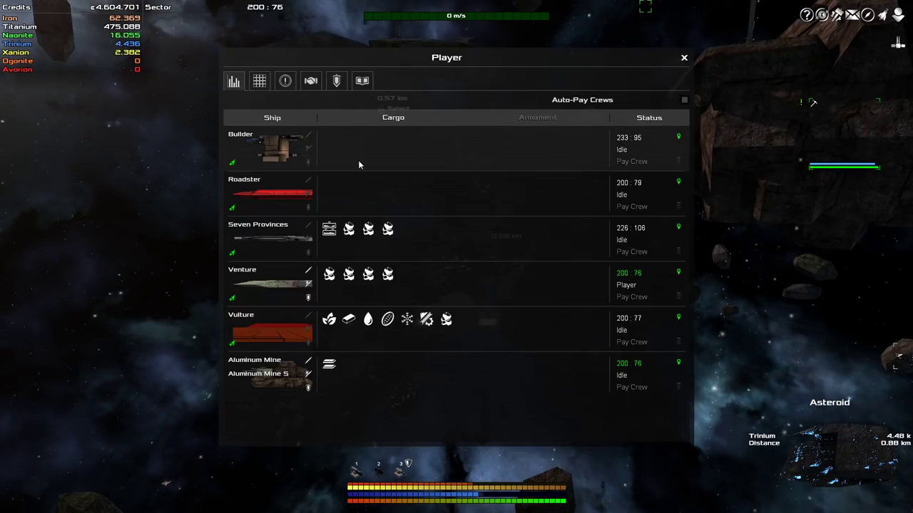
pyautogui.click(679, 228)
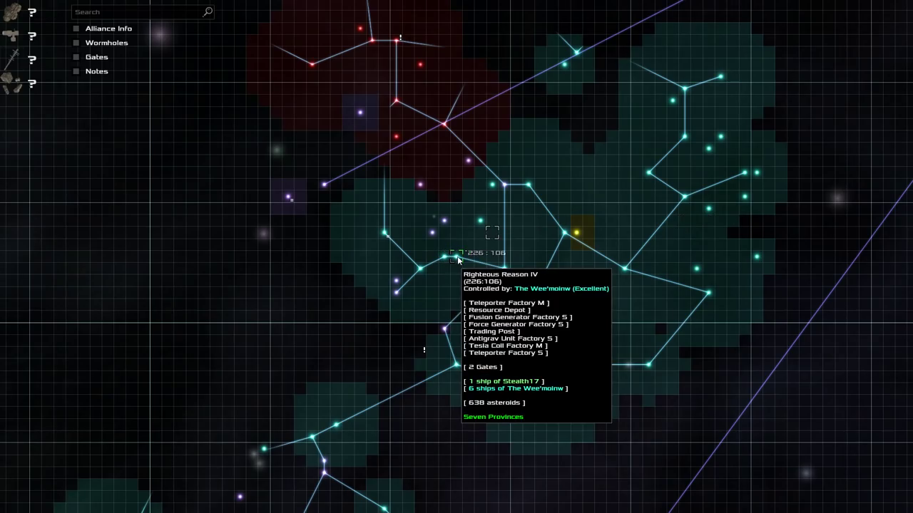
pyautogui.rightClick(446, 258)
pyautogui.click(485, 315)
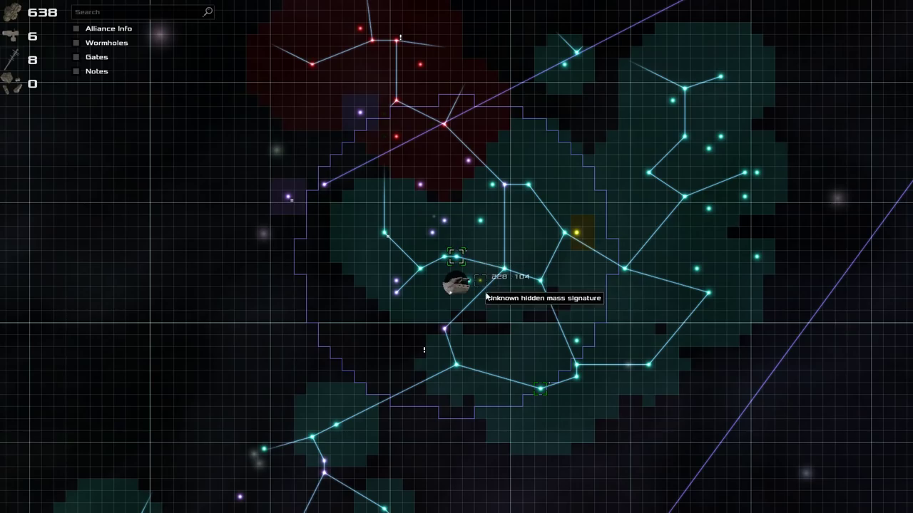
# Give the Venture in sector 200:76 a looping order chain: mine asteroids, jump to 199:83, refine ores, jump back to 200:76
pyautogui.moveTo(491, 332); pyautogui.dragTo(530, 167)
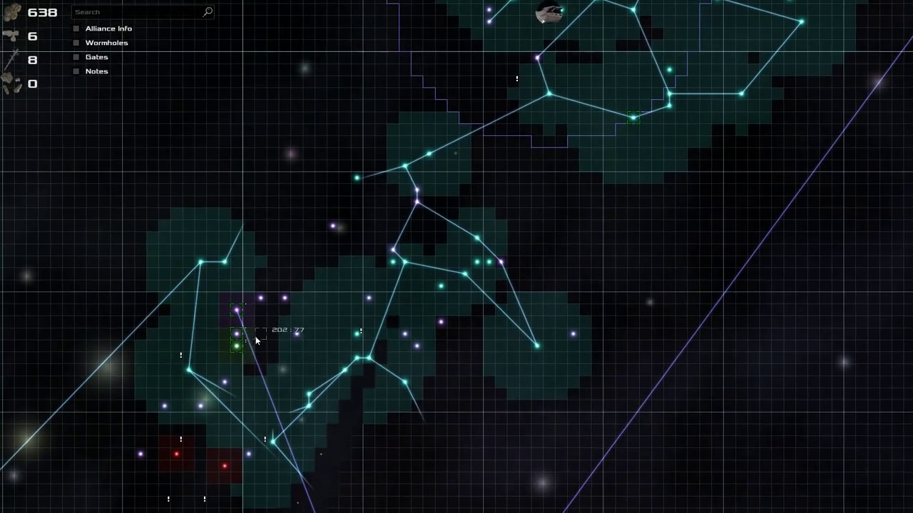
pyautogui.click(239, 347)
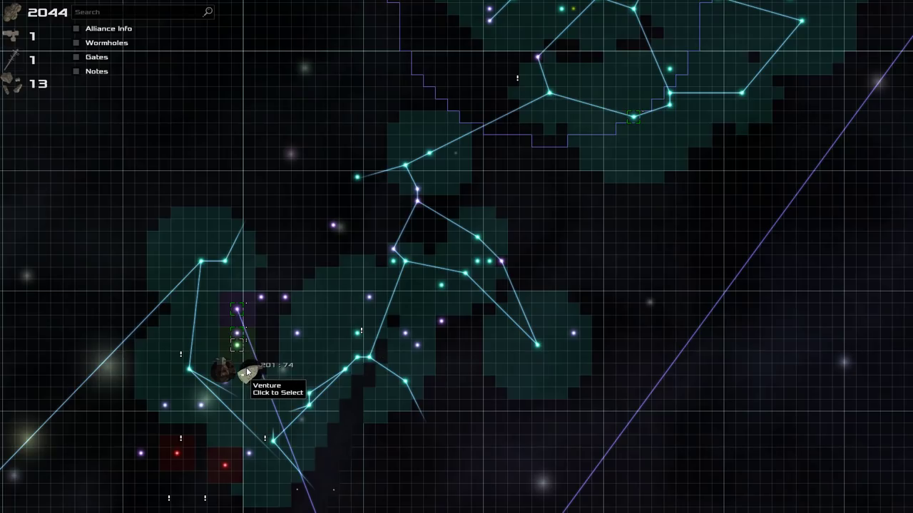
pyautogui.click(246, 369)
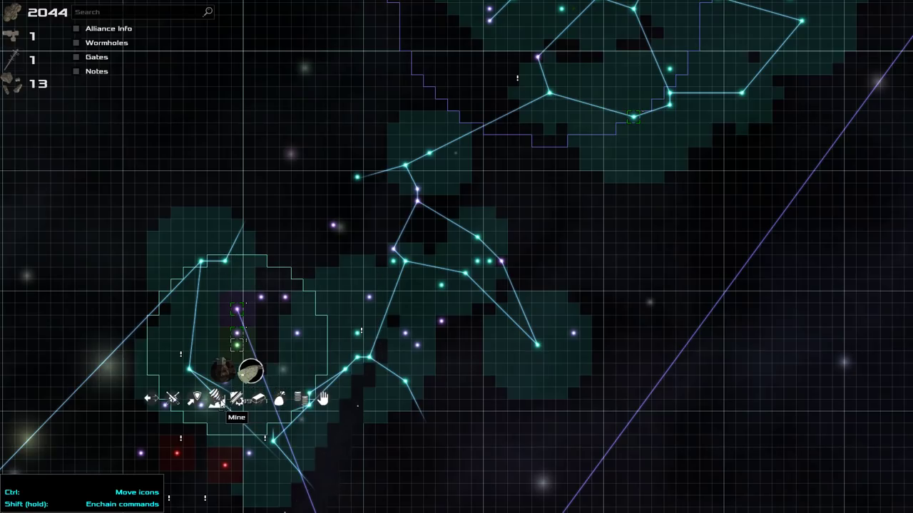
pyautogui.keyDown('shift'); pyautogui.click(223, 262); pyautogui.keyUp('shift')
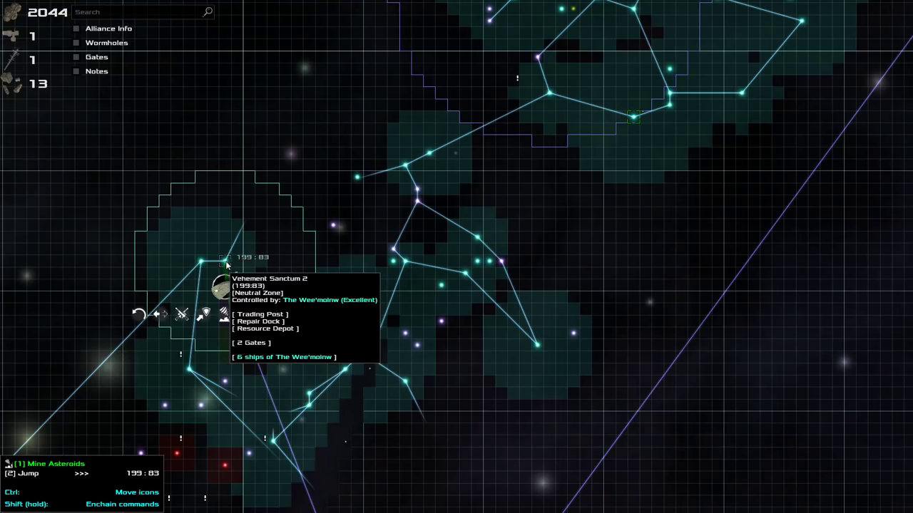
pyautogui.keyDown('shift'); pyautogui.click(267, 322); pyautogui.keyUp('shift')
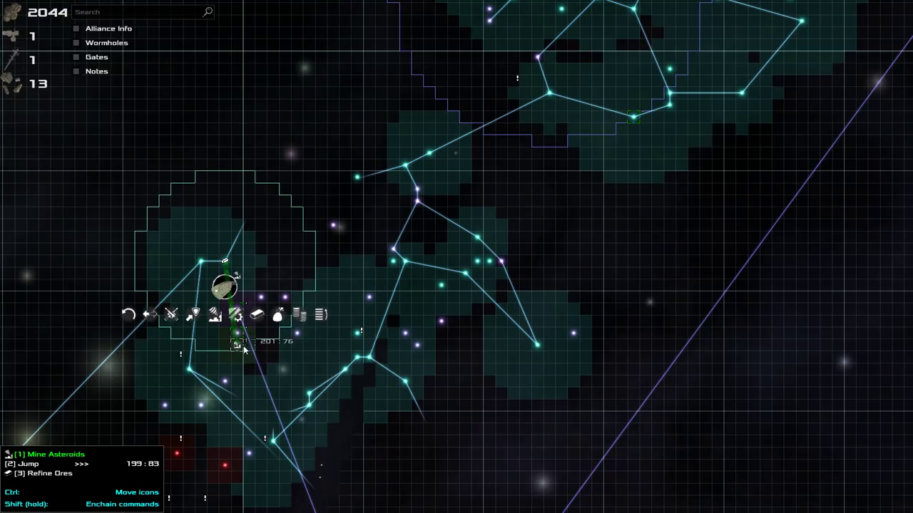
pyautogui.keyDown('shift'); pyautogui.click(236, 345); pyautogui.keyUp('shift')
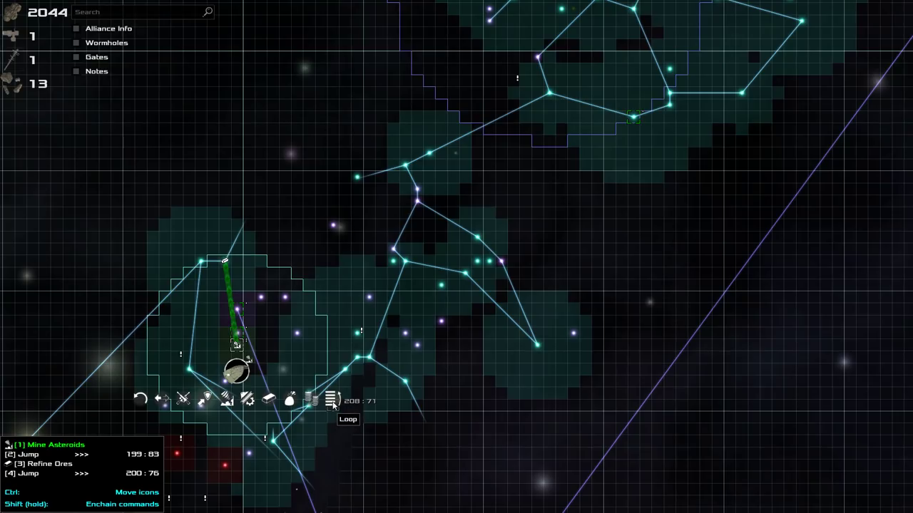
pyautogui.click(332, 401)
pyautogui.press('m')
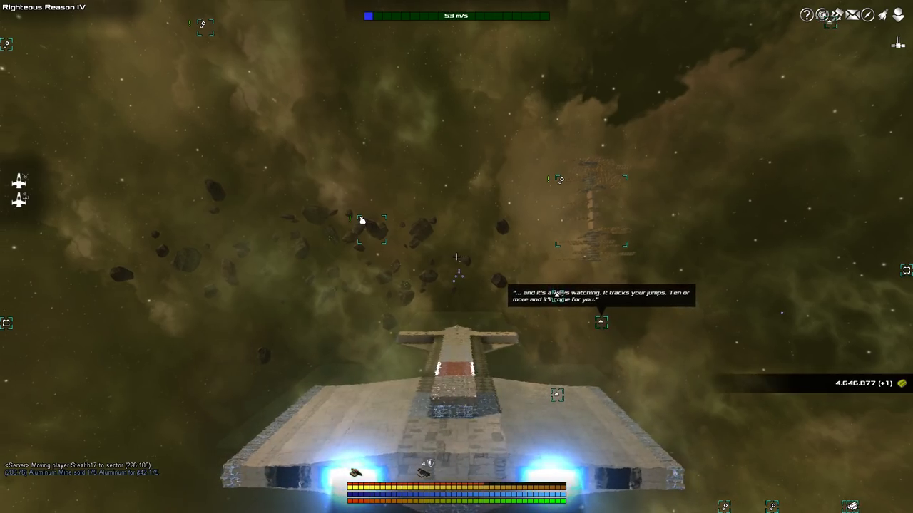
# Check the Seven Provinces' cargo and enter sector 225:117 into the navigation computer from the galaxy map
pyautogui.press('i')
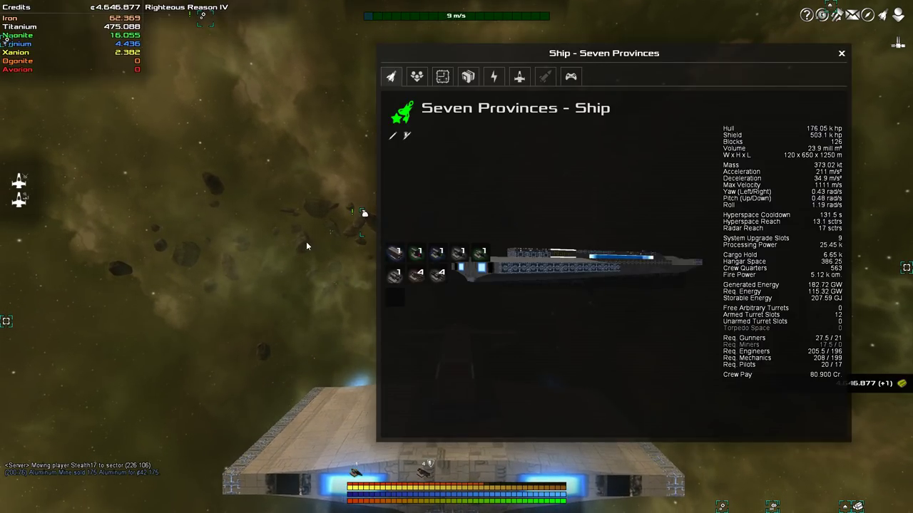
pyautogui.click(468, 77)
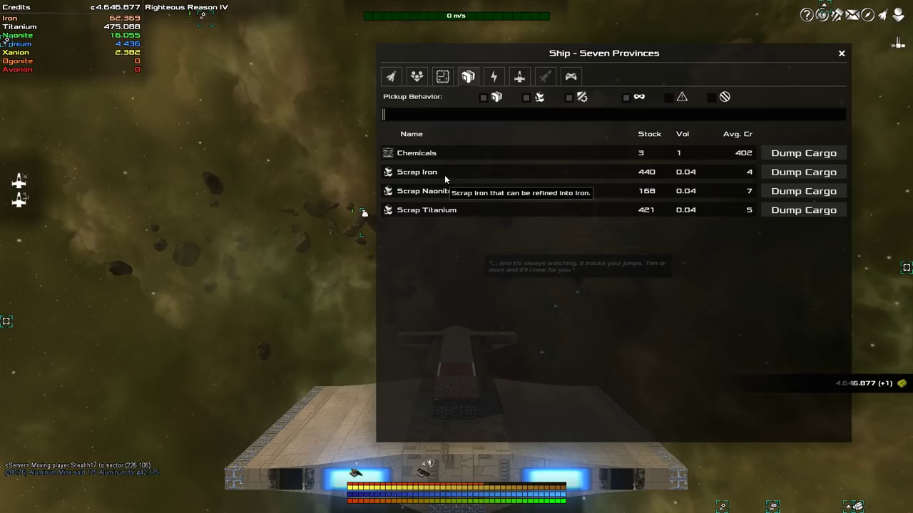
pyautogui.press('m')
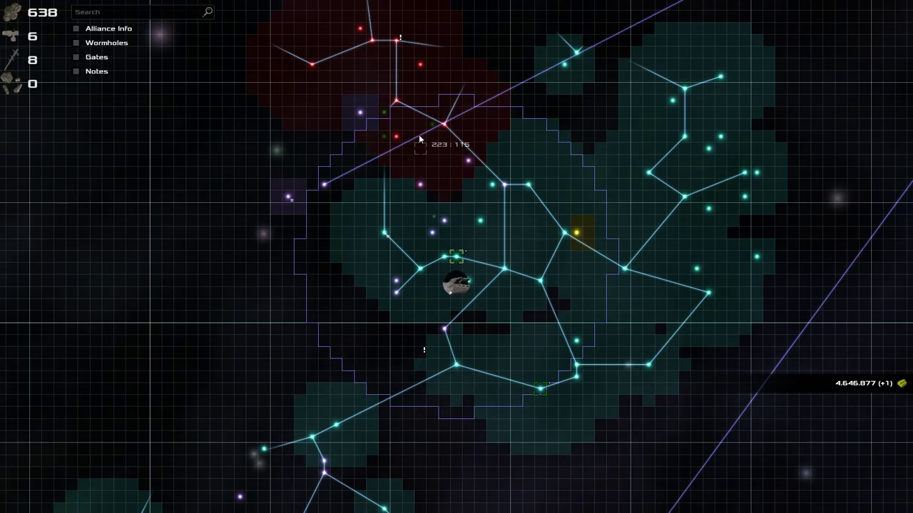
pyautogui.moveTo(421, 138); pyautogui.dragTo(409, 234)
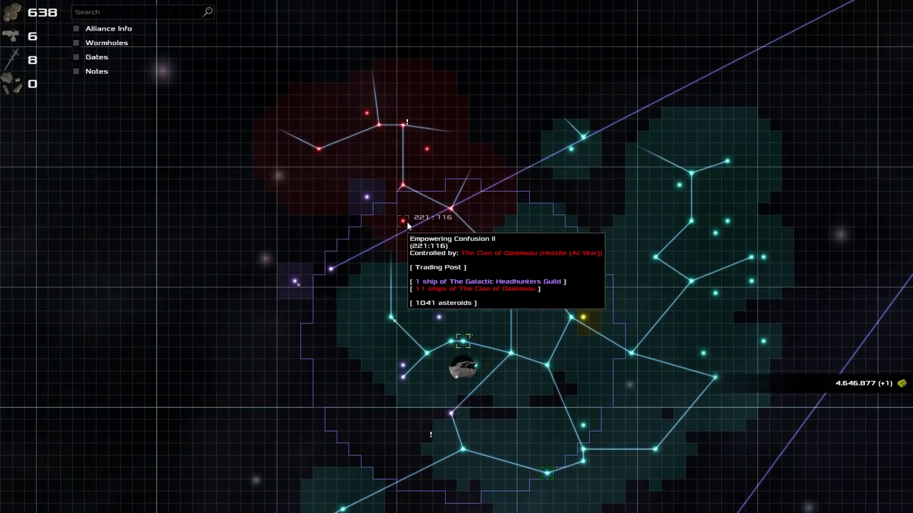
pyautogui.moveTo(454, 212)
pyautogui.rightClick(452, 151)
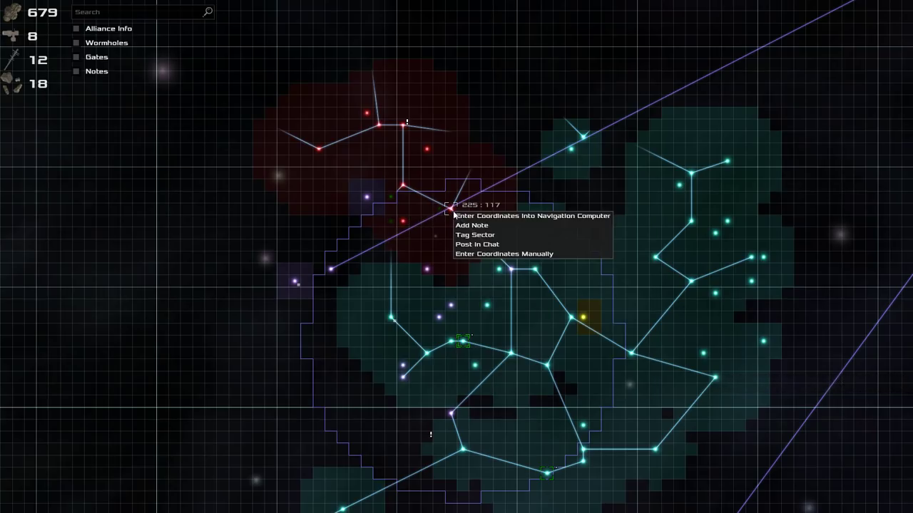
pyautogui.click(513, 162)
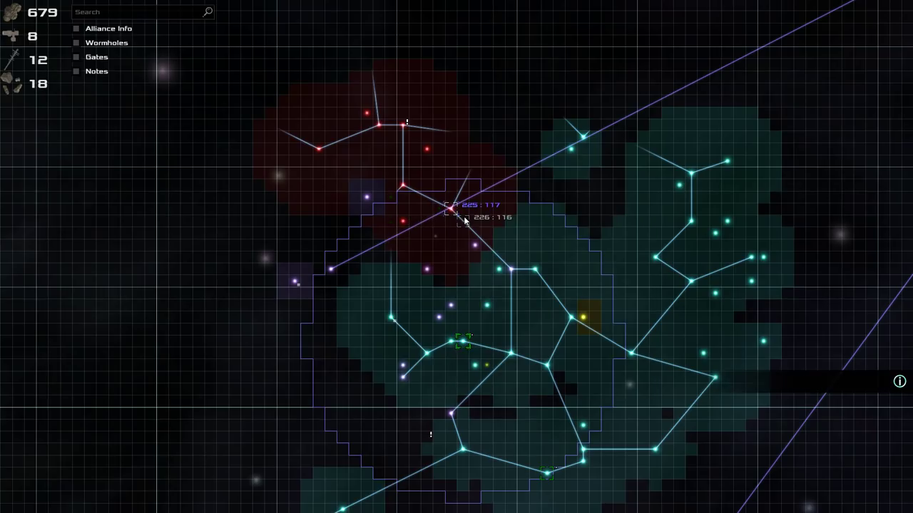
pyautogui.press('m')
# Accelerate the Seven Provinces along the calculated route and make the hyperspace jump to sector 225:117
pyautogui.press('w')
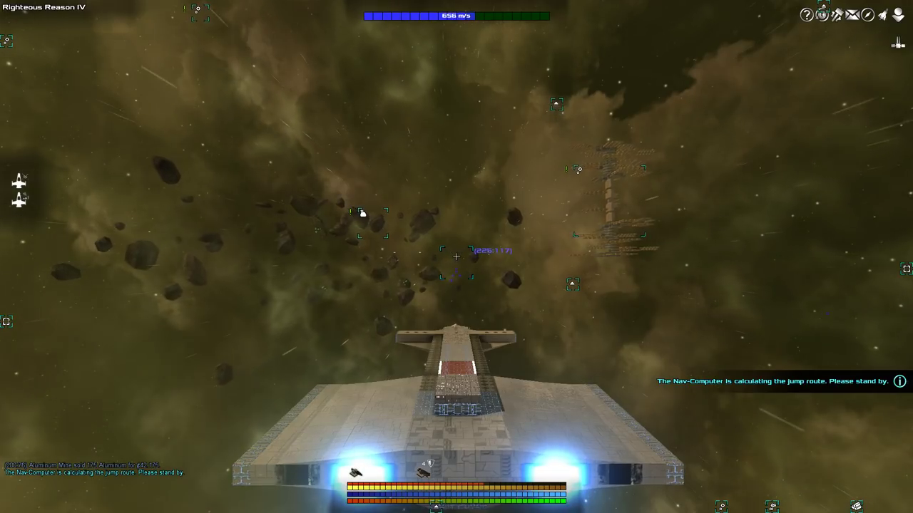
pyautogui.press('Return')
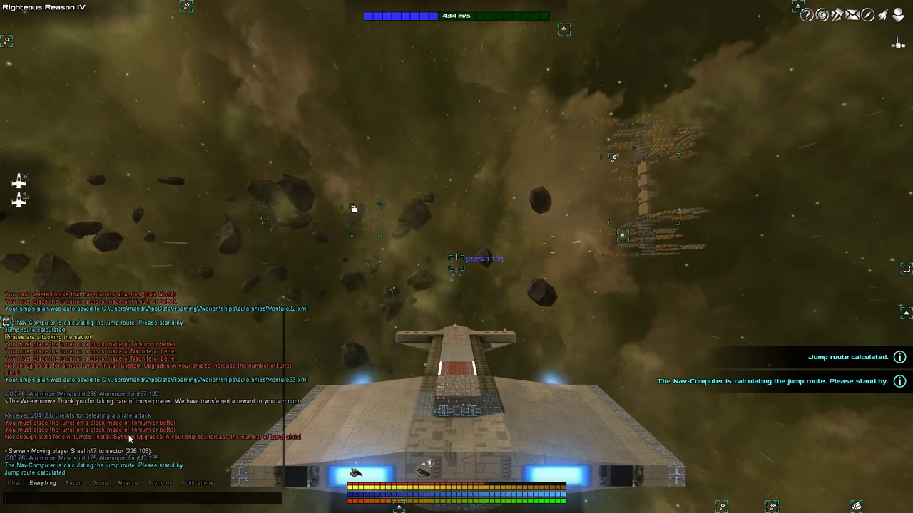
pyautogui.press('Return')
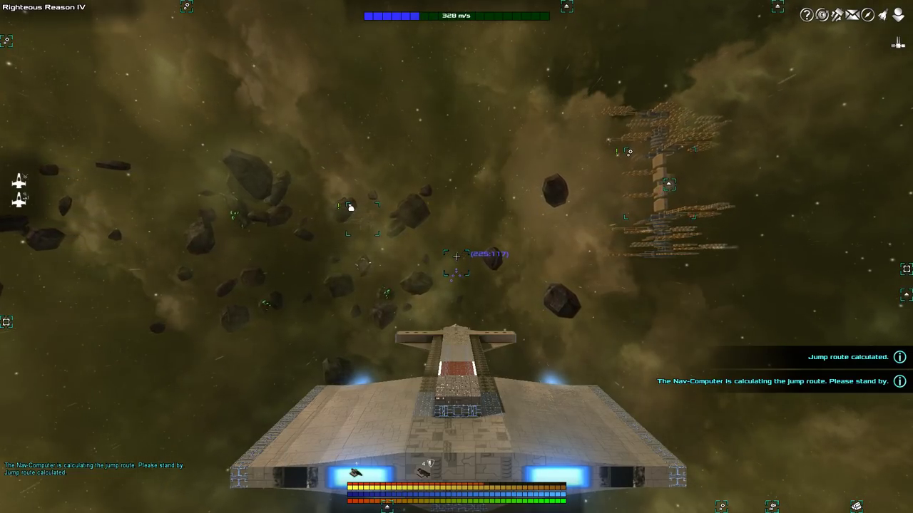
pyautogui.press('j')
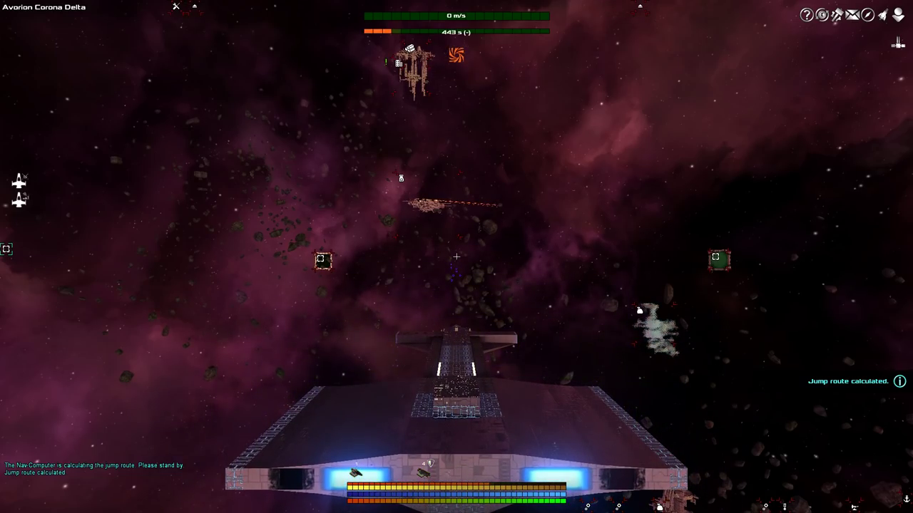
# Review the sector's objects in the strategy view, turn the ship around and target a hostile Cruiser
pyautogui.press('b')
pyautogui.press('b')
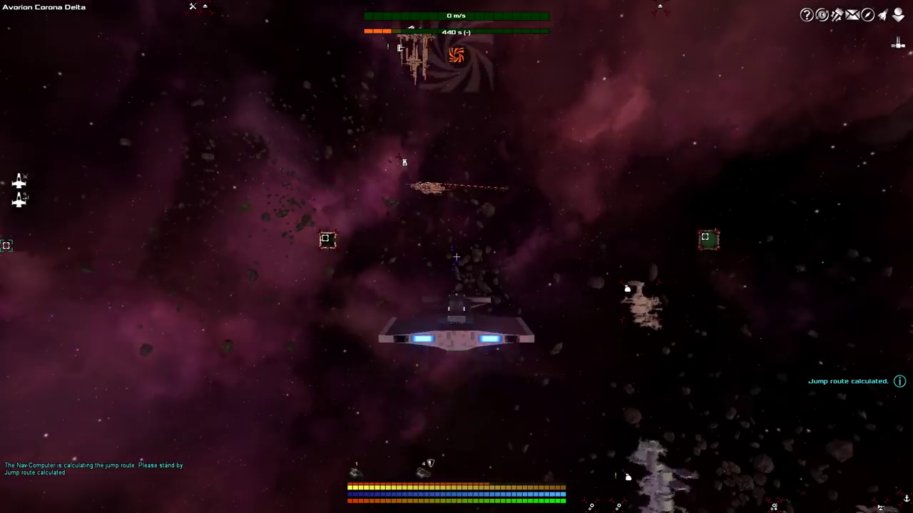
pyautogui.press('w')
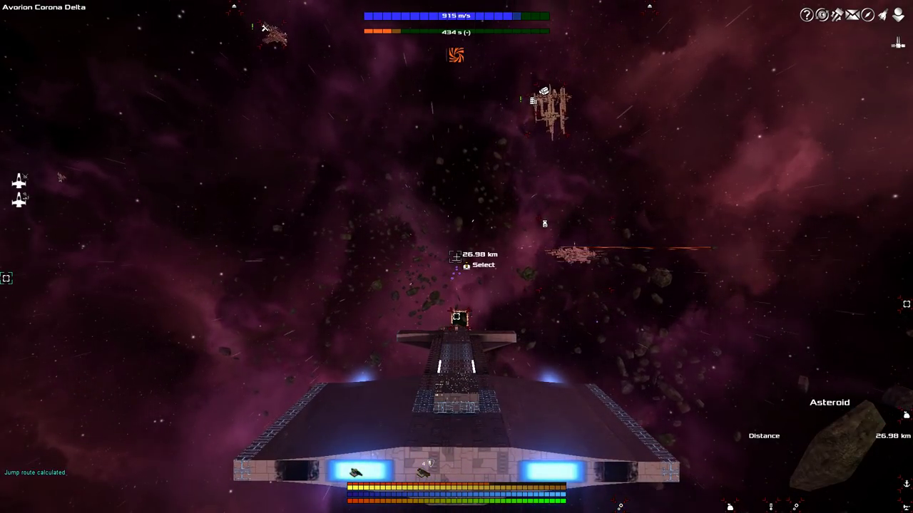
pyautogui.press('b')
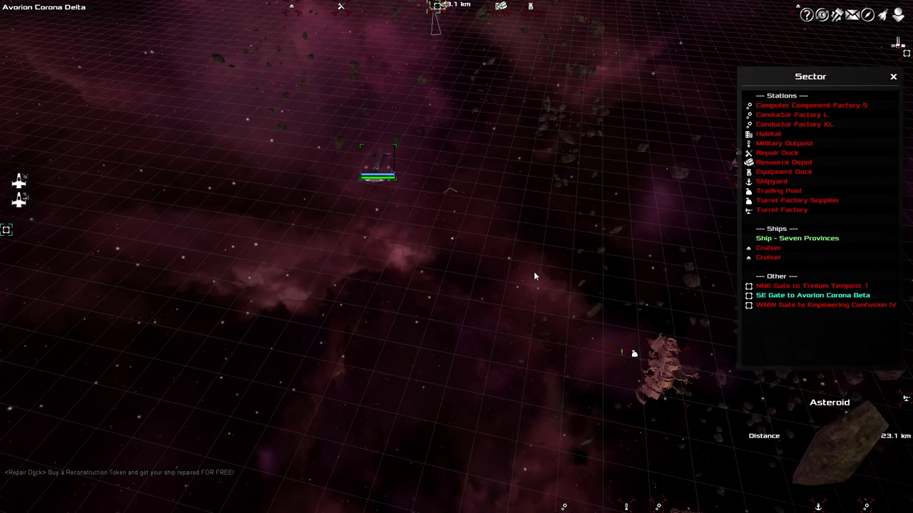
pyautogui.press('b')
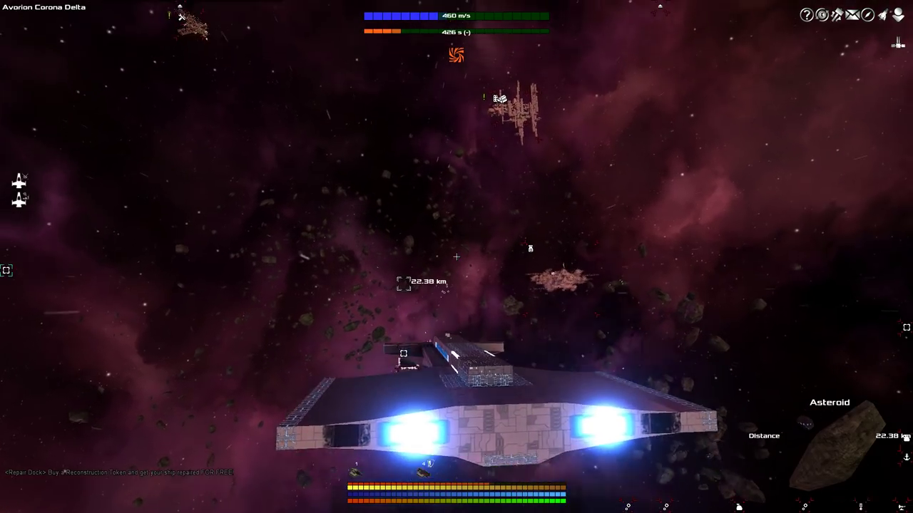
pyautogui.press('w')
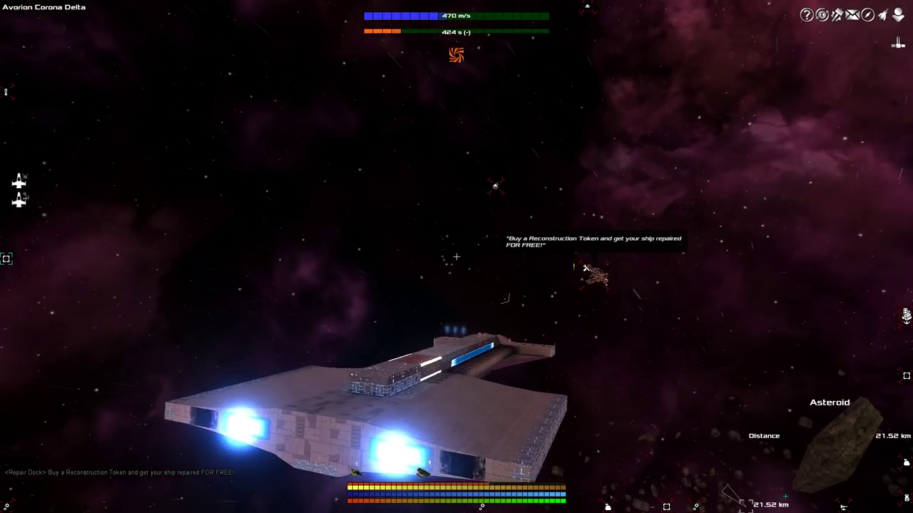
pyautogui.press('t')
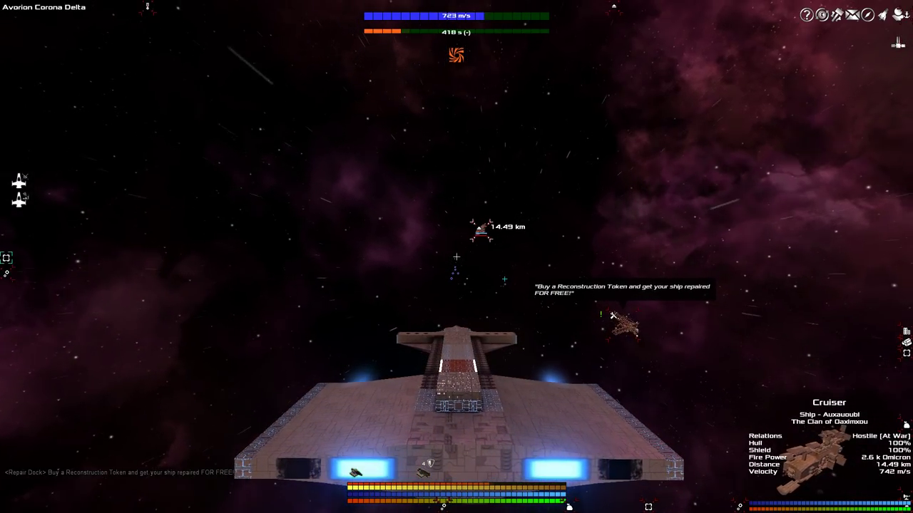
# Check the Cruiser's position in the strategy view, close in on it and open fire
pyautogui.press('b')
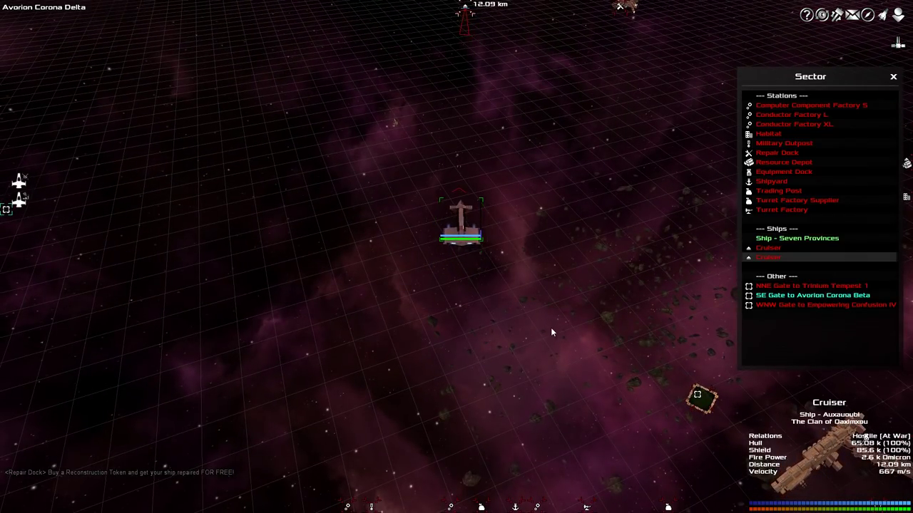
pyautogui.press('b')
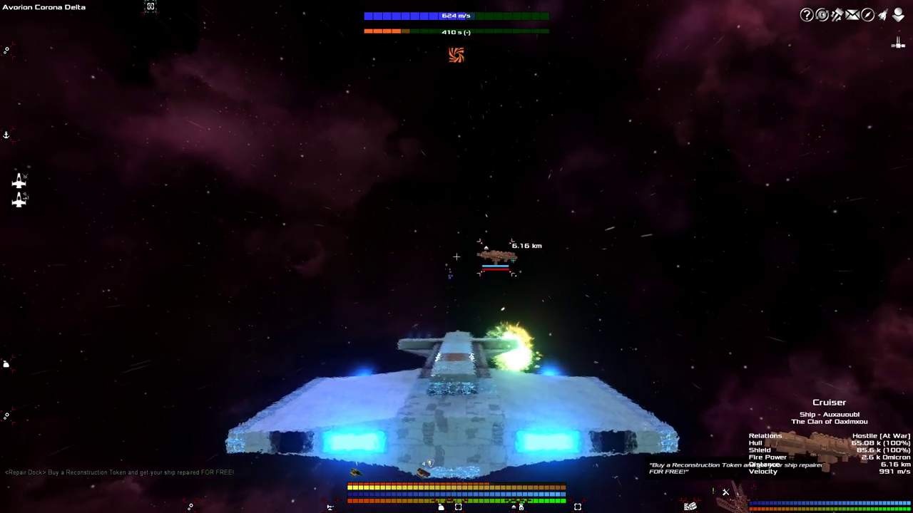
pyautogui.click(456, 256)
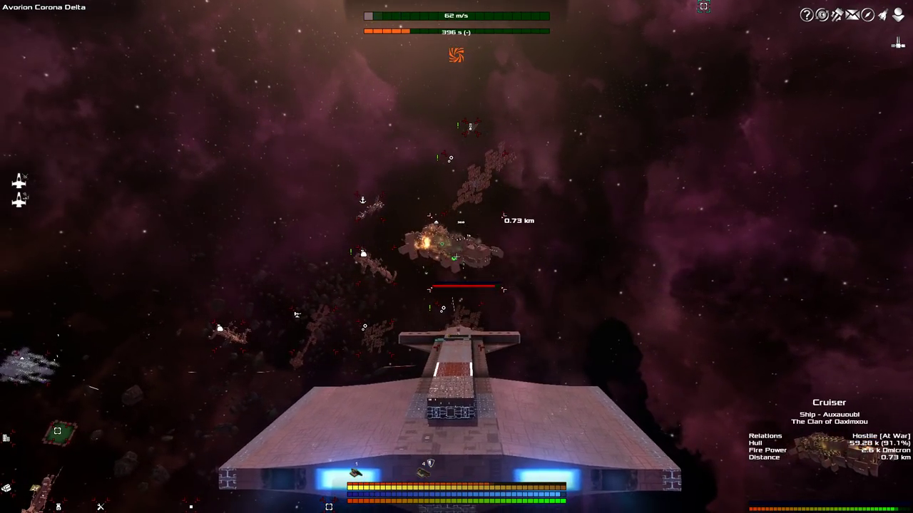
# Pause in building mode and assign the exotic Double Bolter Turret to weapon group 2 in the ship overview
pyautogui.press('b')
pyautogui.press('i')
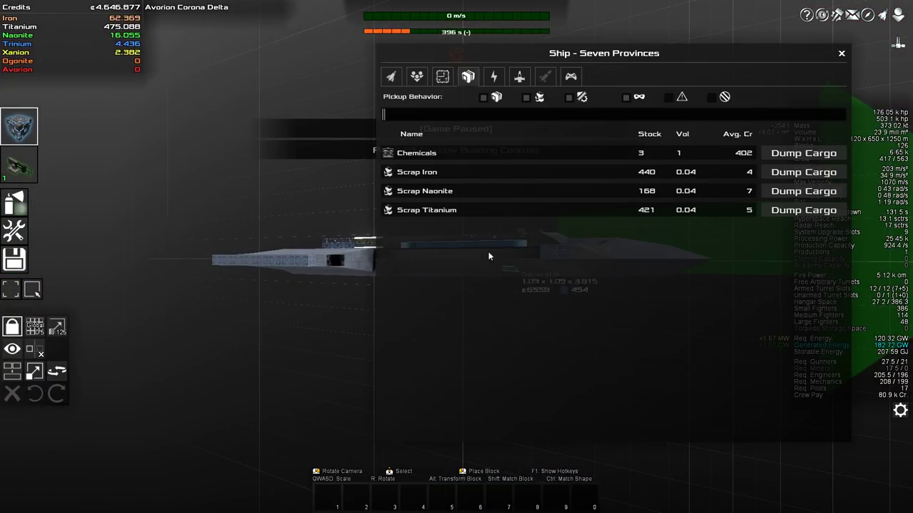
pyautogui.click(391, 76)
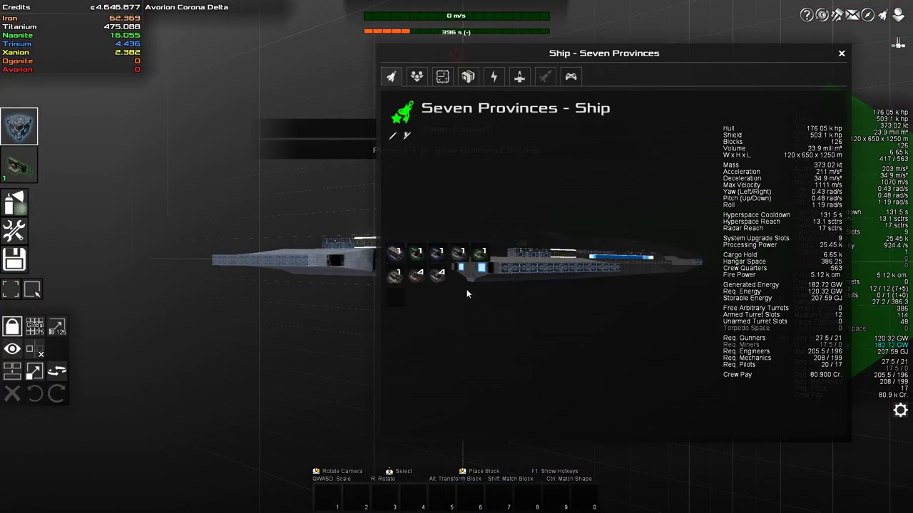
pyautogui.click(412, 257)
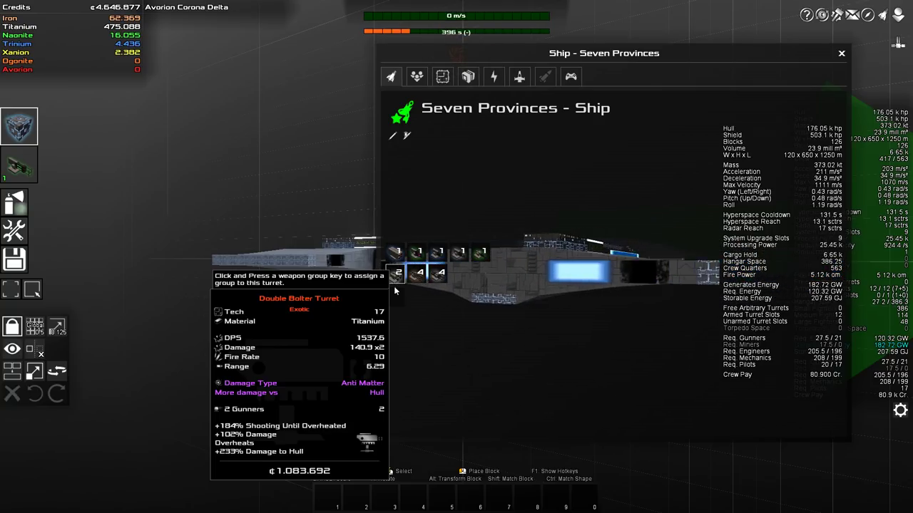
pyautogui.press('Escape')
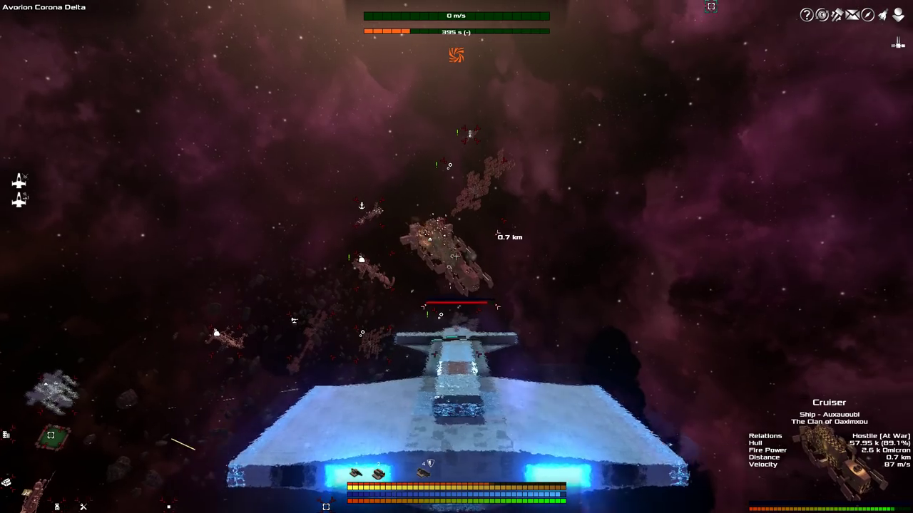
# Close in on the targeted hostile Cruiser and fire on its hull in repeated close passes
pyautogui.press('w')
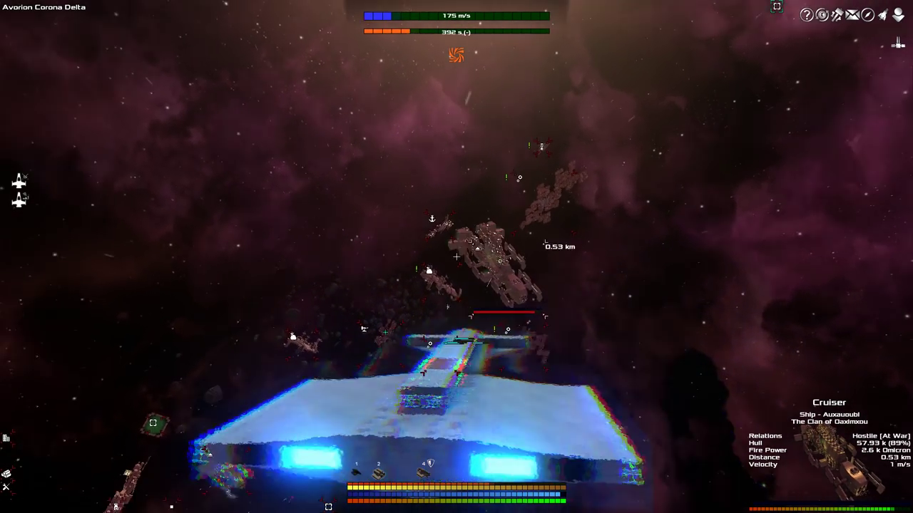
pyautogui.click(456, 256)
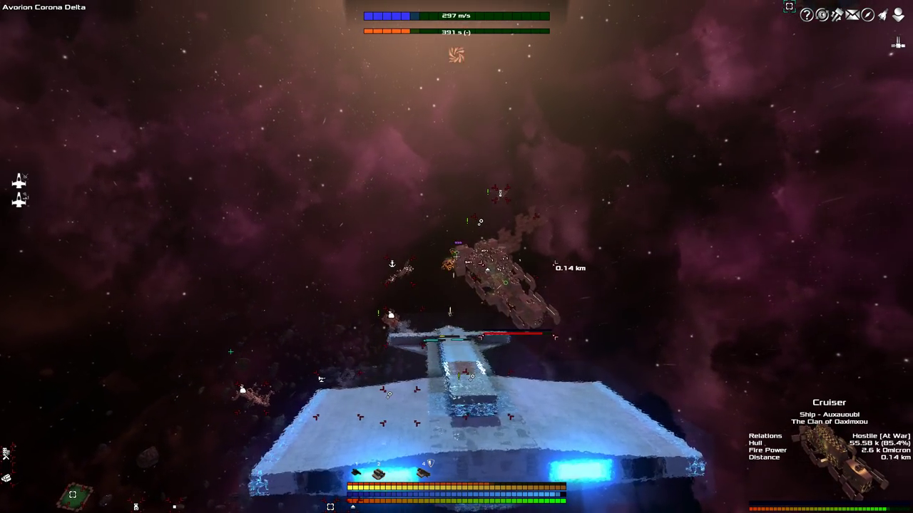
pyautogui.press('w')
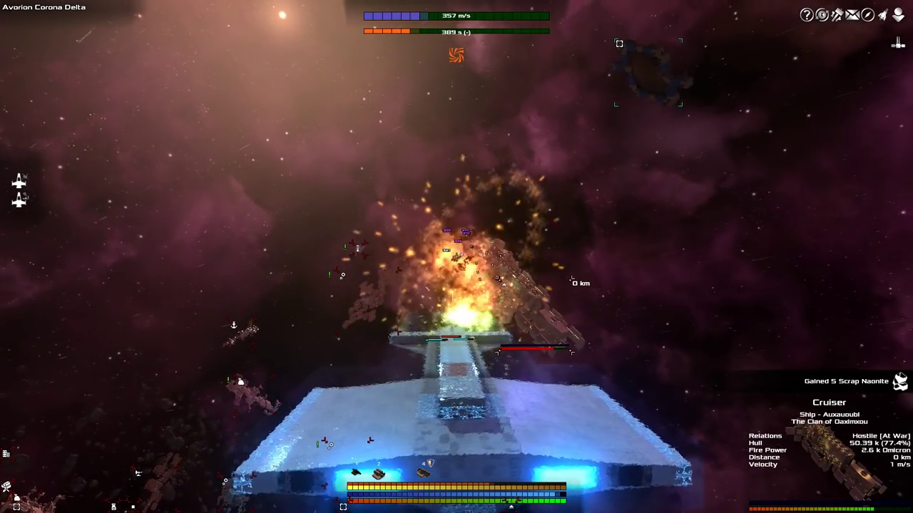
pyautogui.press('w')
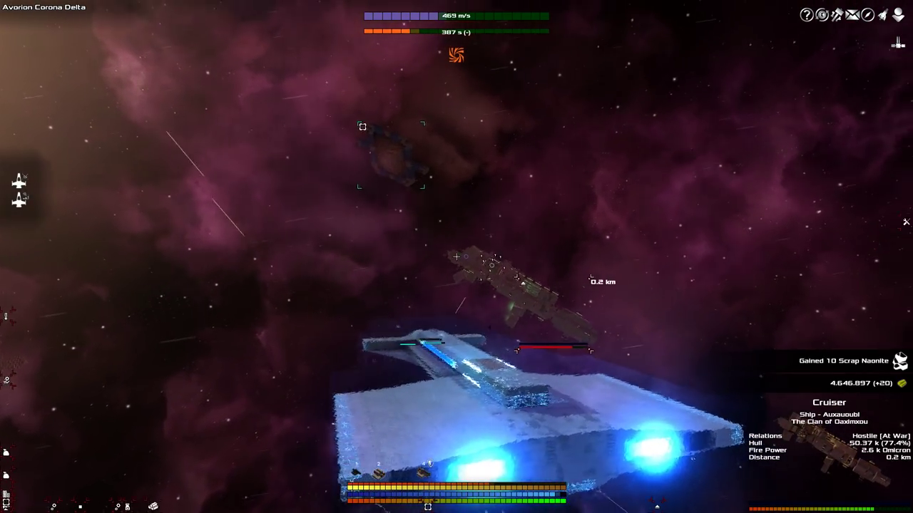
pyautogui.click(457, 257)
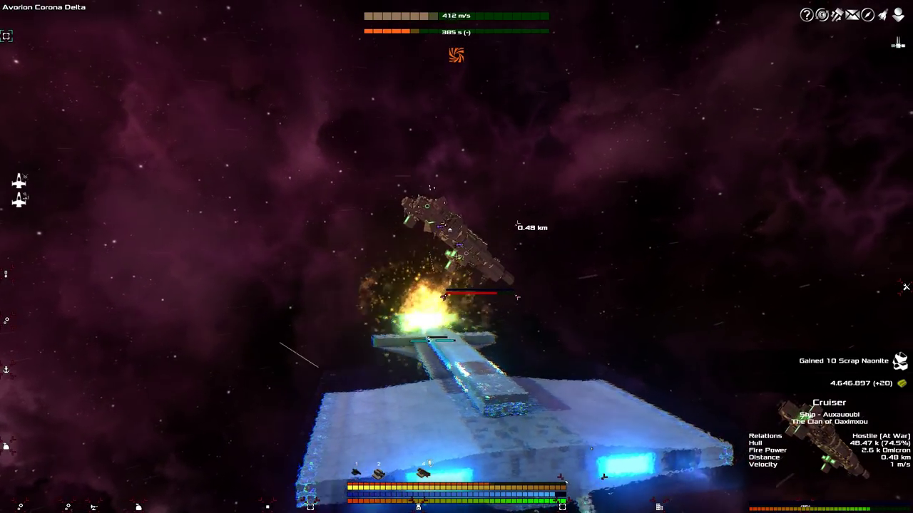
pyautogui.press('w')
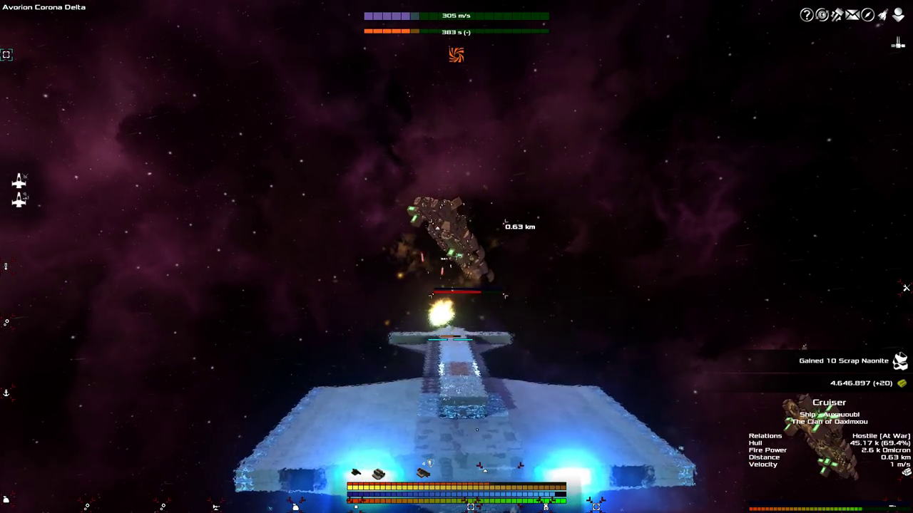
pyautogui.click(456, 256)
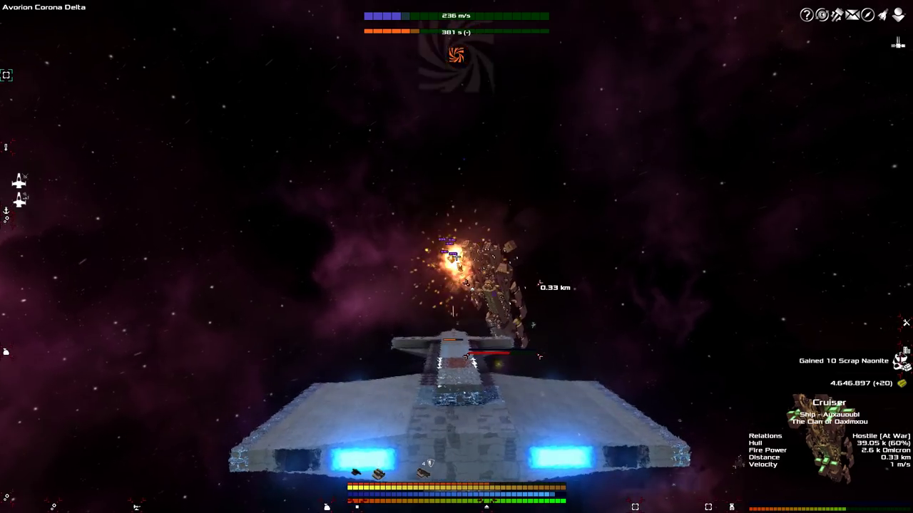
# Maneuver around the damaged Cruiser at close range, backing off and turning to bring it into view
pyautogui.press('w')
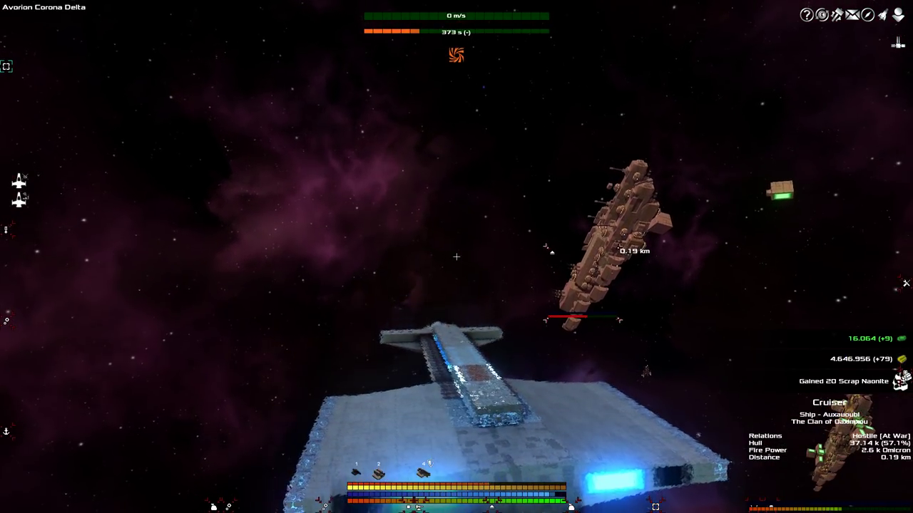
pyautogui.press('w')
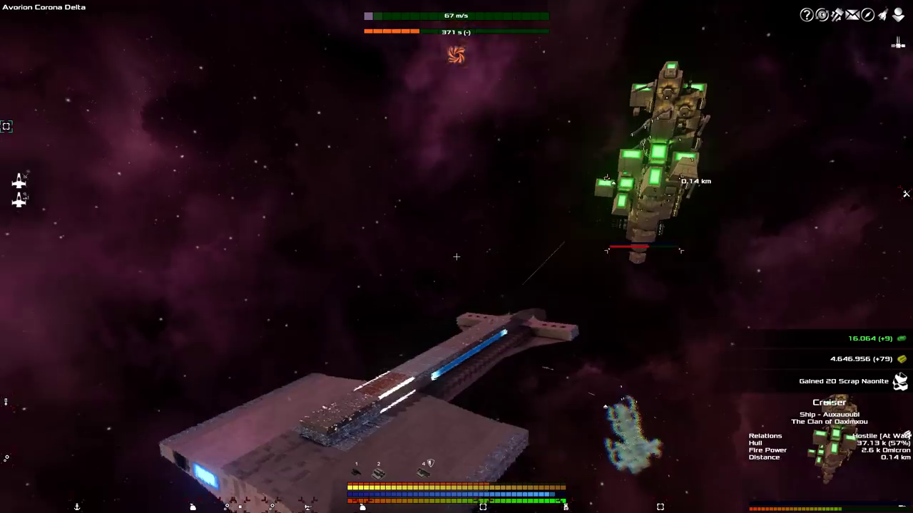
pyautogui.press('s')
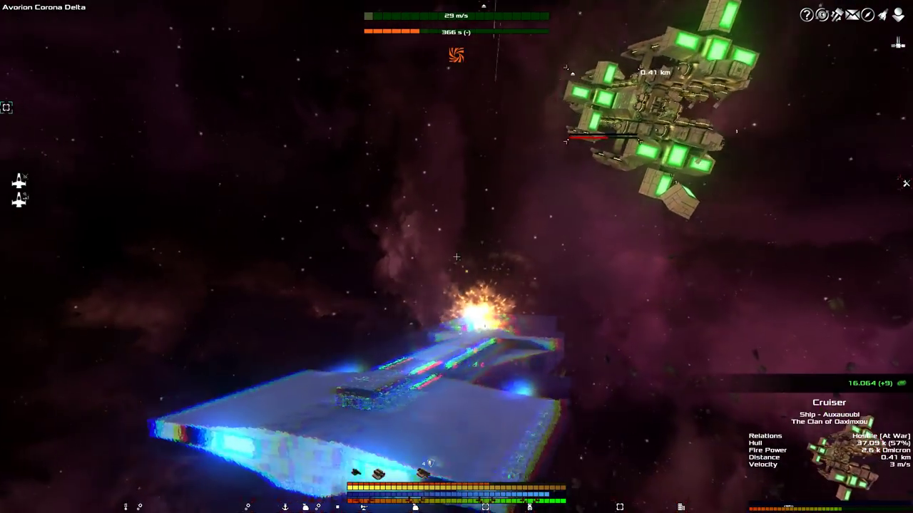
pyautogui.scroll(-3, 456, 257)
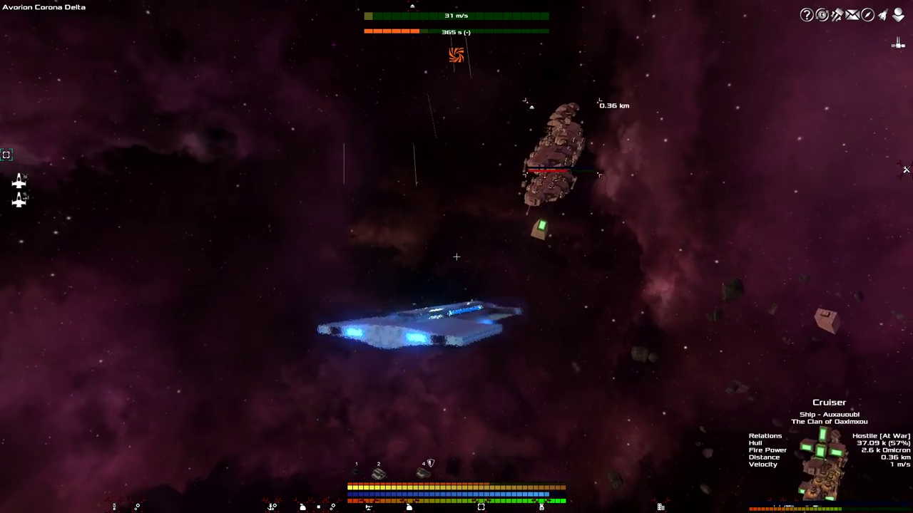
pyautogui.scroll(3, 456, 257)
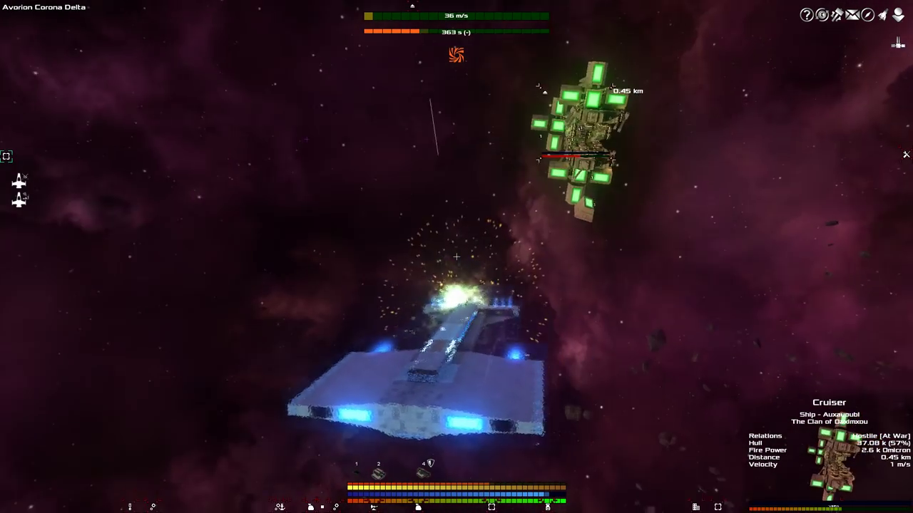
# Boost after the second, shielded hostile Cruiser and keep firing on it during the chase
pyautogui.press('shift')
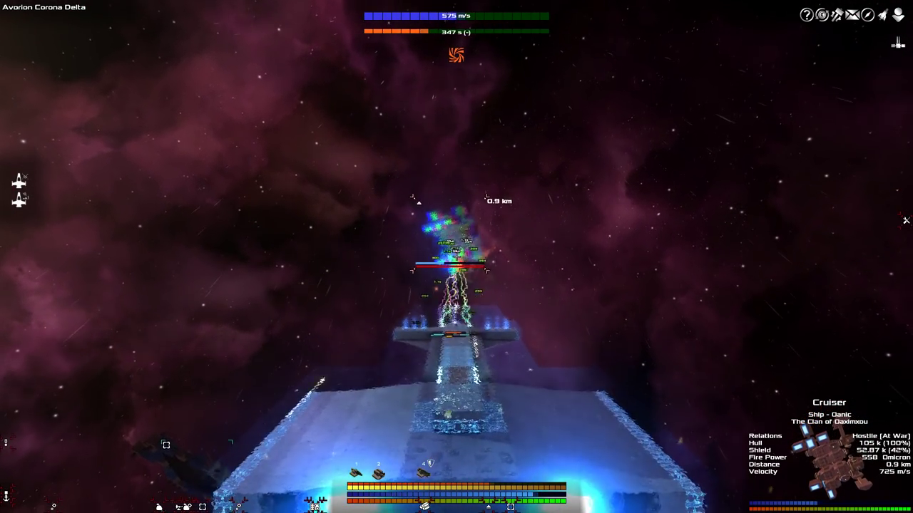
pyautogui.scroll(2, 456, 257)
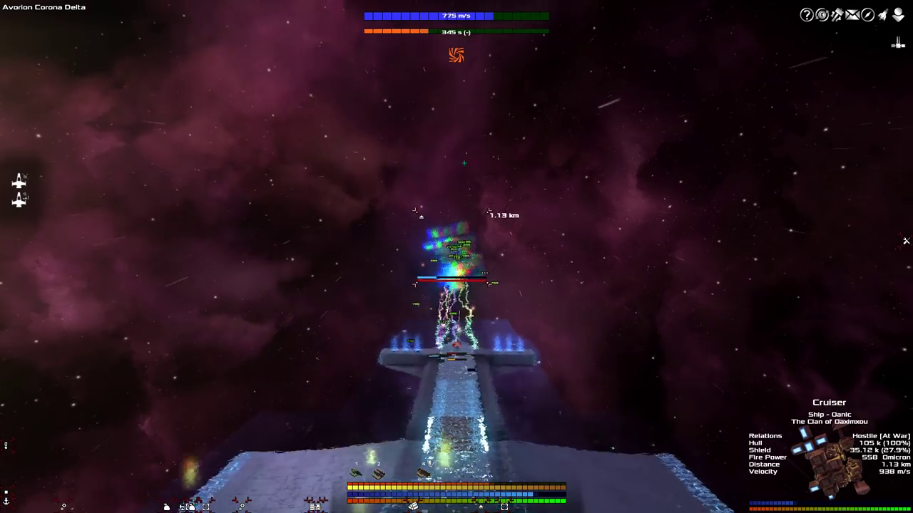
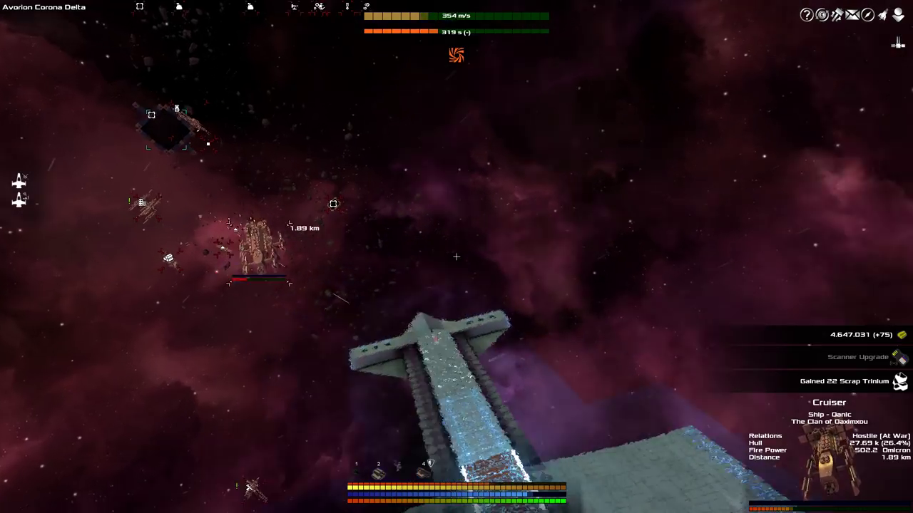
# Accelerate the Seven Provinces to full speed past the damaged Cruiser toward the stations and asteroid field
pyautogui.press('w')
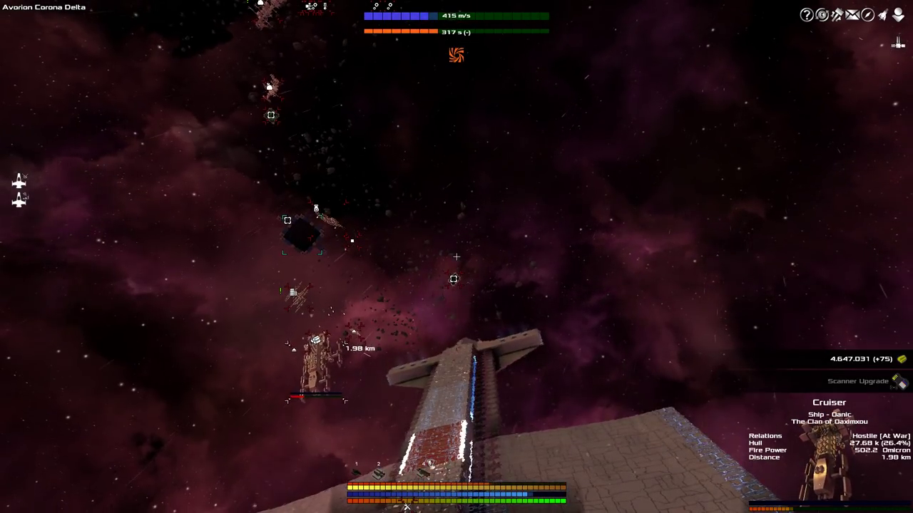
pyautogui.press('w')
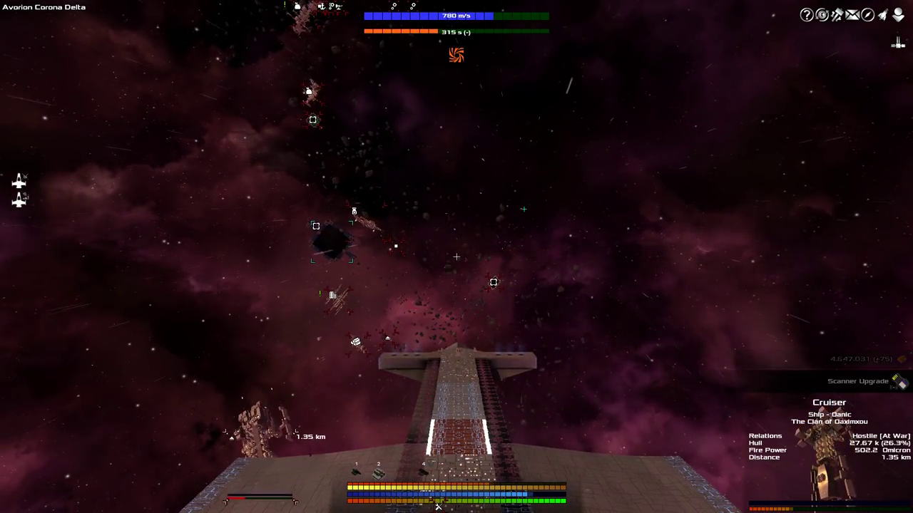
pyautogui.press('w')
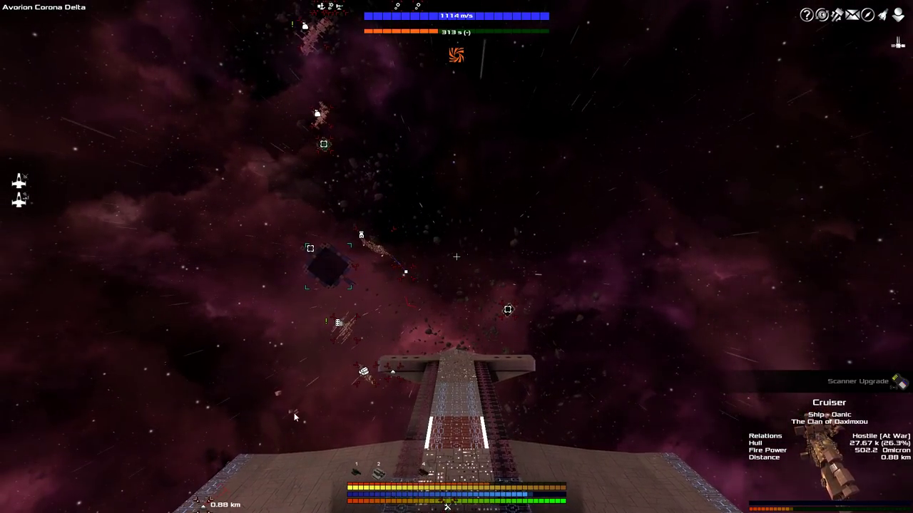
pyautogui.rightClick(294, 417)
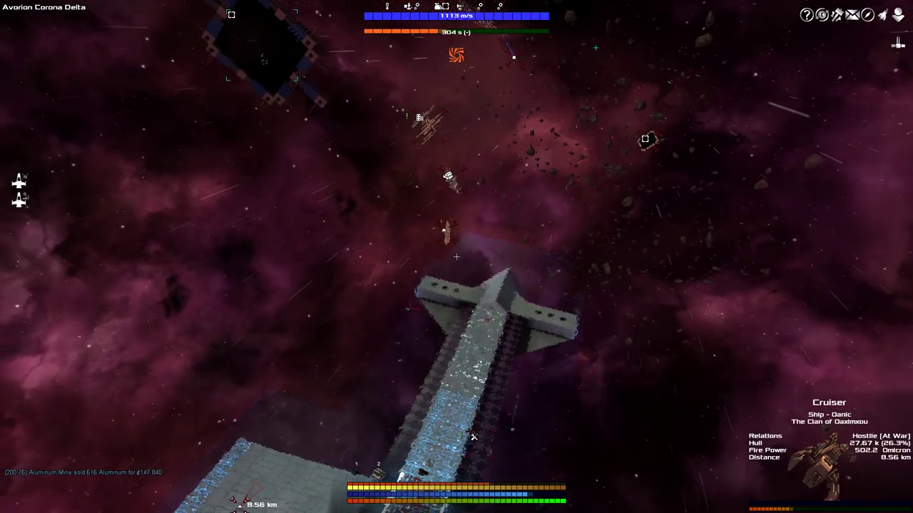
# Target the hostile Loader near the Equipment Dock, hail it and close the conversation
pyautogui.middleClick(456, 257)
pyautogui.middleClick(456, 257)
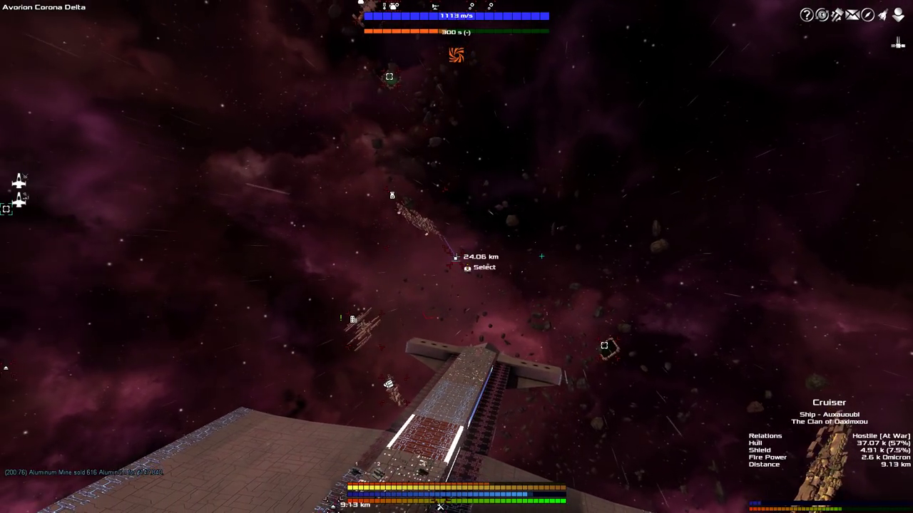
pyautogui.middleClick(456, 254)
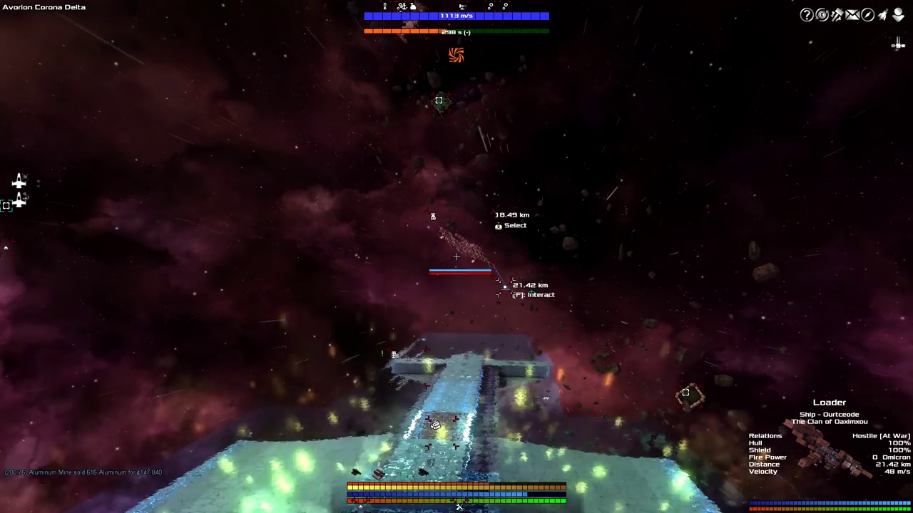
pyautogui.middleClick(456, 254)
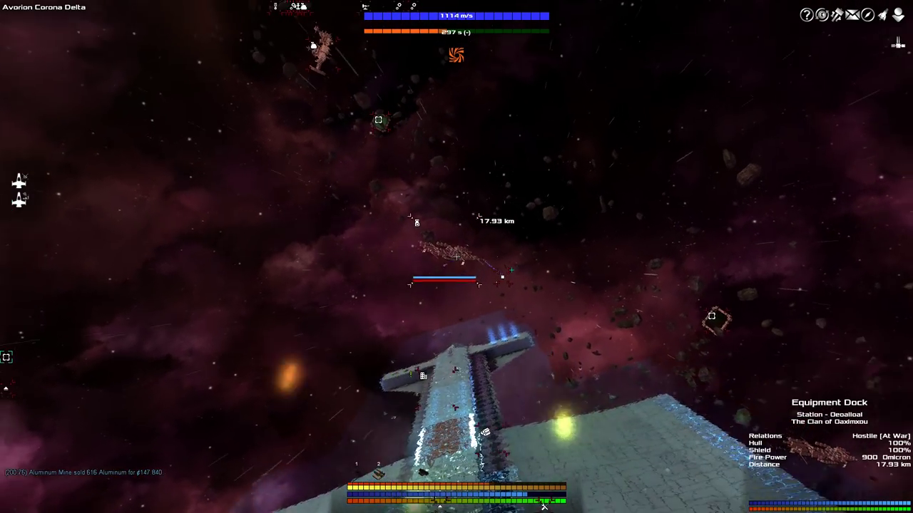
pyautogui.middleClick(456, 256)
pyautogui.middleClick(456, 257)
pyautogui.press('f')
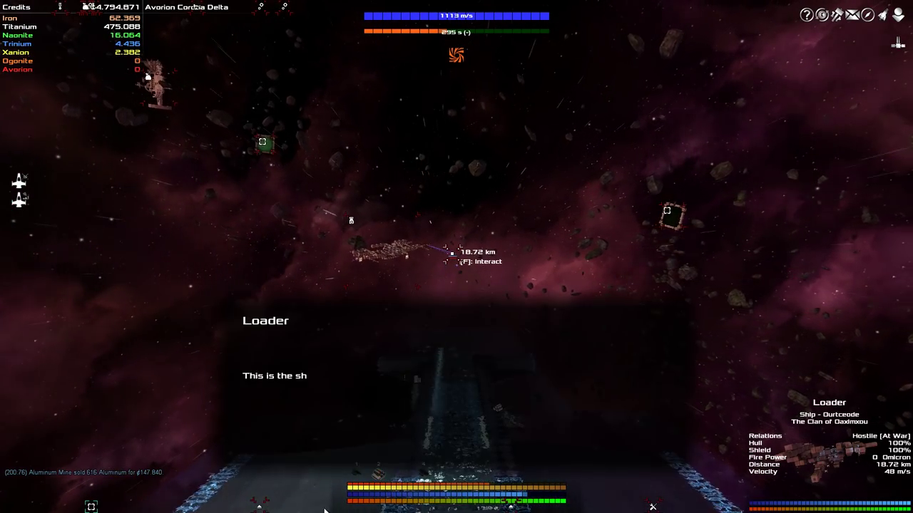
pyautogui.click(566, 379)
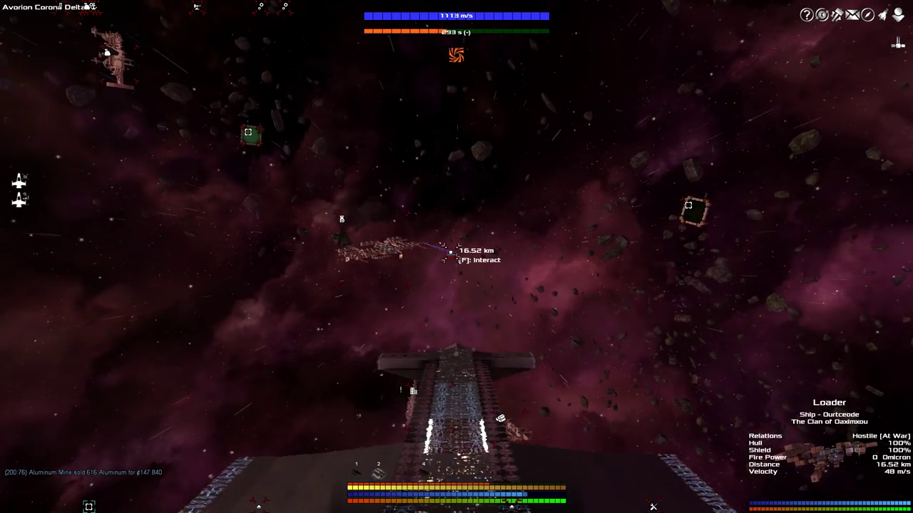
# Check the cargo hold and its pickup behavior while approaching, and hail the Loader again at close range
pyautogui.press('i')
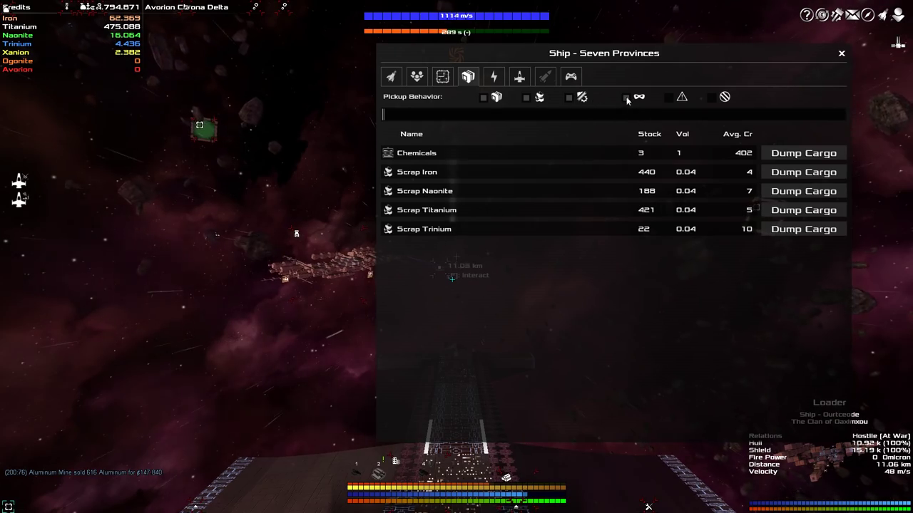
pyautogui.press('i')
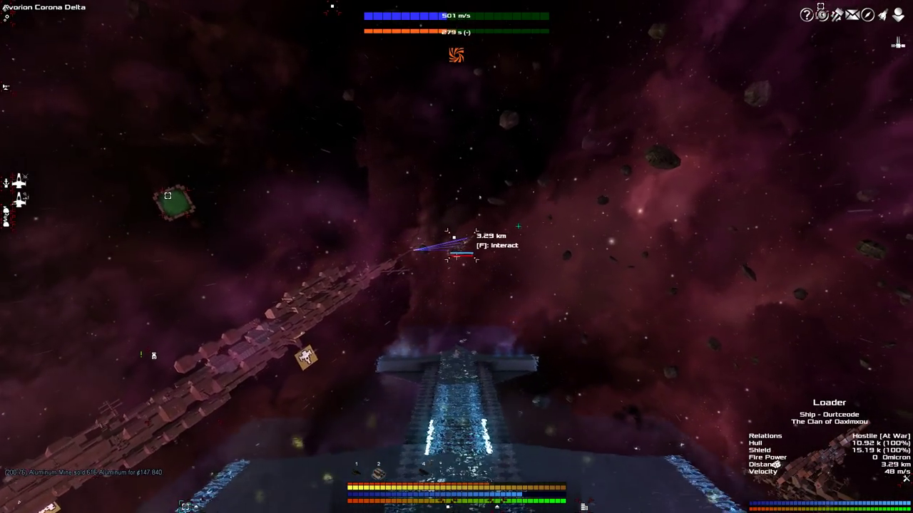
pyautogui.press('f')
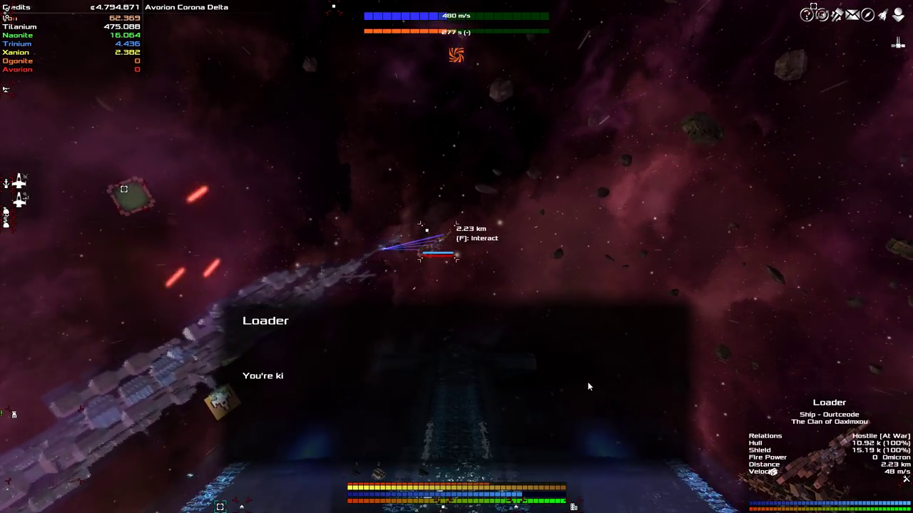
pyautogui.click(554, 378)
pyautogui.press('Return')
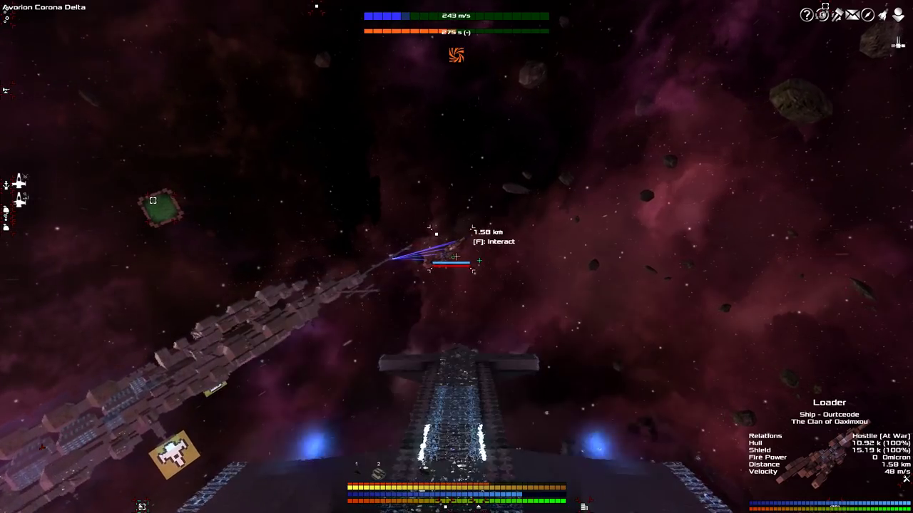
# Open fire on the Loader until it is destroyed and fly through the debris to collect the loot
pyautogui.click(456, 257)
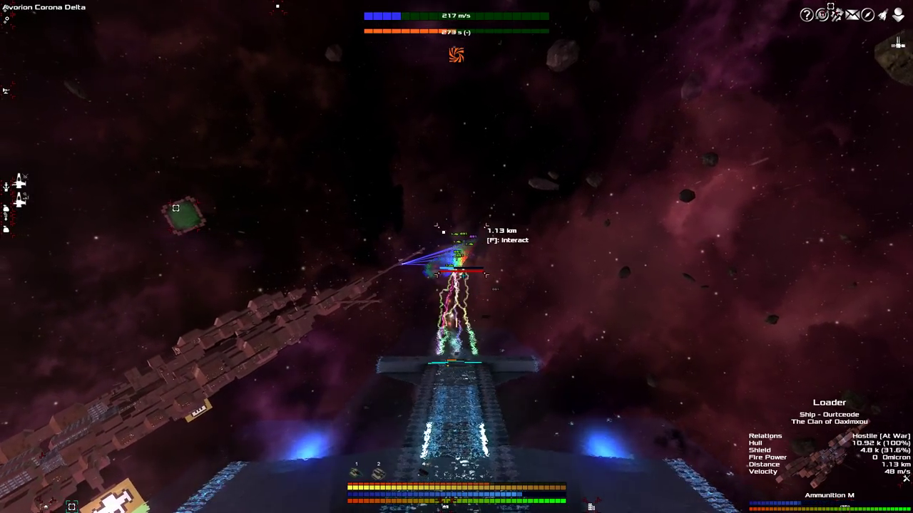
pyautogui.press('a')
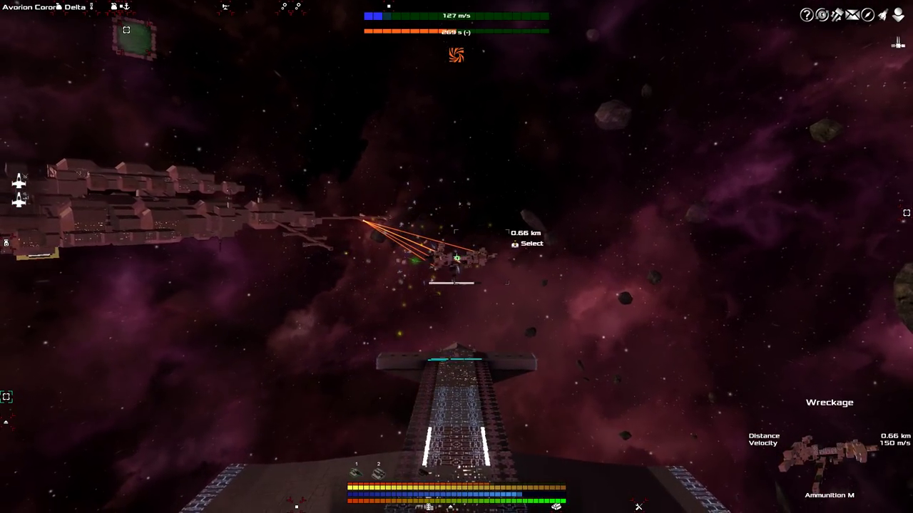
pyautogui.press('d')
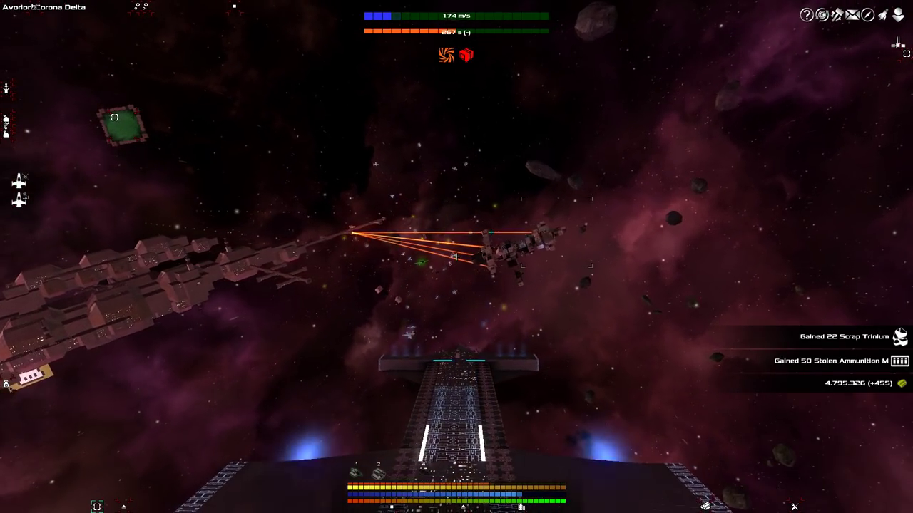
# Check the stolen ammunition in the cargo hold and fire on the Loader's remaining wreckage for more loot
pyautogui.press('c')
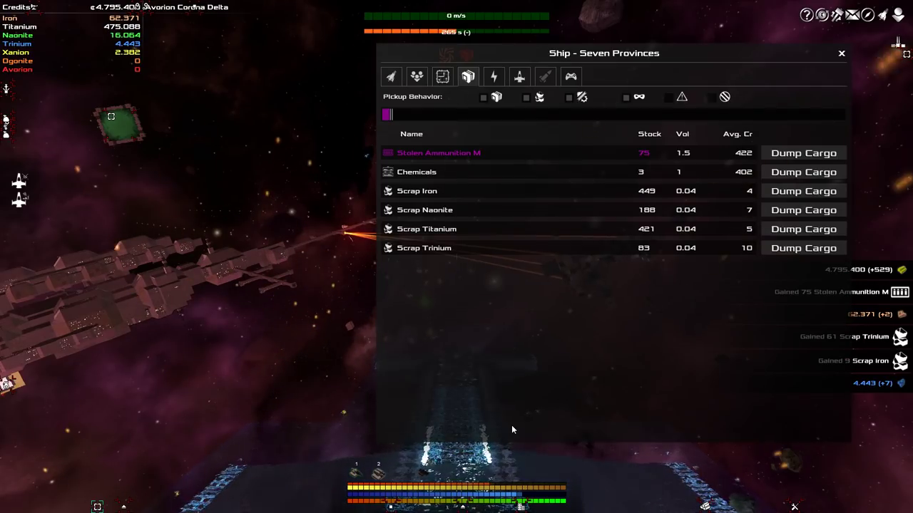
pyautogui.press('i')
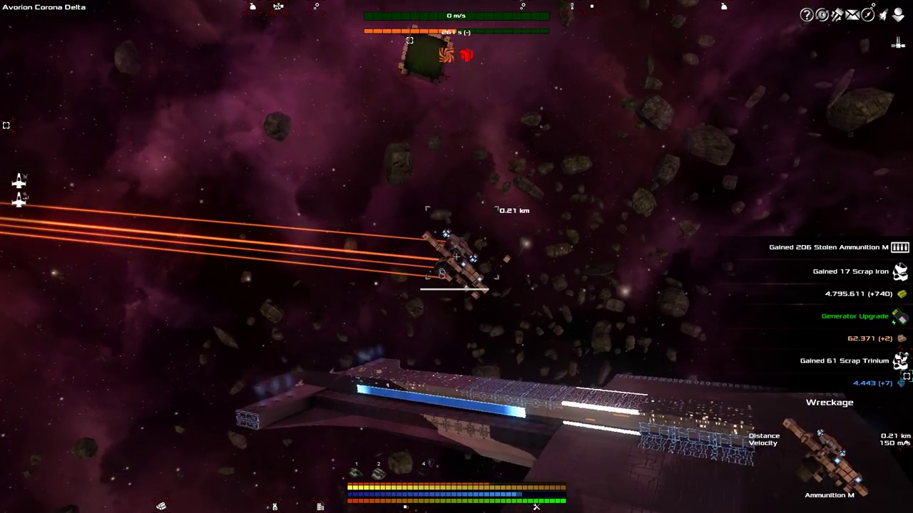
pyautogui.click(457, 257)
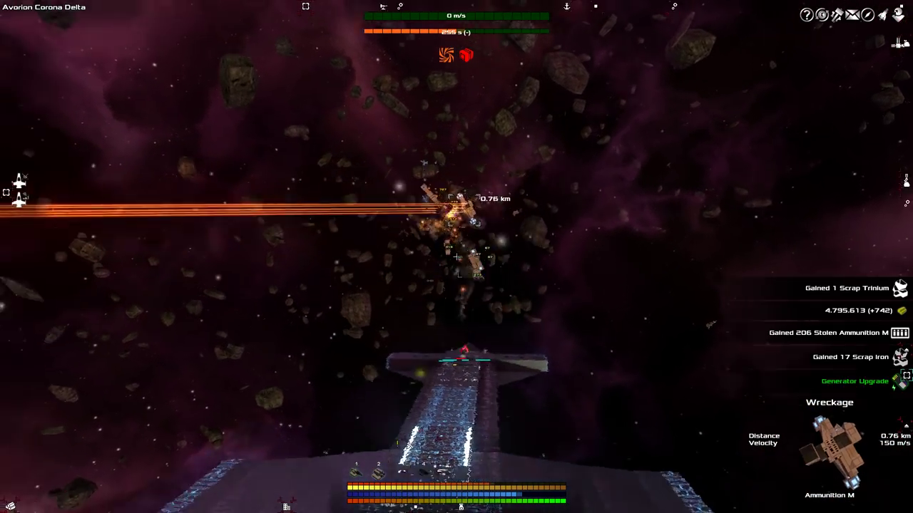
pyautogui.press('e')
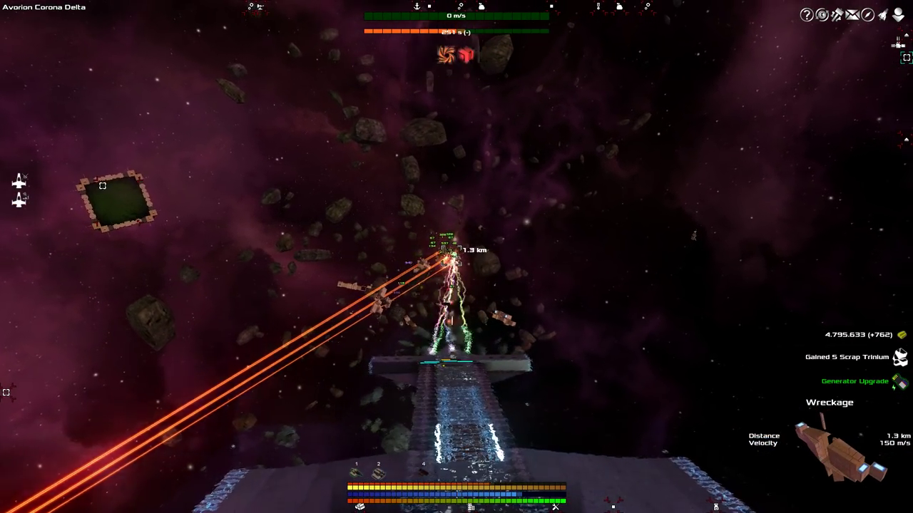
# Target the drifting wreckage, fire on it for more loot and check the collected goods in the cargo hold
pyautogui.press('t')
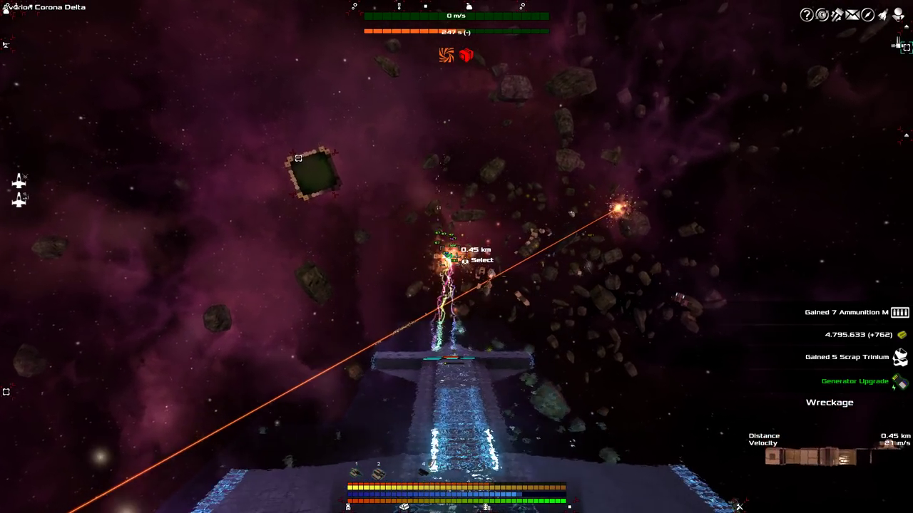
pyautogui.press('w')
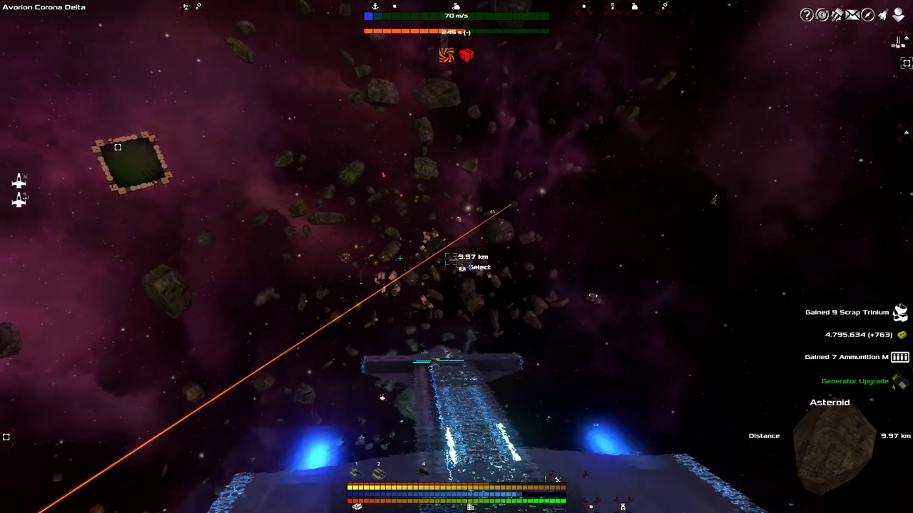
pyautogui.press('i')
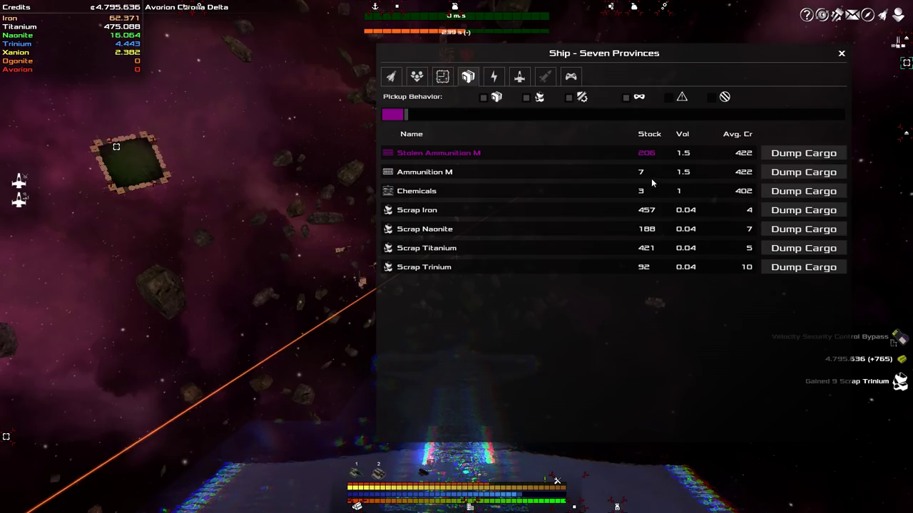
pyautogui.press('i')
# Target the hostile Salesman from the sector's ship list and fly the Seven Provinces up close to it
pyautogui.press('b')
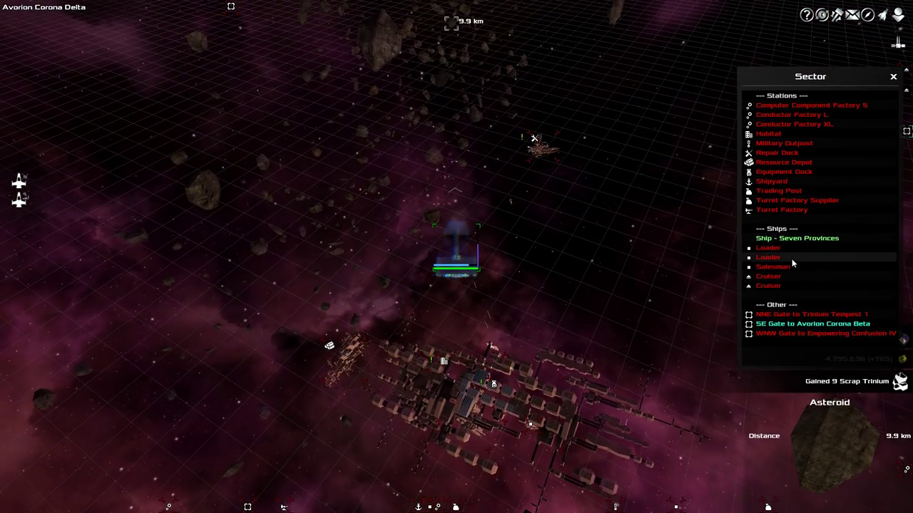
pyautogui.click(776, 266)
pyautogui.press('b')
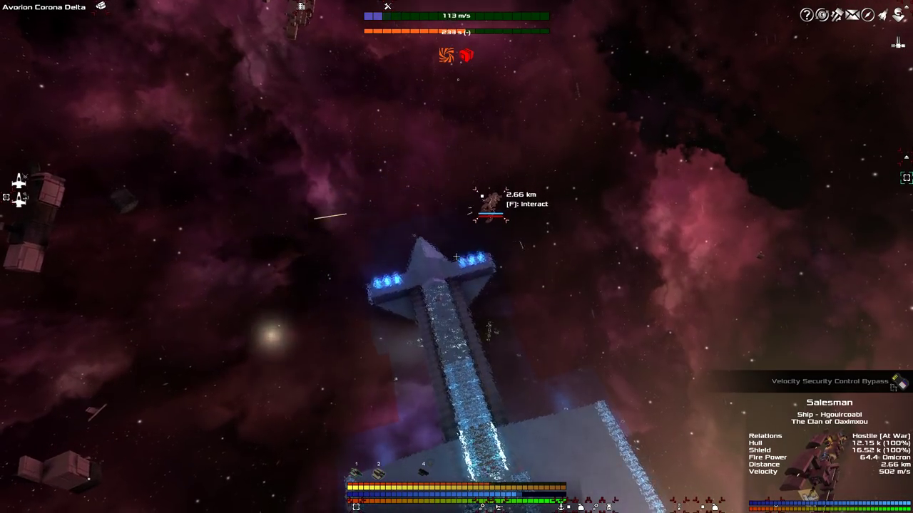
pyautogui.press('w')
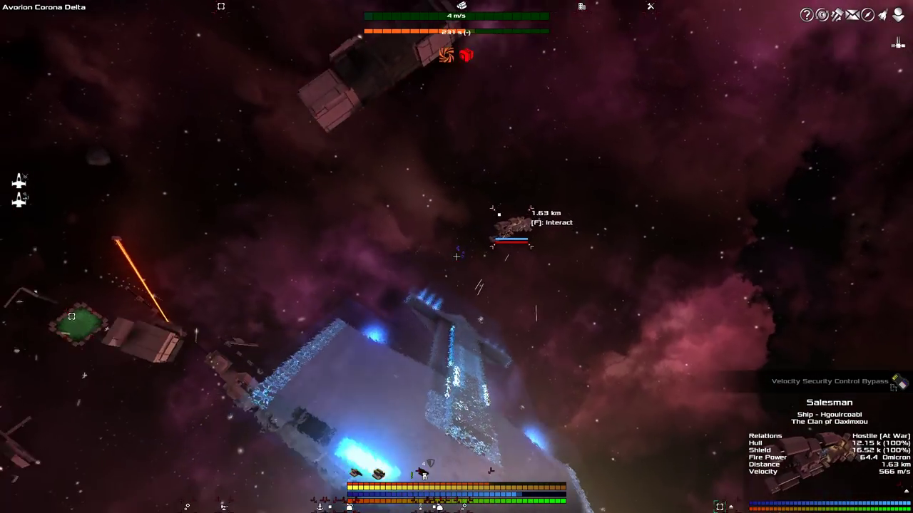
pyautogui.press('w')
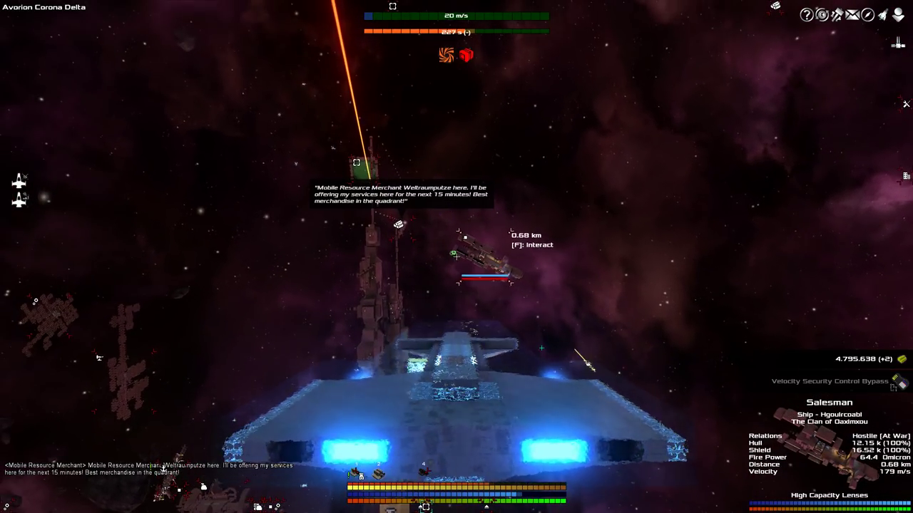
# Hail the Salesman to demand all its cargo, and destroy the ship to collect the loot
pyautogui.press('f')
pyautogui.click(587, 372)
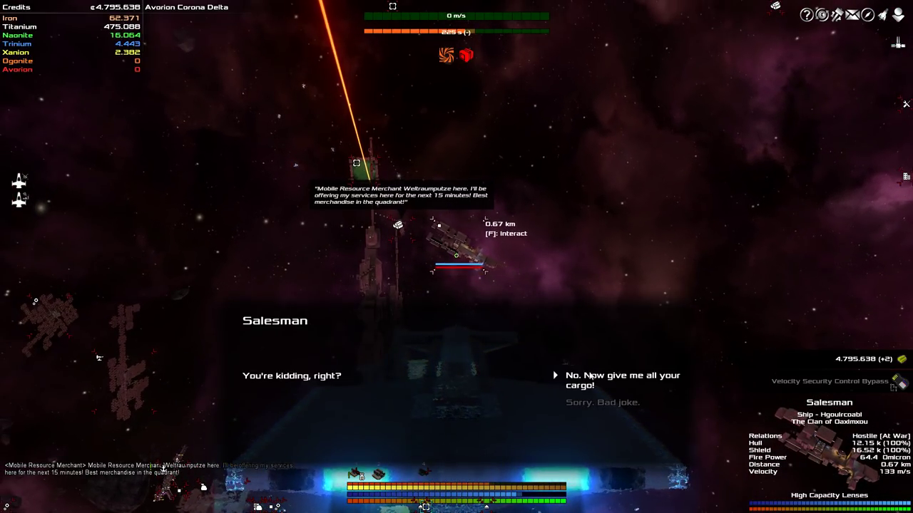
pyautogui.click(508, 441)
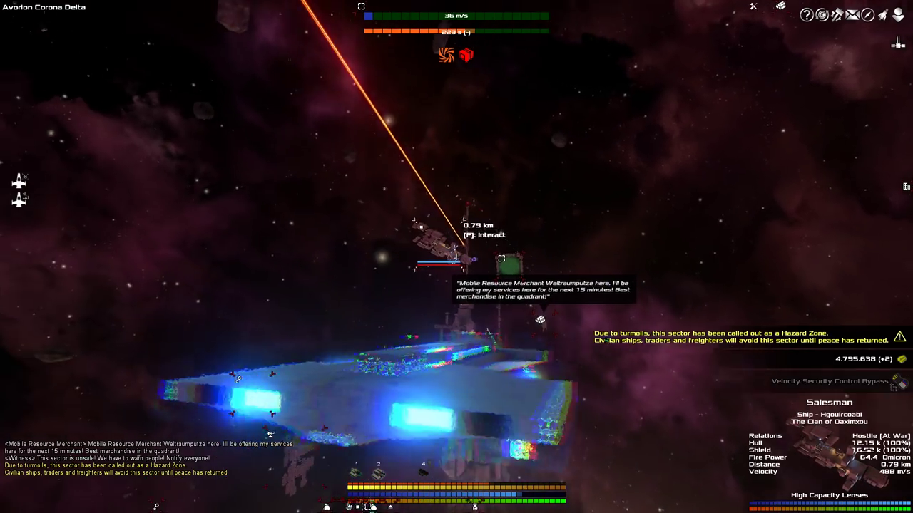
pyautogui.click(457, 257)
pyautogui.press('w')
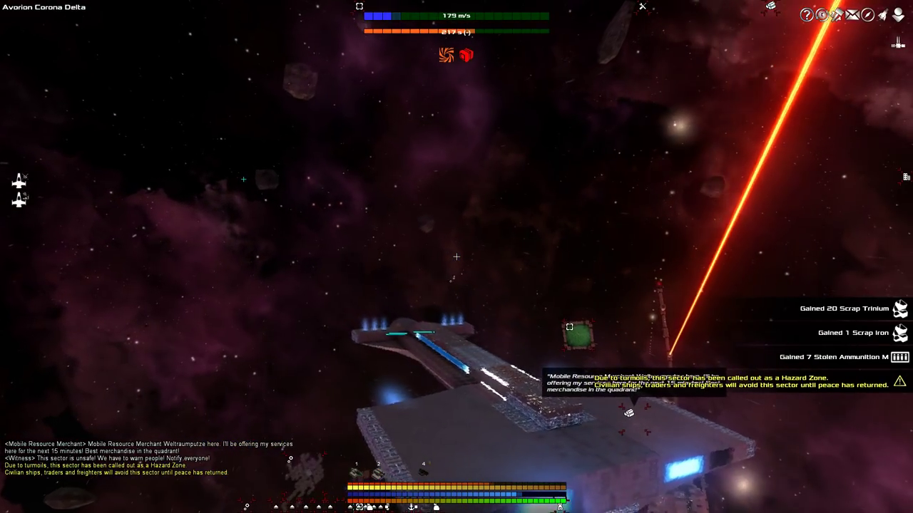
# Target a hostile Loader from the sector's ship list and fly toward it, keeping it as the selected target
pyautogui.press('y')
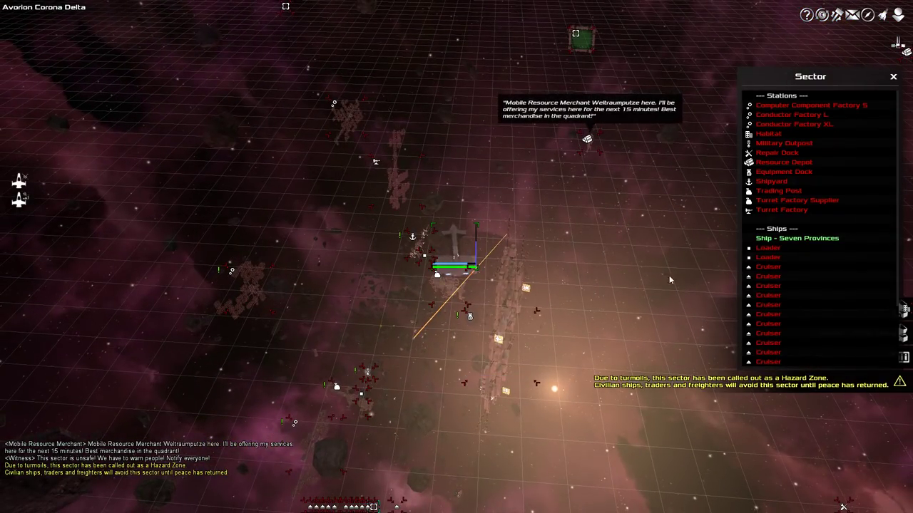
pyautogui.press('y')
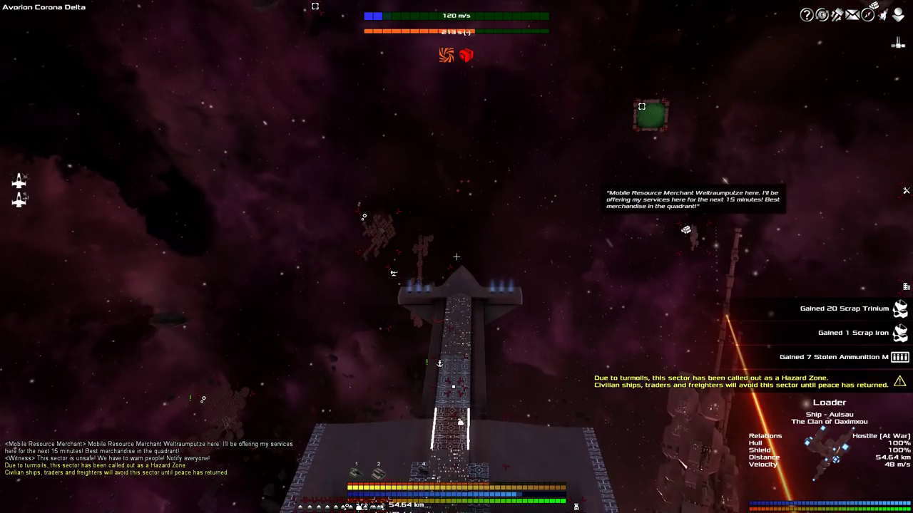
pyautogui.press('w')
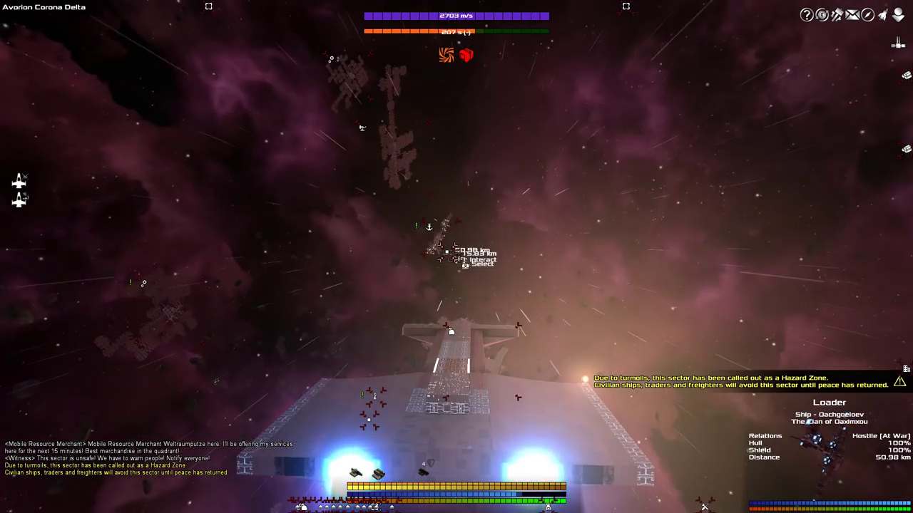
pyautogui.press('a')
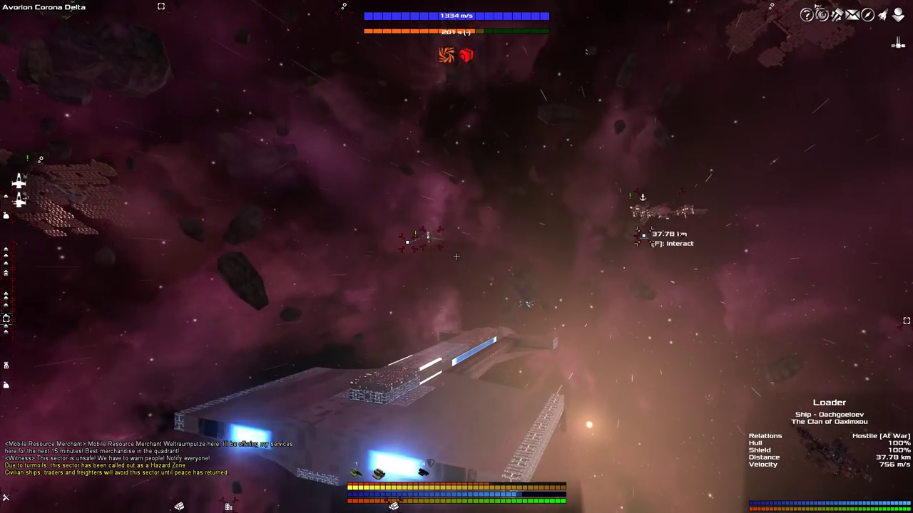
pyautogui.press('t')
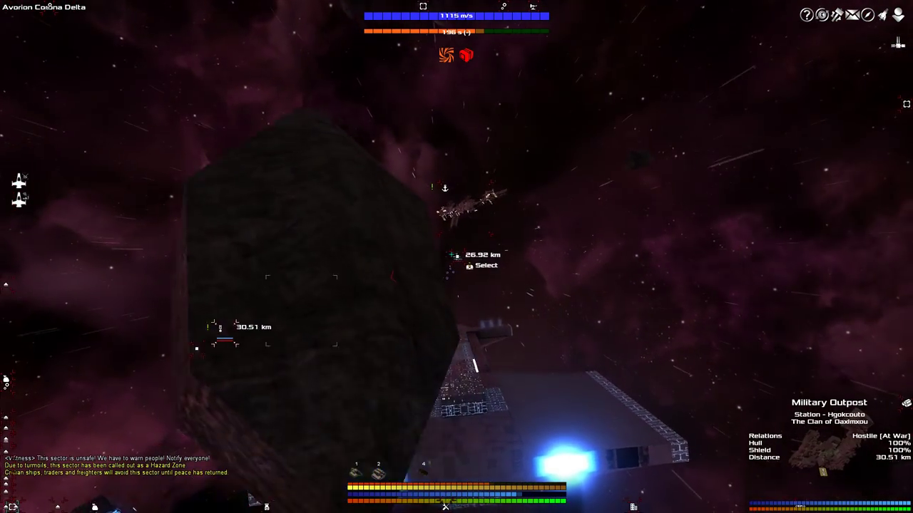
pyautogui.middleClick(456, 256)
pyautogui.press('t')
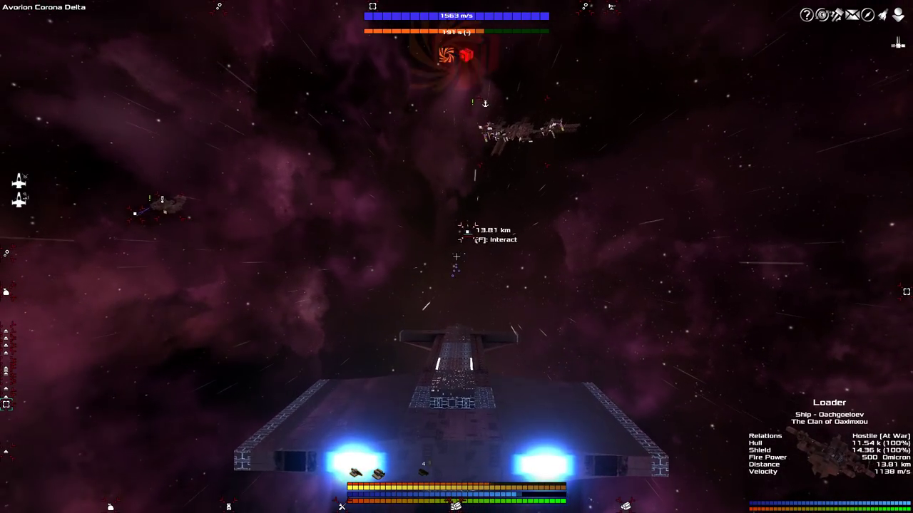
# Recheck the sector's ship list, close in on the targeted Loader, hail it at close range and end the conversation
pyautogui.press('F9')
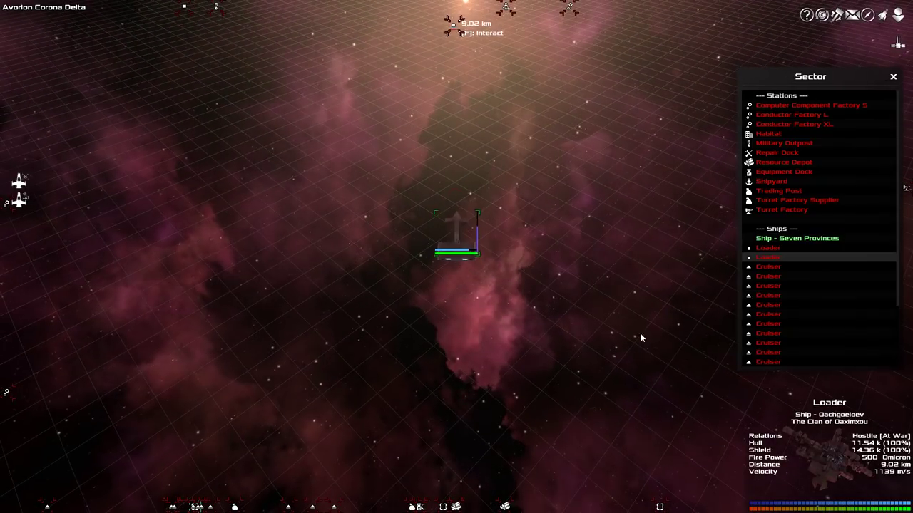
pyautogui.scroll(-3, 802, 260)
pyautogui.press('b')
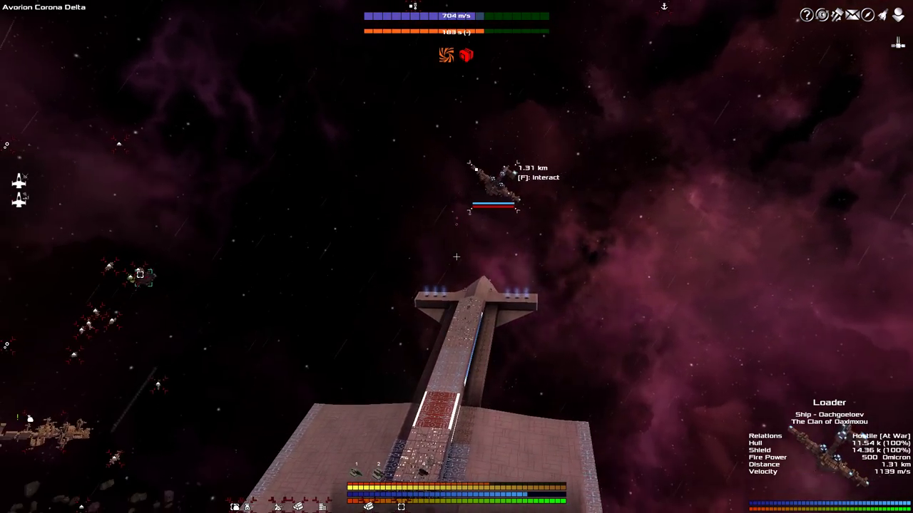
pyautogui.press('space')
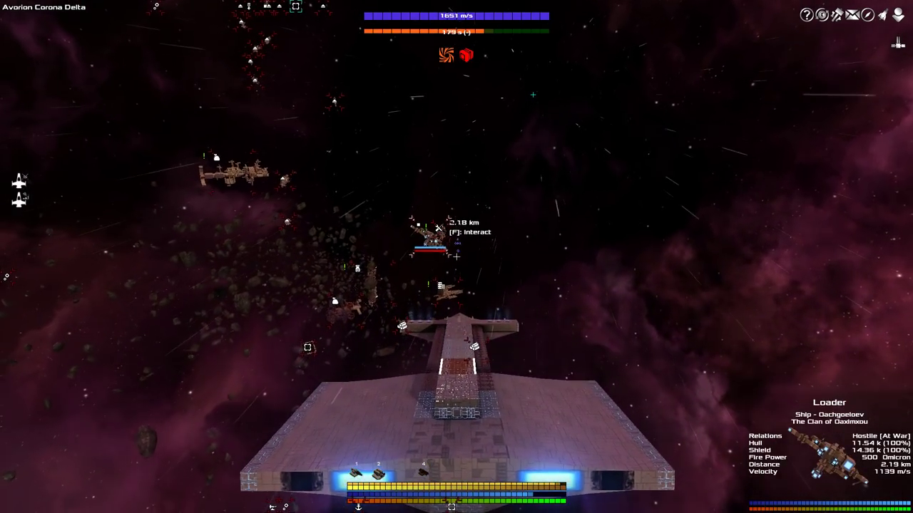
pyautogui.press('space')
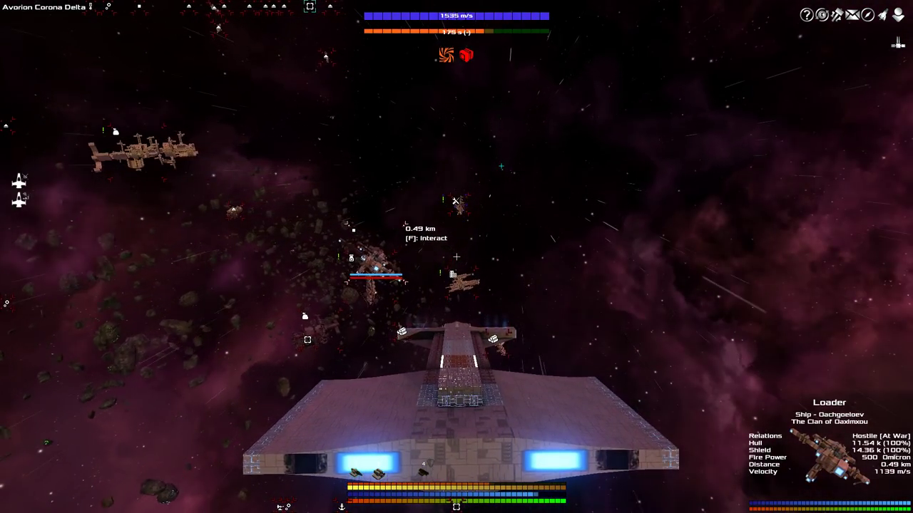
pyautogui.press('f')
pyautogui.press('Escape')
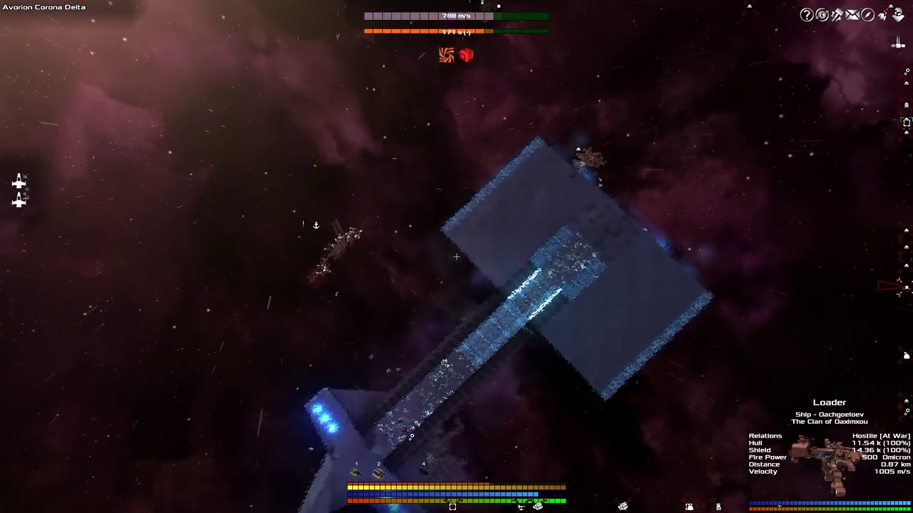
# Target the nearby hostile Cruiser, fire on it until it is destroyed and fly through the debris to collect the loot
pyautogui.press('space')
pyautogui.press('t')
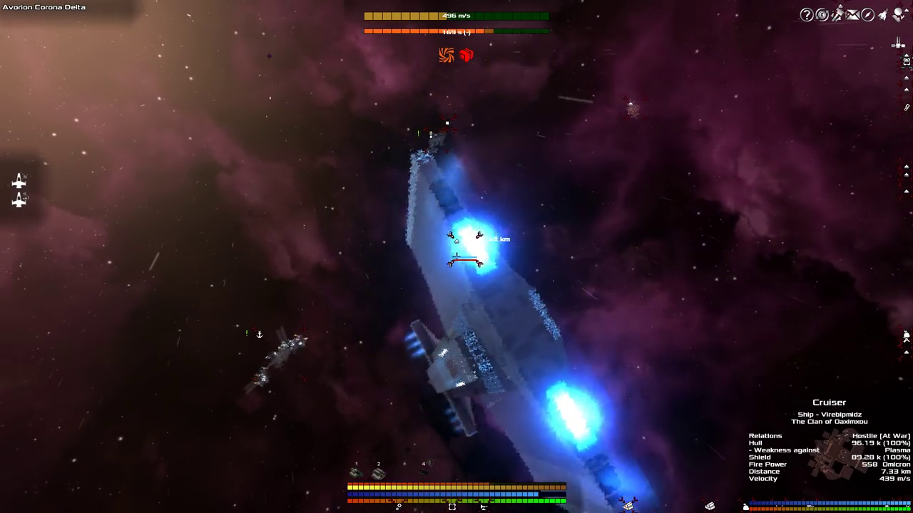
pyautogui.press('w')
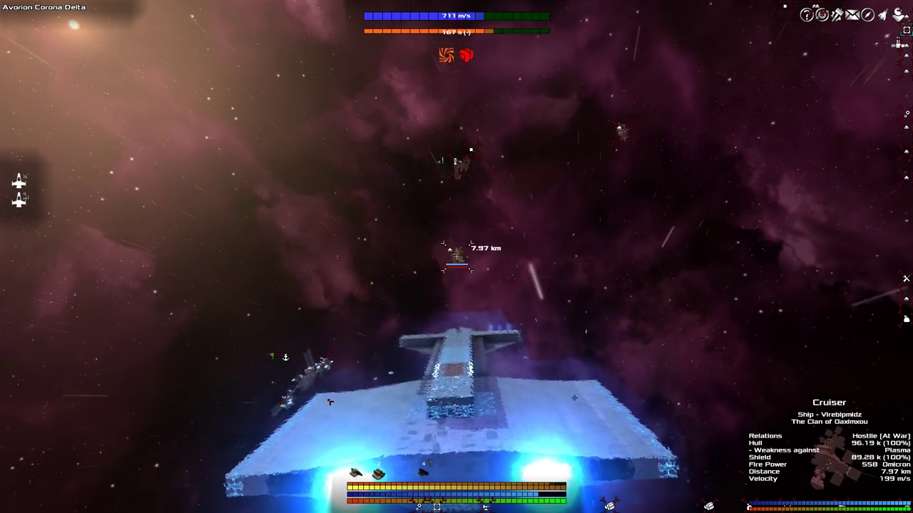
pyautogui.click(457, 257)
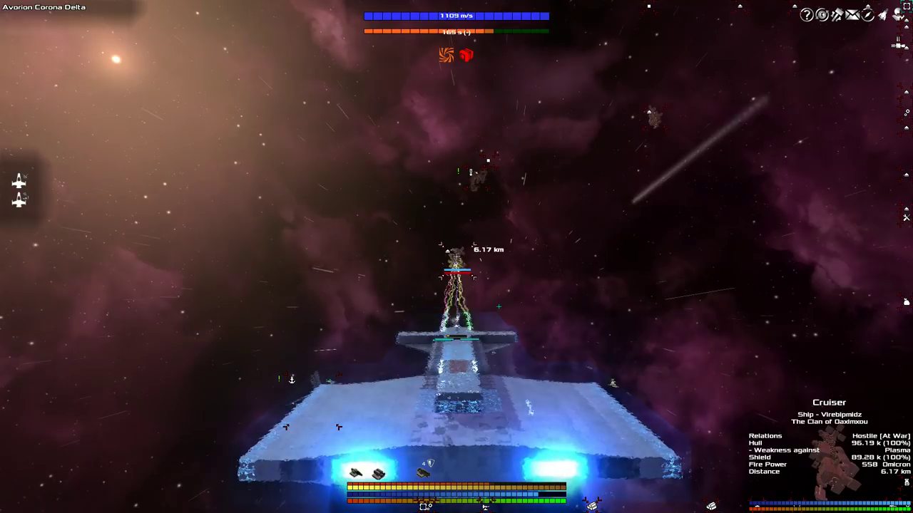
pyautogui.press('s')
pyautogui.moveTo(509, 320); pyautogui.dragTo(543, 360)
pyautogui.moveTo(456, 257); pyautogui.dragTo(456, 257)
pyautogui.moveTo(621, 426); pyautogui.dragTo(620, 427)
pyautogui.moveTo(456, 257); pyautogui.dragTo(456, 257)
pyautogui.press('s')
pyautogui.press('w')
pyautogui.press('w')
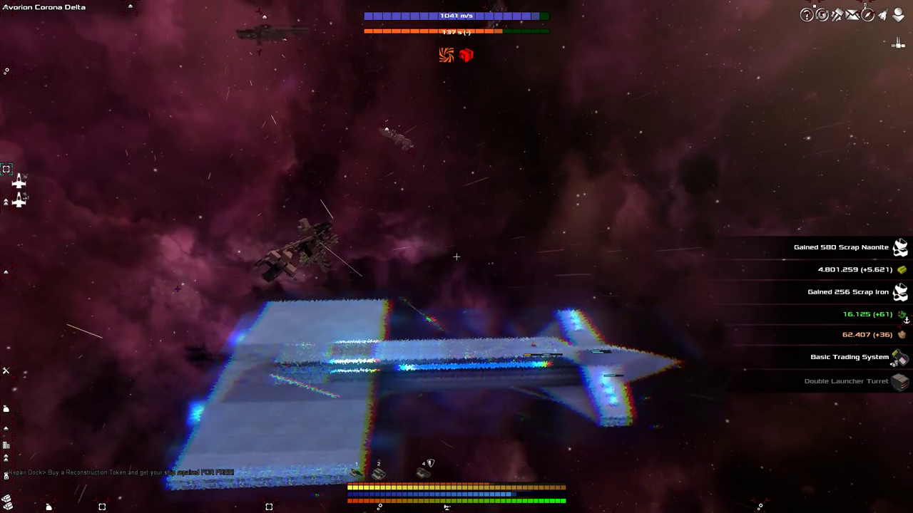
# Target the Mobile Resource Merchant from the sector's ship list, fly toward it, hail it and close the conversation
pyautogui.press('b')
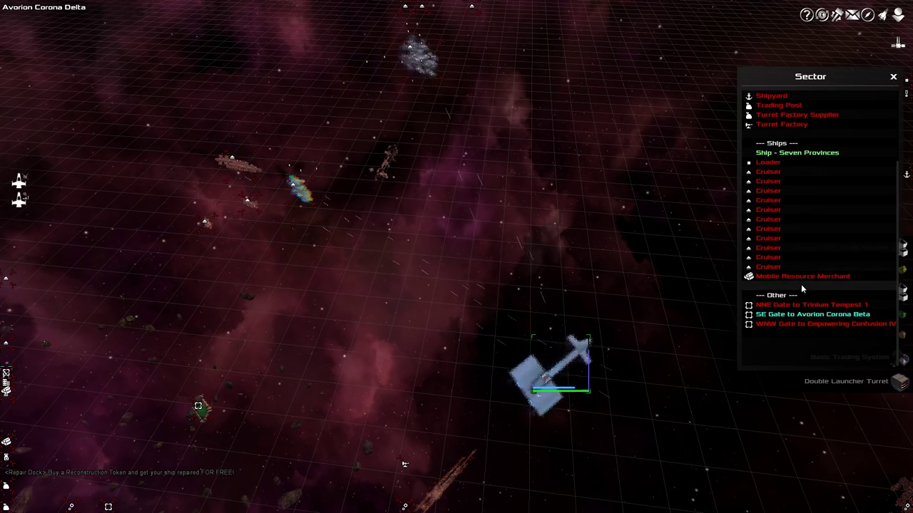
pyautogui.press('b')
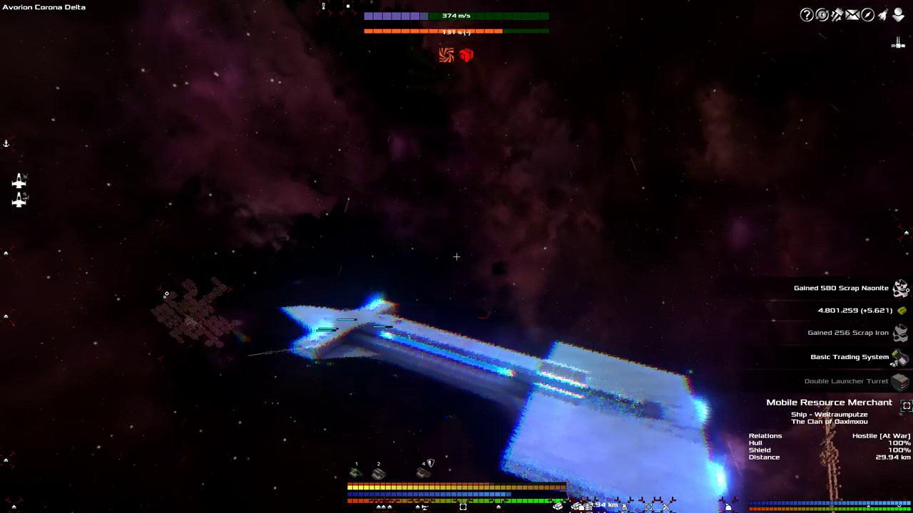
pyautogui.press('w')
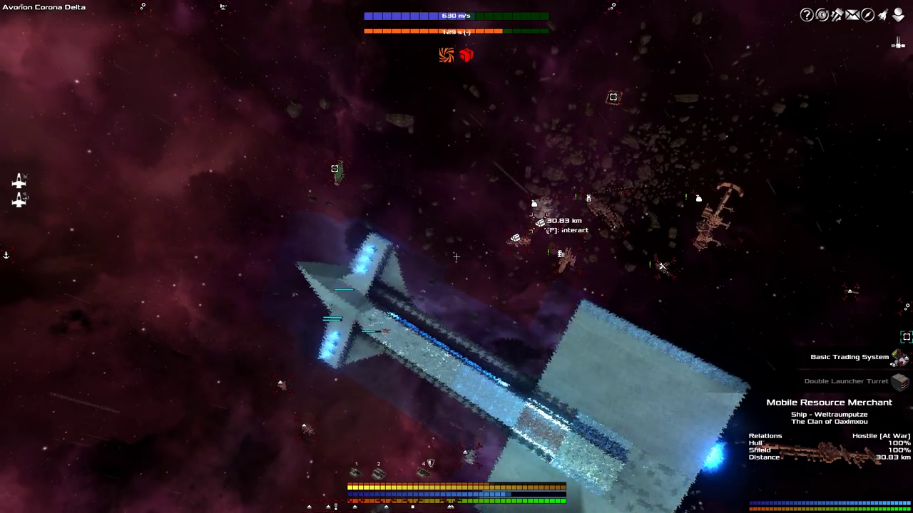
pyautogui.press('d')
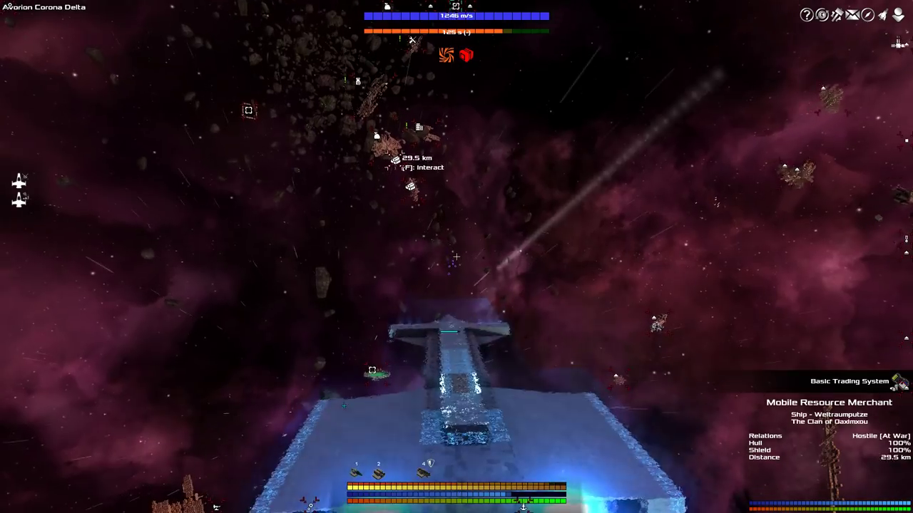
pyautogui.press('space')
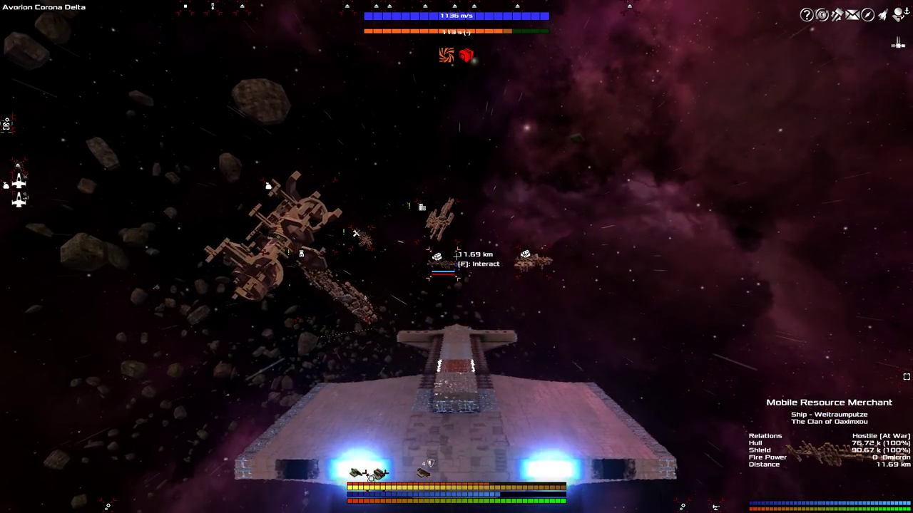
pyautogui.press('f')
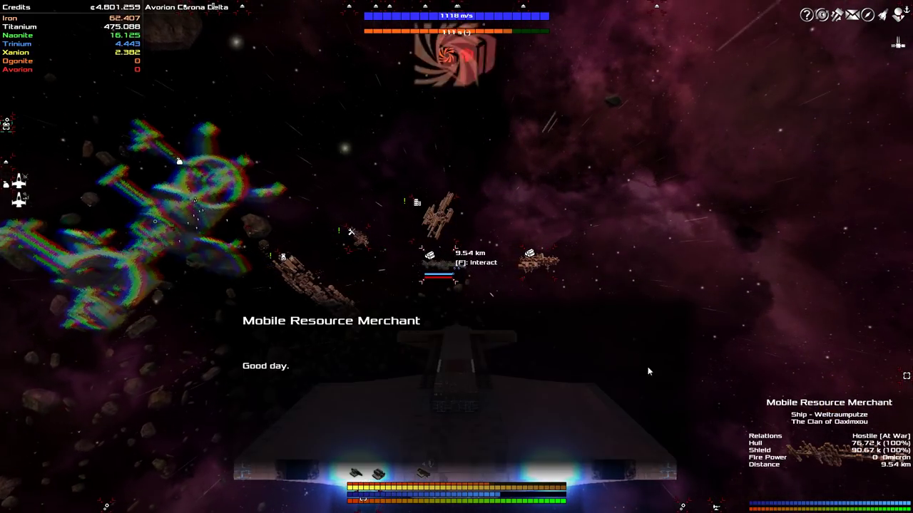
pyautogui.press('Escape')
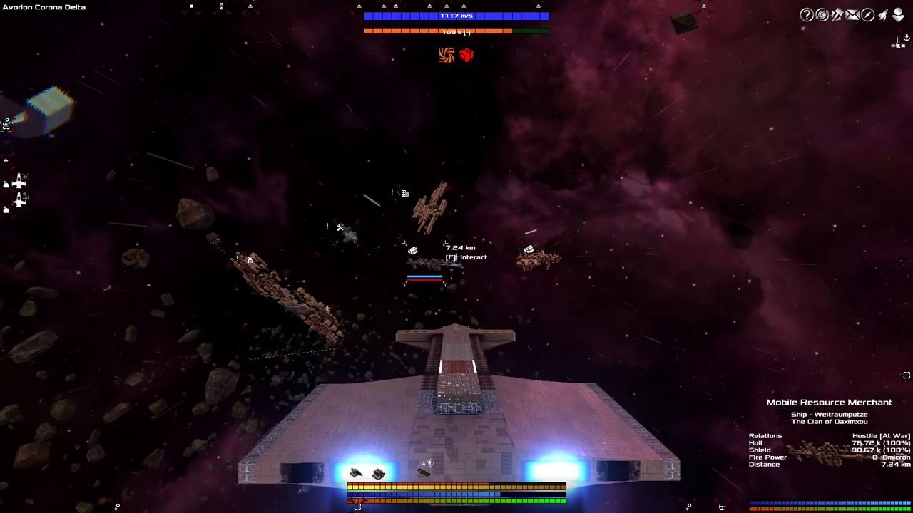
# Target the remaining hostile Loader from the sector's ship list, hail it and close the conversation
pyautogui.press('b')
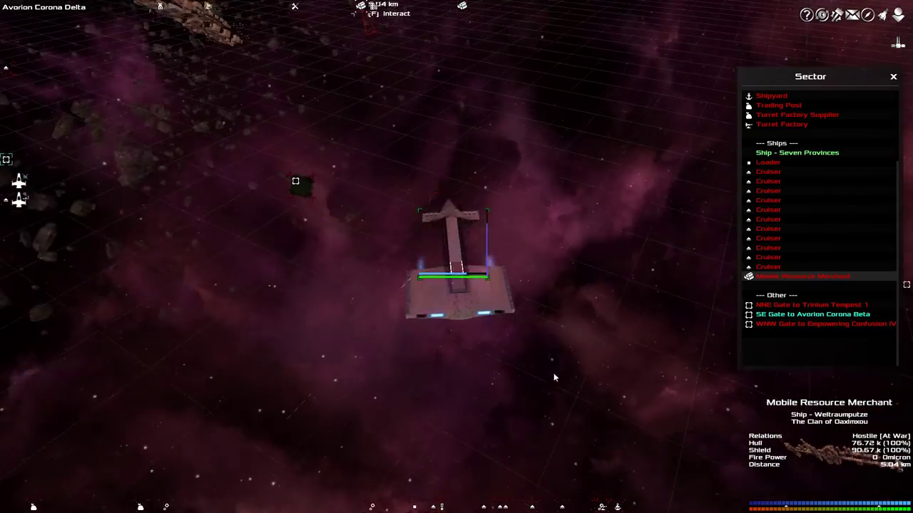
pyautogui.press('b')
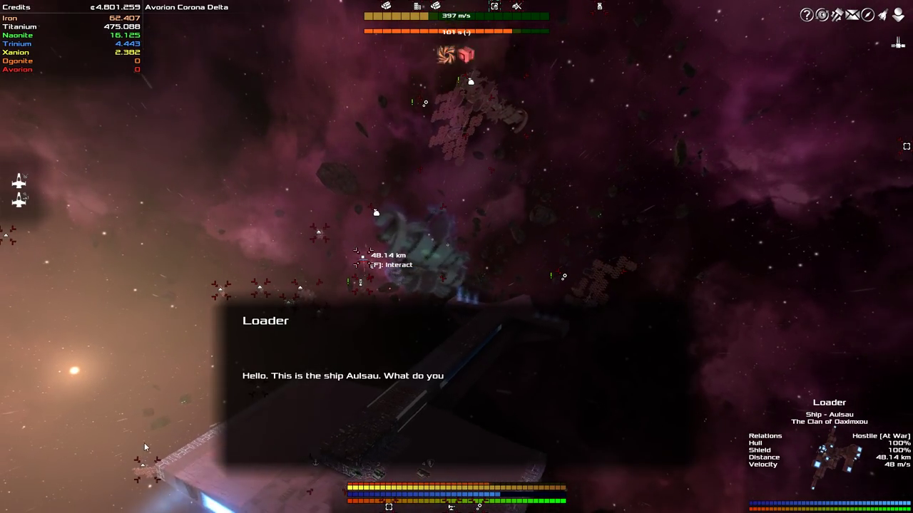
pyautogui.press('Escape')
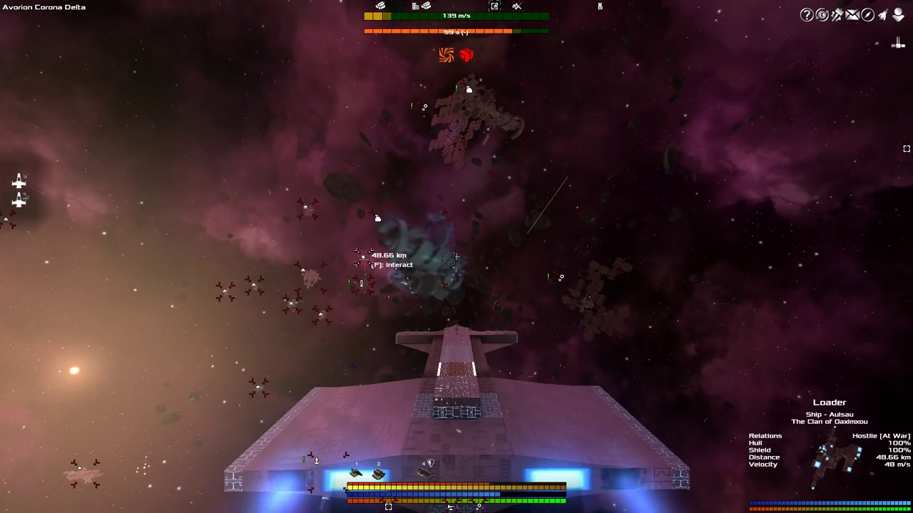
# Target the next hostile Cruiser, fly into close range and fire on it until it is destroyed
pyautogui.press('r')
pyautogui.press('w')
pyautogui.press('t')
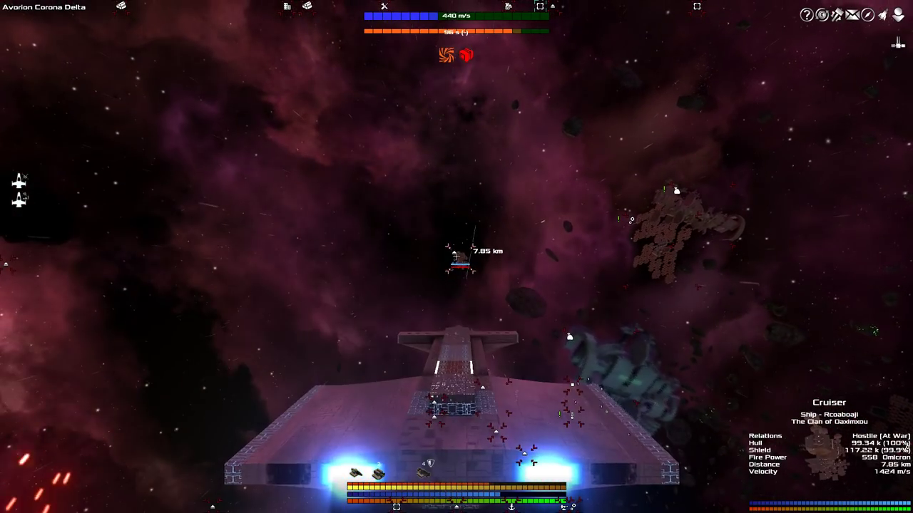
pyautogui.click(457, 257)
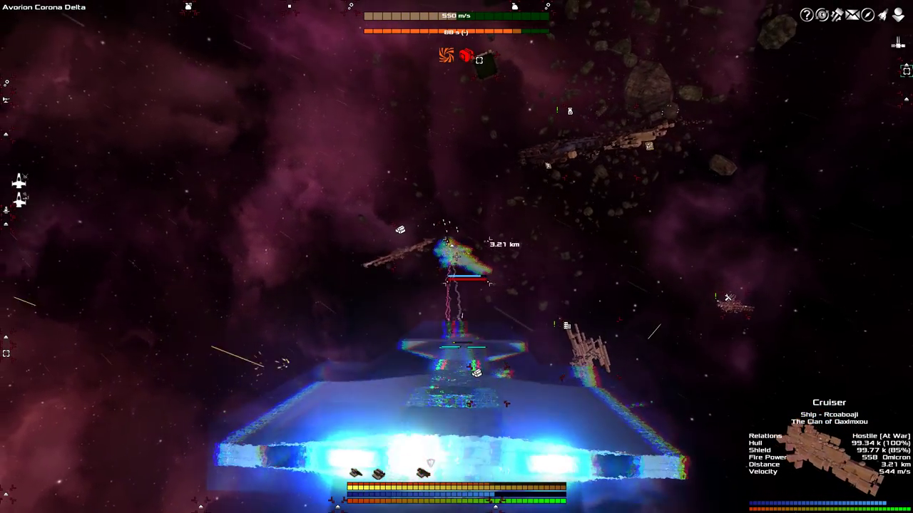
pyautogui.moveTo(457, 256); pyautogui.dragTo(456, 256)
pyautogui.press('s')
pyautogui.press('w')
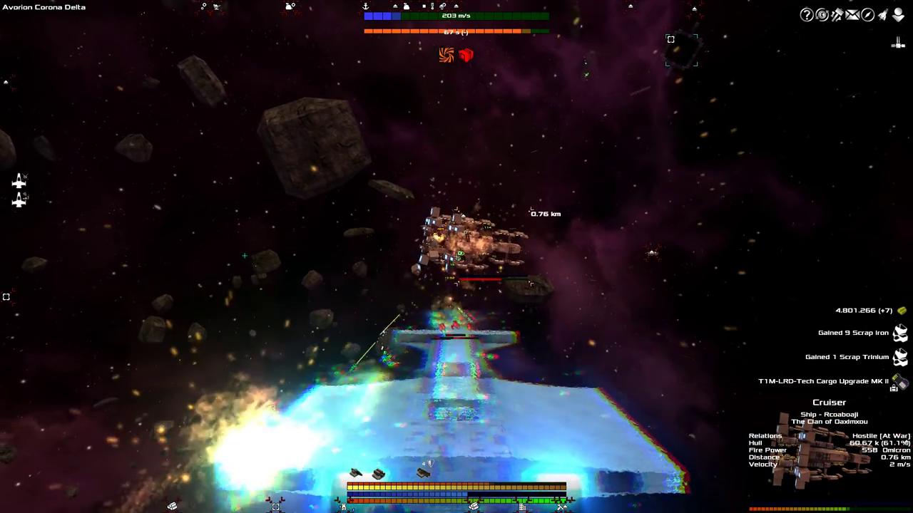
pyautogui.moveTo(457, 256); pyautogui.dragTo(456, 256)
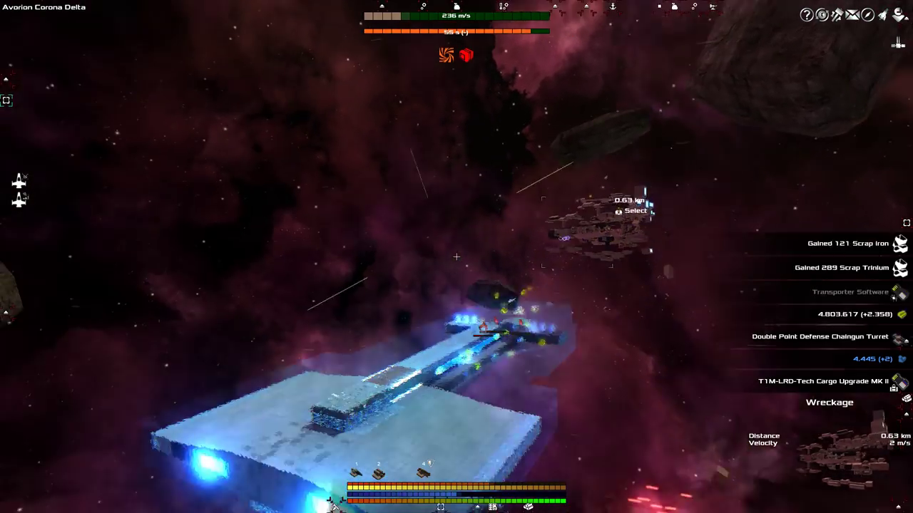
# Fly through the destroyed Cruiser's debris to collect the loot, and boost clear of the wreckage
pyautogui.press('space')
pyautogui.press('shift')
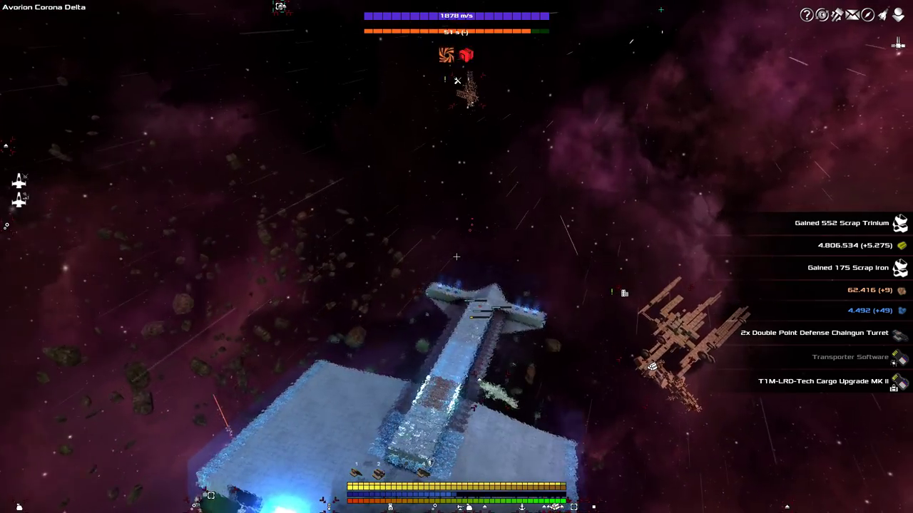
pyautogui.scroll(-3, 457, 257)
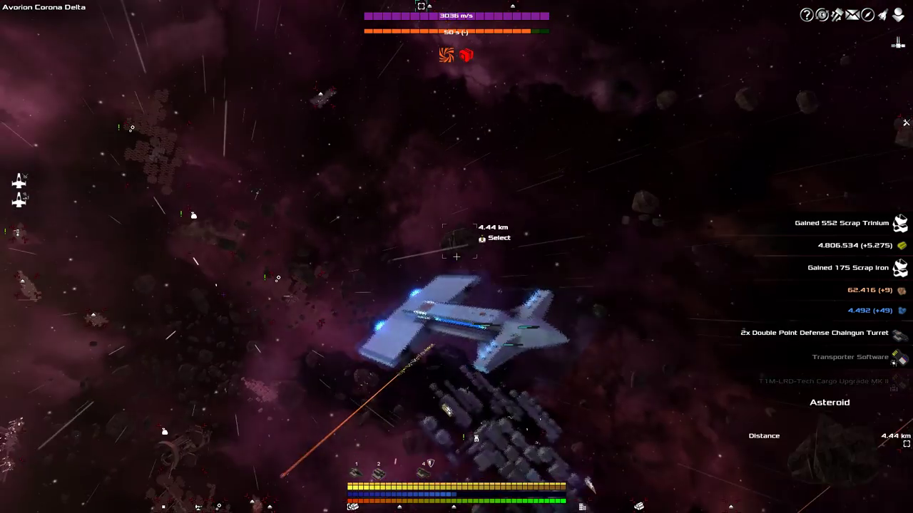
pyautogui.press('shift')
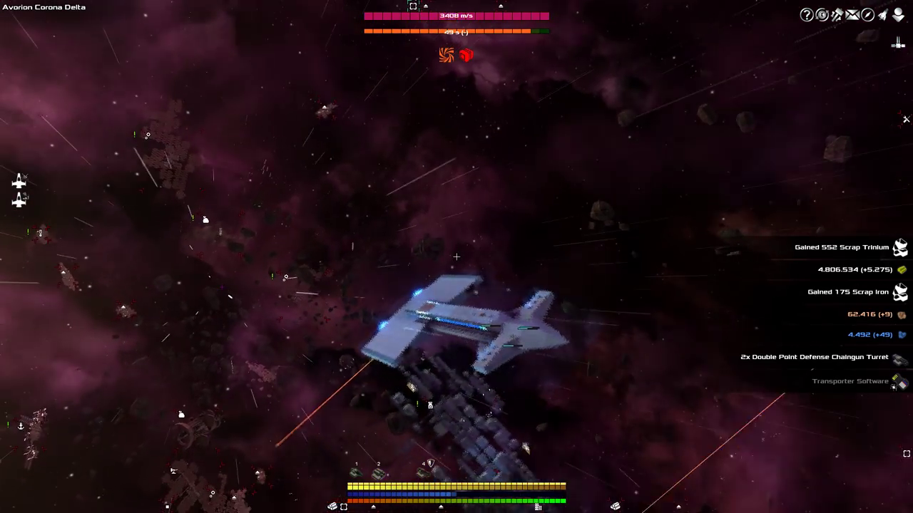
pyautogui.press('w')
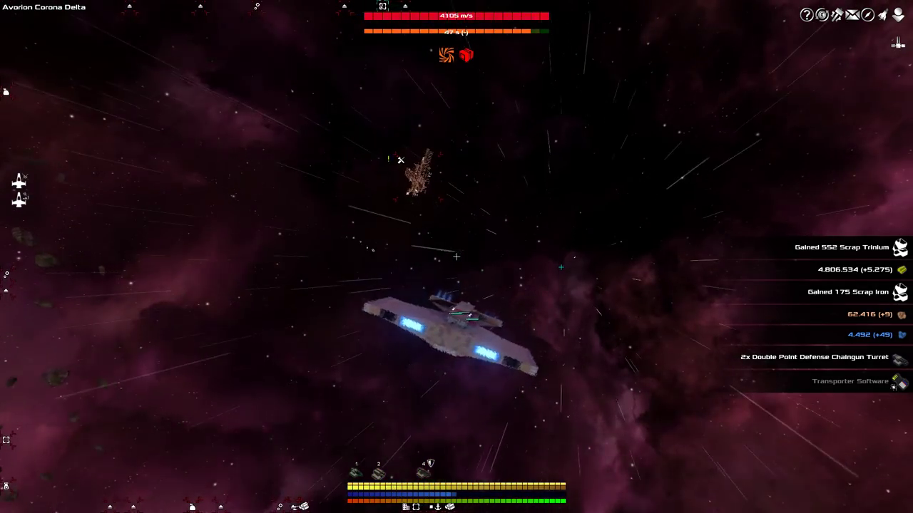
# Check the hostile Cruisers in the sector's ship list, pick one as the target and return to the ship view
pyautogui.press('F9')
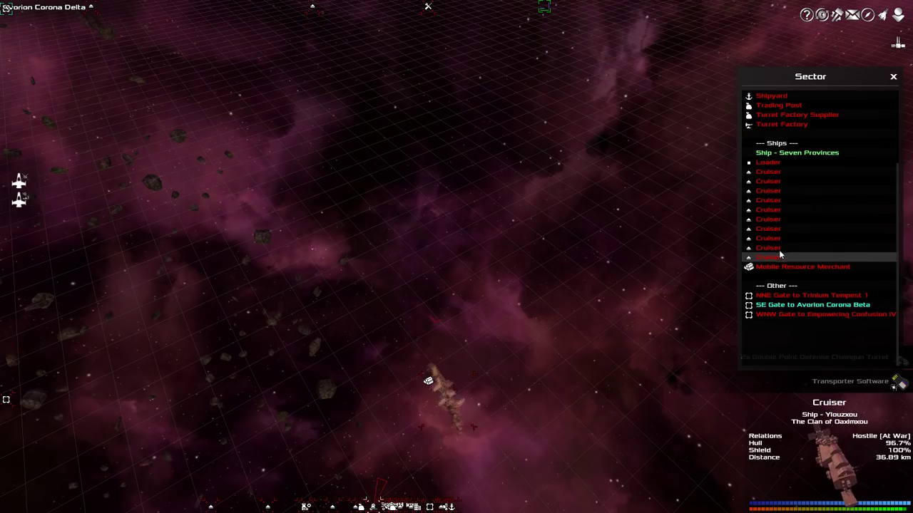
pyautogui.click(791, 191)
pyautogui.click(791, 181)
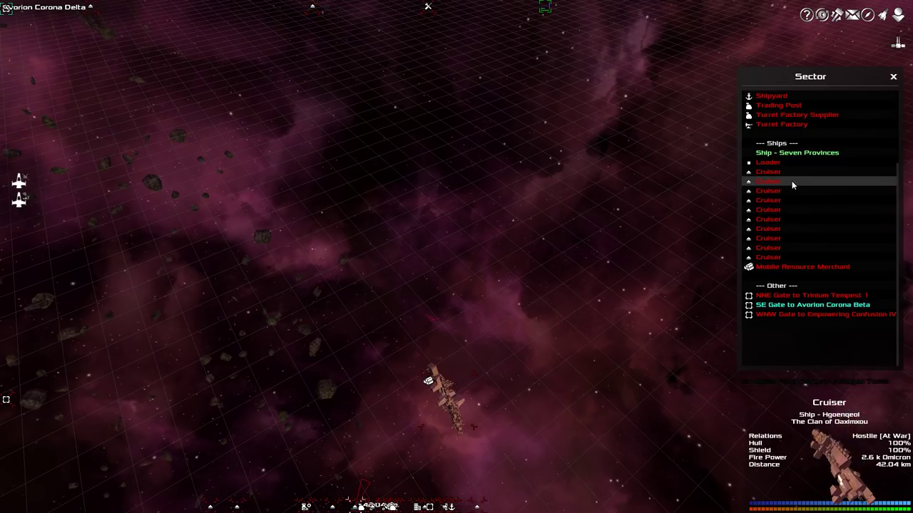
pyautogui.press('F9')
pyautogui.scroll(5, 456, 256)
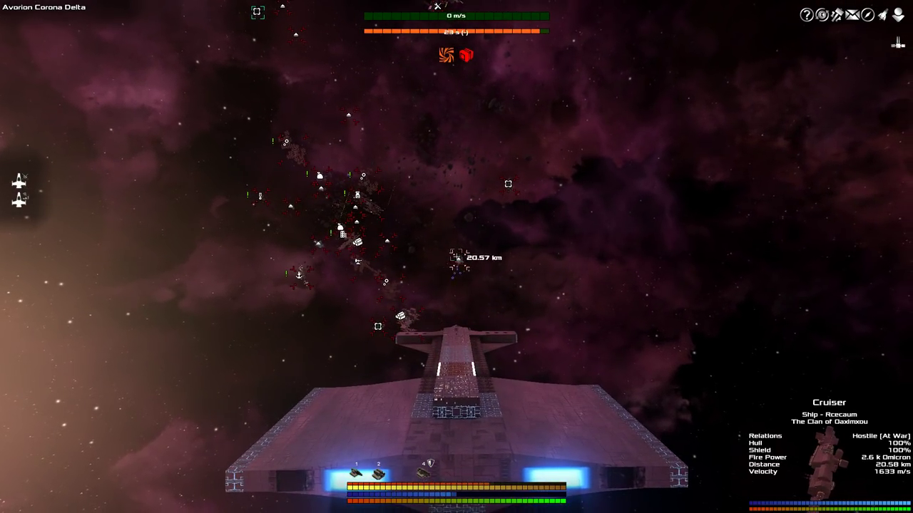
# Intercept the Cruiser Rcecaum, fire on it until it is destroyed and collect the loot from its debris
pyautogui.press('w')
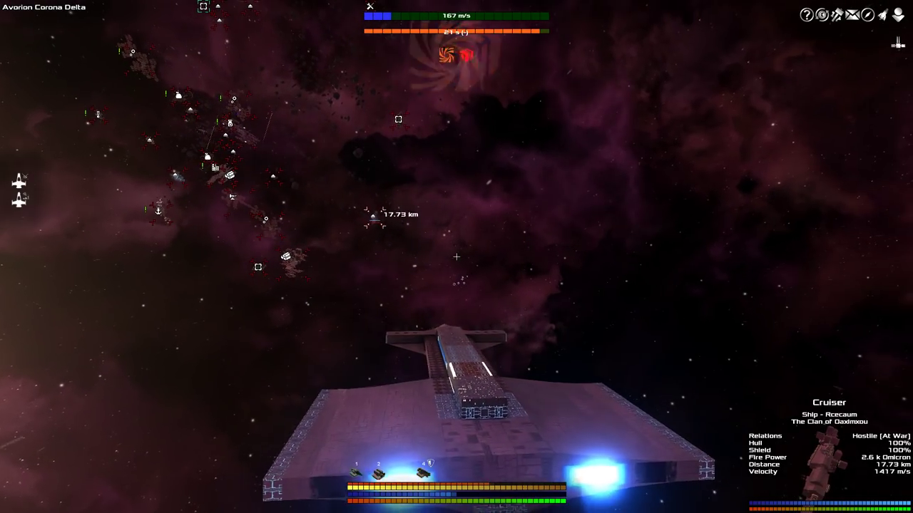
pyautogui.press('e')
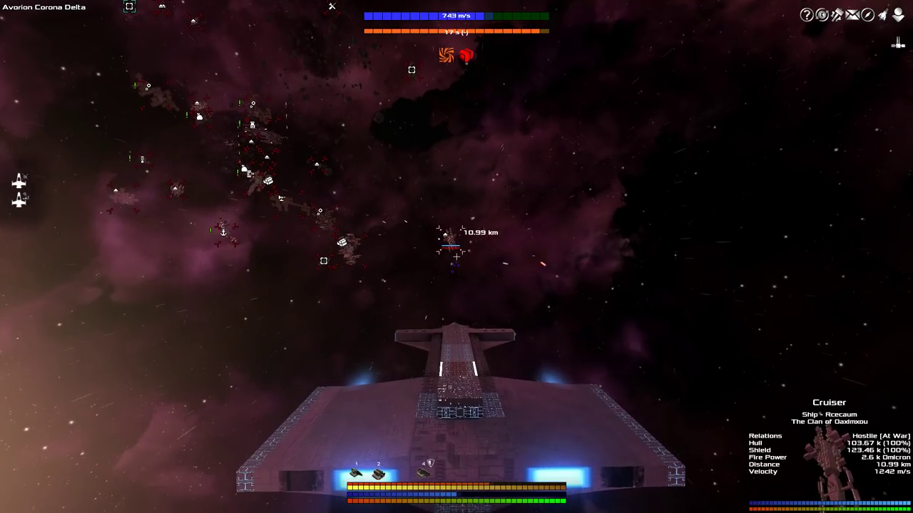
pyautogui.press('e')
pyautogui.press('e')
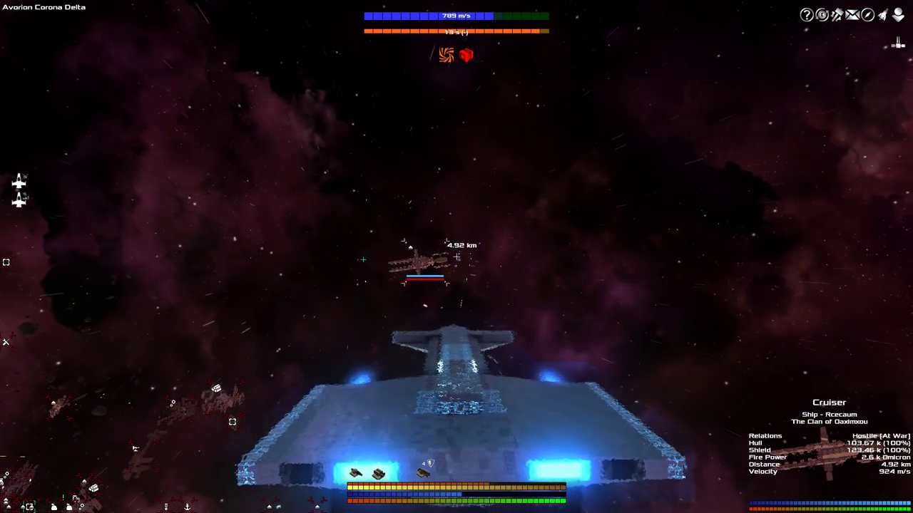
pyautogui.click(456, 256)
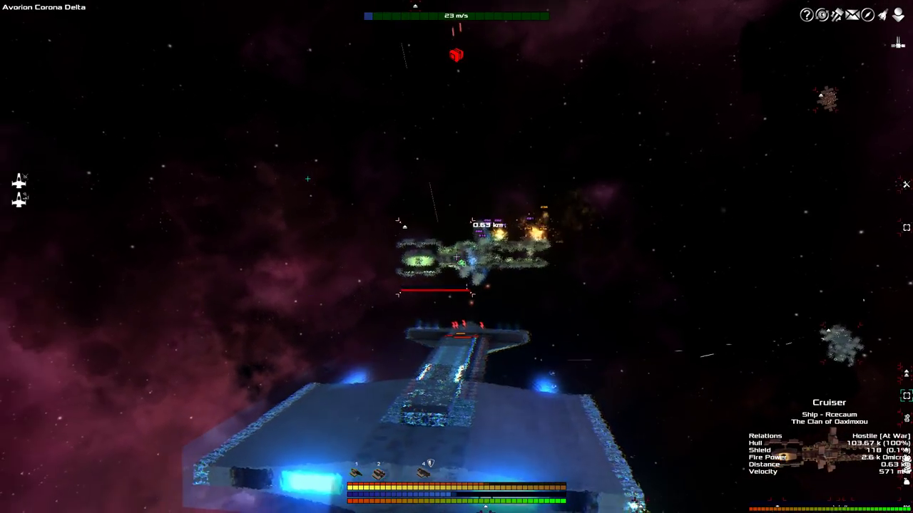
pyautogui.press('w')
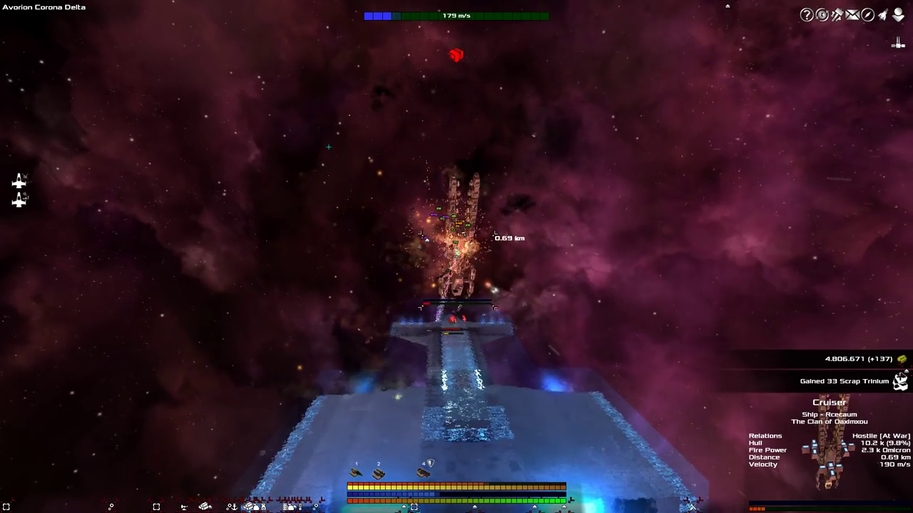
pyautogui.press('w')
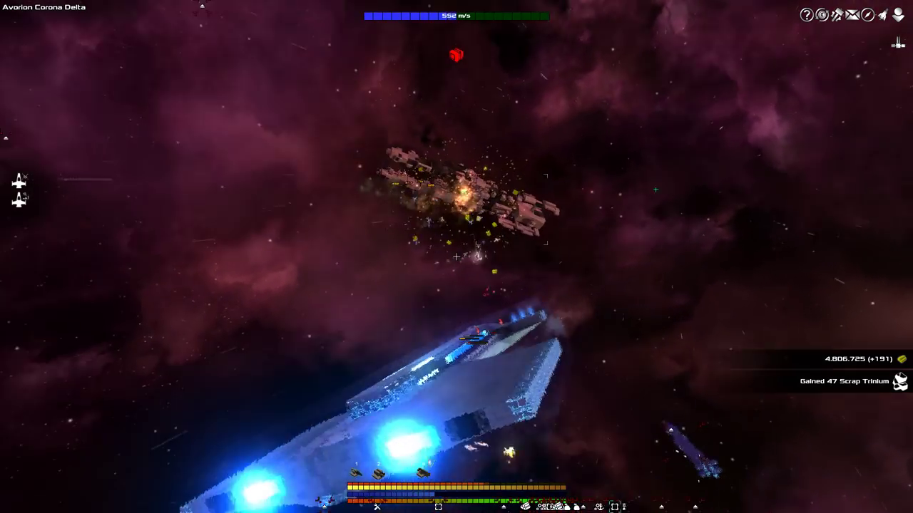
# Switch through the nearby hostile ships to target the Cruiser Hgoenqeol and open fire on it
pyautogui.press('t')
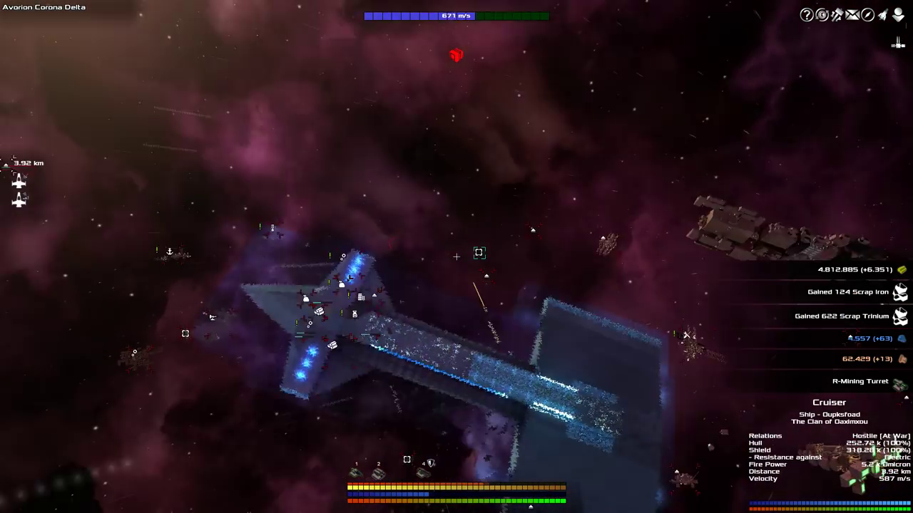
pyautogui.press('t')
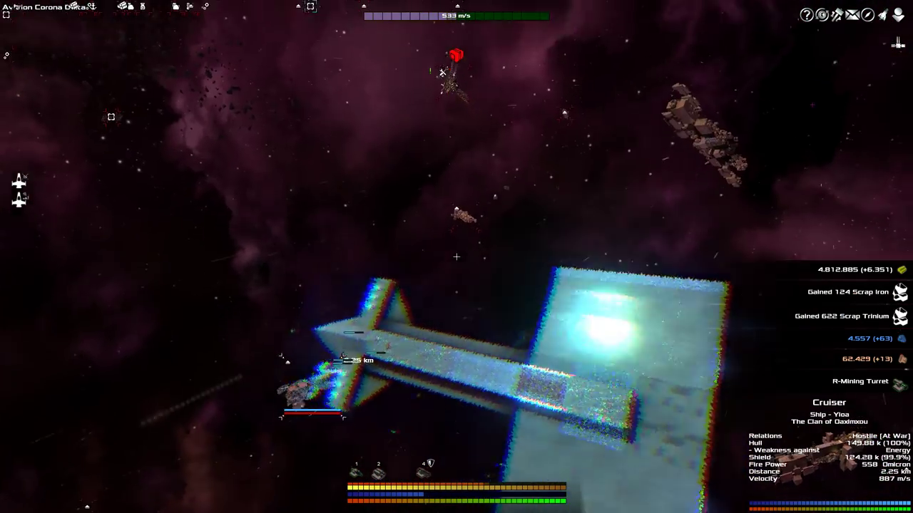
pyautogui.press('t')
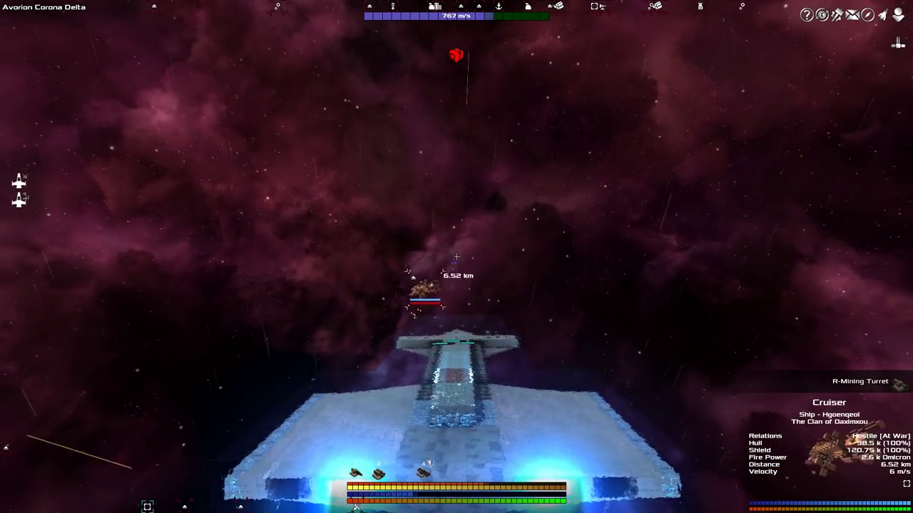
pyautogui.click(456, 257)
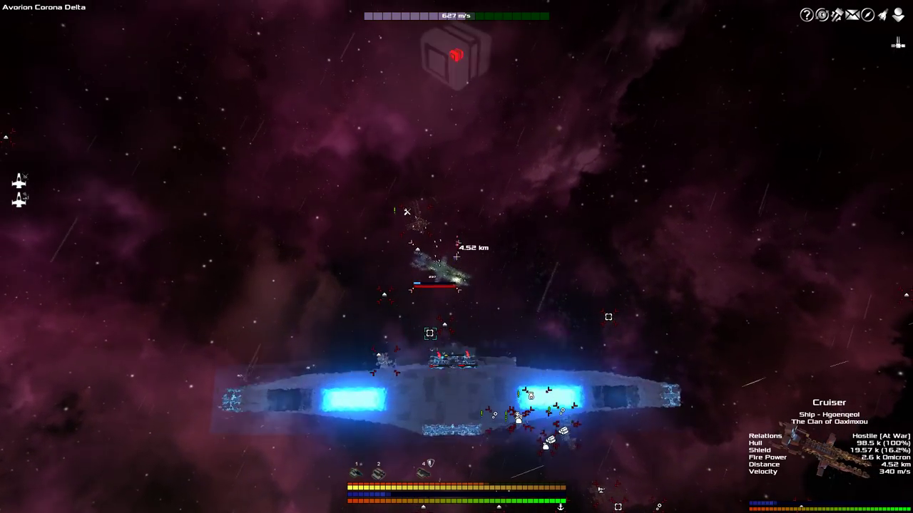
# Chase the Cruiser Hgoenqeol at close range, keep firing until it is destroyed and steer into its debris
pyautogui.press('w')
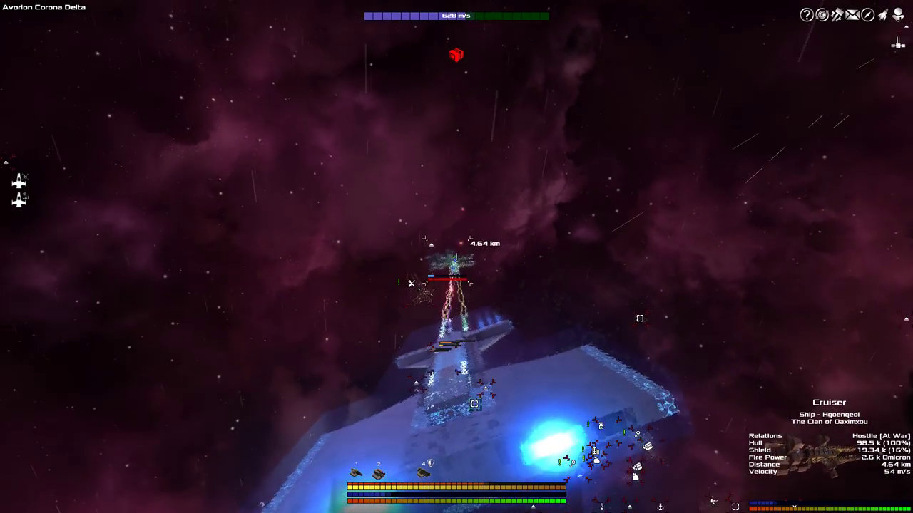
pyautogui.press('w')
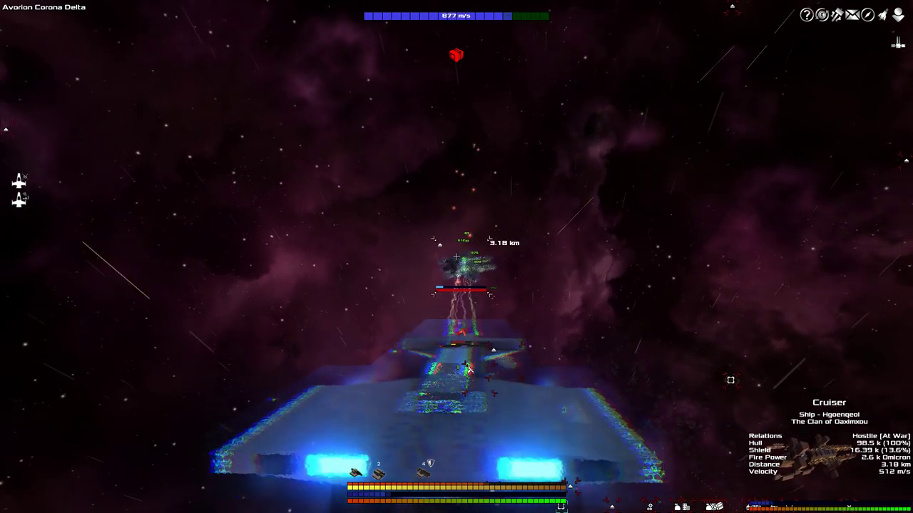
pyautogui.press('s')
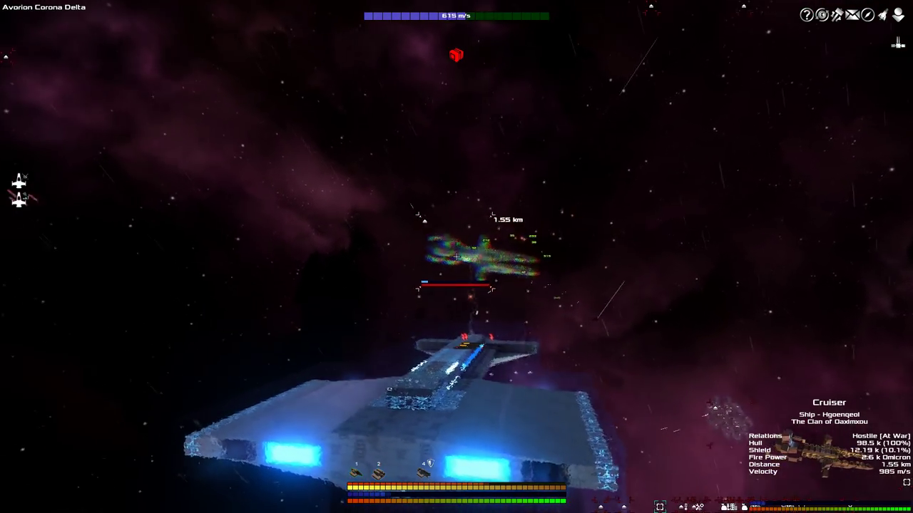
pyautogui.press('s')
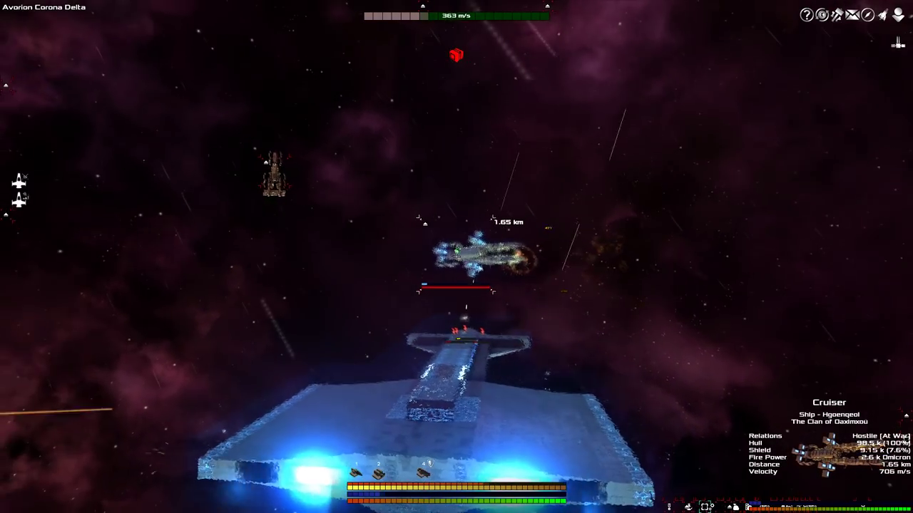
pyautogui.press('w')
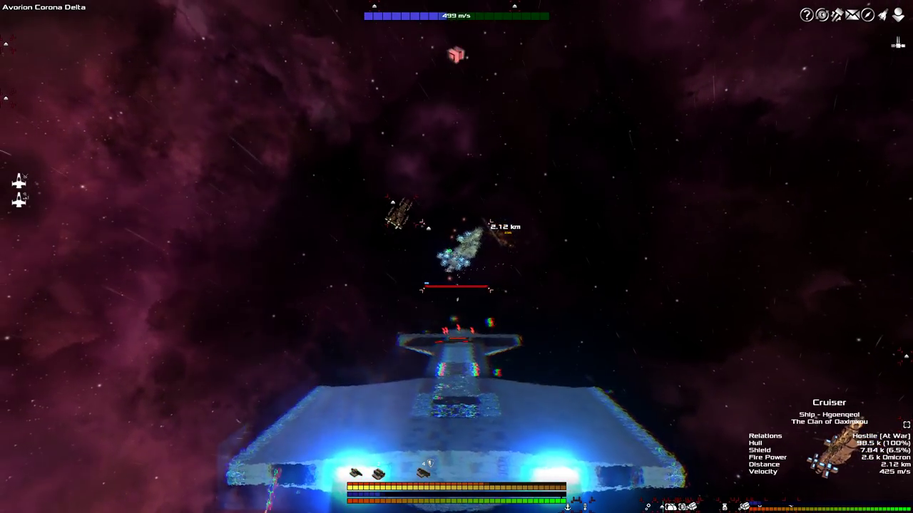
pyautogui.press('w')
pyautogui.press('w')
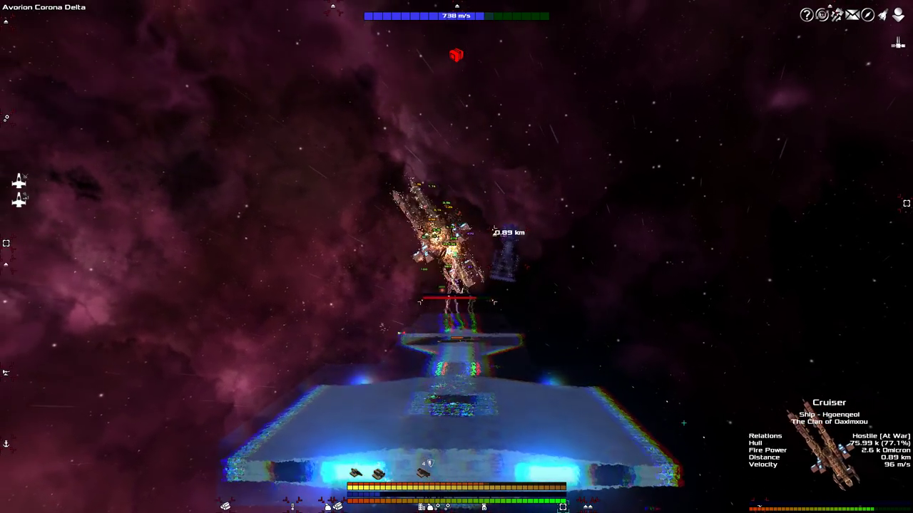
pyautogui.press('s')
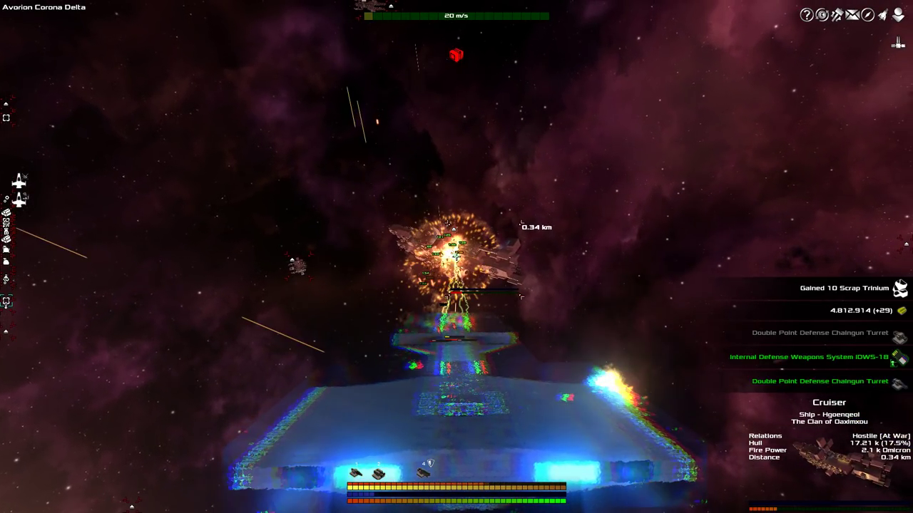
pyautogui.press('d')
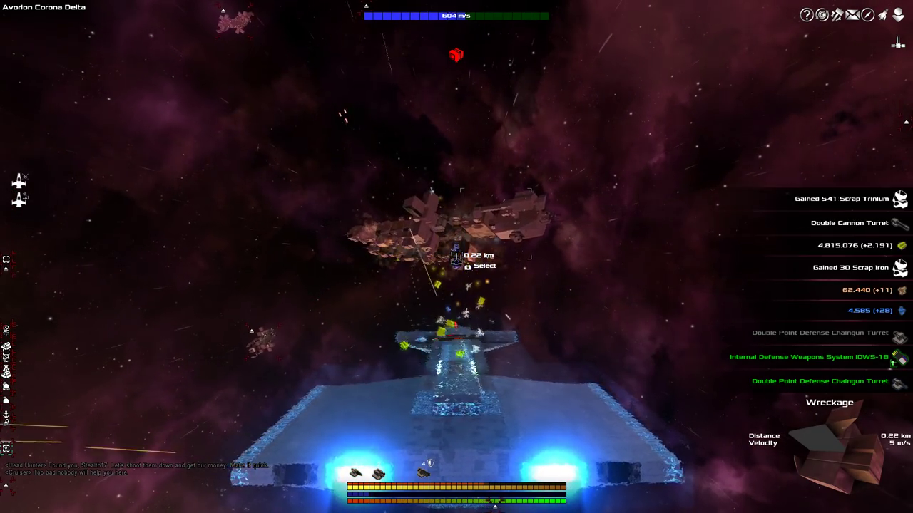
# Boost through the loot and away from the wreckage, and target the hostile Head Hunter
pyautogui.press('shift')
pyautogui.press('shift')
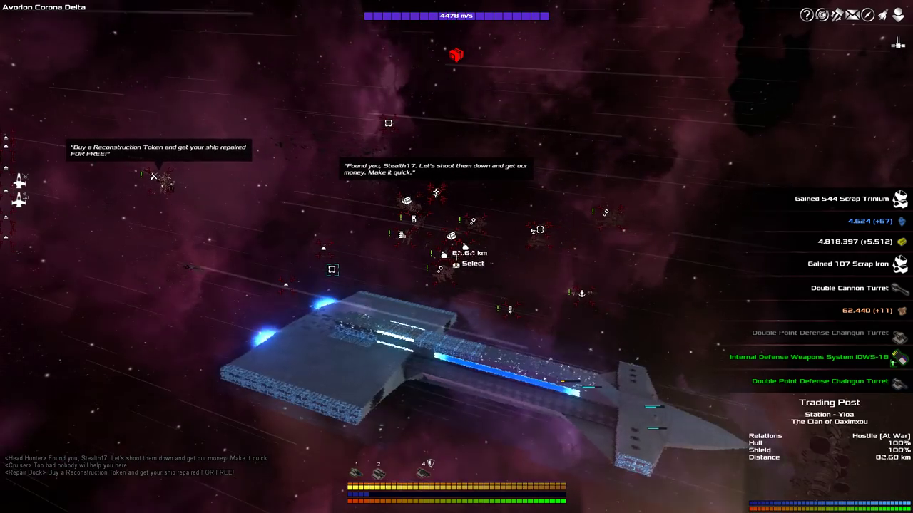
pyautogui.press('s')
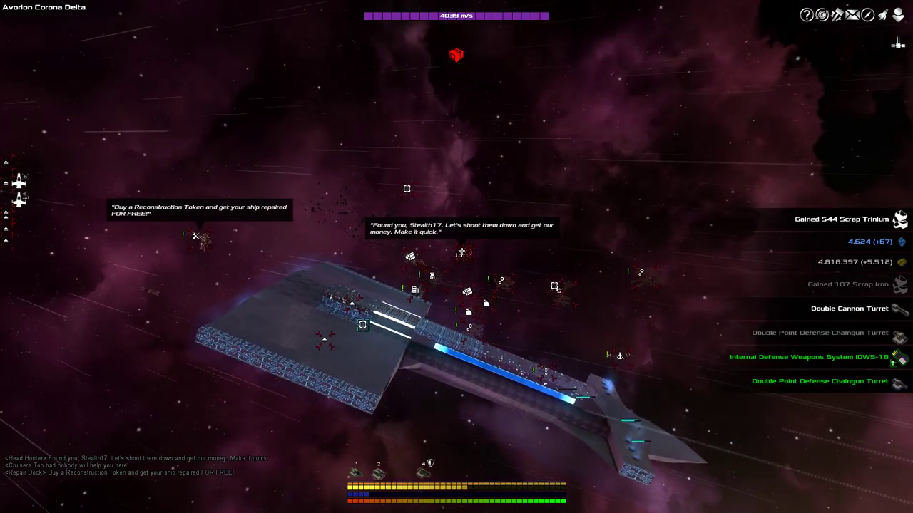
pyautogui.press('t')
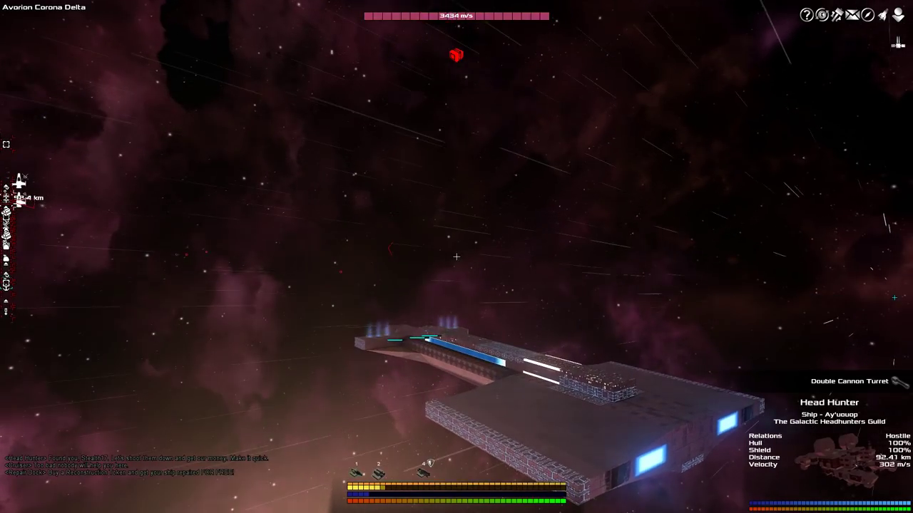
# Set a jump route to sector 220:118 on the galaxy map and return to the ship view
pyautogui.press('m')
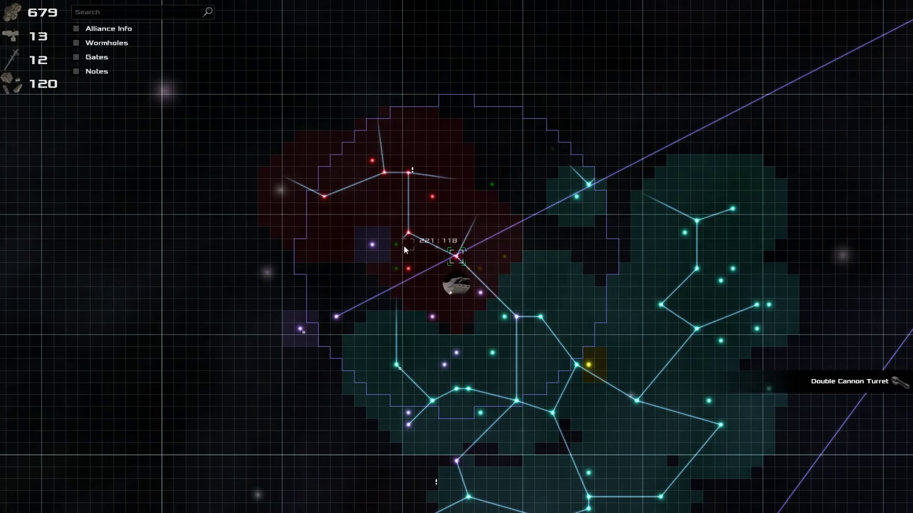
pyautogui.rightClick(408, 235)
pyautogui.click(410, 238)
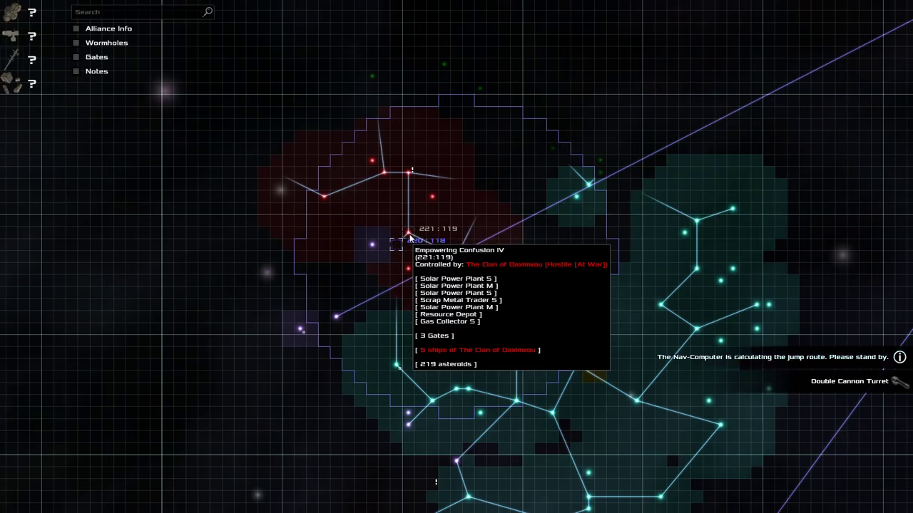
pyautogui.press('m')
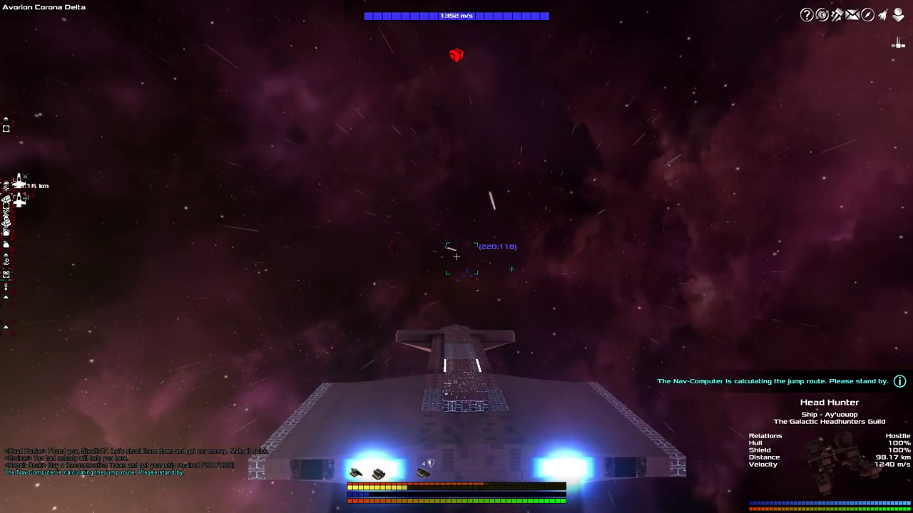
# Mark the uncommon Double Point Defense Chaingun Turret and a blue-rarity subsystem in the player inventory as trash, and return to the ship
pyautogui.press('i')
pyautogui.click(258, 82)
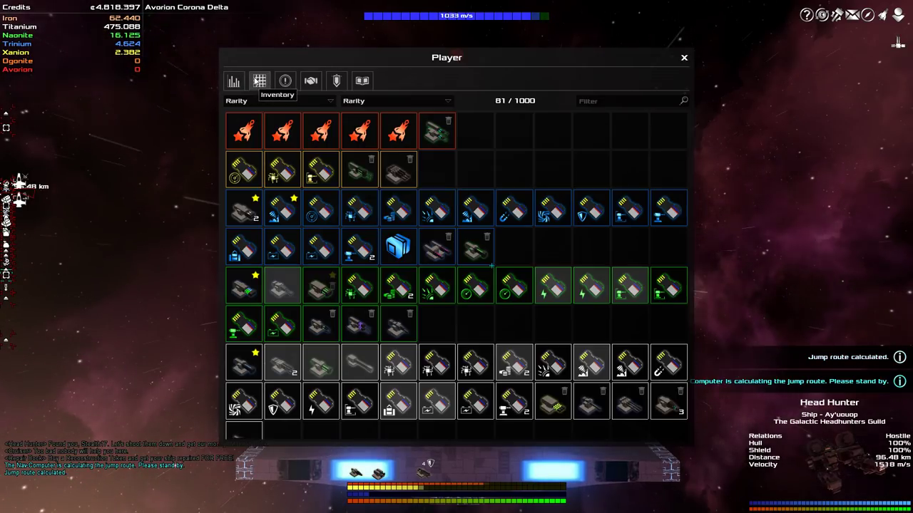
pyautogui.moveTo(288, 289)
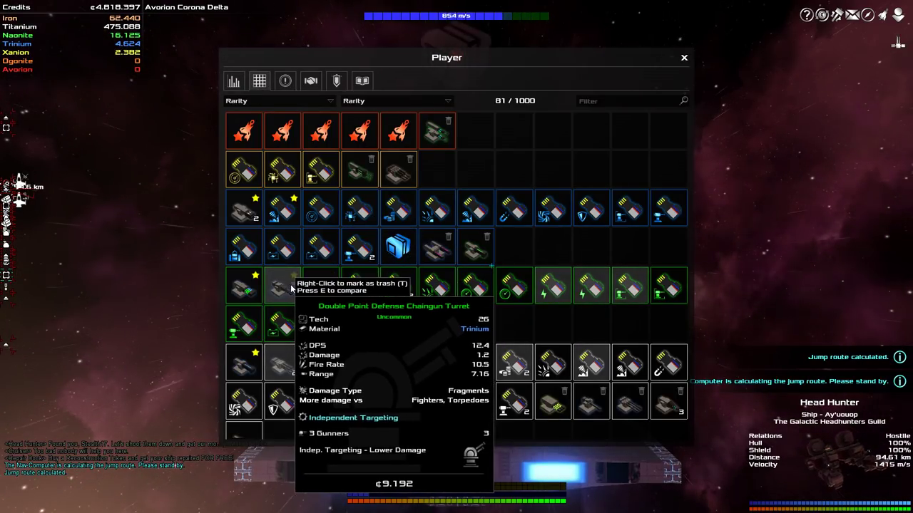
pyautogui.rightClick(291, 288)
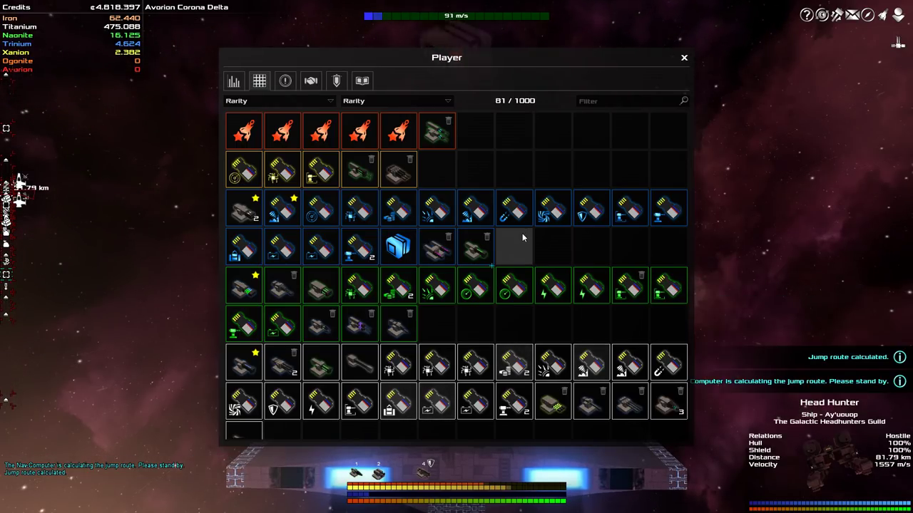
pyautogui.rightClick(631, 206)
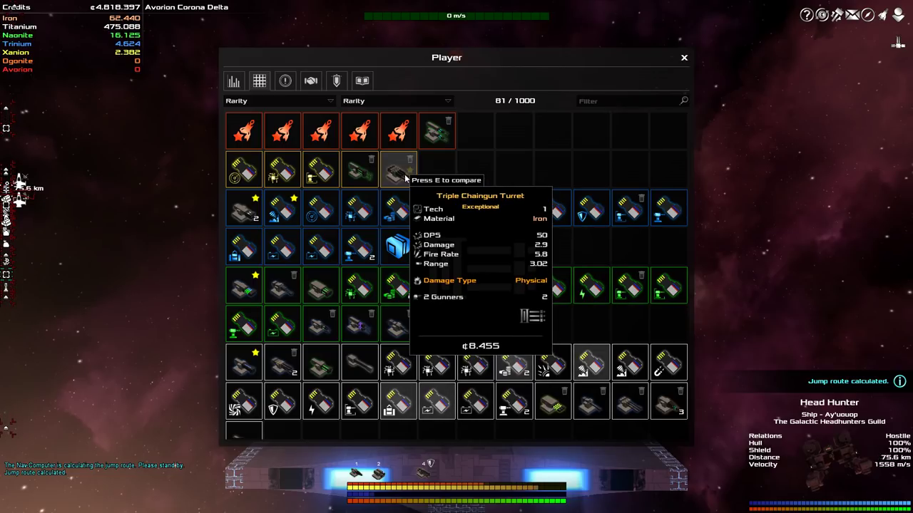
pyautogui.press('Escape')
# Boost the ship across the sector, steering to keep well clear of the pursuing Head Hunter
pyautogui.press('w')
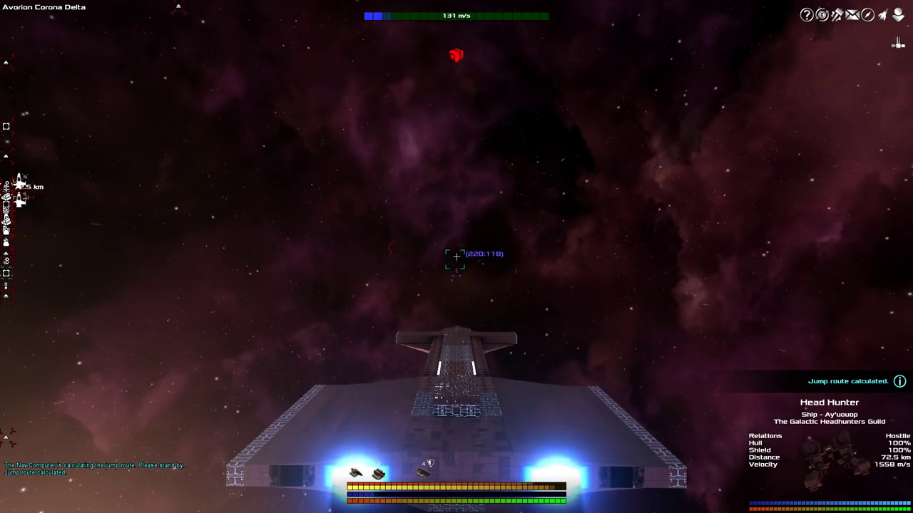
pyautogui.press('space')
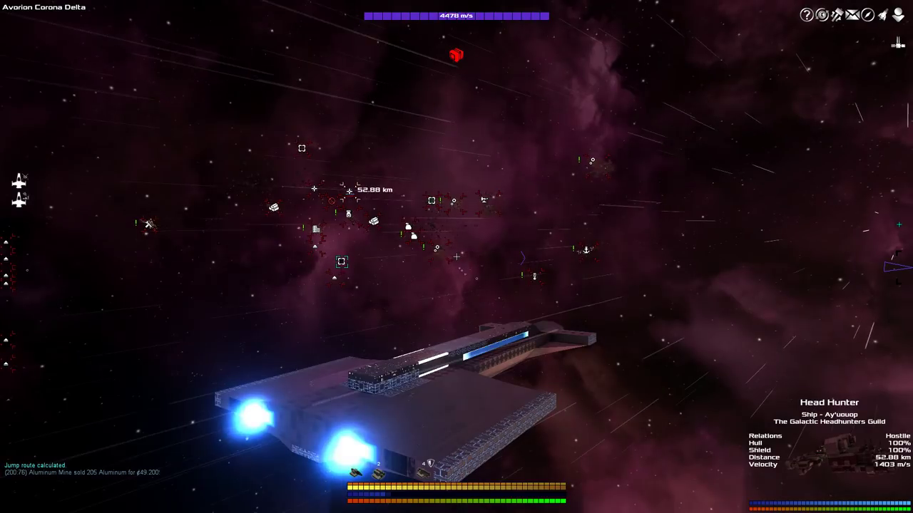
pyautogui.press('space')
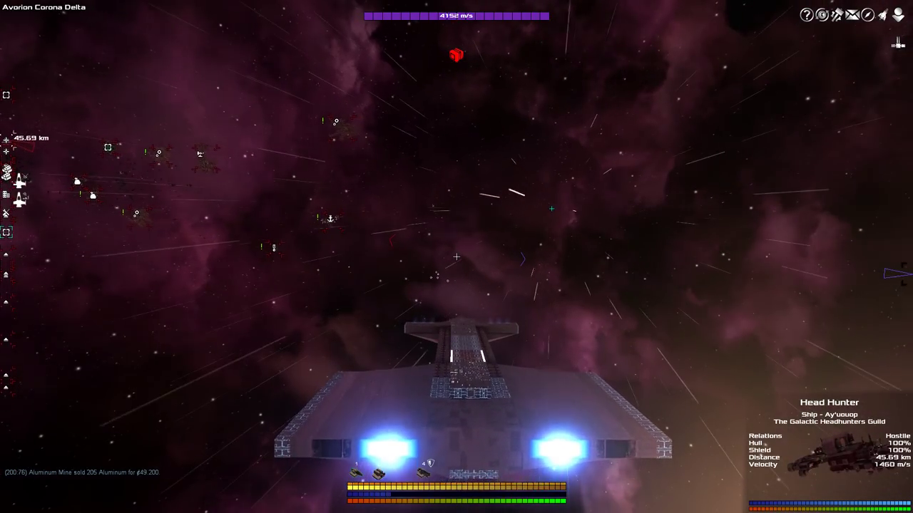
pyautogui.press('space')
pyautogui.press('space')
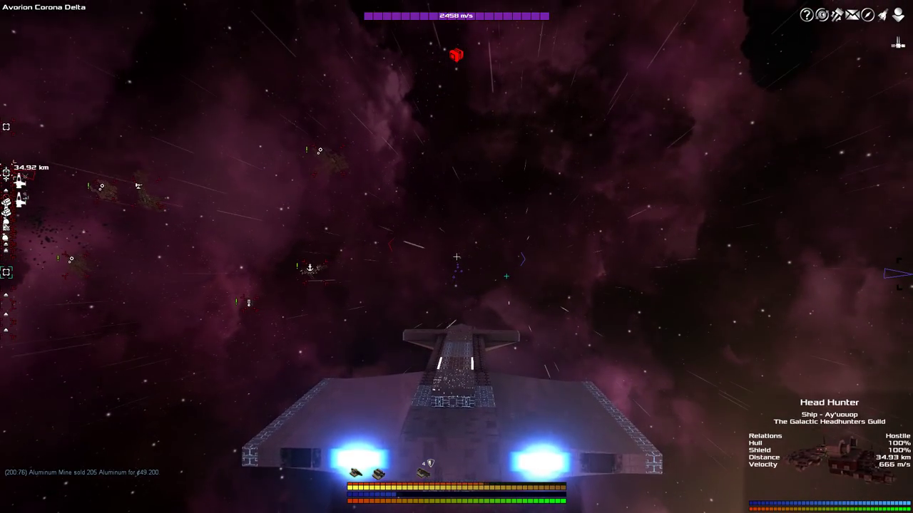
pyautogui.press('space')
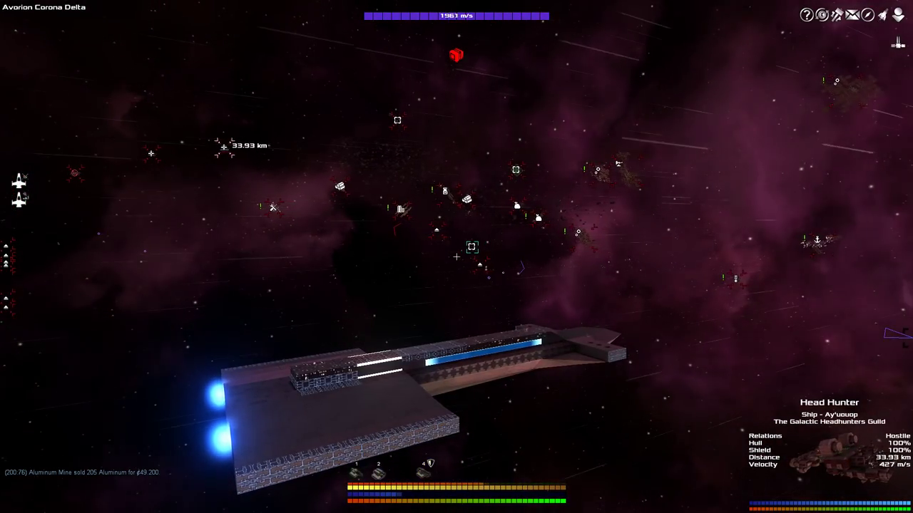
pyautogui.press('shift')
pyautogui.press('w')
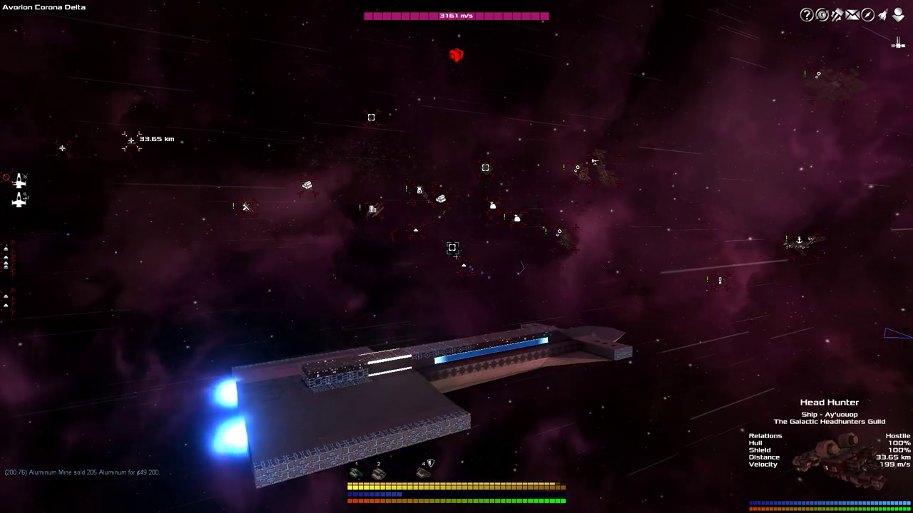
pyautogui.press('w')
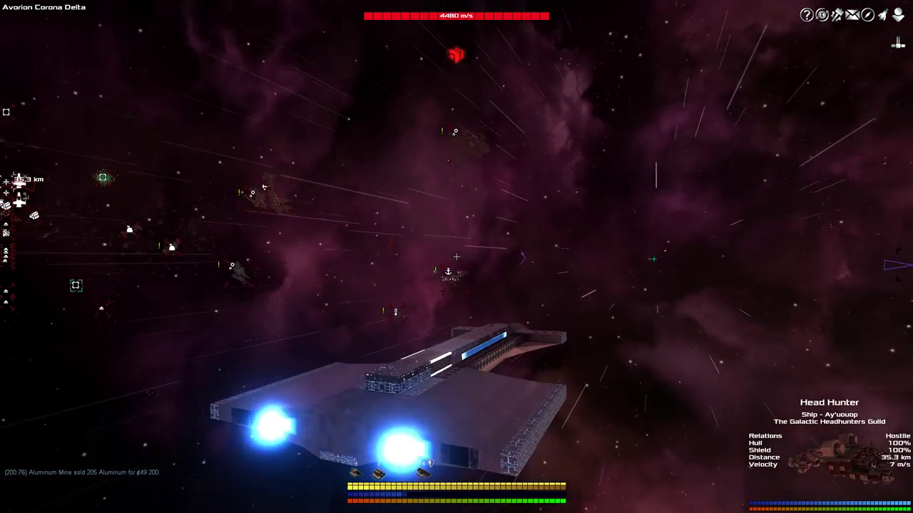
# Slow down past the hostile stations and check the surrounding ships in the strategy view
pyautogui.press('s')
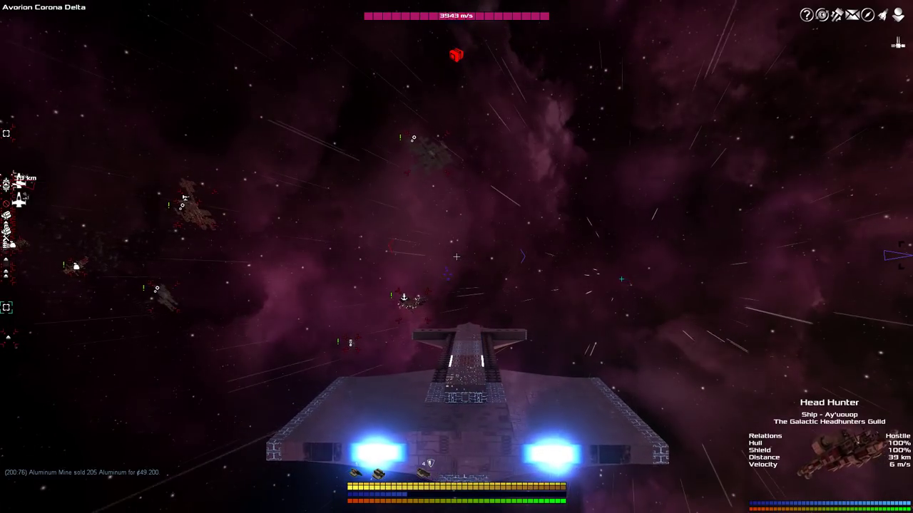
pyautogui.press('w')
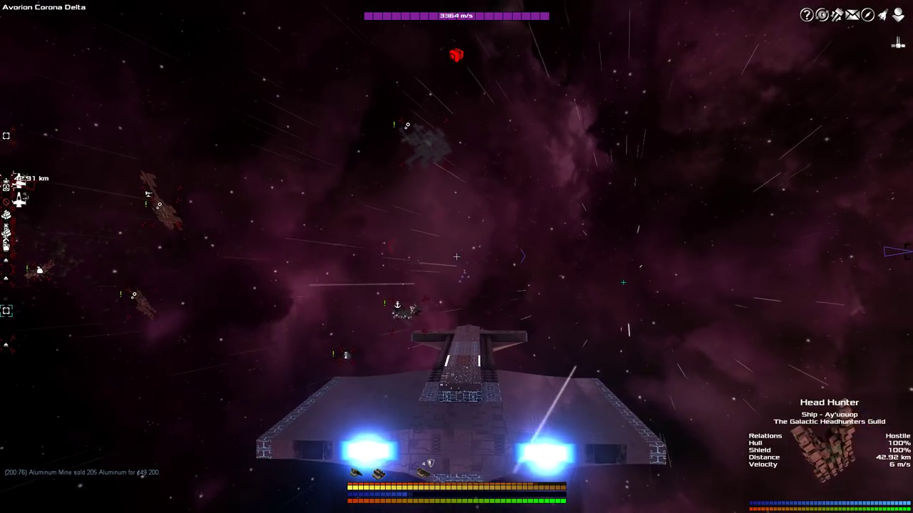
pyautogui.press('w')
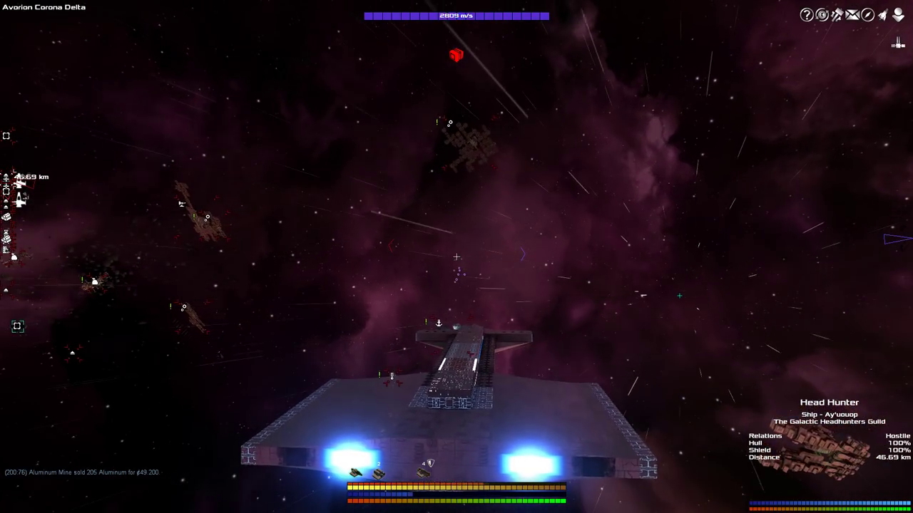
pyautogui.press('s')
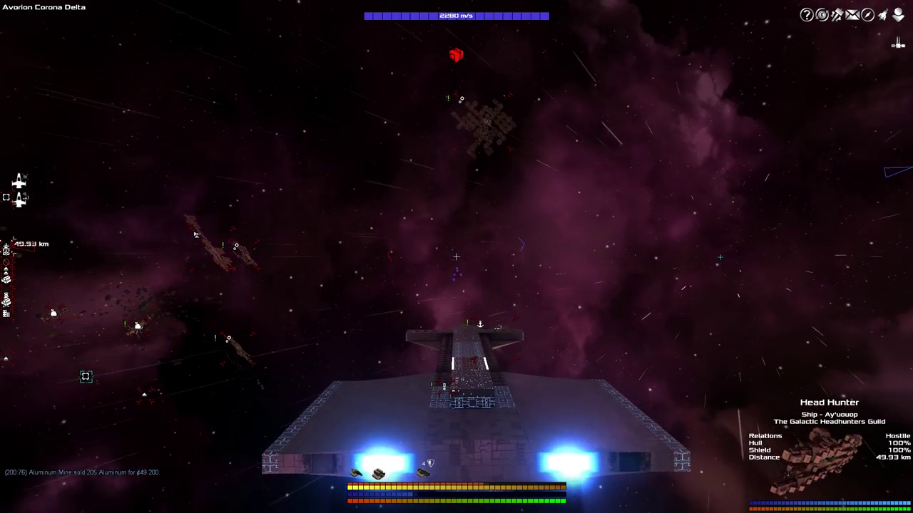
pyautogui.press('s')
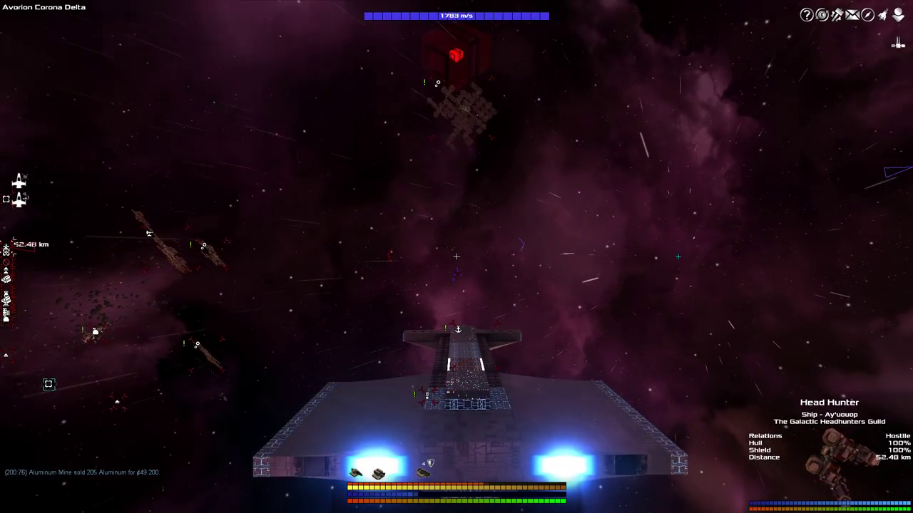
pyautogui.press('s')
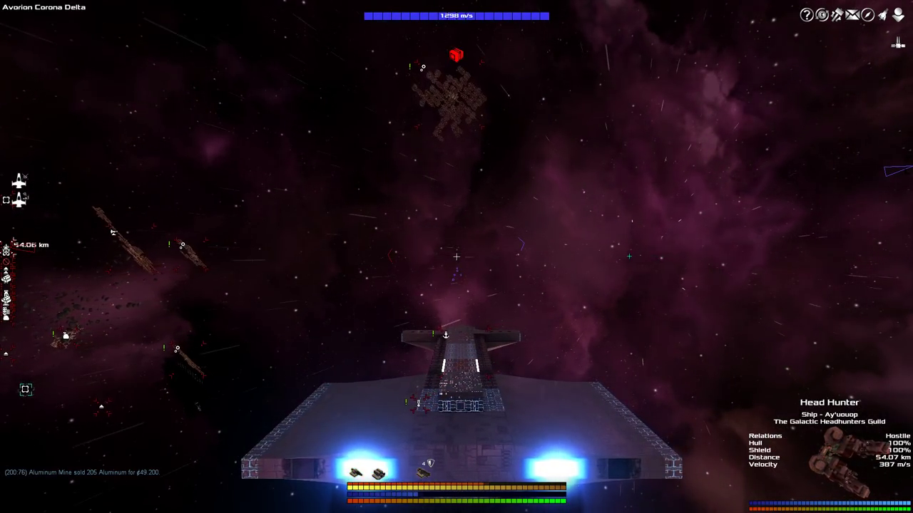
pyautogui.press('b')
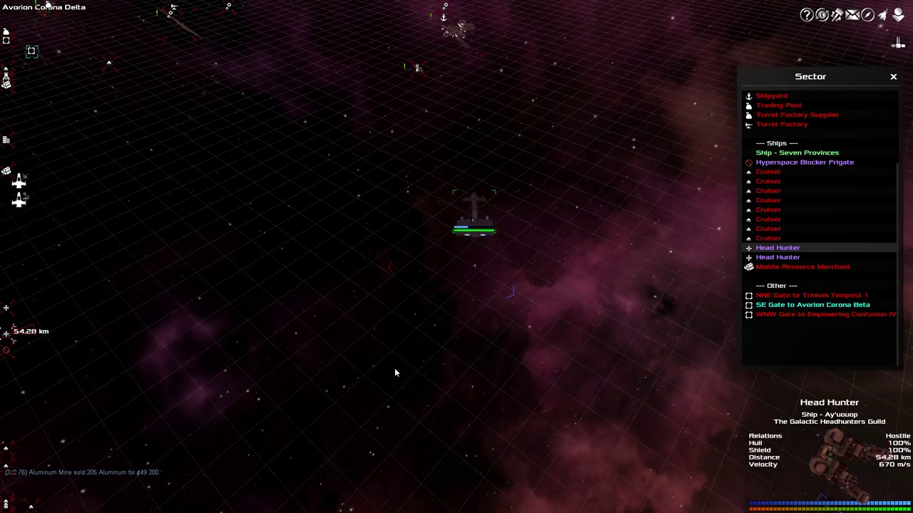
pyautogui.press('b')
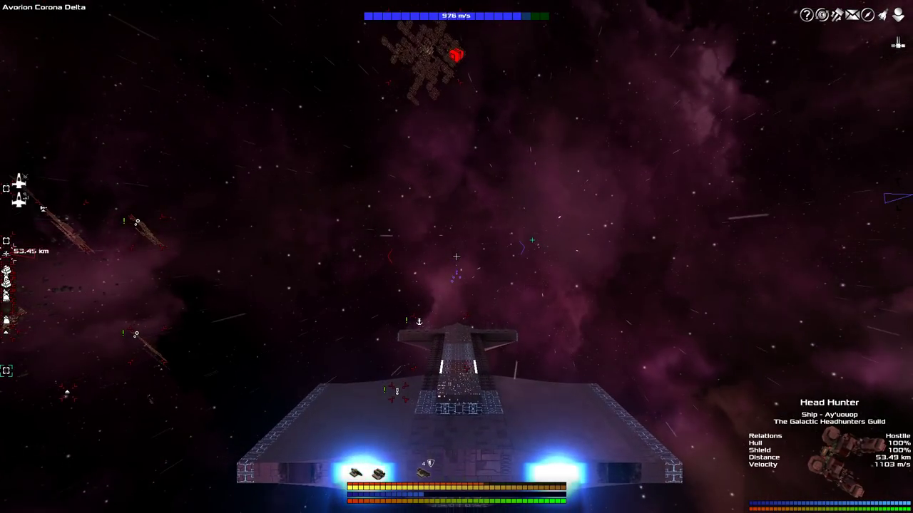
# Look back toward the pursuers, target the Head Hunter Wouah'e and attack it at close range
pyautogui.press('shift')
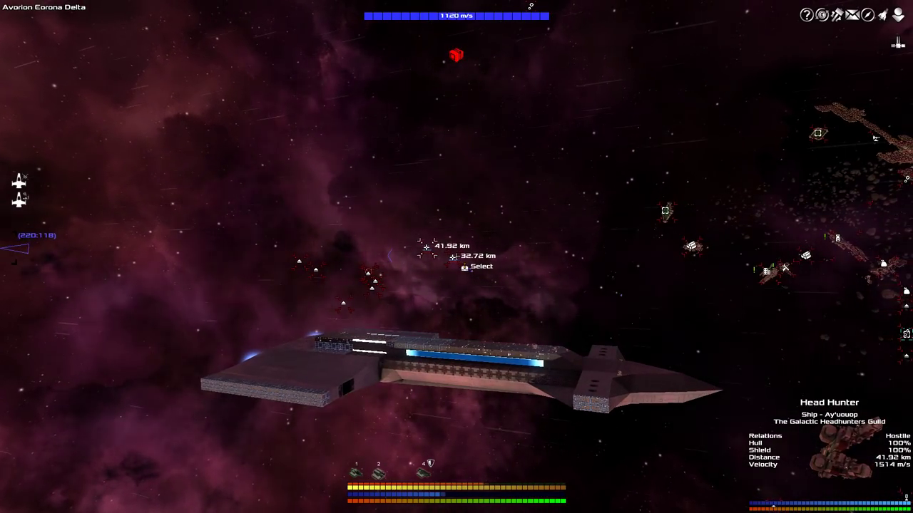
pyautogui.middleClick(456, 257)
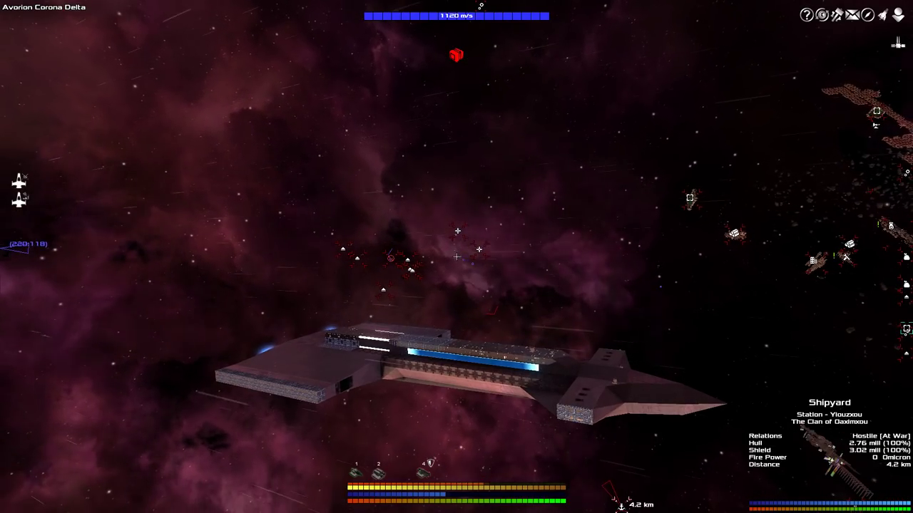
pyautogui.middleClick(456, 256)
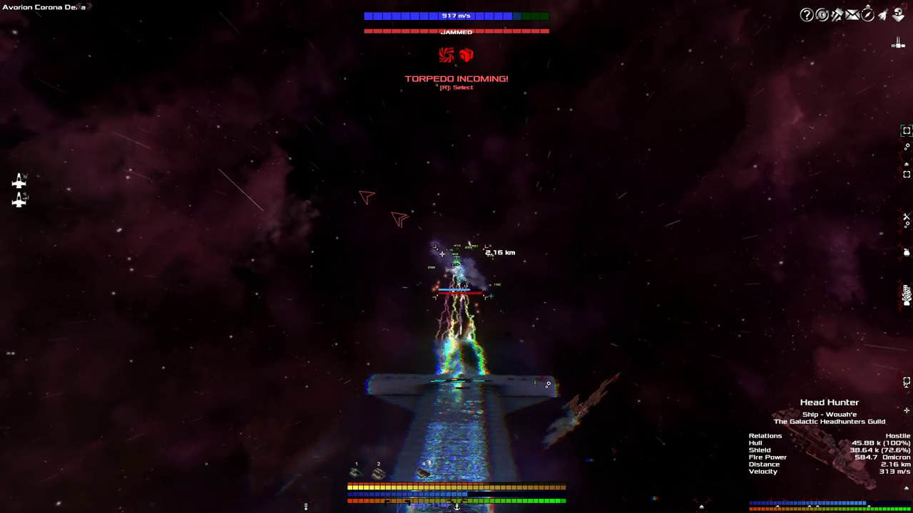
# Brake beside the Head Hunter Wouah'e and keep firing until it is destroyed
pyautogui.press('s')
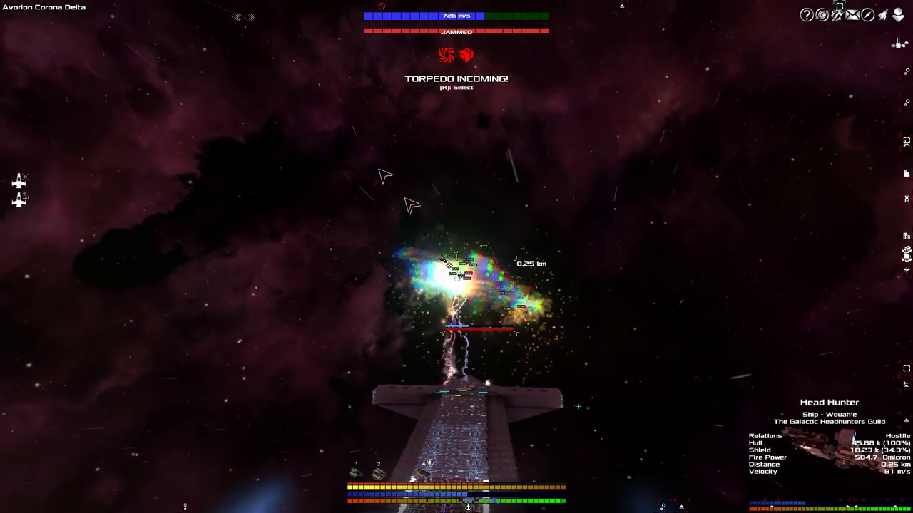
pyautogui.press('s')
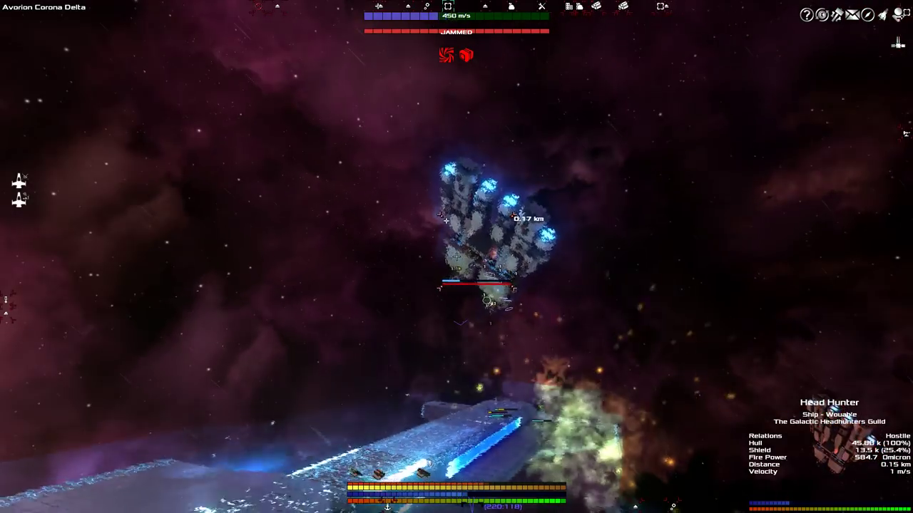
pyautogui.press('s')
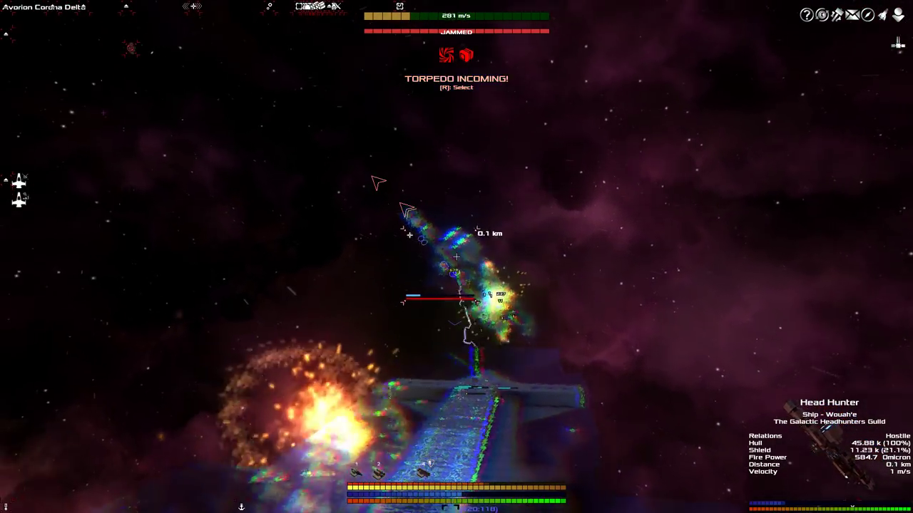
pyautogui.press('s')
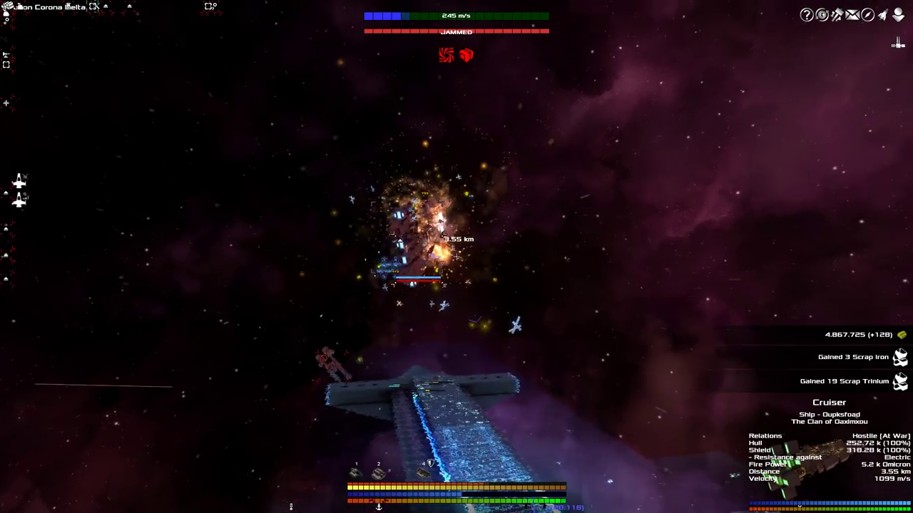
# Collect the nearby loot, chase the Cruiser Dupksfoad and keep firing at its shield
pyautogui.press('w')
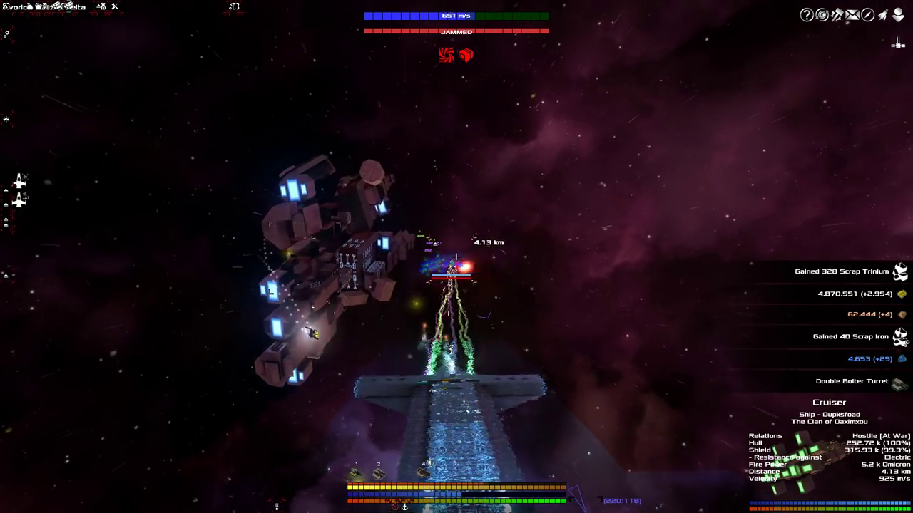
pyautogui.press('w')
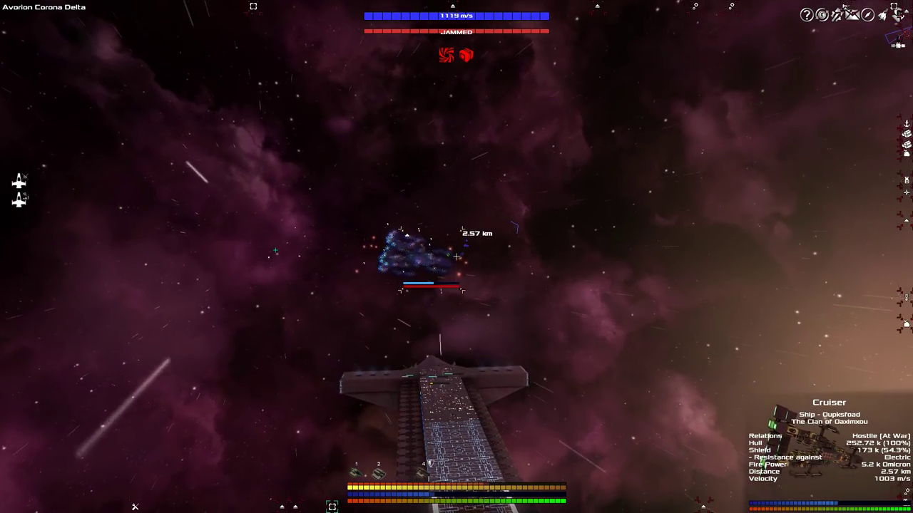
pyautogui.click(457, 257)
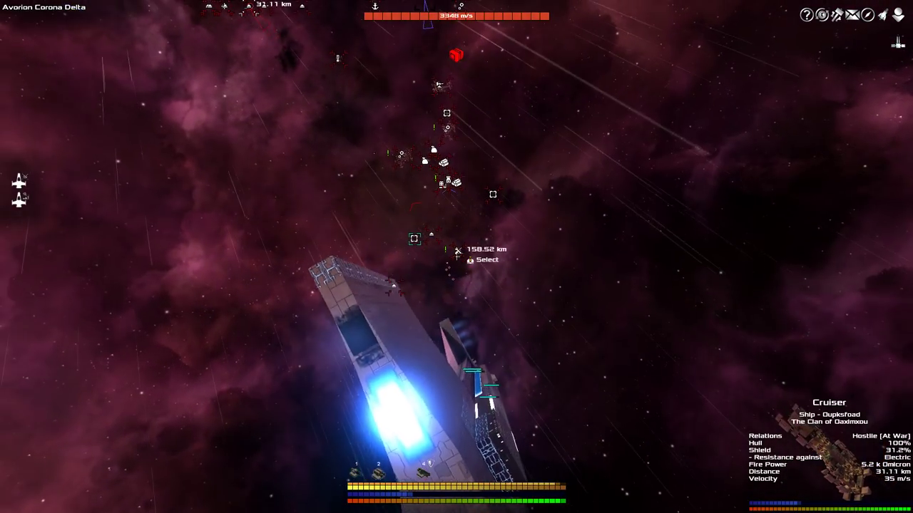
# Check the ship's position in the strategy view after breaking away and target the Cruiser Ooaoat
pyautogui.press('b')
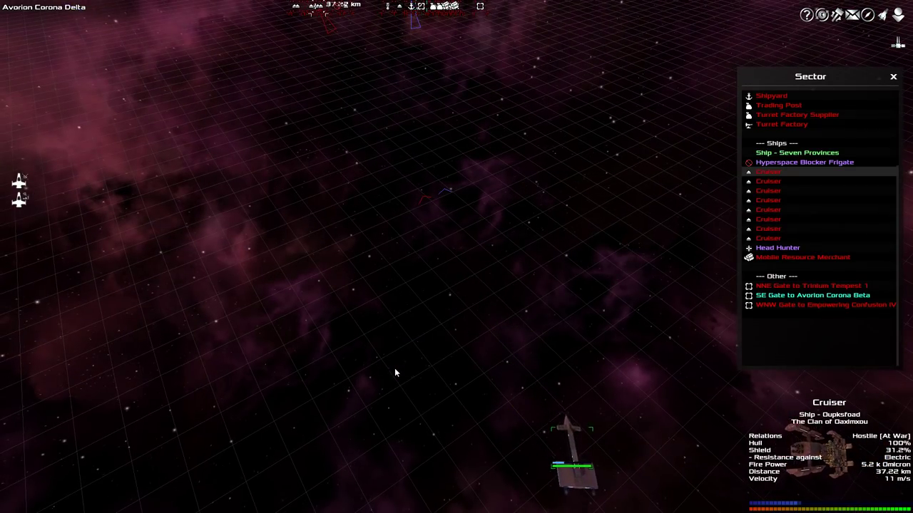
pyautogui.press('b')
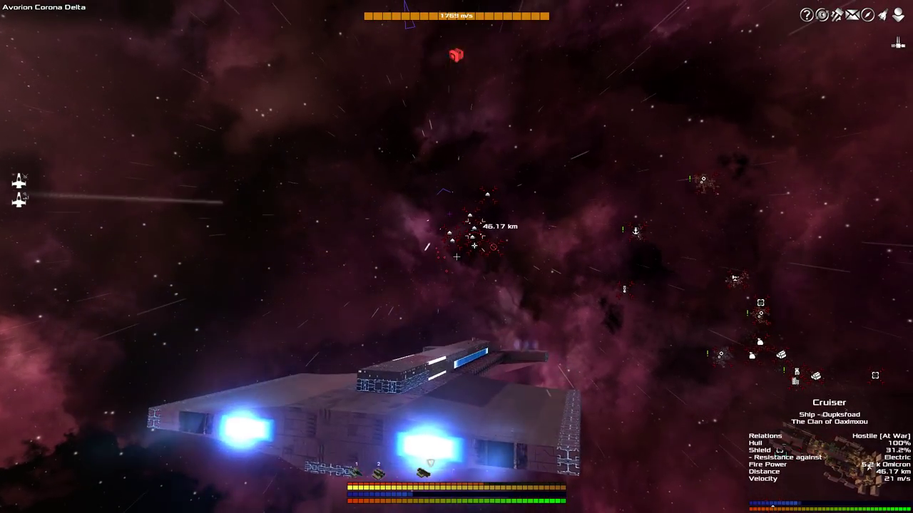
pyautogui.press('t')
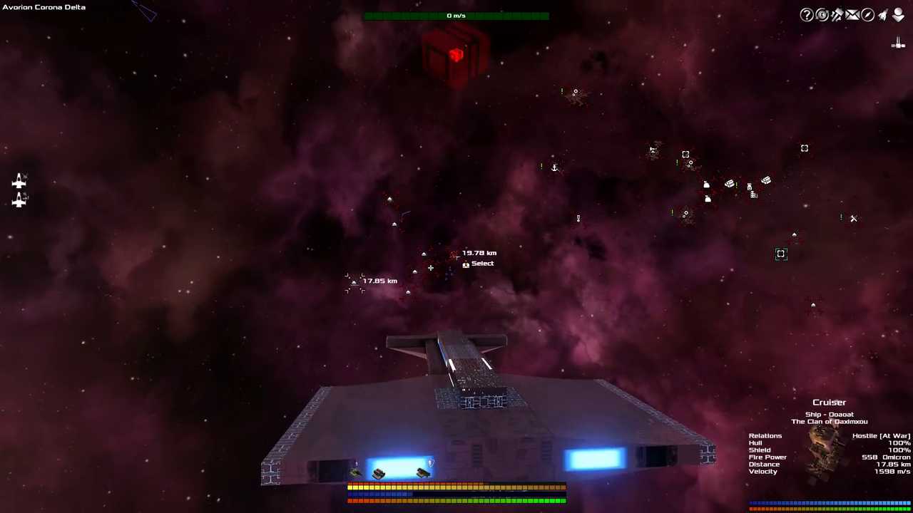
# Inspect the Hyperspace Blocker Frigate, close in on the Cruiser Ooaoat and fire until it is wrecked
pyautogui.rightClick(457, 257)
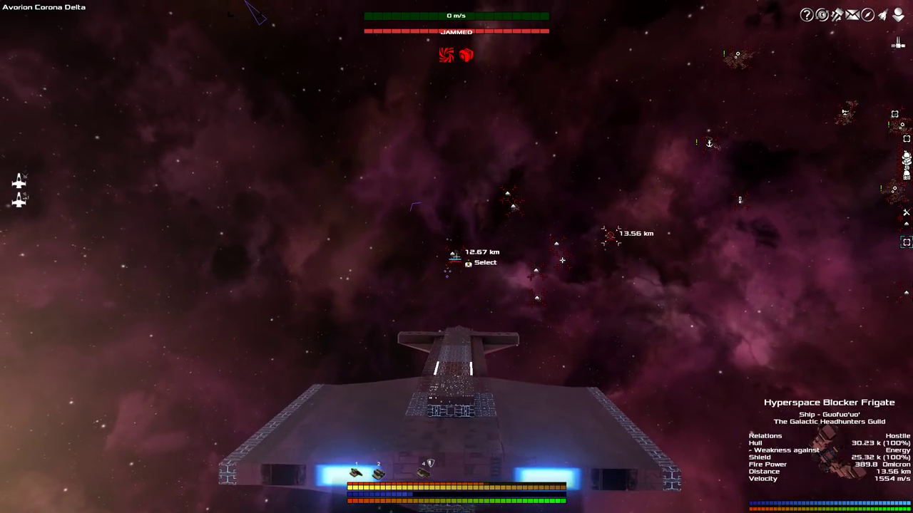
pyautogui.press('w')
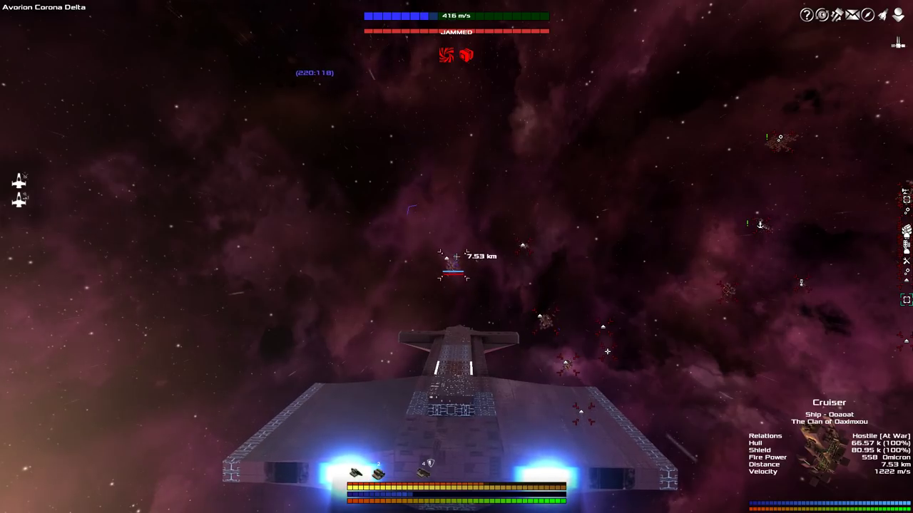
pyautogui.click(457, 257)
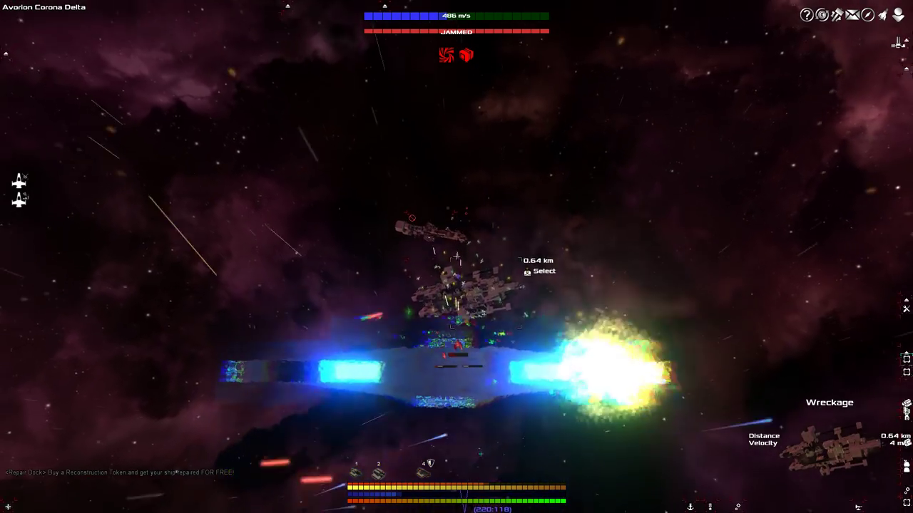
# Collect the wreckage's loot, inspect the Hyperspace Blocker Frigate and nearby Cruisers, and break away from them
pyautogui.middleClick(456, 256)
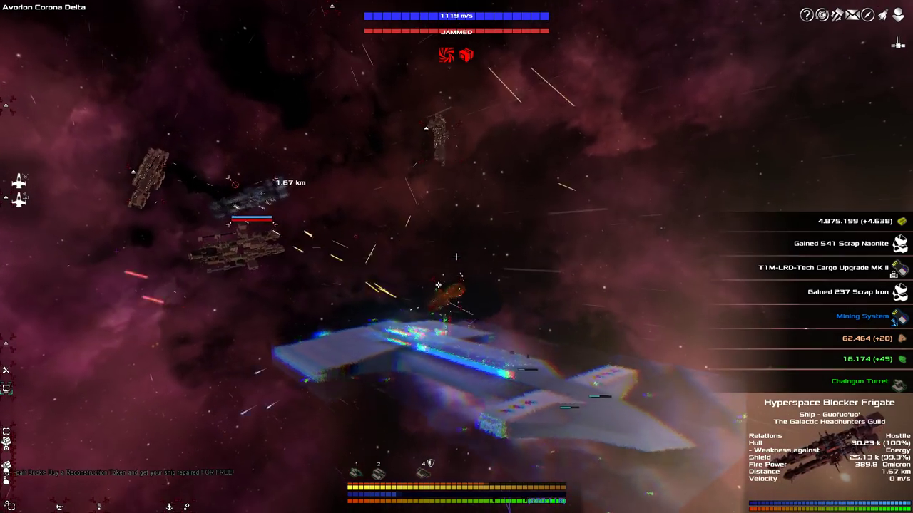
pyautogui.middleClick(457, 256)
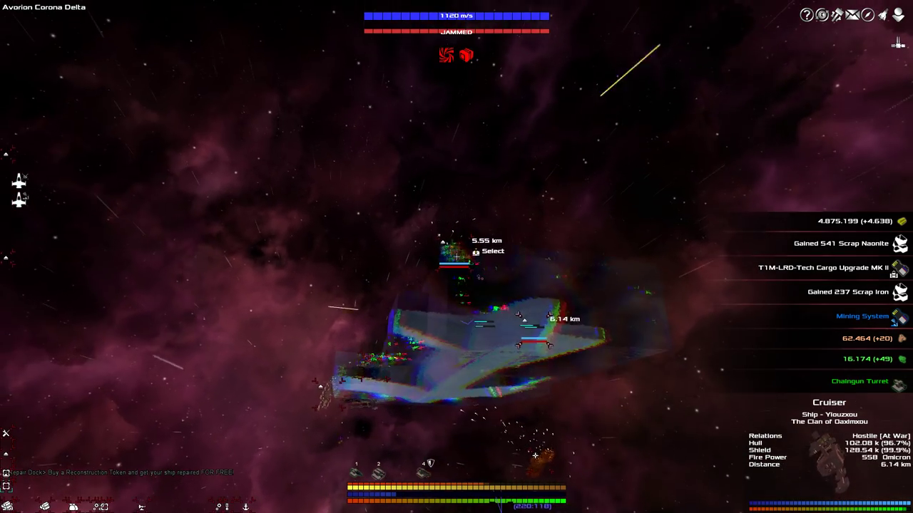
pyautogui.middleClick(456, 256)
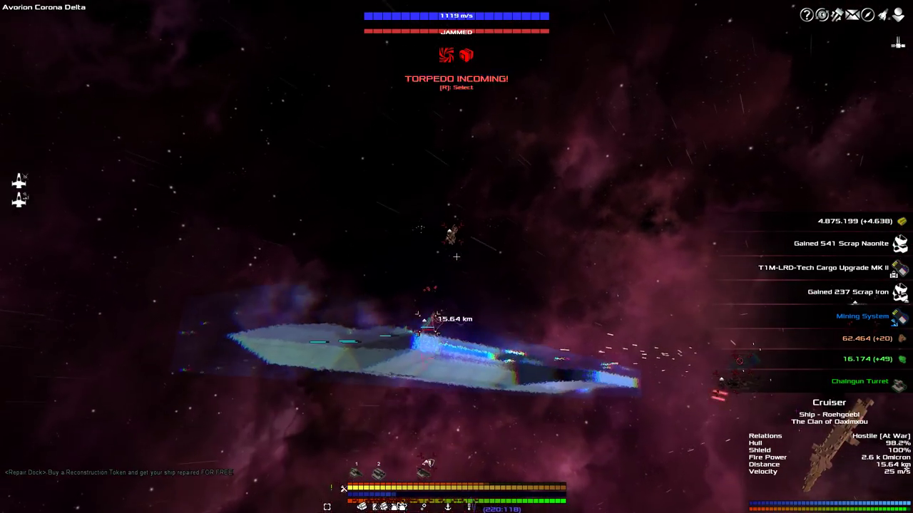
pyautogui.middleClick(456, 257)
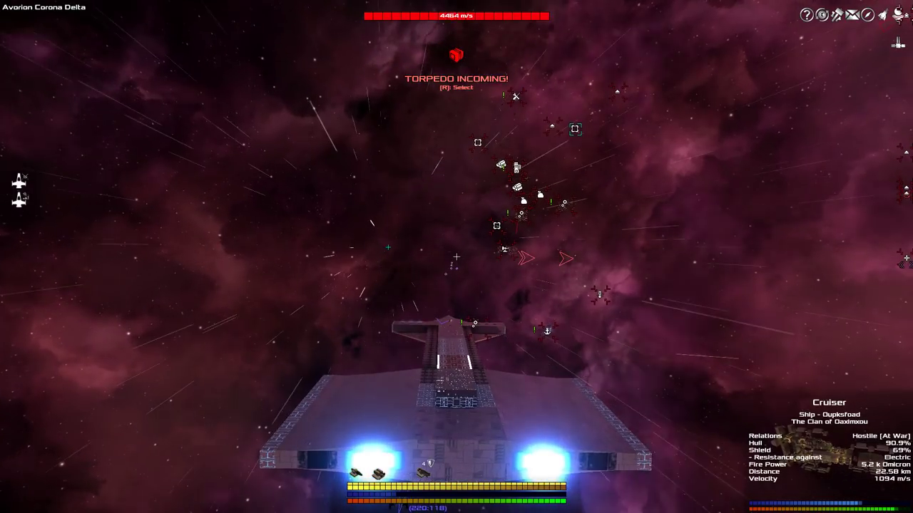
# Review the player inventory and the cargo carried by each owned ship
pyautogui.press('i')
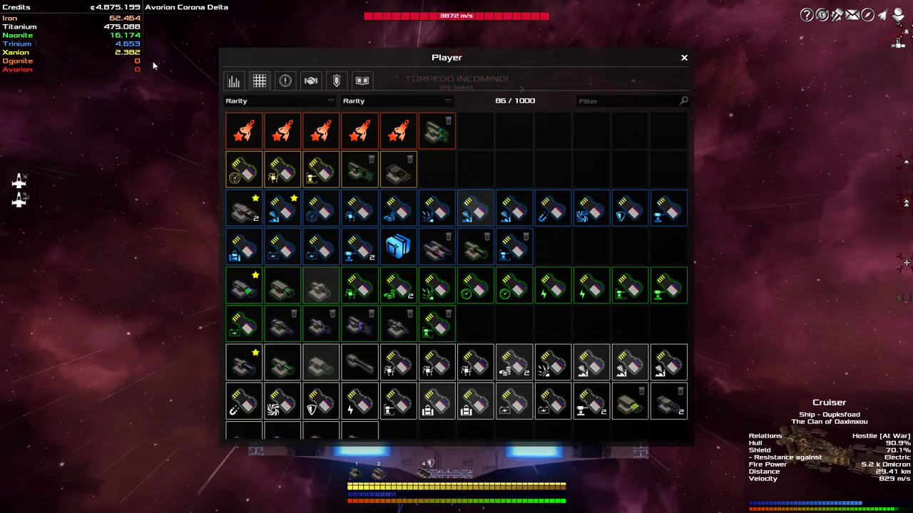
pyautogui.click(237, 81)
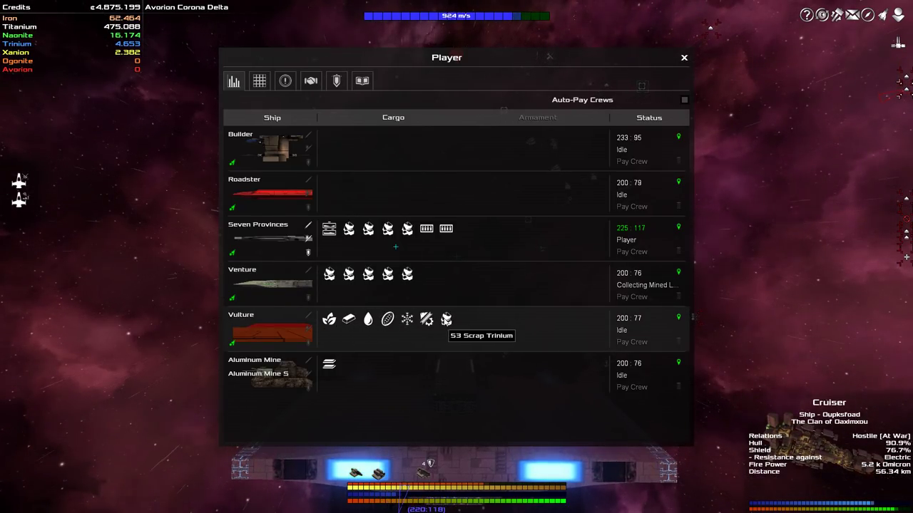
pyautogui.press('Escape')
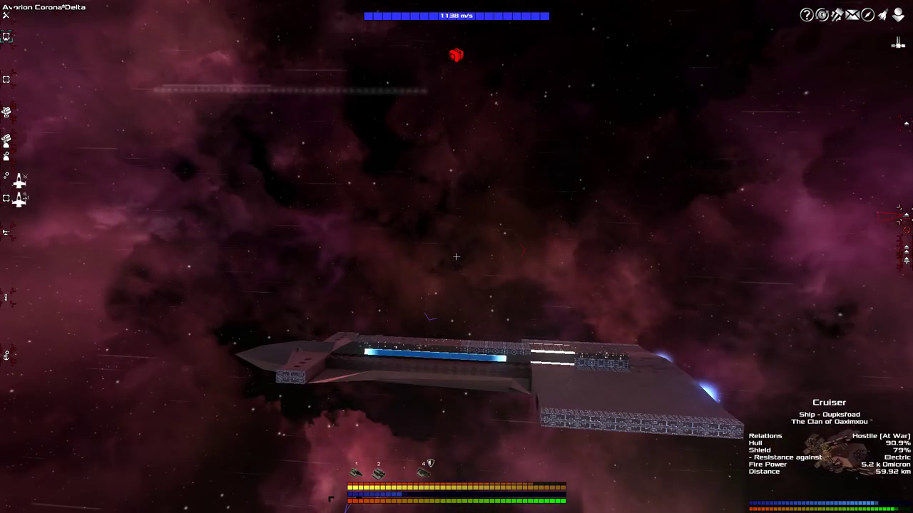
# Boost farther away from the Cruiser Dupksfoad and check Avorion Corona Delta's details on the galaxy map
pyautogui.press('shift')
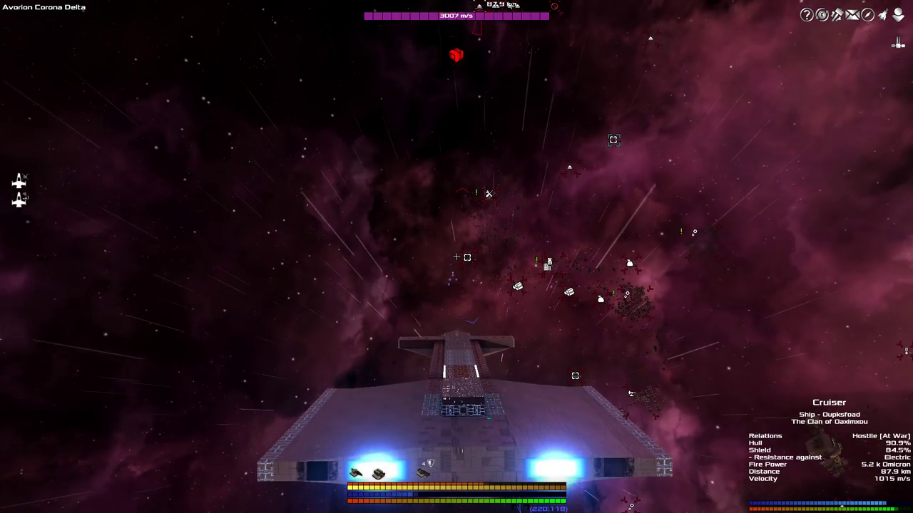
pyautogui.press('m')
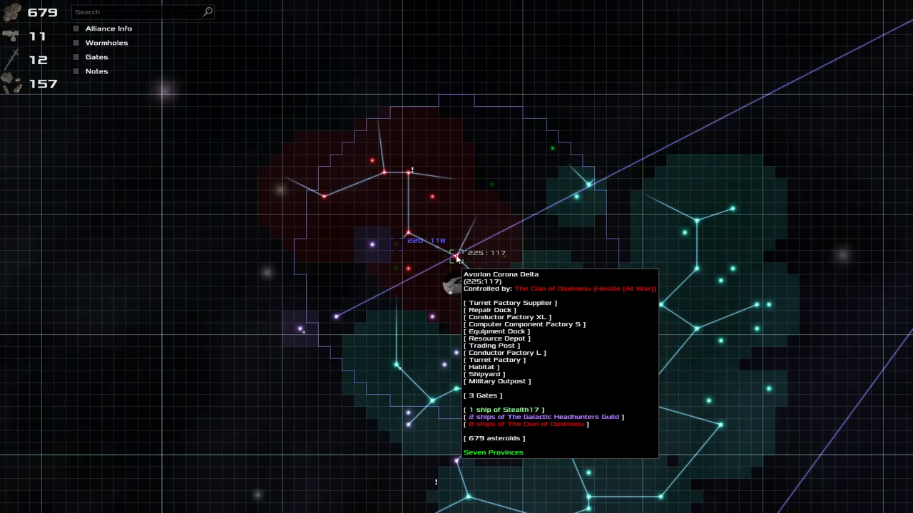
pyautogui.press('m')
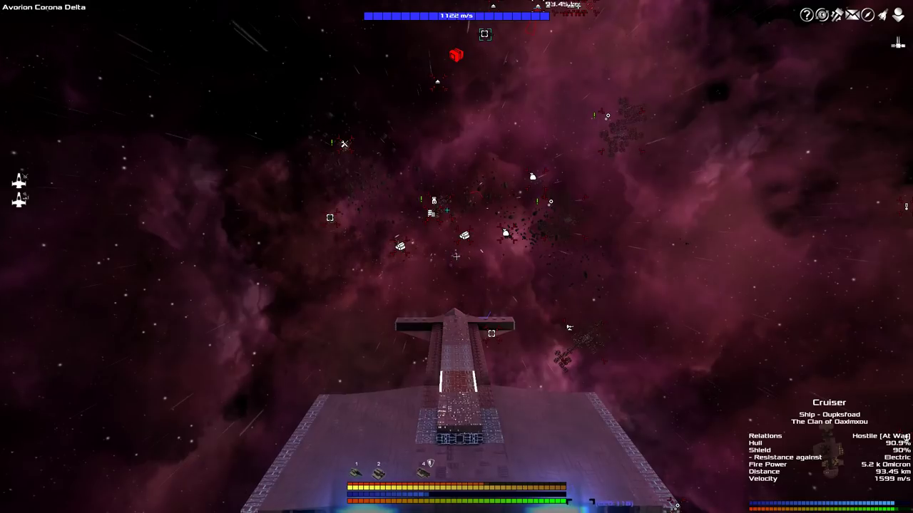
# Turn back toward the hostile fleet, target the Cruiser Roehgoebl and close in on it
pyautogui.press('w')
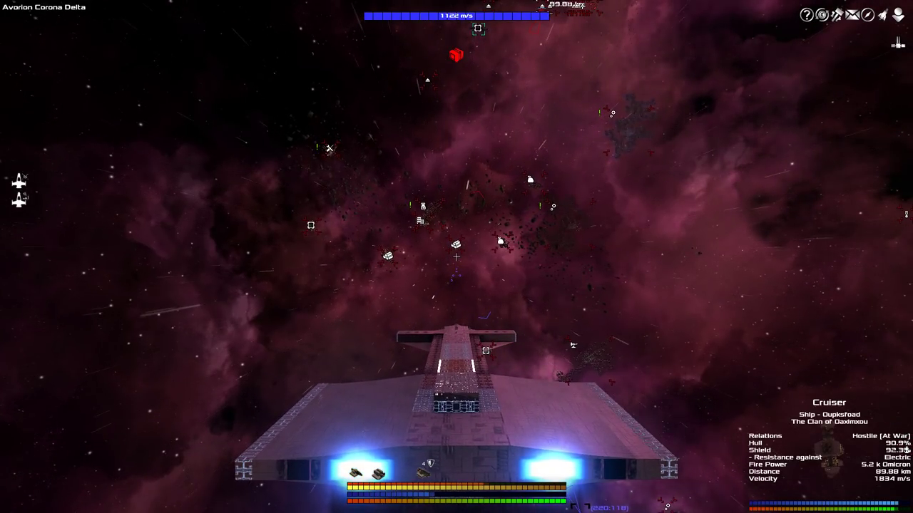
pyautogui.press('a')
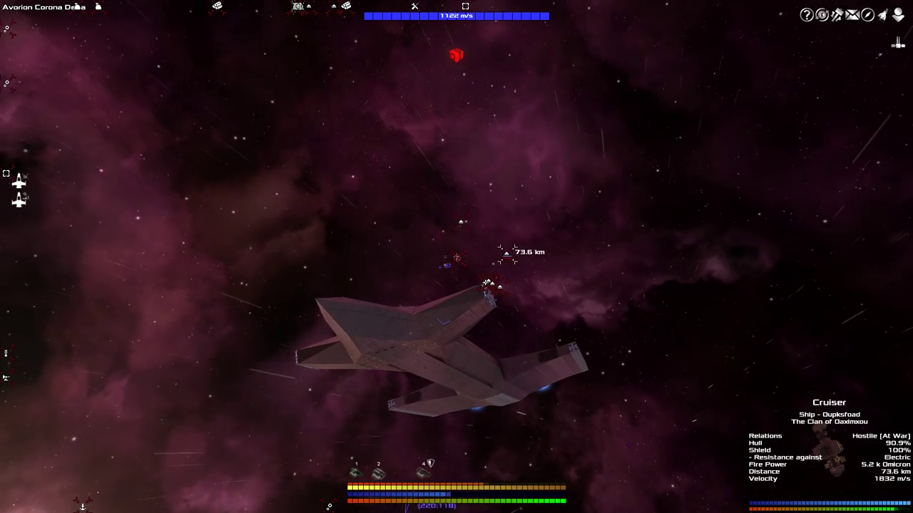
pyautogui.press('t')
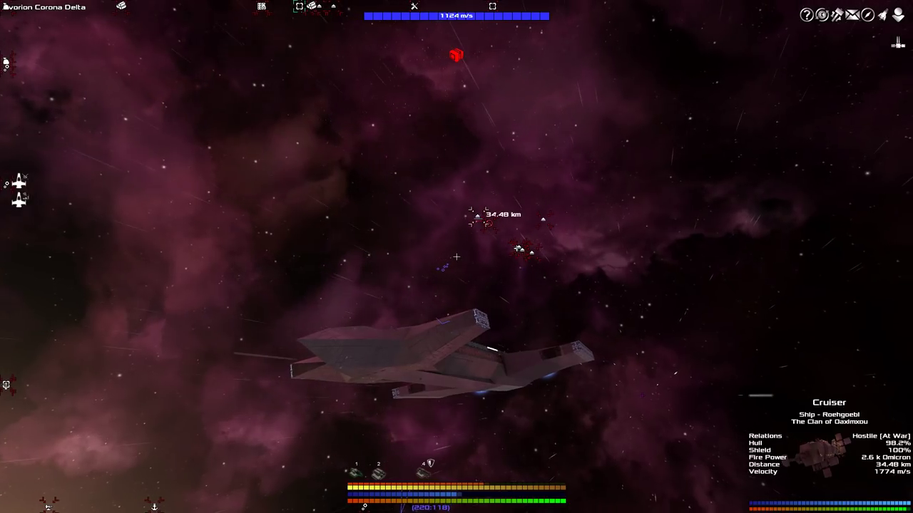
pyautogui.scroll(4, 457, 256)
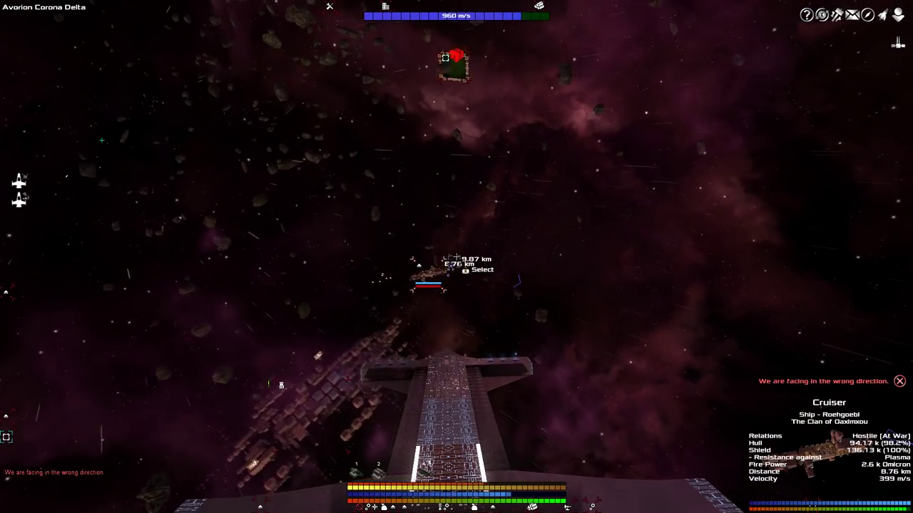
# Stay close to the Cruiser Roehgoebl and keep firing until it is destroyed, collecting its loot
pyautogui.click(456, 257)
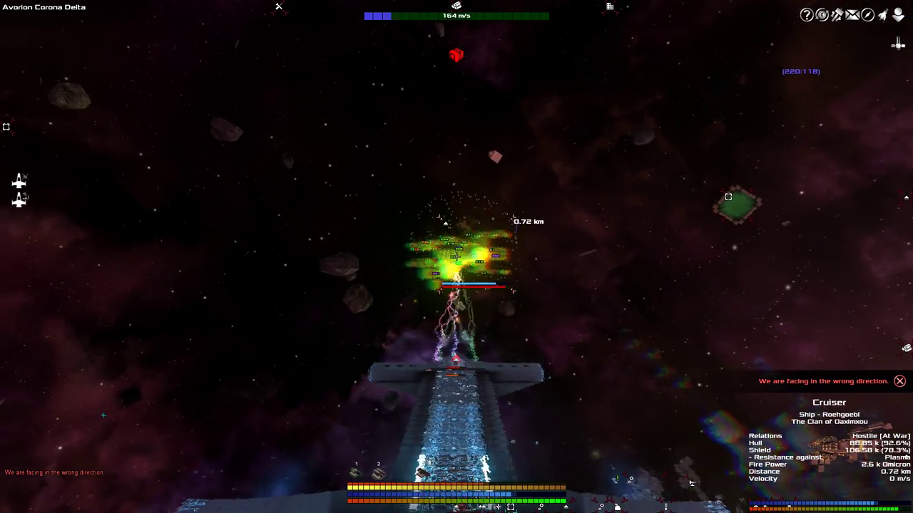
pyautogui.press('w')
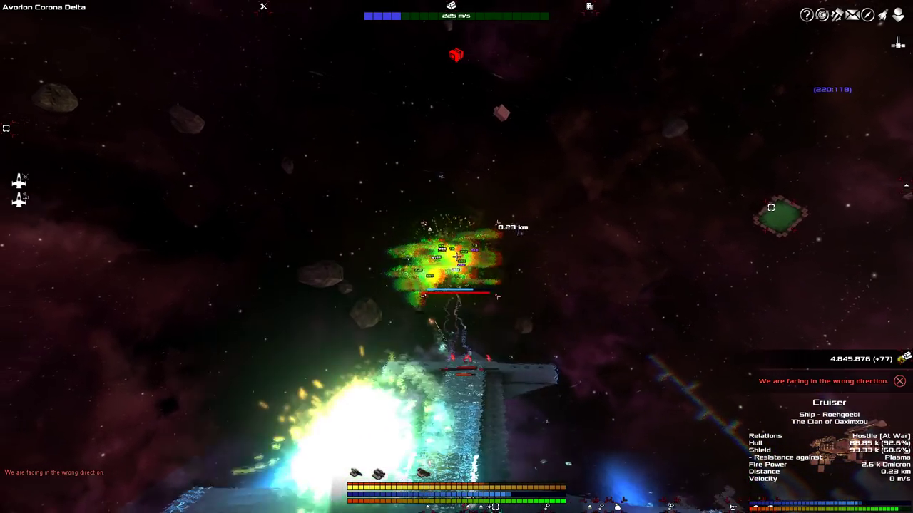
pyautogui.press('s')
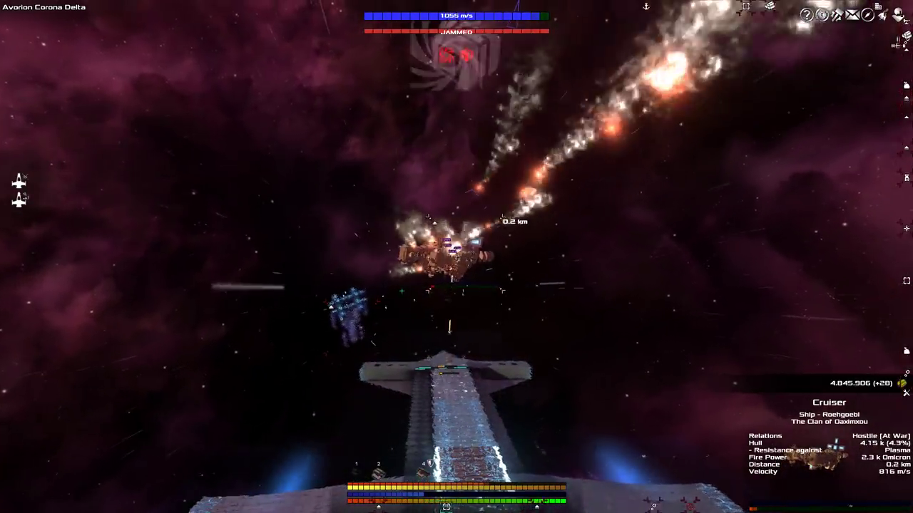
pyautogui.press('t')
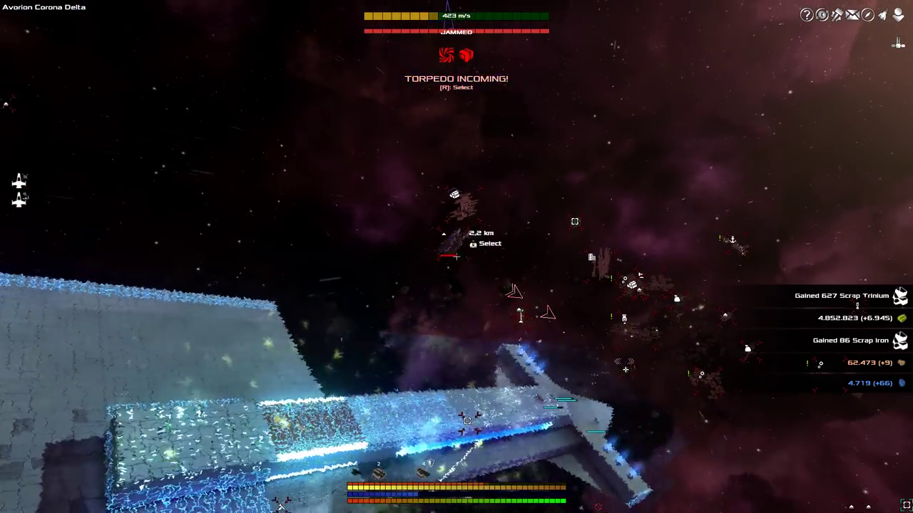
# Target the Head Hunter Ay'uouop, pursue it at close range and fire until it is destroyed
pyautogui.rightClick(456, 257)
pyautogui.click(456, 256)
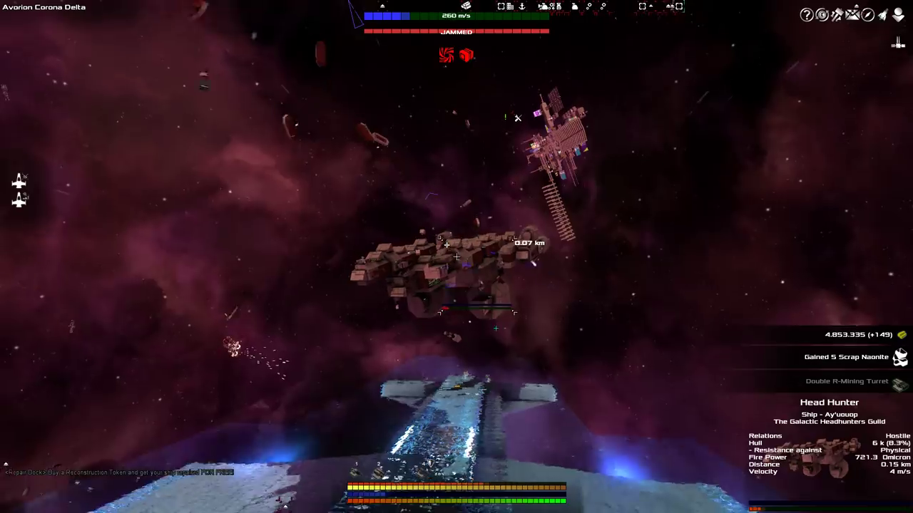
pyautogui.hotkey('shift', 'w')
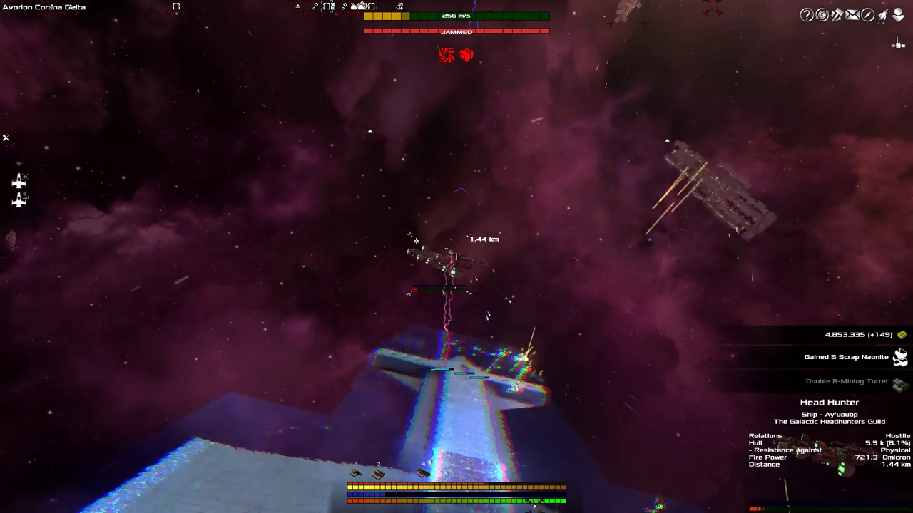
pyautogui.press('w')
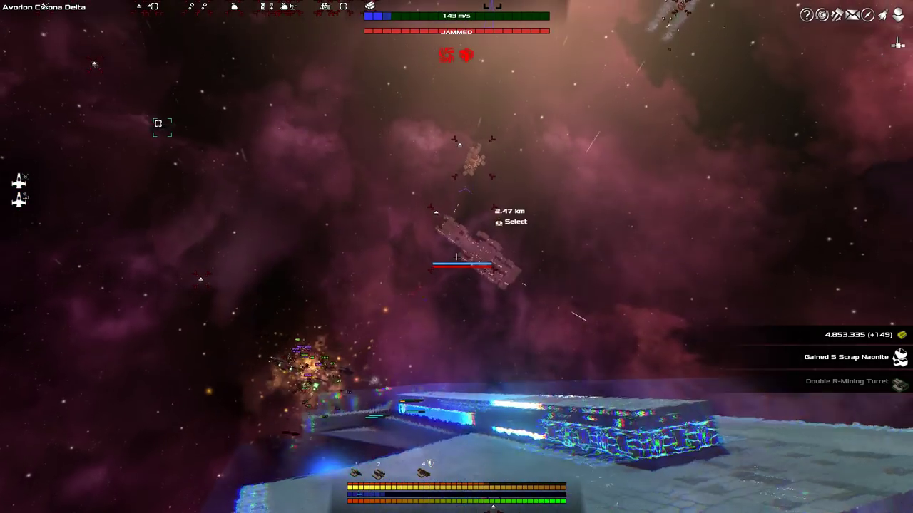
# Collect the loot near the Cruiser Zoetqzou, boost away from the fight and target the Cruiser Danic
pyautogui.press('shift')
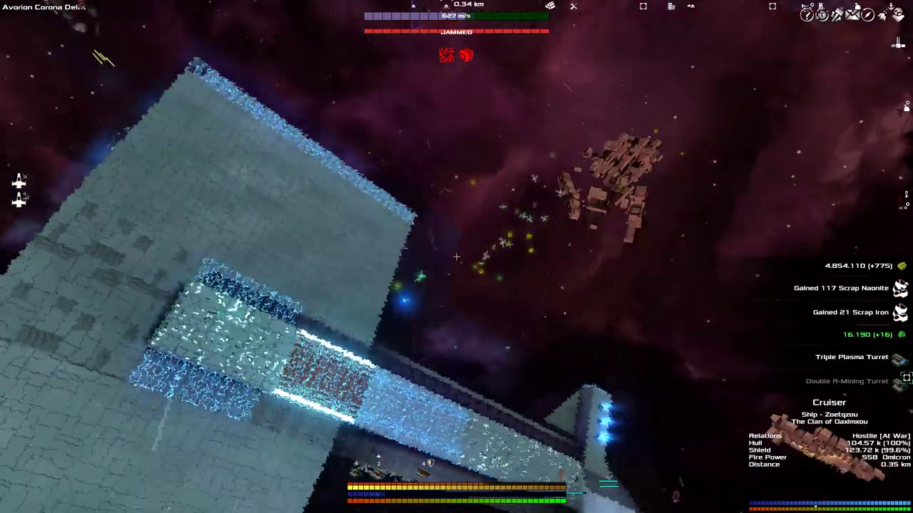
pyautogui.press('t')
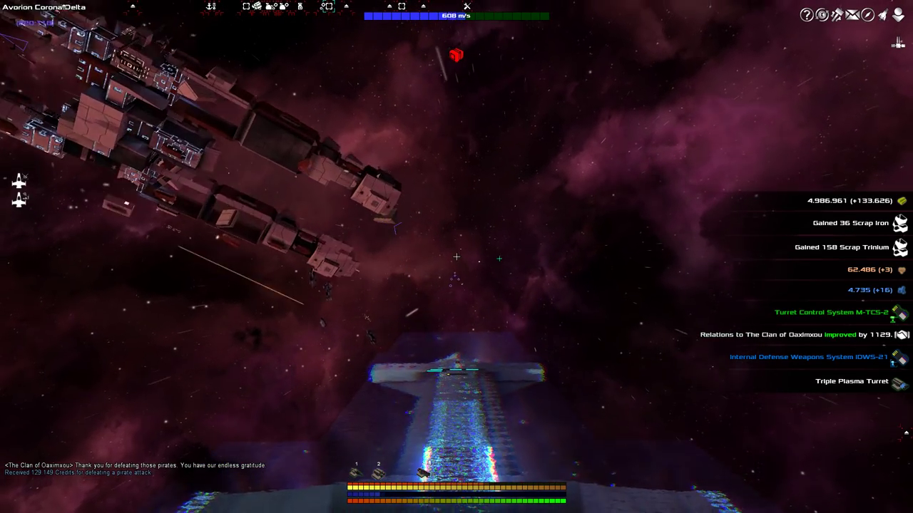
pyautogui.press('shift')
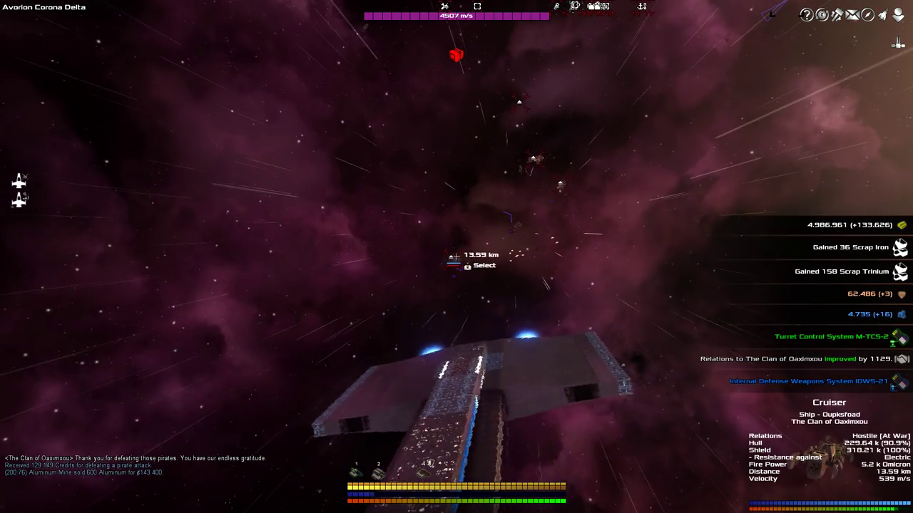
pyautogui.press('t')
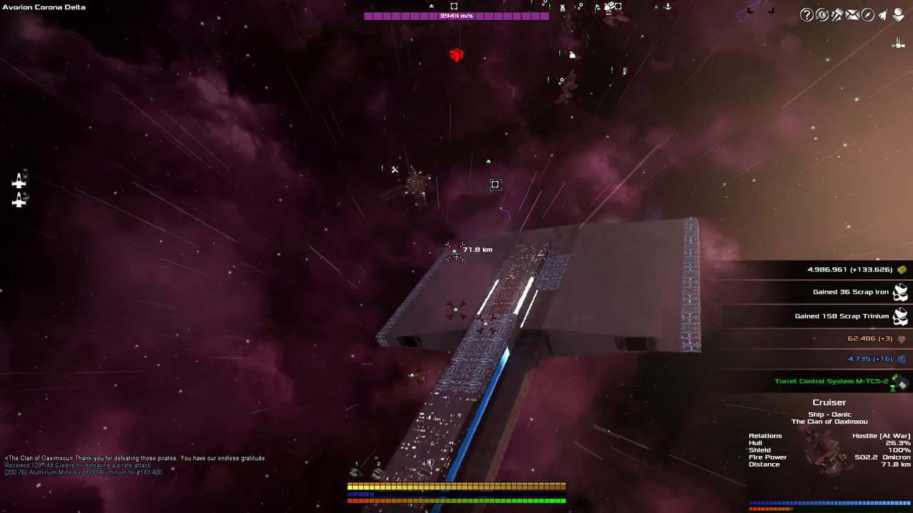
# Check the remaining Cruisers in the strategy view's sector list and boost away from the Cruiser Dupksfoad
pyautogui.press('b')
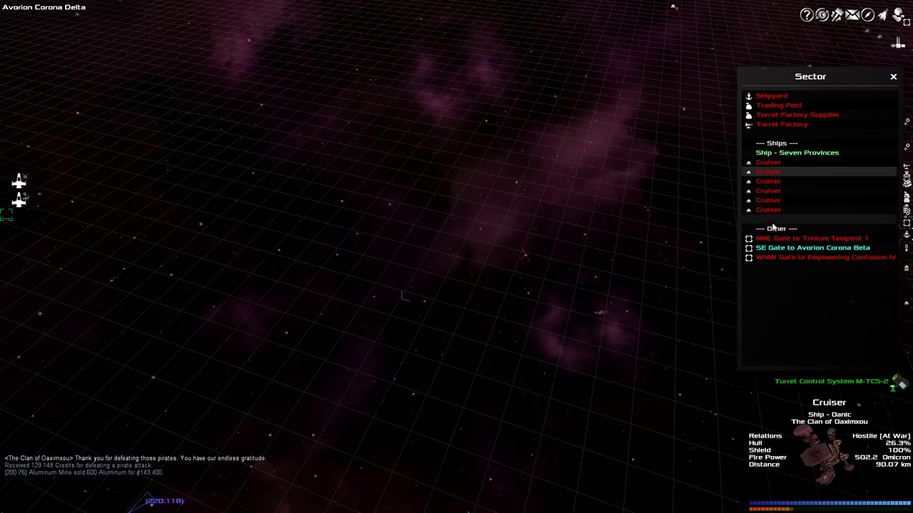
pyautogui.scroll(3, 773, 226)
pyautogui.press('b')
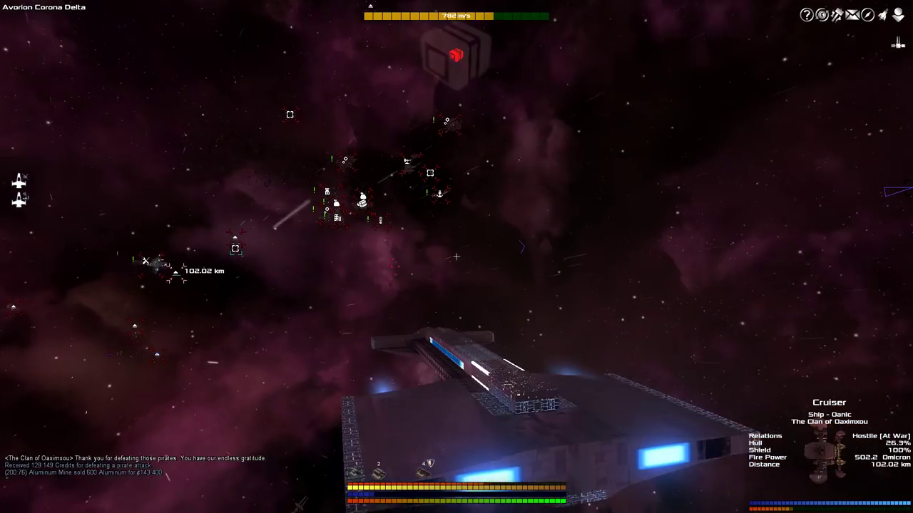
pyautogui.press('w')
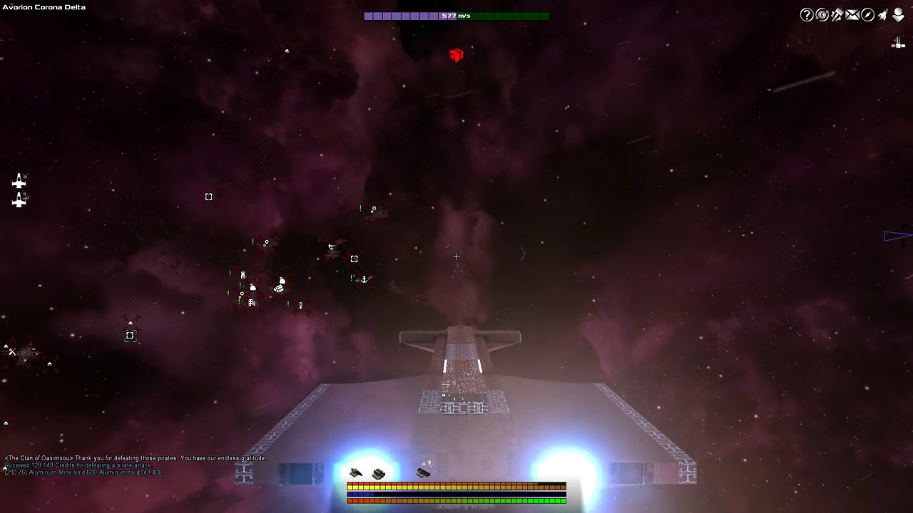
pyautogui.press('shift')
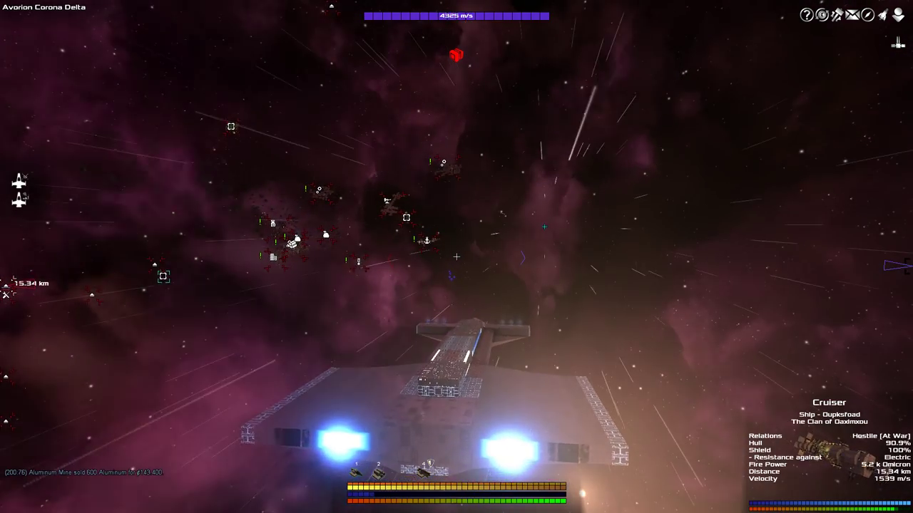
# Review the looted items in the player inventory and mark the rare Internal Defense Weapons System IDWS-21 as trash
pyautogui.press('p')
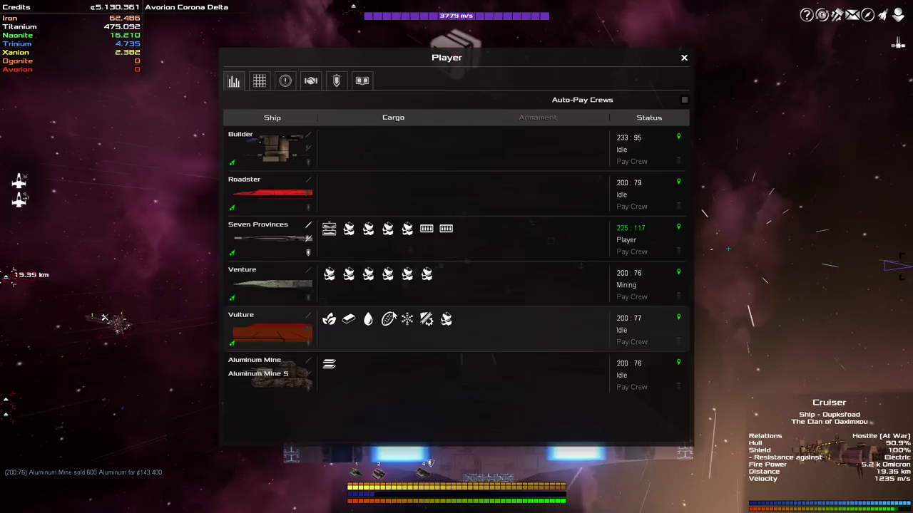
pyautogui.click(258, 81)
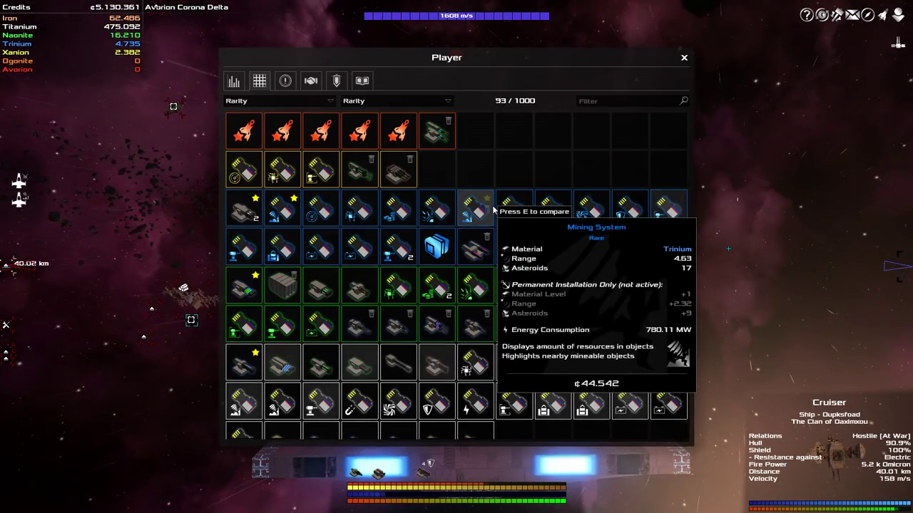
pyautogui.rightClick(679, 214)
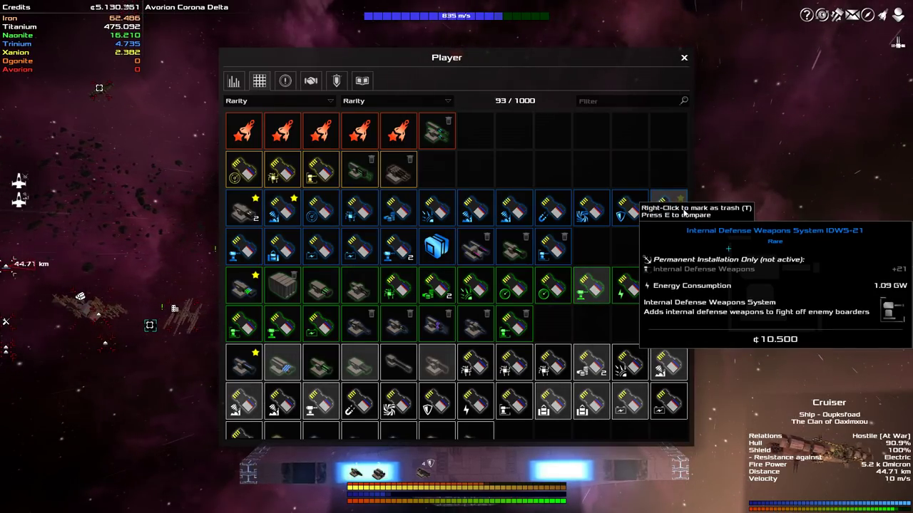
pyautogui.rightClick(683, 212)
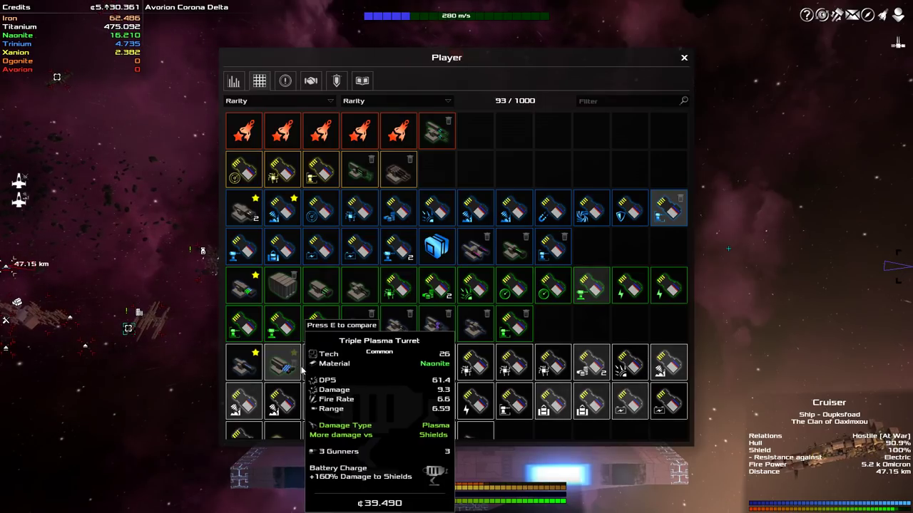
# Mark the common Triple Plasma Turret and the unstarred turrets beside it as trash
pyautogui.rightClick(302, 367)
pyautogui.rightClick(295, 366)
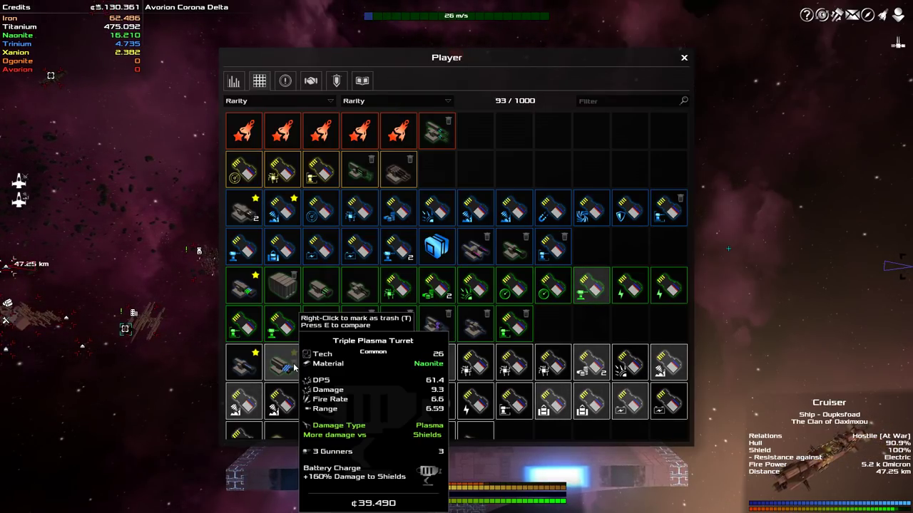
pyautogui.rightClick(295, 365)
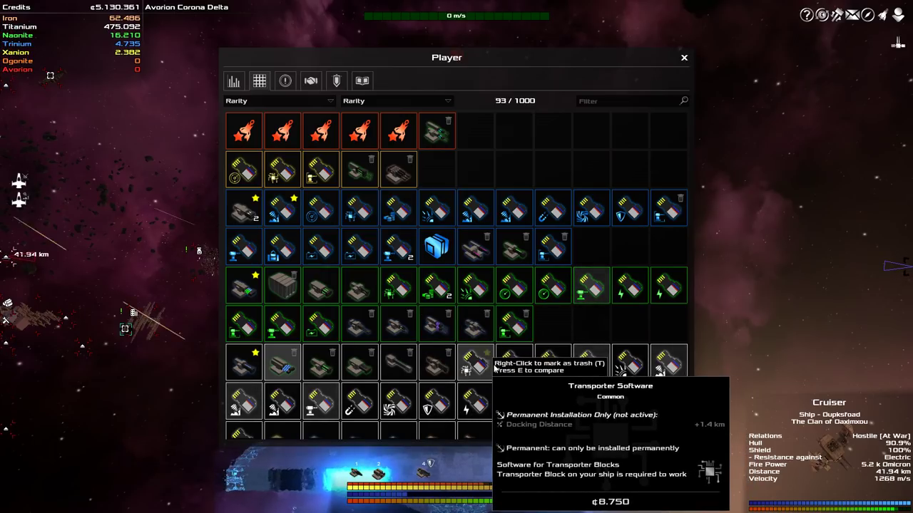
# Close the inventory, target the Cruiser Yloa and open fire while slowing the ship to hold close range
pyautogui.press('Escape')
pyautogui.middleClick(457, 257)
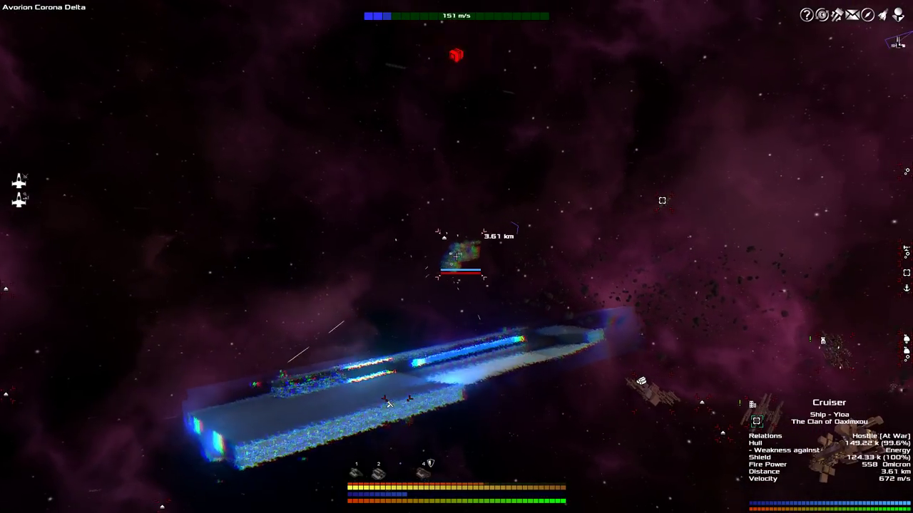
pyautogui.click(456, 256)
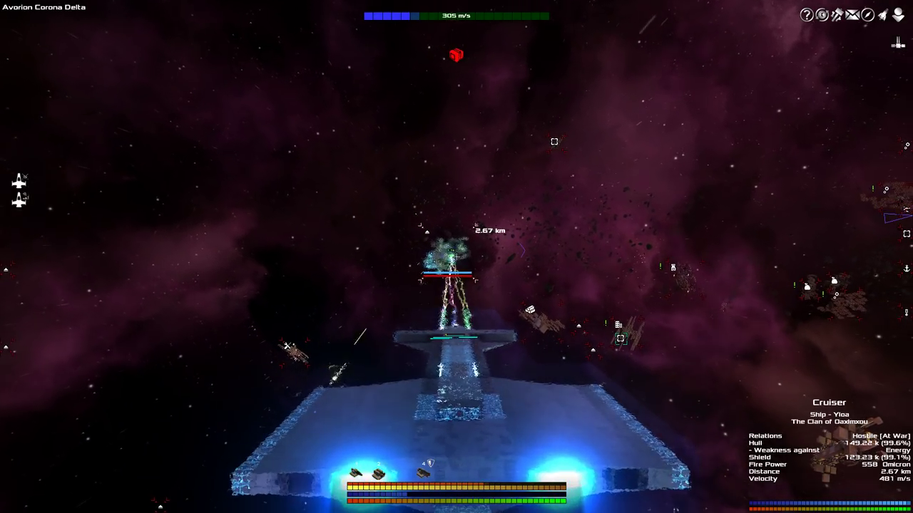
pyautogui.press('s')
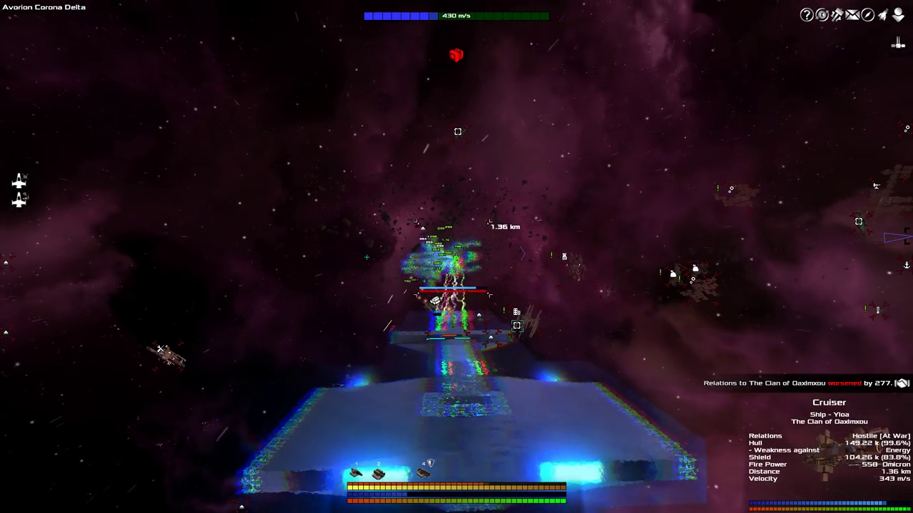
pyautogui.press('s')
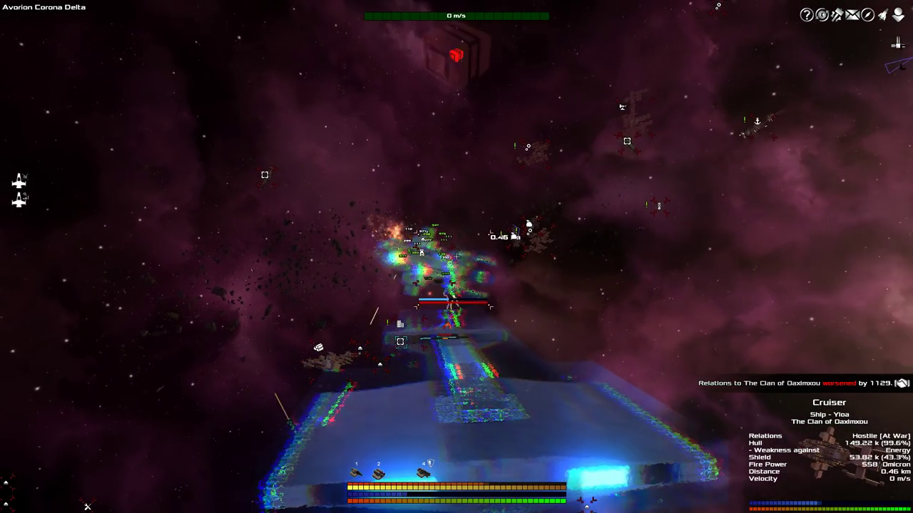
# Pursue the Cruiser Yloa at close range, turning with it and firing on its hull until it is destroyed
pyautogui.press('s')
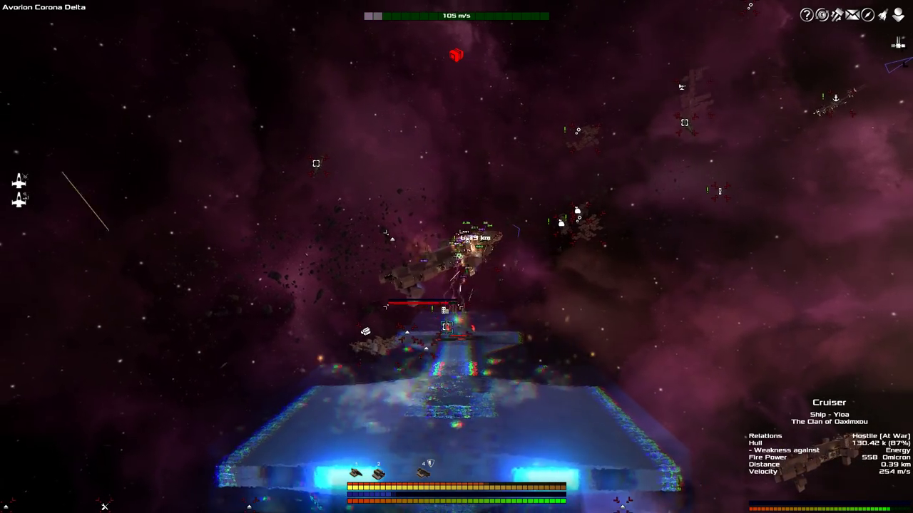
pyautogui.press('d')
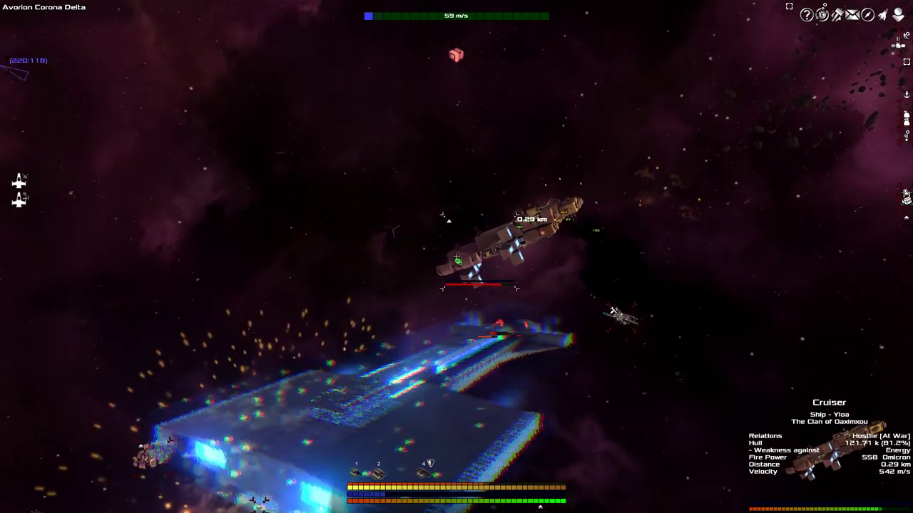
pyautogui.press('w')
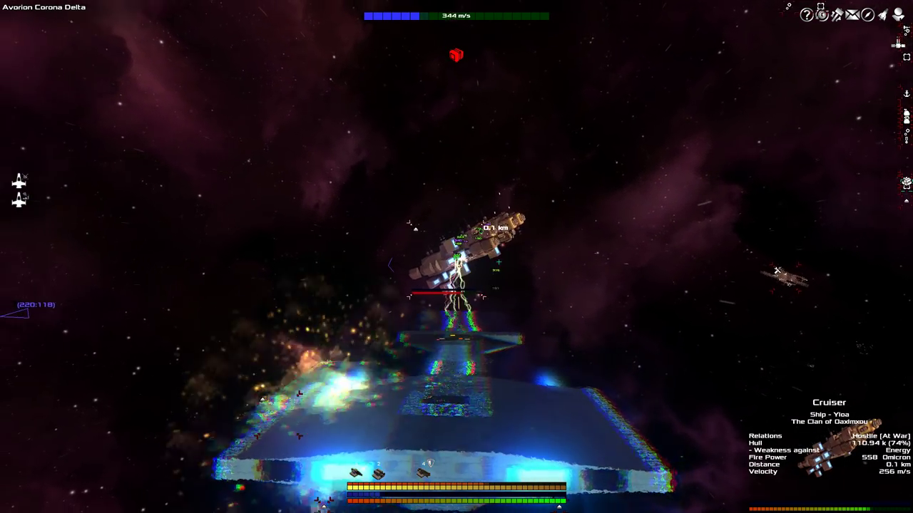
pyautogui.press('s')
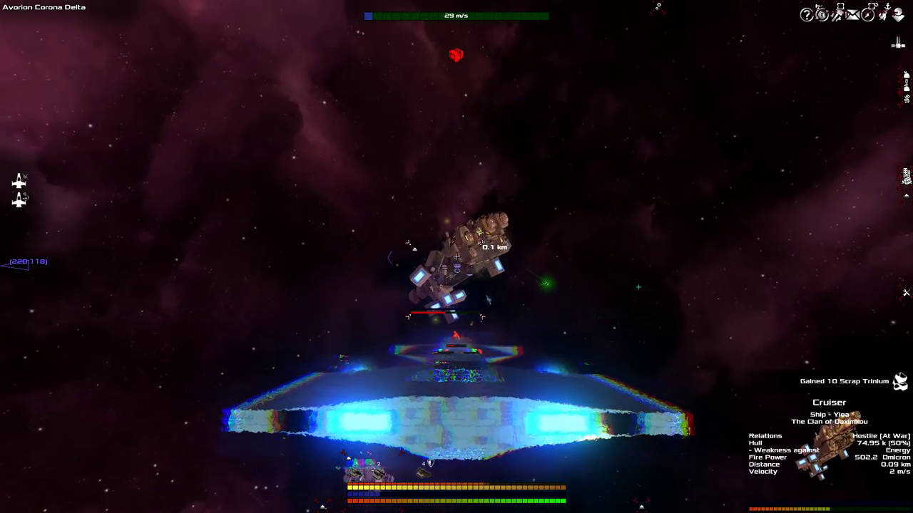
pyautogui.click(456, 257)
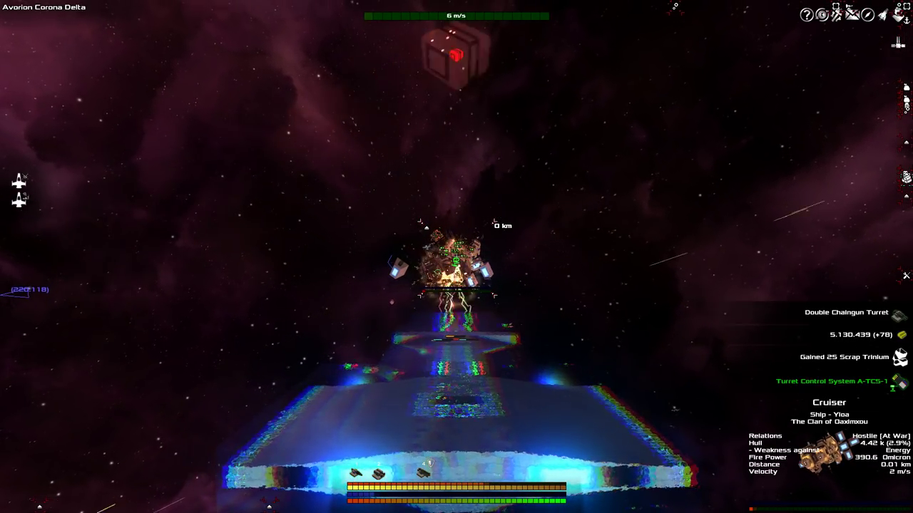
# Fly through the Cruiser Yloa's wreckage to collect its loot and boost away from the fight
pyautogui.press('w')
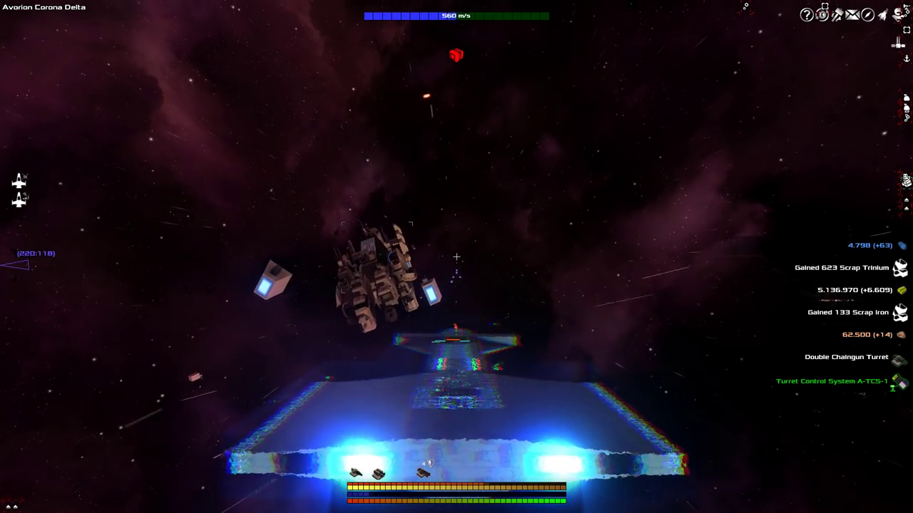
pyautogui.press('shift')
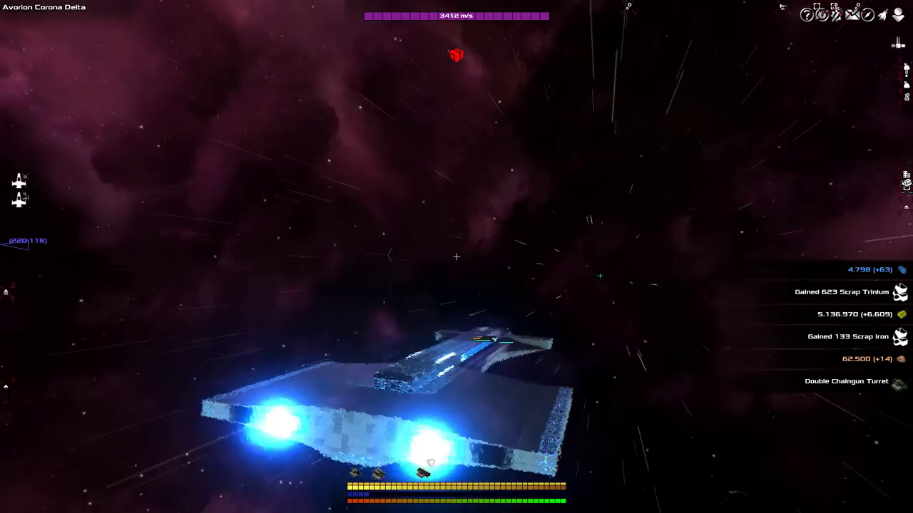
pyautogui.press('alt')
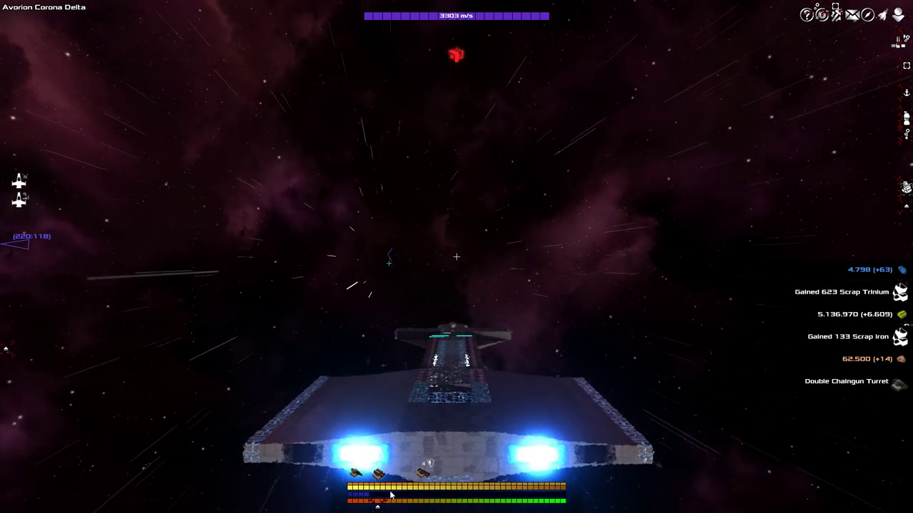
pyautogui.moveTo(387, 494)
pyautogui.press('alt')
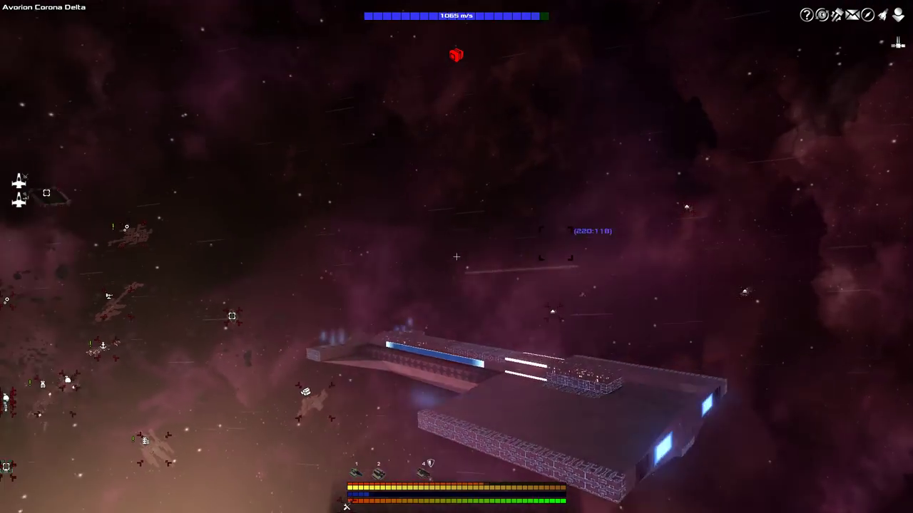
# Keep flying clear of the enemies and check the newly looted items in the player inventory
pyautogui.press('w')
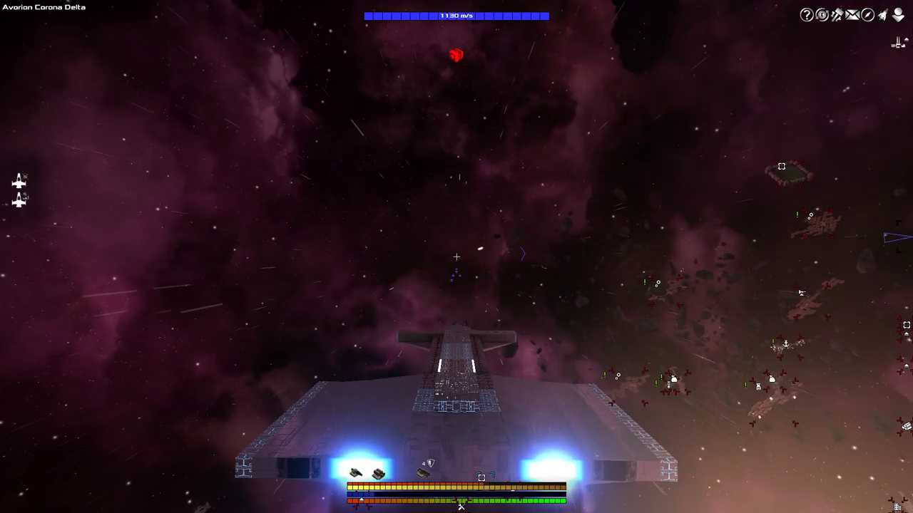
pyautogui.press('i')
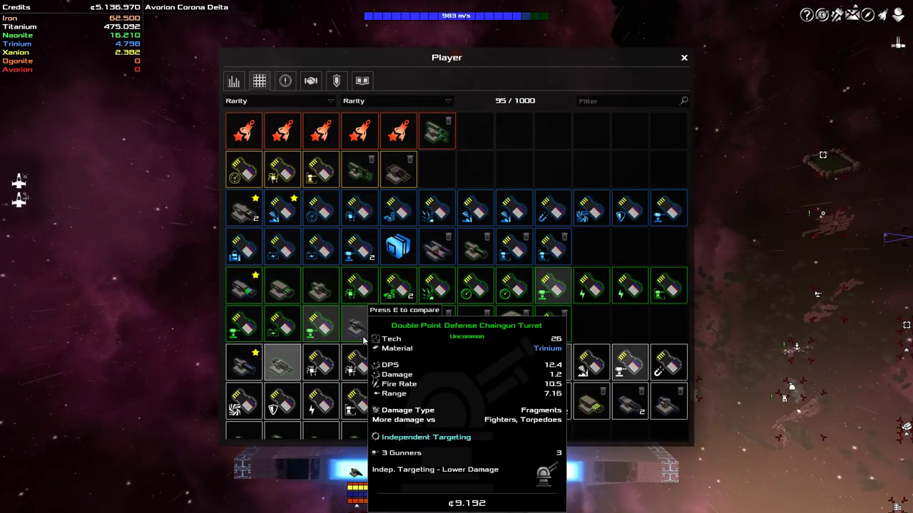
pyautogui.press('i')
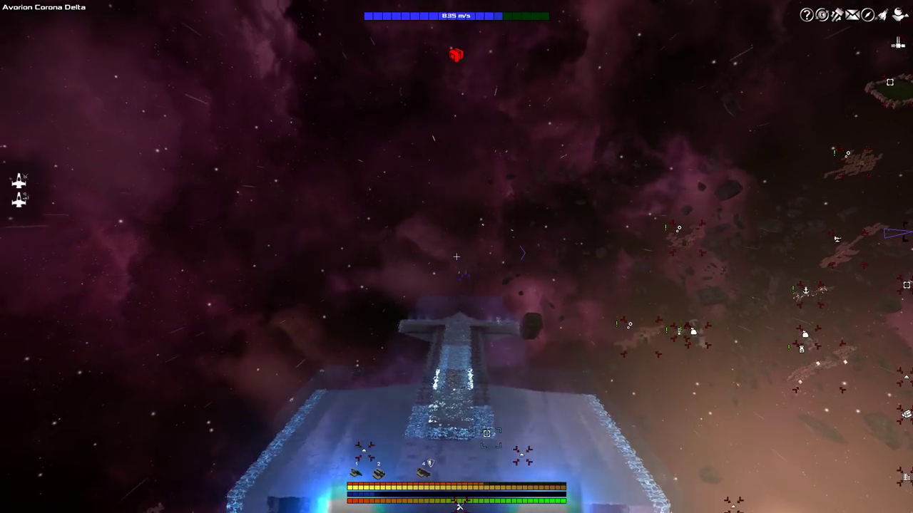